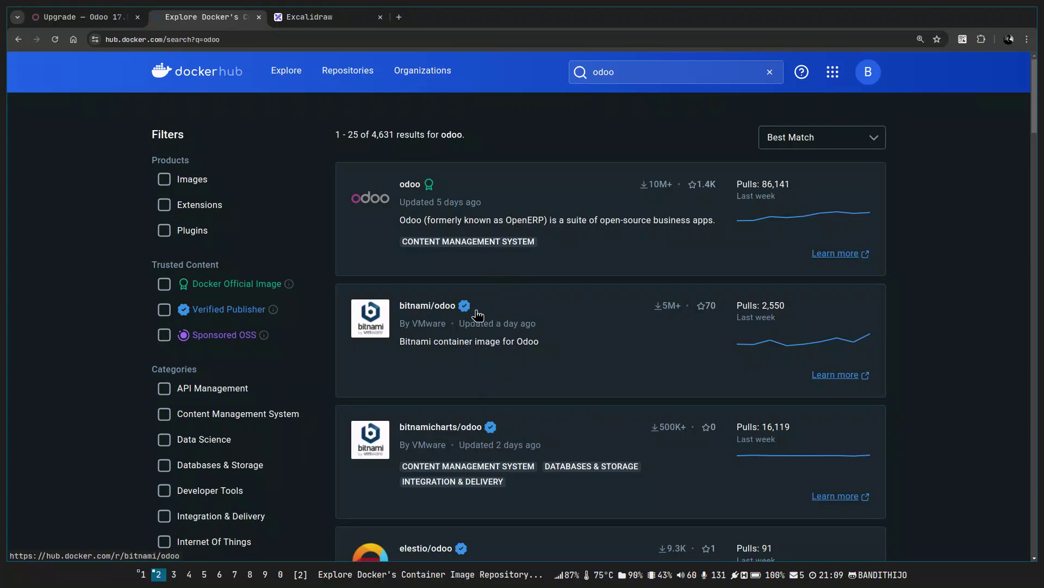
Open the official odoo image page and scroll to its Docker Compose examples.
left_click(415, 194)
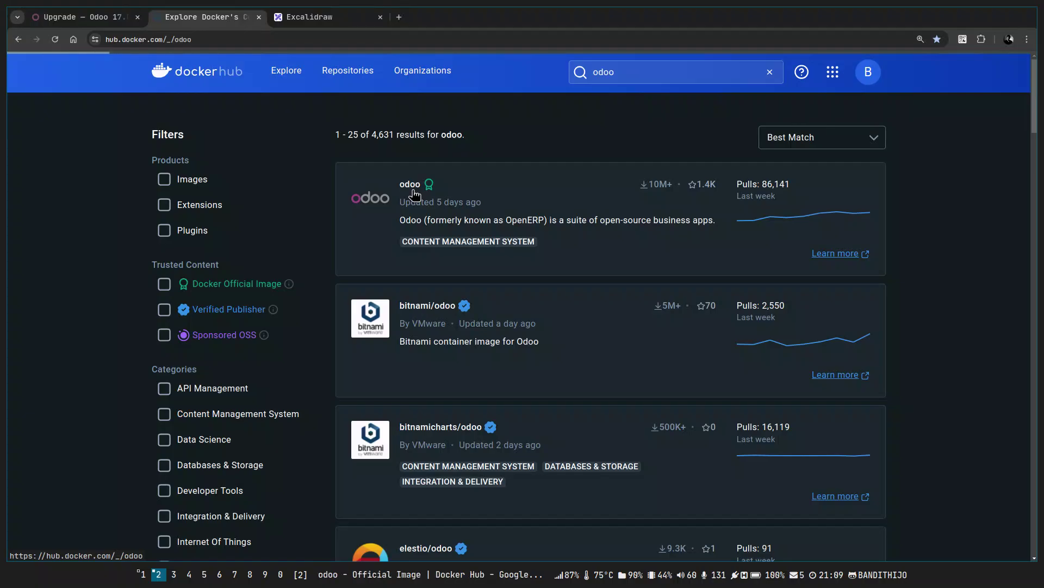
scroll(578, 250, "down", 15)
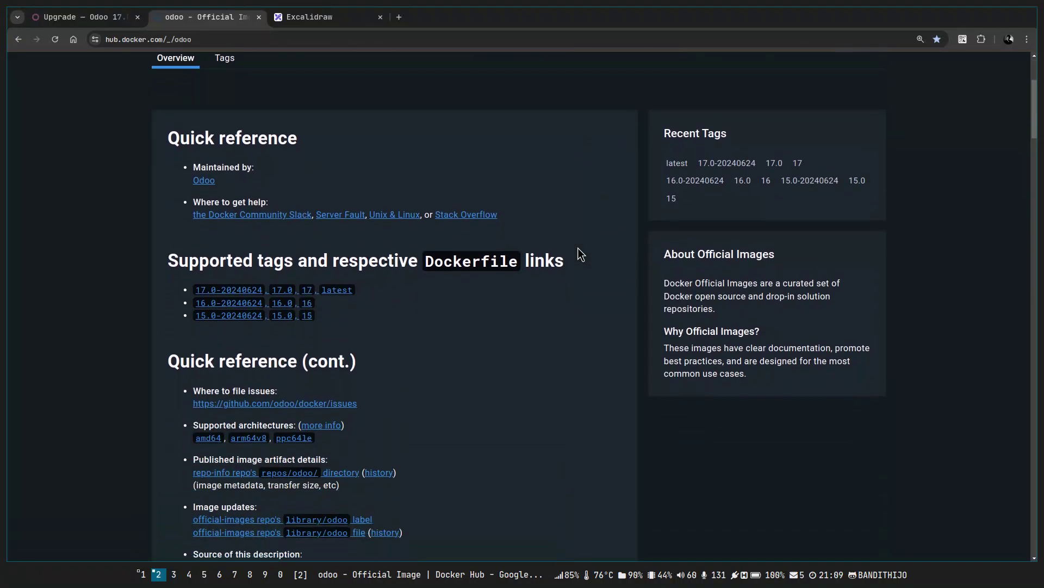
scroll(556, 305, "down", 20)
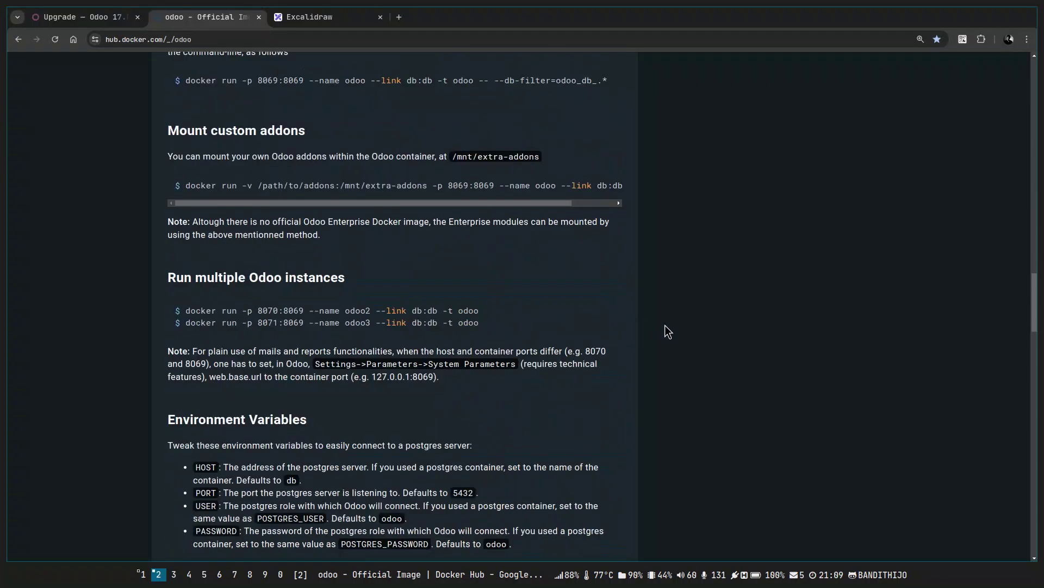
scroll(229, 175, "up", 12)
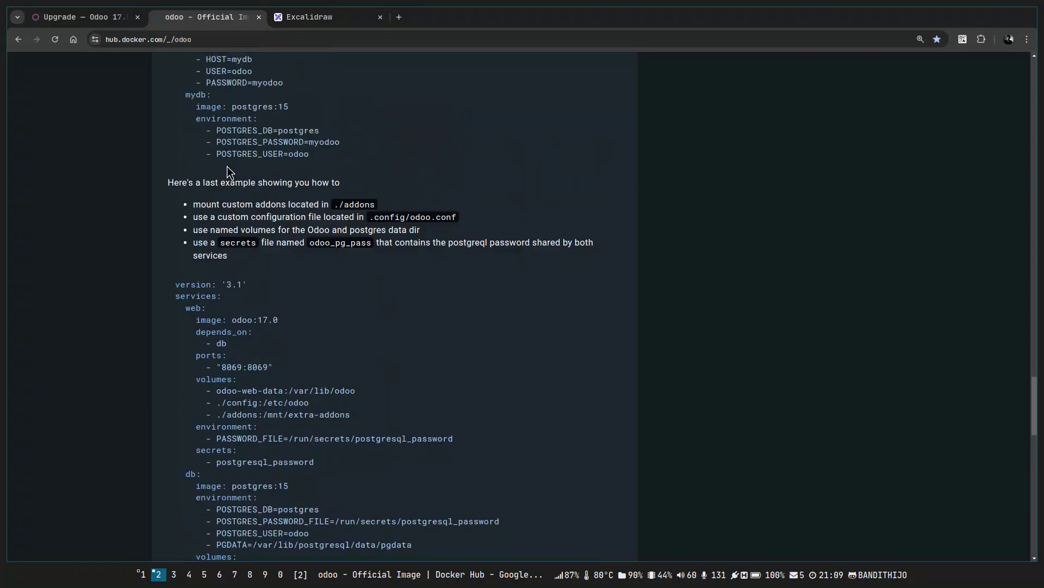
left_click_drag(167, 247, 356, 259)
left_click(357, 259)
scroll(357, 259, "down", 3)
scroll(359, 259, "down", 14)
scroll(205, 278, "up", 8)
scroll(366, 304, "down", 11)
scroll(366, 304, "down", 5)
Highlight the web service's environment and PASSWORD_FILE lines in the last compose example.
left_click_drag(256, 464, 176, 137)
left_click(357, 253)
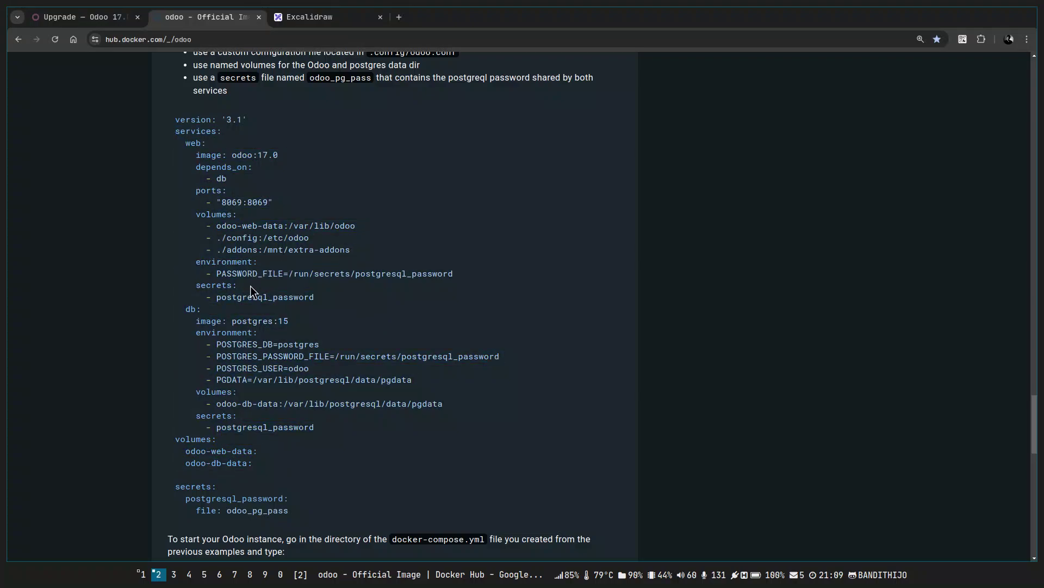
mouse_move(198, 261)
left_mouse_down()
mouse_move(446, 277)
mouse_move(301, 275)
mouse_move(192, 251)
left_mouse_up()
left_click(455, 279)
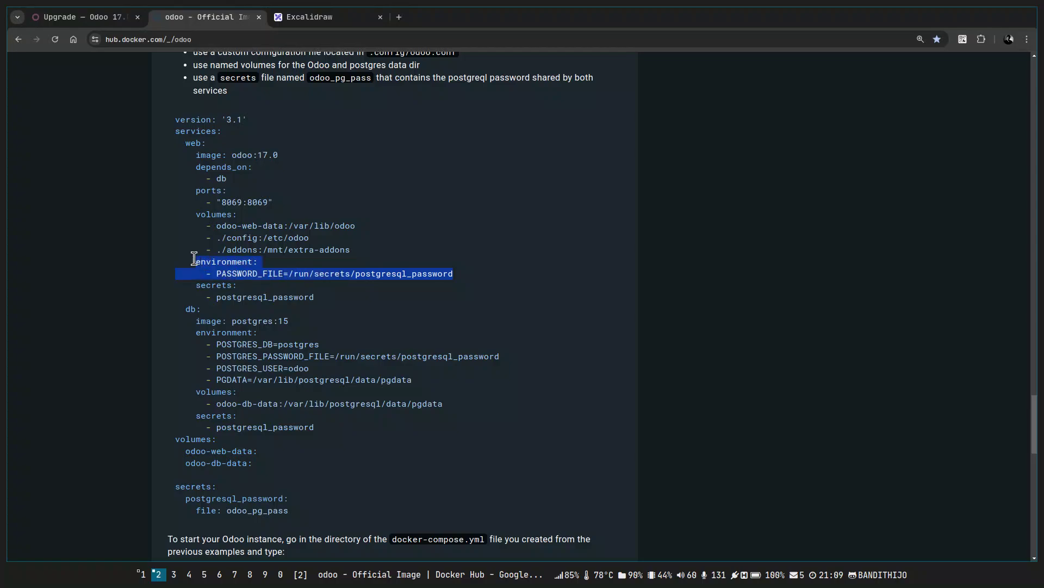
left_click(285, 266)
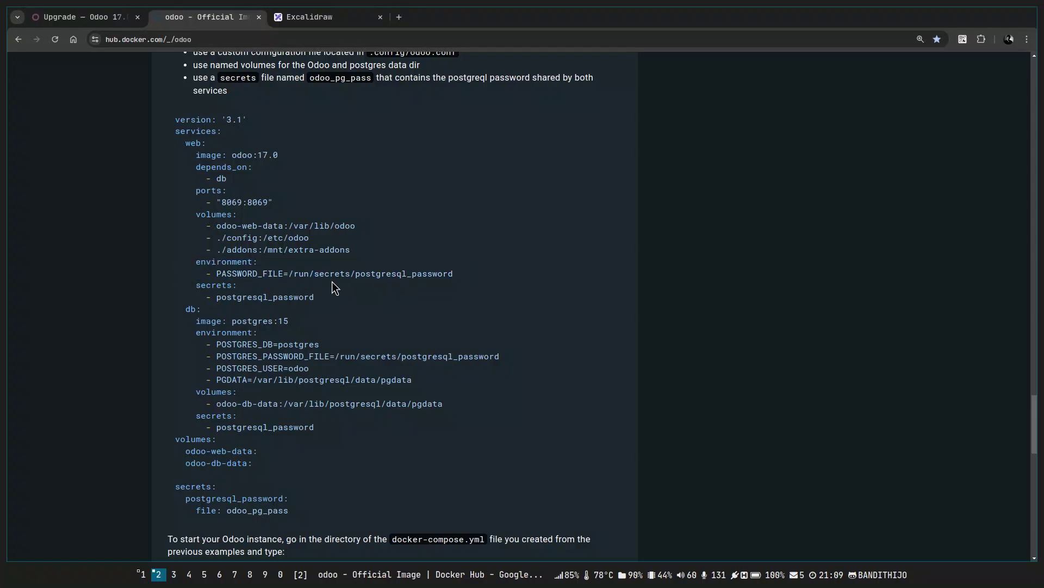
scroll(323, 349, "down", 2)
scroll(296, 337, "up", 2)
Highlight the top-level volumes block declaring odoo-web-data and odoo-db-data.
left_click_drag(256, 463, 167, 440)
left_click(166, 436)
left_click_drag(268, 463, 172, 438)
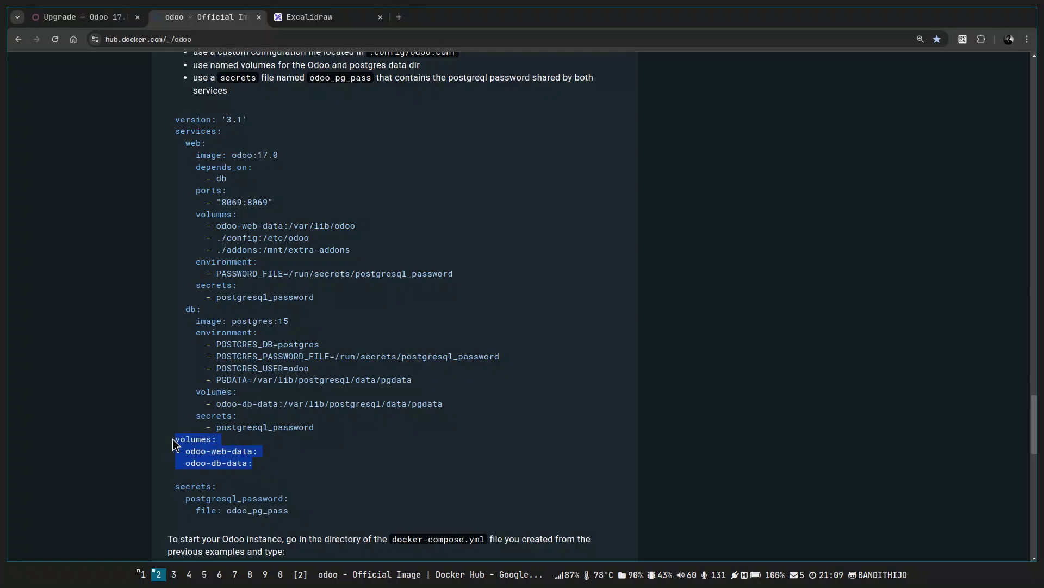
left_click_drag(267, 464, 172, 440)
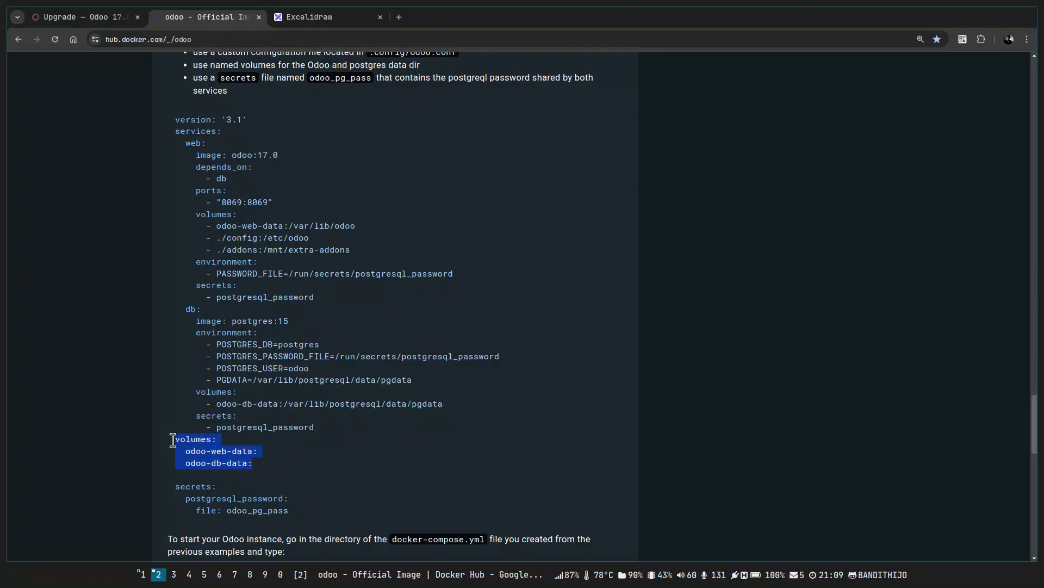
left_click(272, 465)
left_click_drag(272, 466, 174, 443)
scroll(291, 253, "up", 15)
scroll(290, 253, "up", 10)
scroll(371, 253, "down", 5)
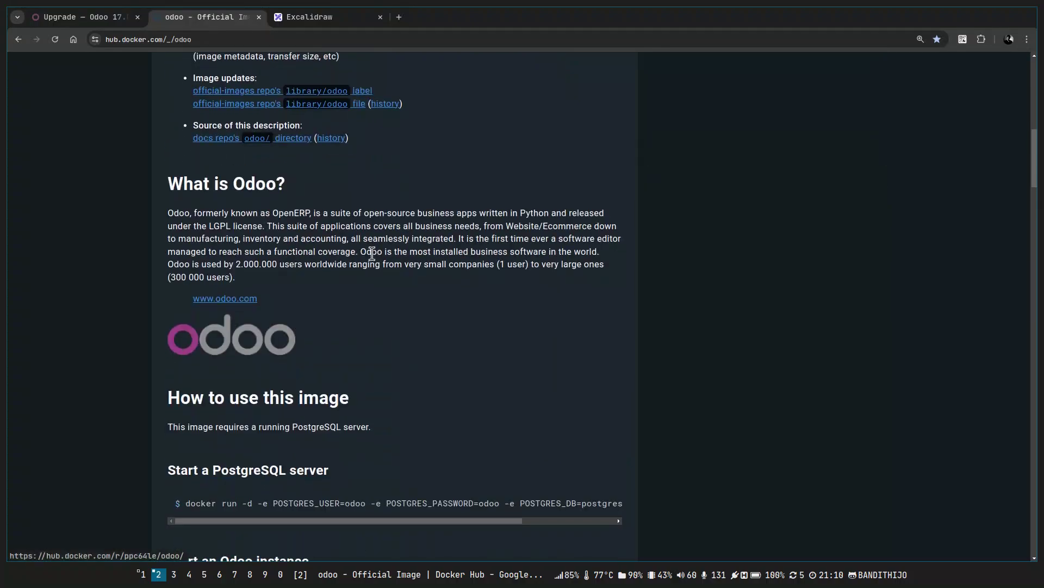
scroll(372, 253, "down", 3)
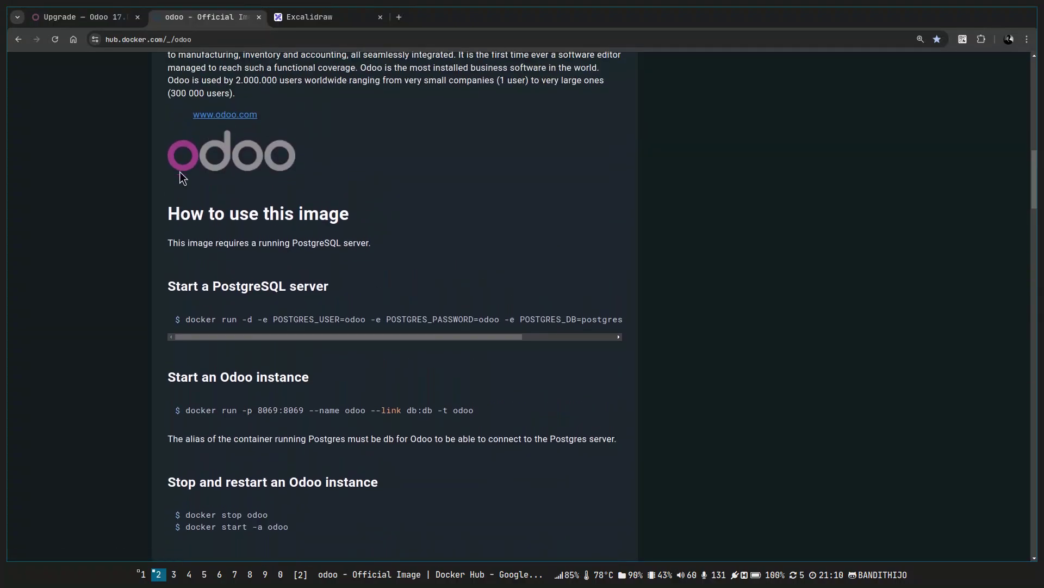
left_click_drag(171, 243, 354, 254)
left_click(231, 248)
left_click(355, 249)
scroll(672, 319, "down", 20)
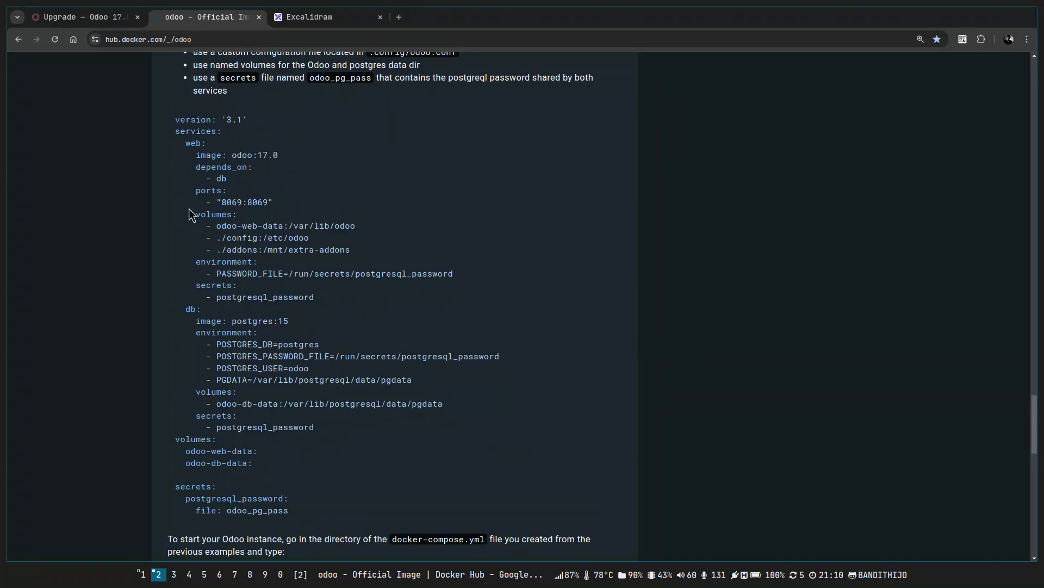
scroll(221, 286, "down", 7)
scroll(220, 286, "up", 5)
scroll(221, 286, "down", 6)
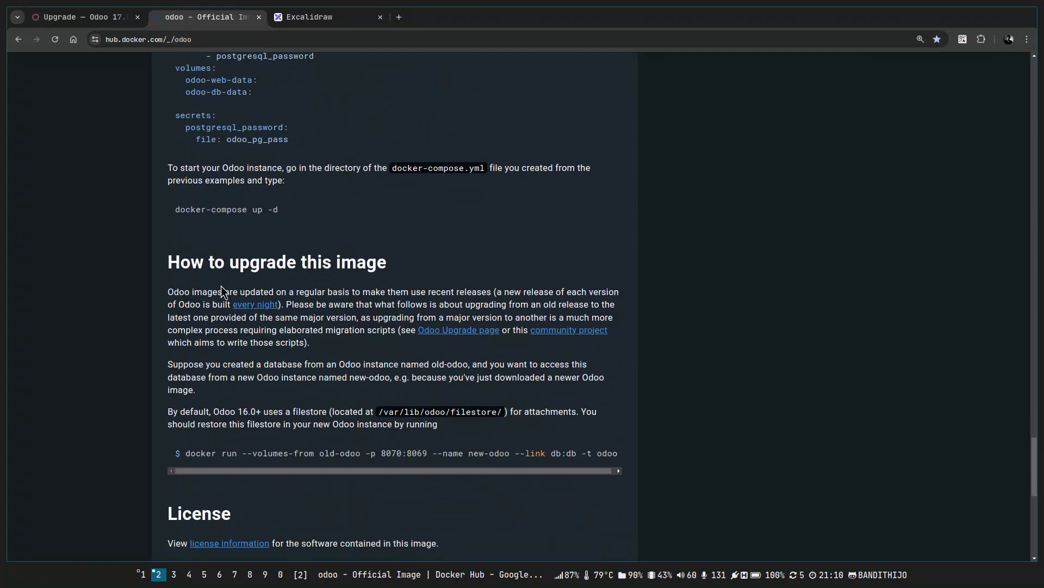
scroll(220, 287, "up", 5)
scroll(221, 287, "up", 3)
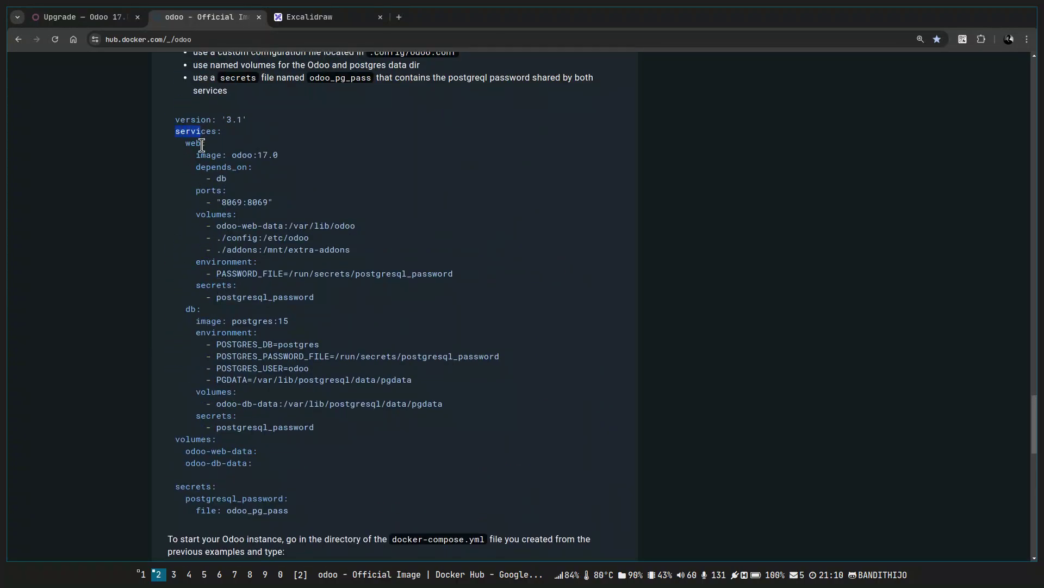
left_click_drag(233, 155, 278, 155)
left_click_drag(201, 321, 306, 327)
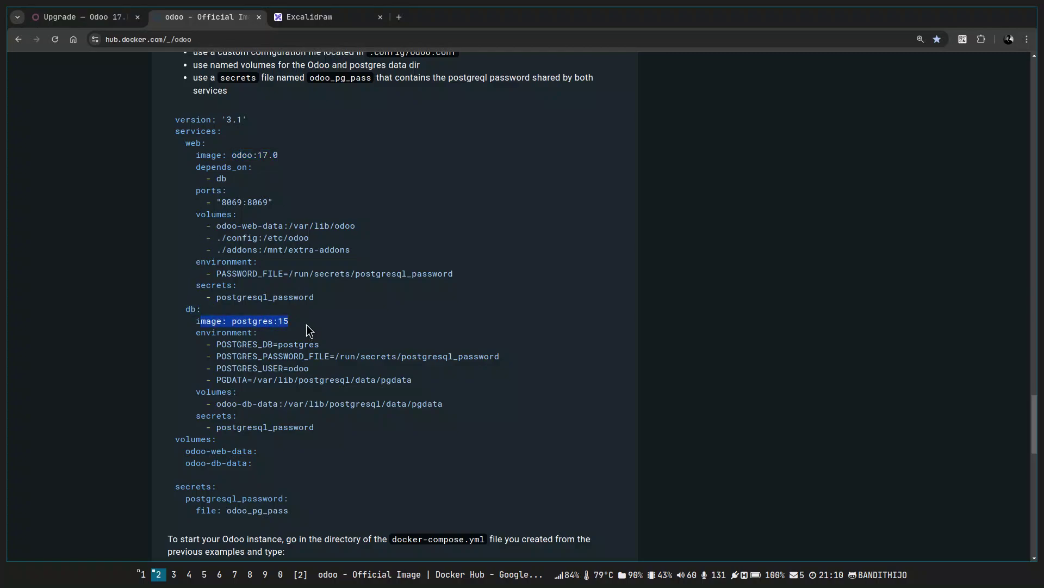
left_click(296, 324)
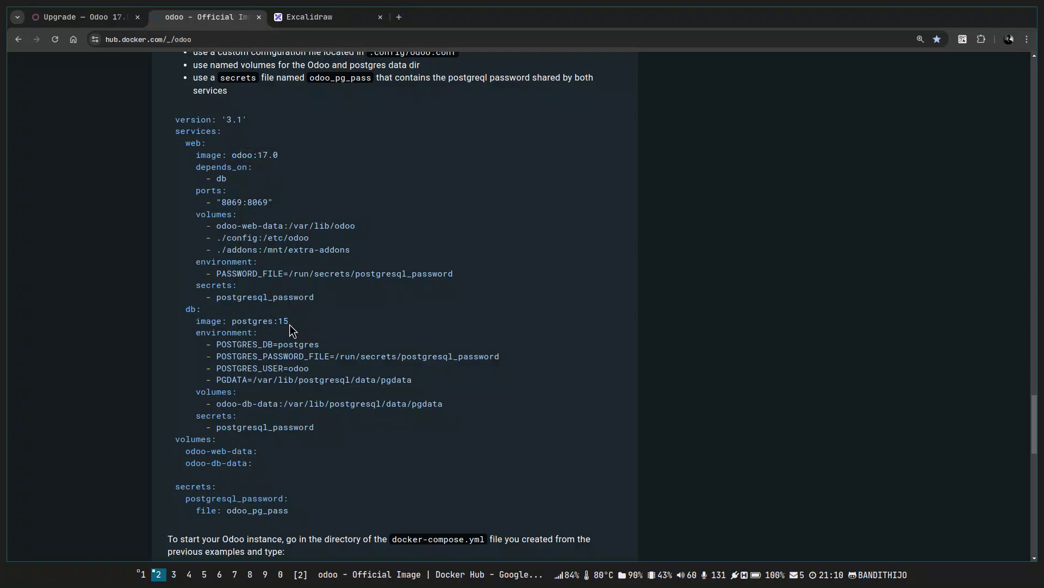
left_click_drag(197, 167, 251, 167)
left_click(223, 179)
left_click_drag(196, 320, 289, 321)
left_click(699, 375)
scroll(699, 375, "up", 2)
scroll(698, 375, "down", 2)
Bring up the st terminal with a cleared screen and readable font size.
key("super+j")
key("ctrl+l")
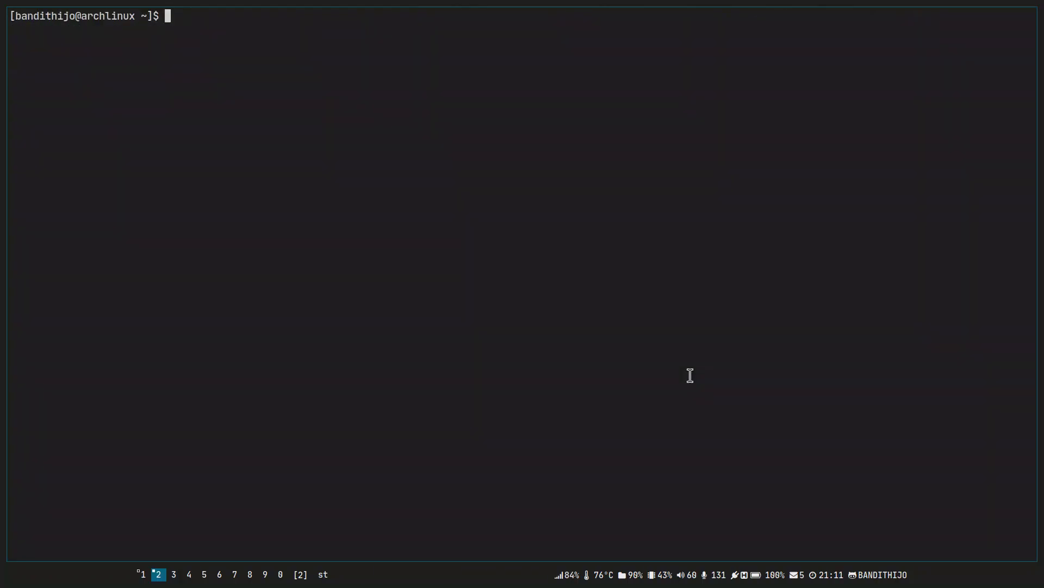
key("ctrl+shift+Page_Down")
key("ctrl+shift+Page_Up")
key("ctrl+shift+Page_Up")
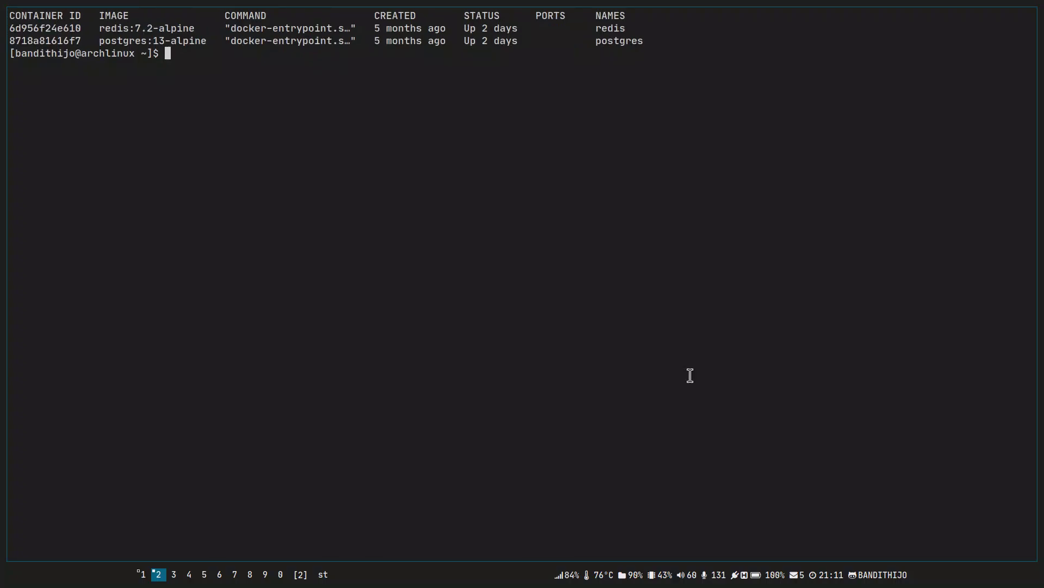
key("ctrl+l")
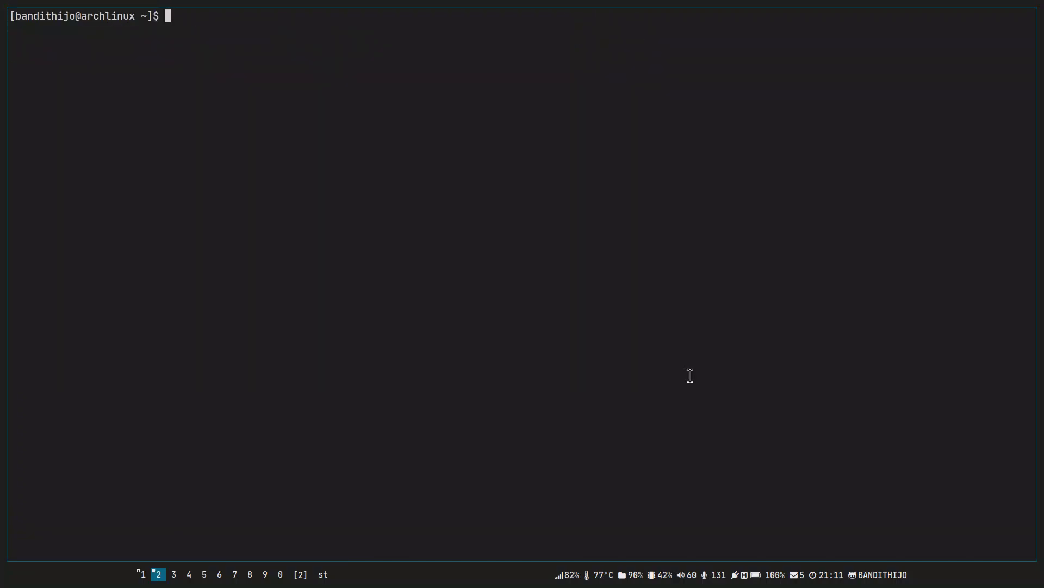
Go into lab and create the odoo_17_module_dev folder.
type("cd lab/")
key("Return")
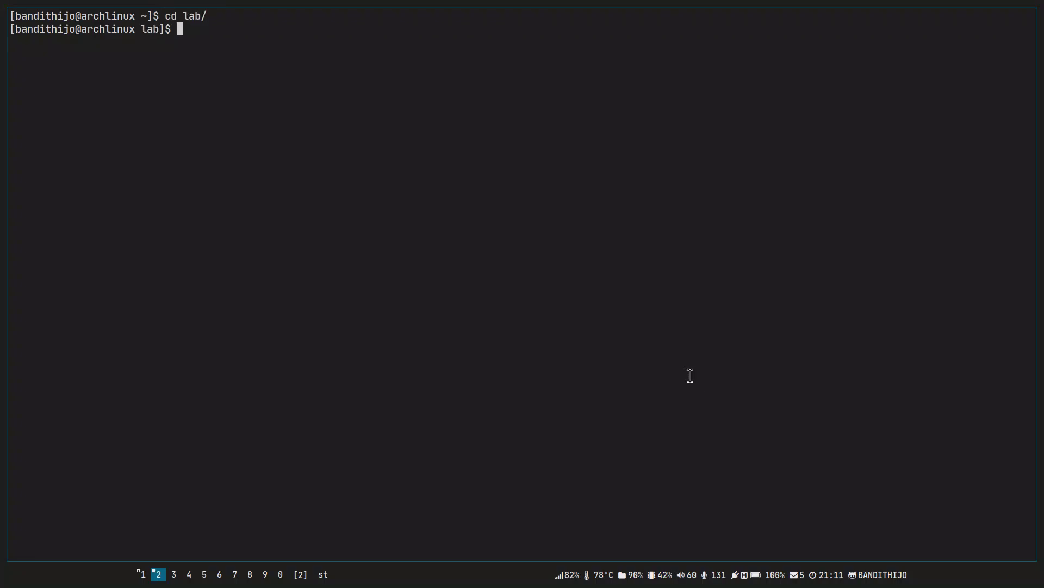
type("mkdir odoo_17_module_dev")
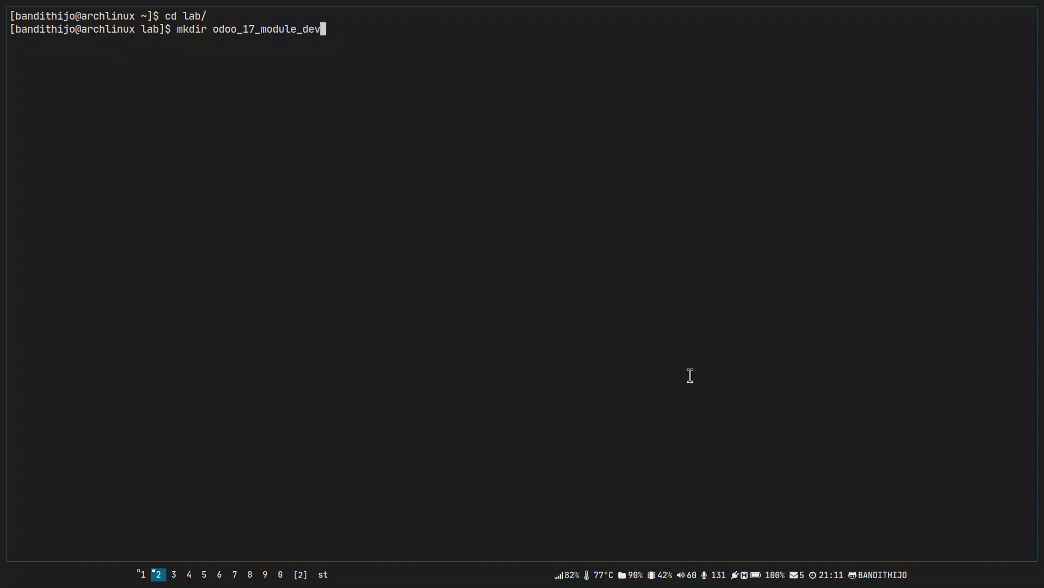
key("Return")
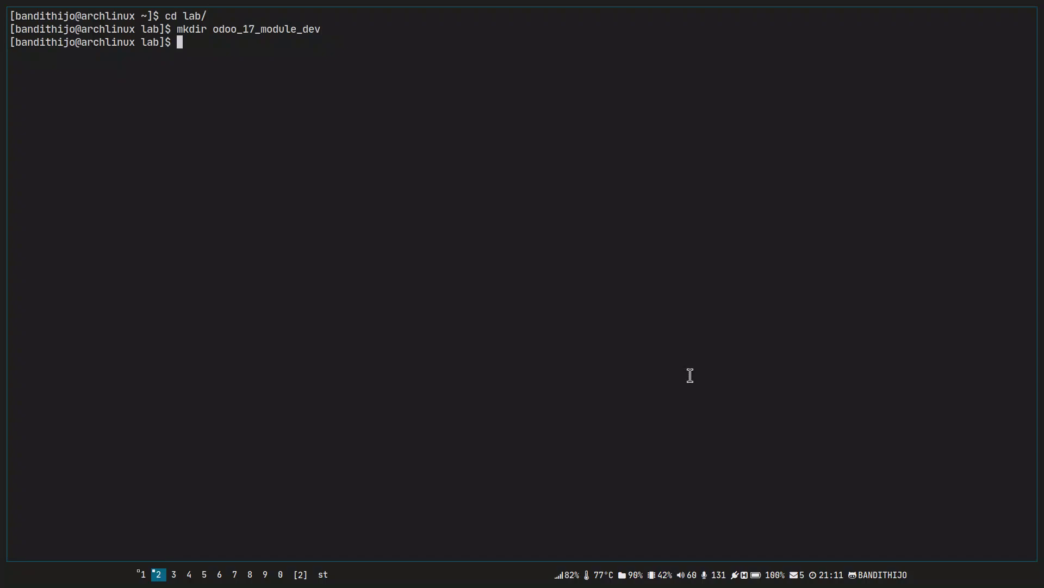
Move into odoo_17_module_dev, clear the screen, and return to Docker Hub.
type("cd od")
key("Tab")
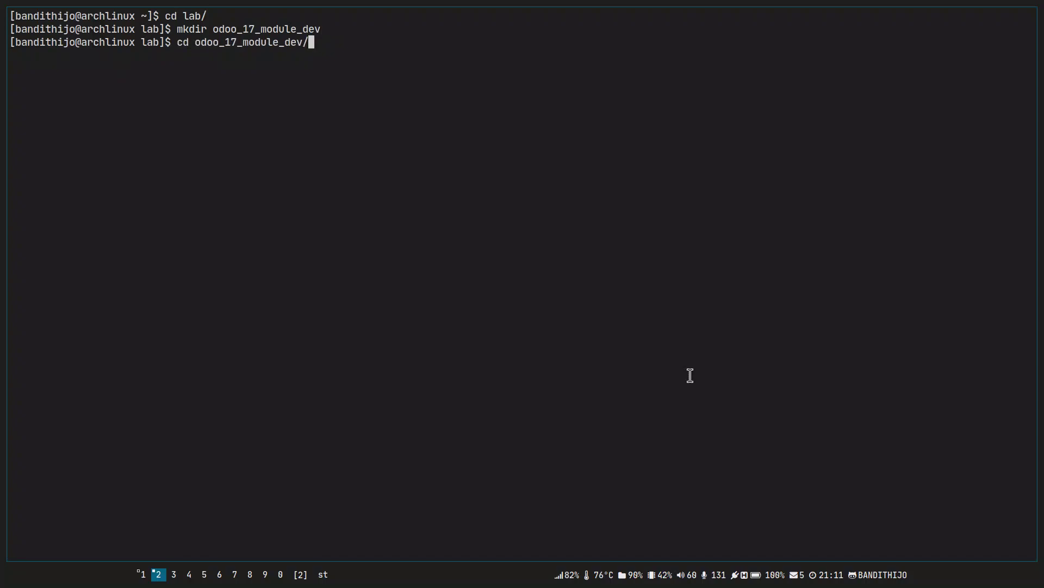
key("Return")
key("ctrl+l")
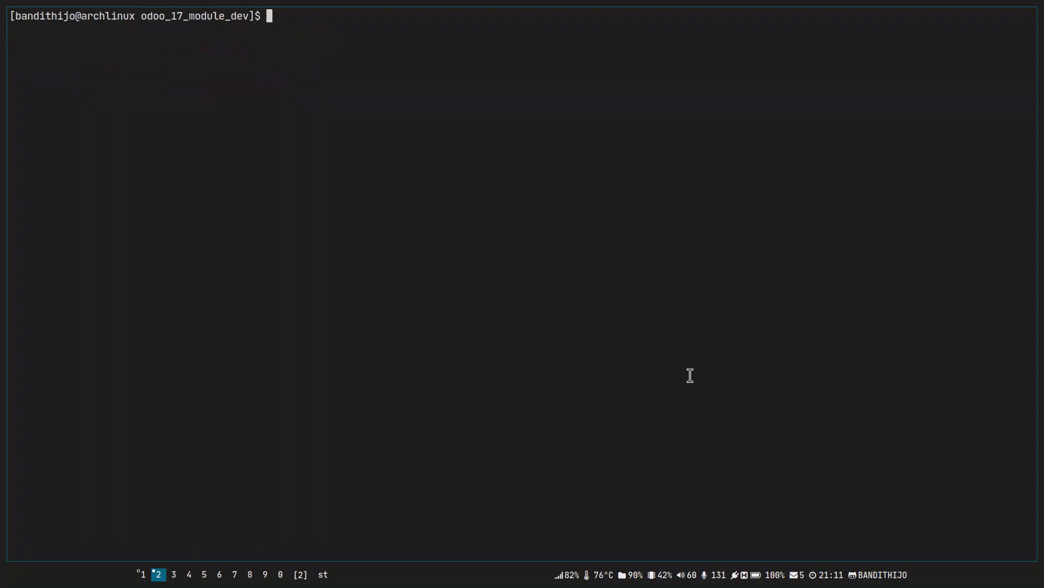
key("super+j")
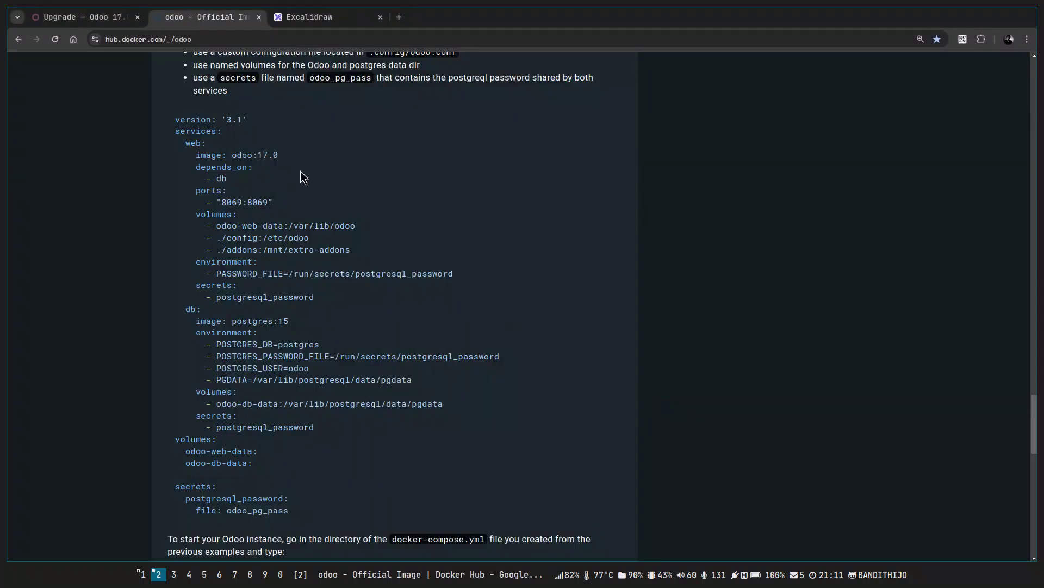
scroll(303, 178, "up", 5)
scroll(290, 272, "up", 4)
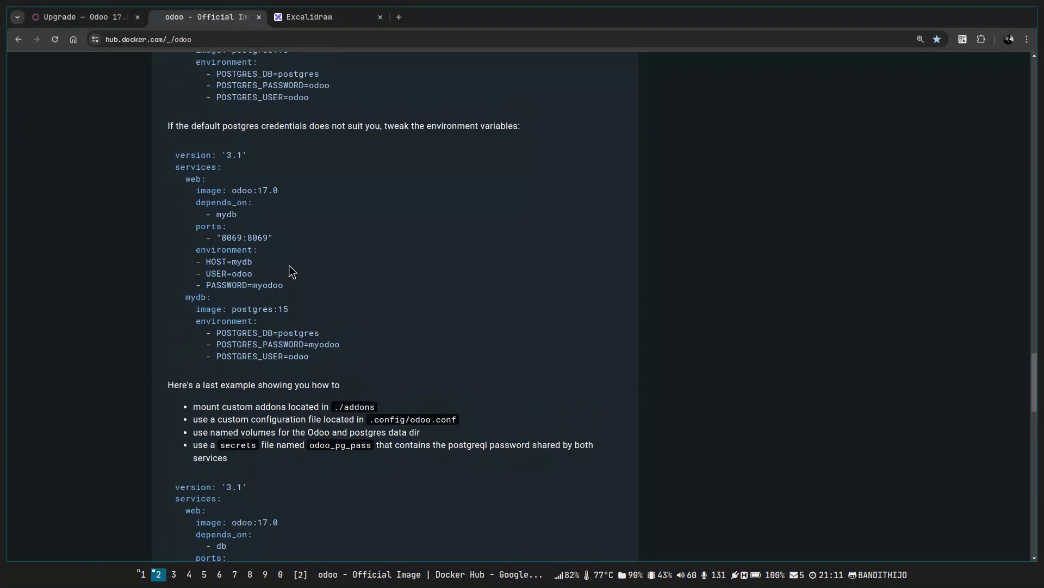
scroll(289, 266, "down", 2)
scroll(289, 265, "up", 5)
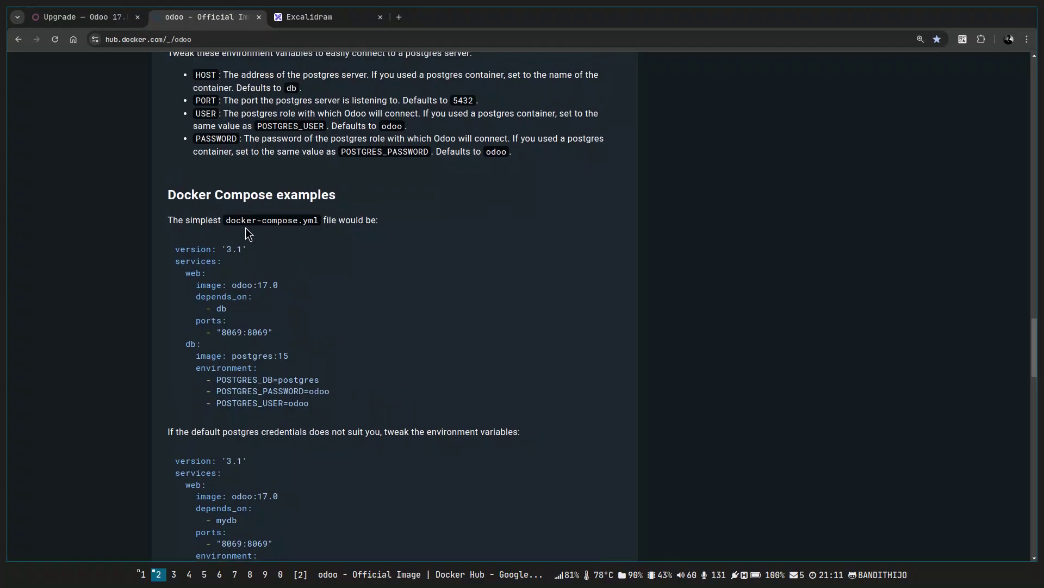
left_click_drag(225, 220, 319, 226)
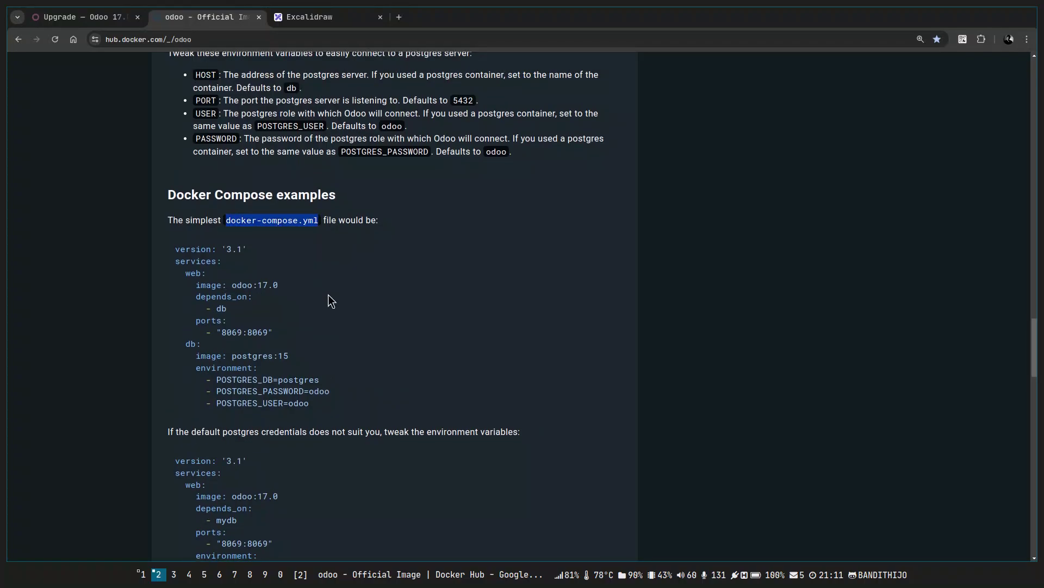
scroll(329, 298, "down", 5)
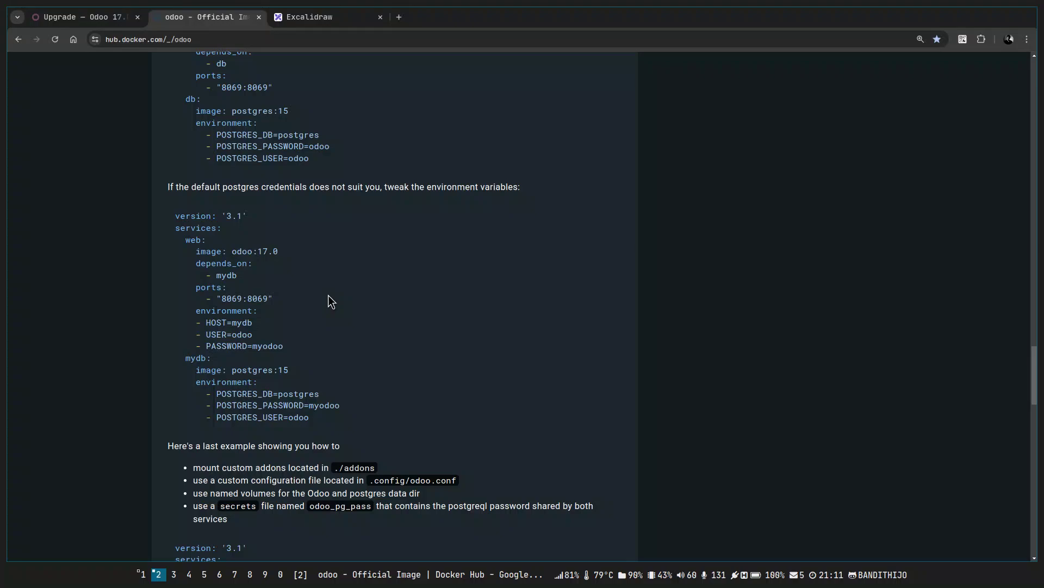
scroll(330, 300, "up", 2)
scroll(331, 302, "down", 4)
scroll(329, 299, "down", 5)
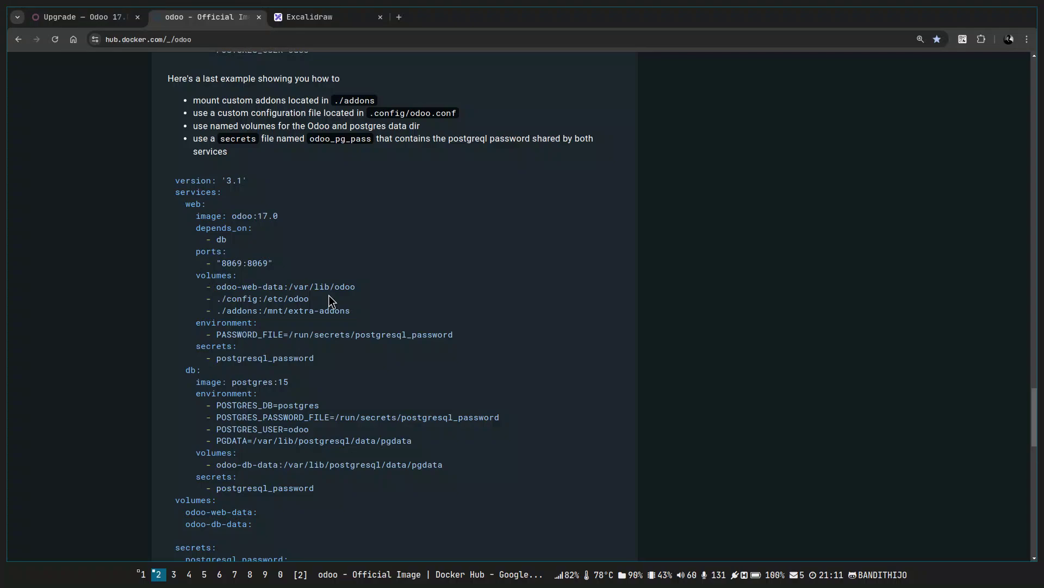
scroll(330, 301, "down", 1)
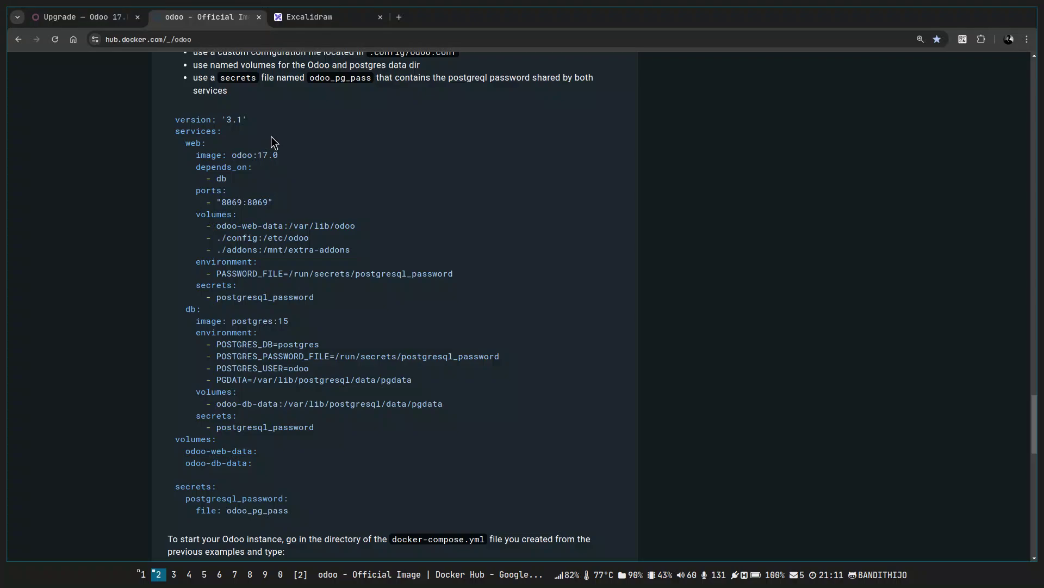
left_click_drag(185, 142, 270, 453)
left_click_drag(328, 432, 341, 285)
left_click(179, 139)
left_click(342, 286)
left_click_drag(174, 309, 387, 423)
left_click(387, 423)
left_click_drag(174, 117, 354, 504)
left_click(357, 479)
List the folder, create an empty docker-compose.yml with touch, and open it in nvim.
key("super+j")
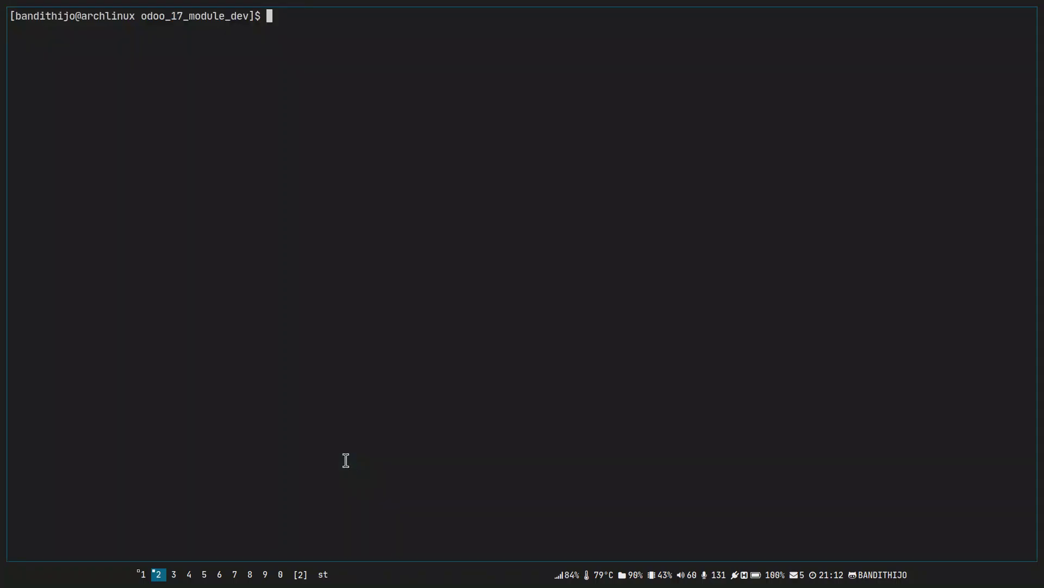
type("ll")
key("Return")
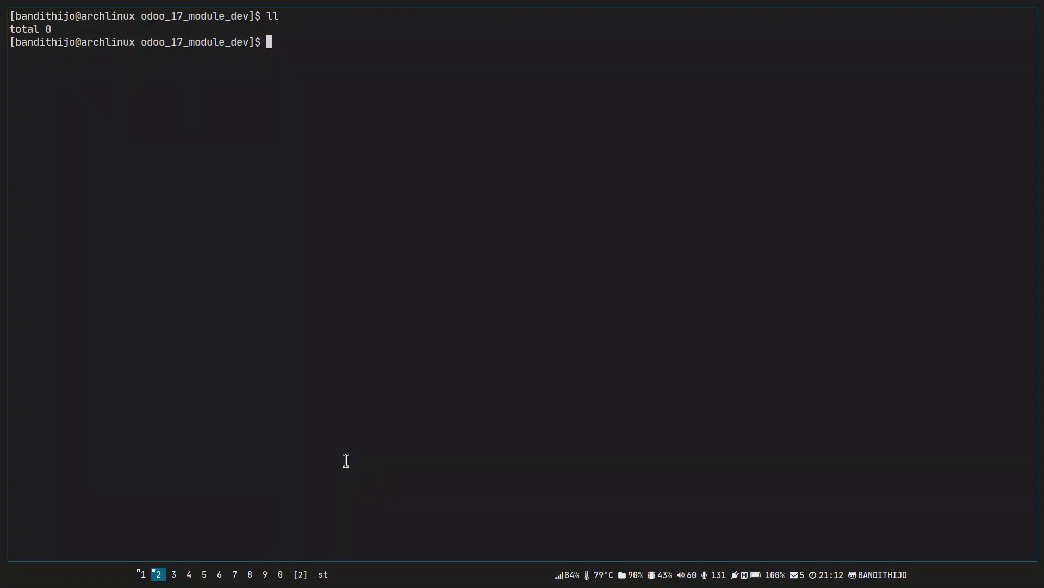
type("touch docker-compose.yml")
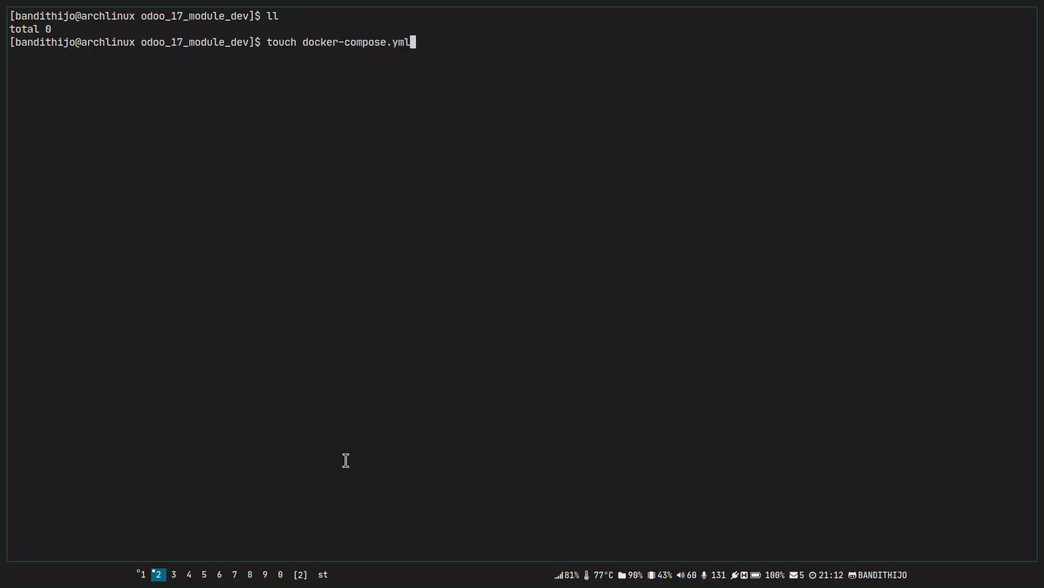
key("Return")
type("nvim dock")
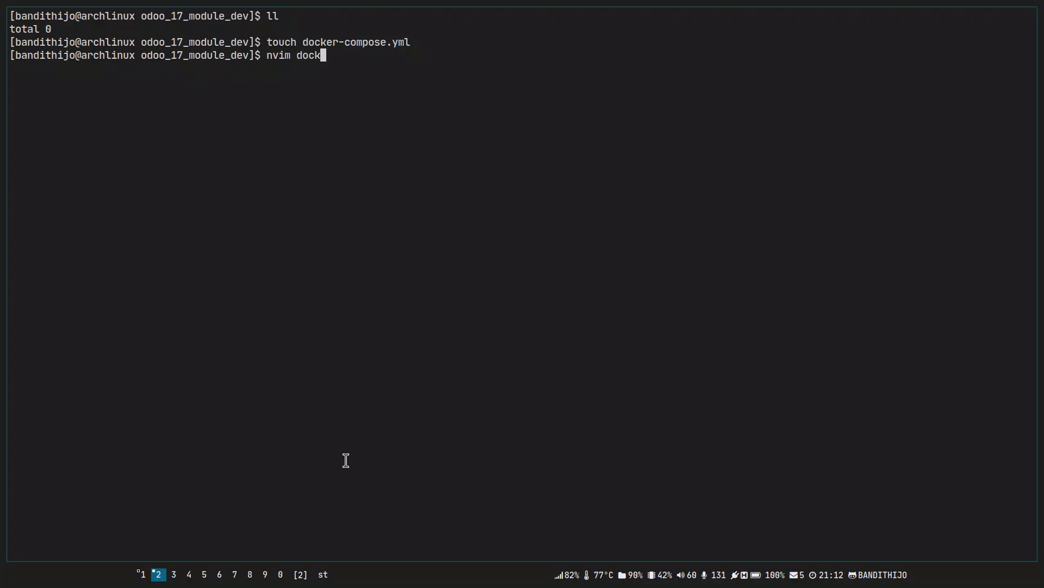
key("Tab")
key("Return")
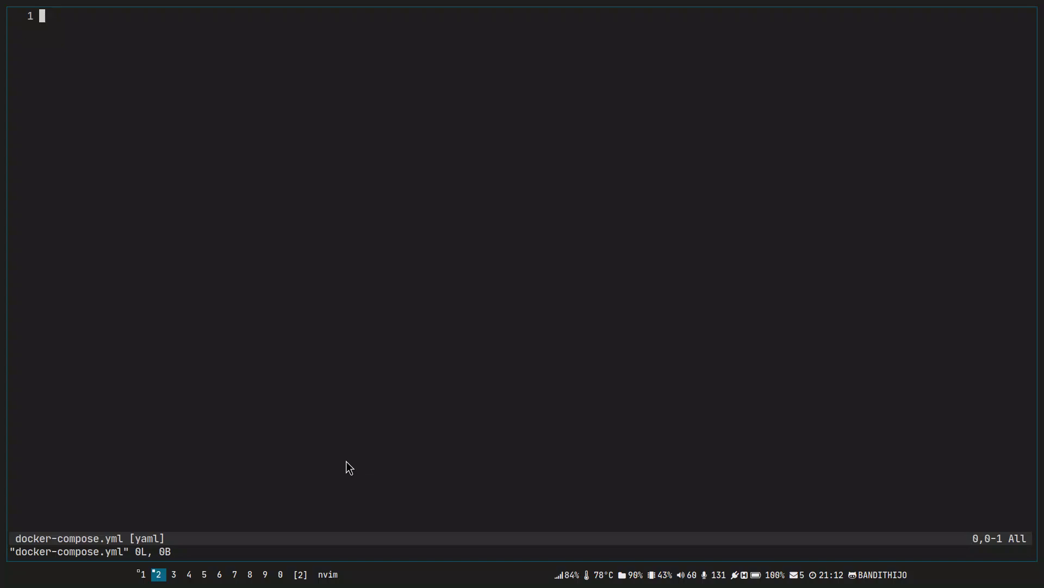
key("alt+Tab")
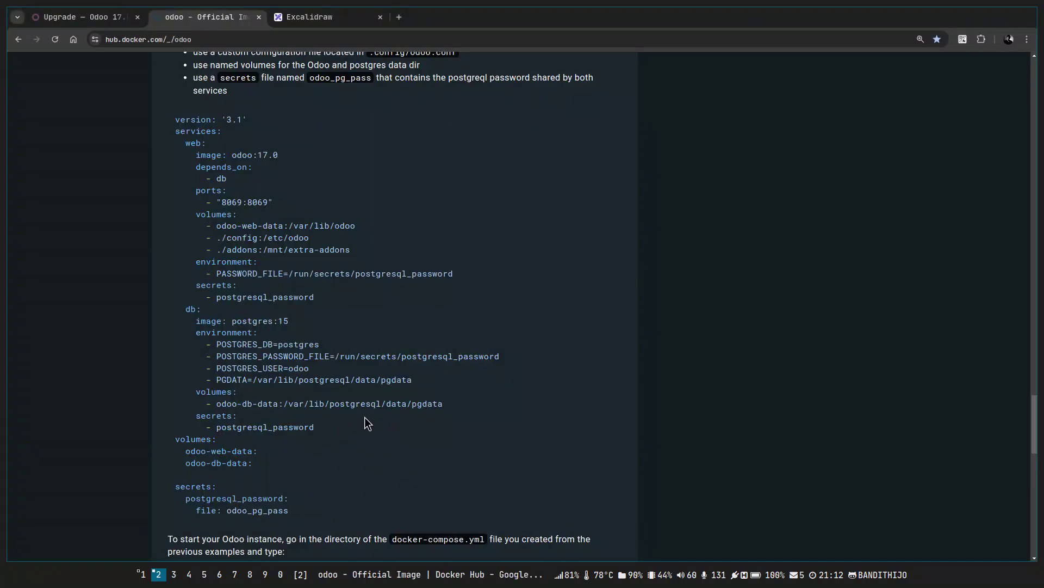
Copy the last Docker Hub compose example into docker-compose.yml and save it.
scroll(365, 417, "down", 1)
scroll(365, 417, "up", 6)
scroll(365, 418, "down", 7)
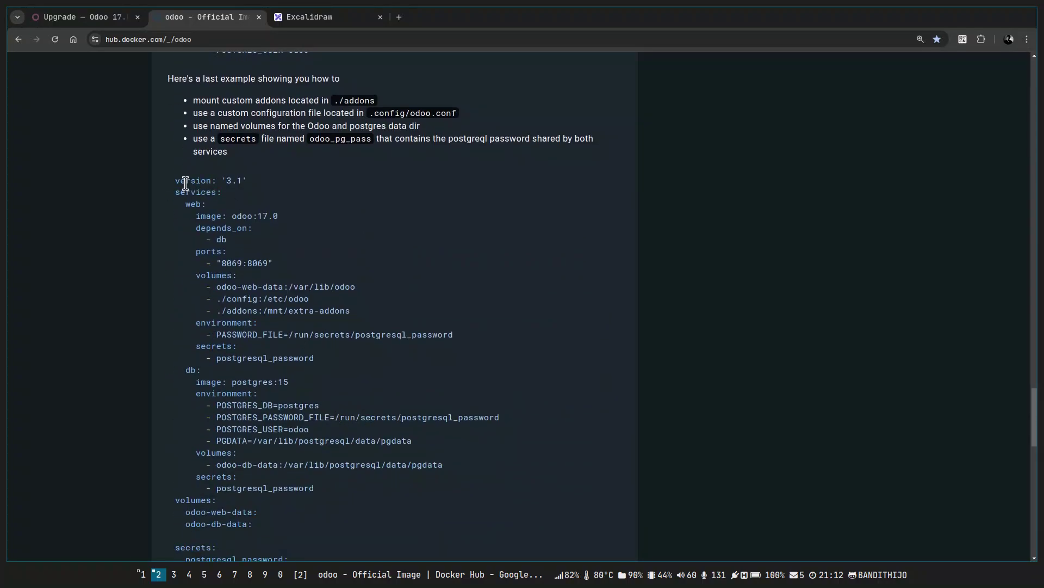
left_click_drag(172, 184, 316, 512)
scroll(315, 465, "down", 1)
key("ctrl+c")
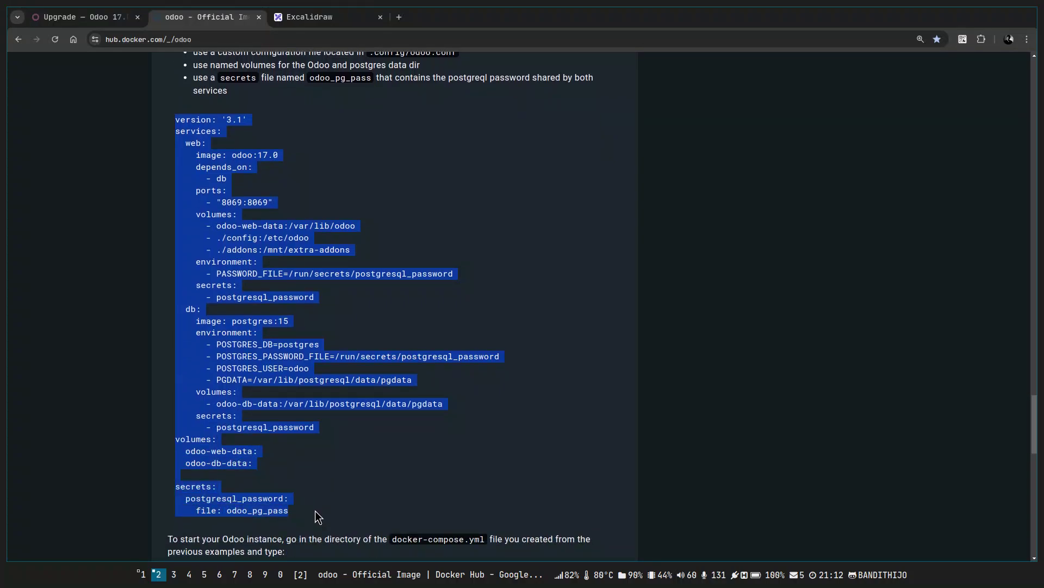
key("super+j")
type("p:w")
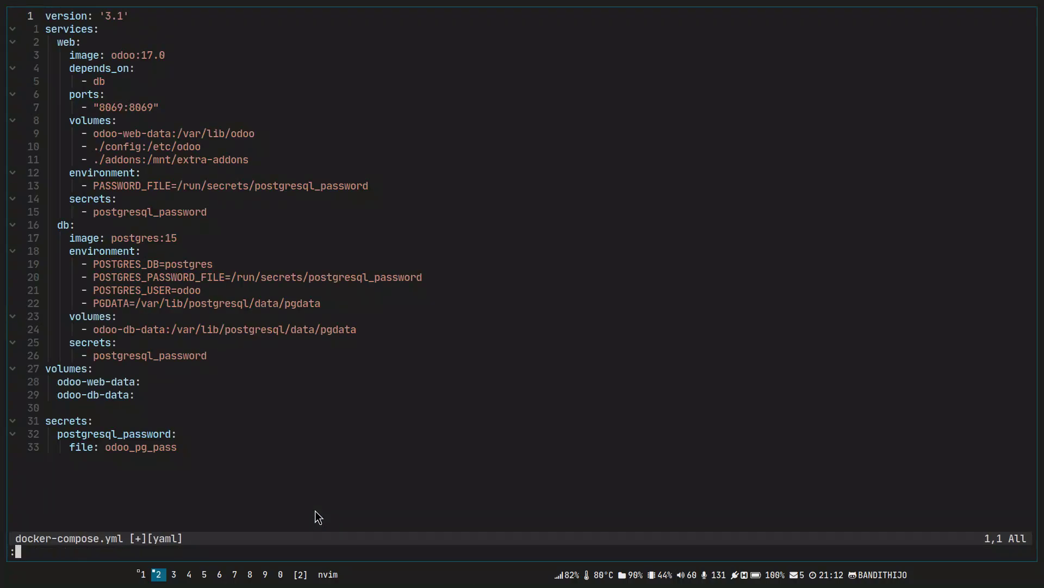
key("Return")
Delete the version: '3.1' line and save the file.
key("ctrl+n")
key("ctrl+l")
key("j")
key("j")
key("j")
key("k")
key("k")
key("k")
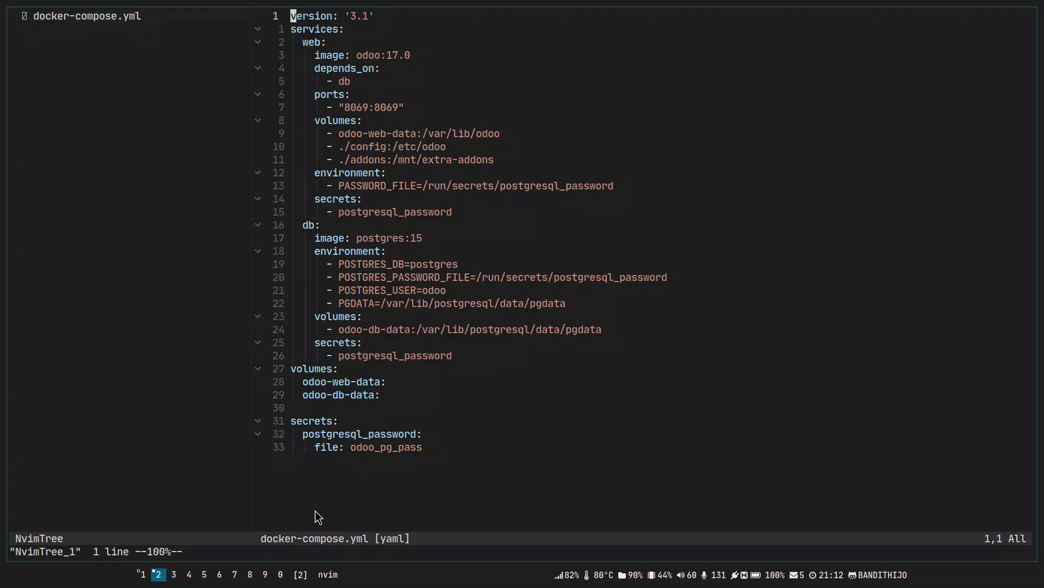
key("d")
key("d")
type(":w")
key("Return")
Rename the web service to odoo, add container_name: odoo, and save.
key("j")
key("w")
type("cw")
type("odoo")
key("Escape")
key("j")
type("O")
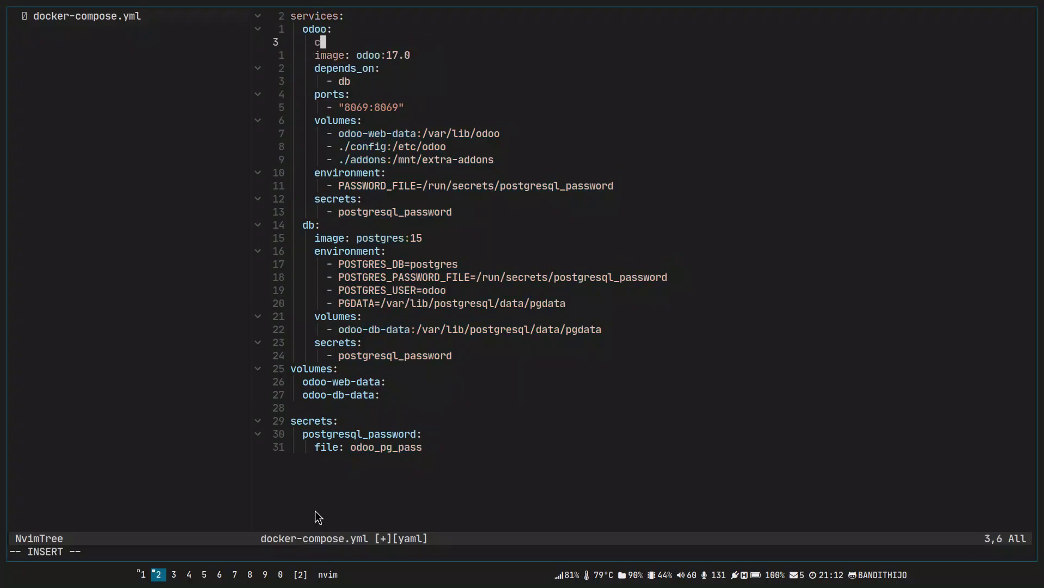
type("container_name")
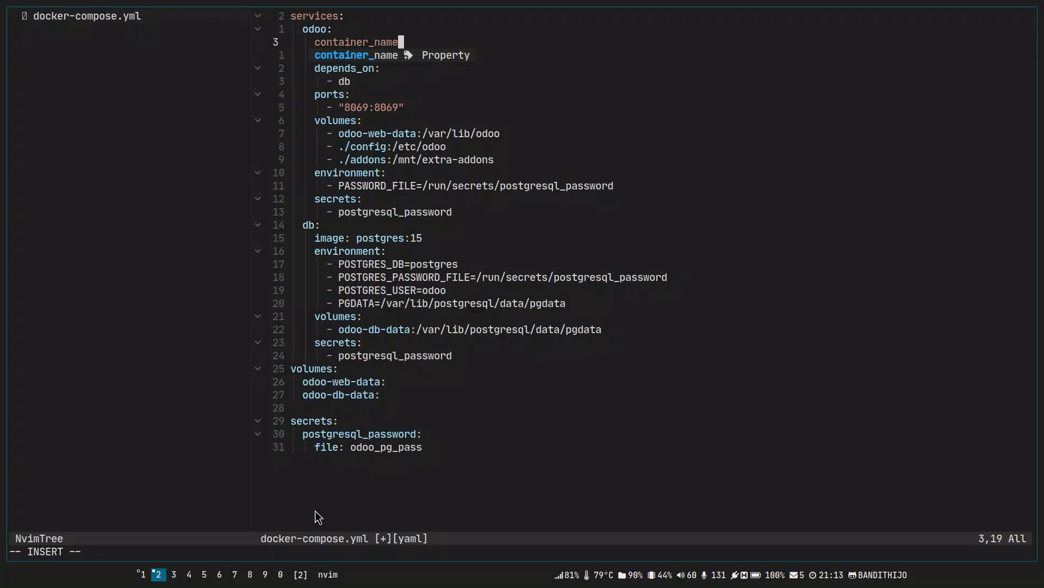
type(": odoo")
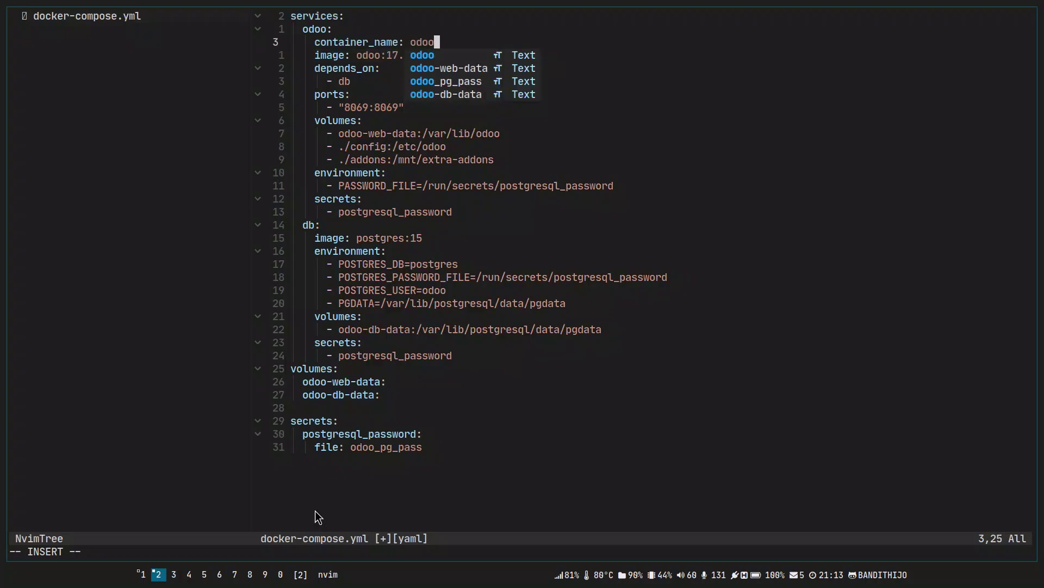
key("Escape")
type(":w")
key("Return")
Review the new container_name: odoo and image lines by briefly marking them.
key("V")
key("Escape")
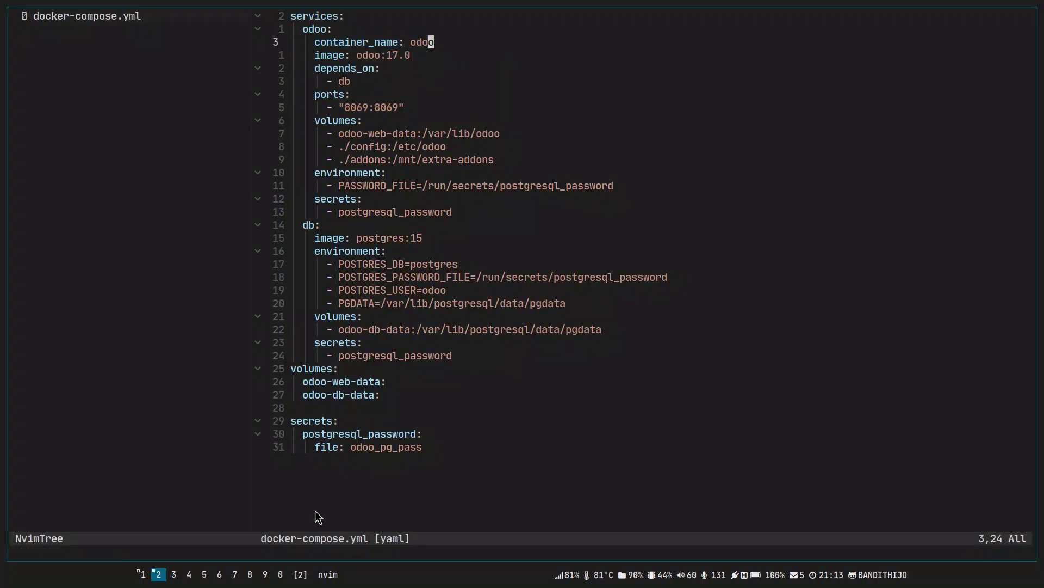
key("V")
key("Escape")
key("j")
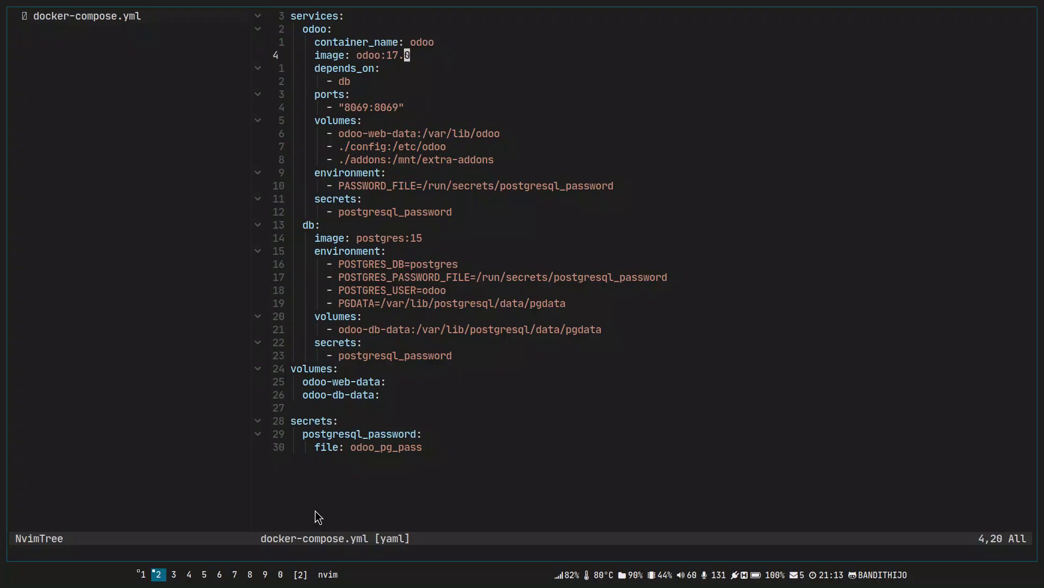
key("V")
key("Escape")
key("alt+Tab")
left_click(618, 423)
key("Home")
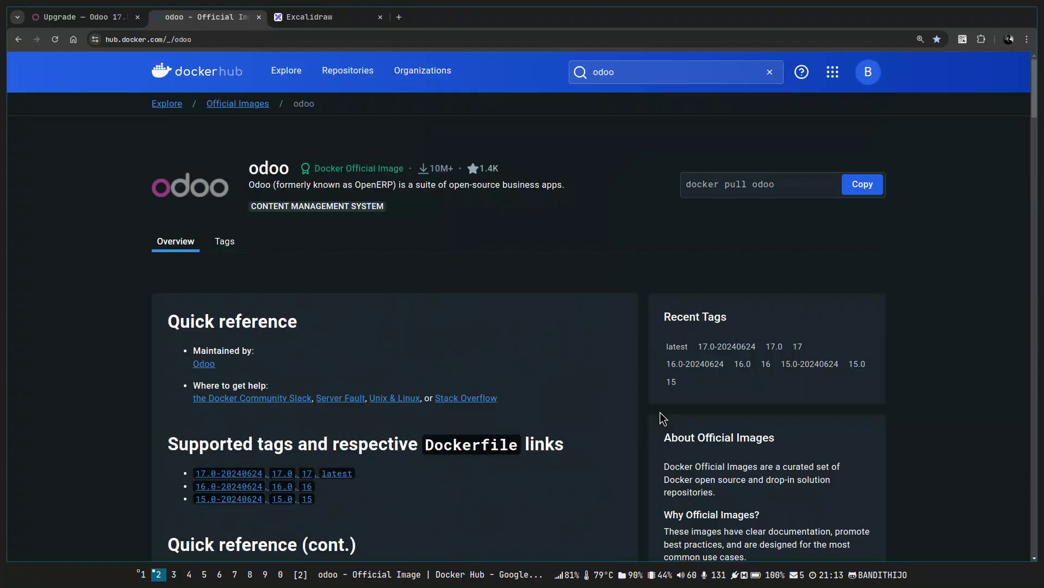
scroll(348, 395, "down", 3)
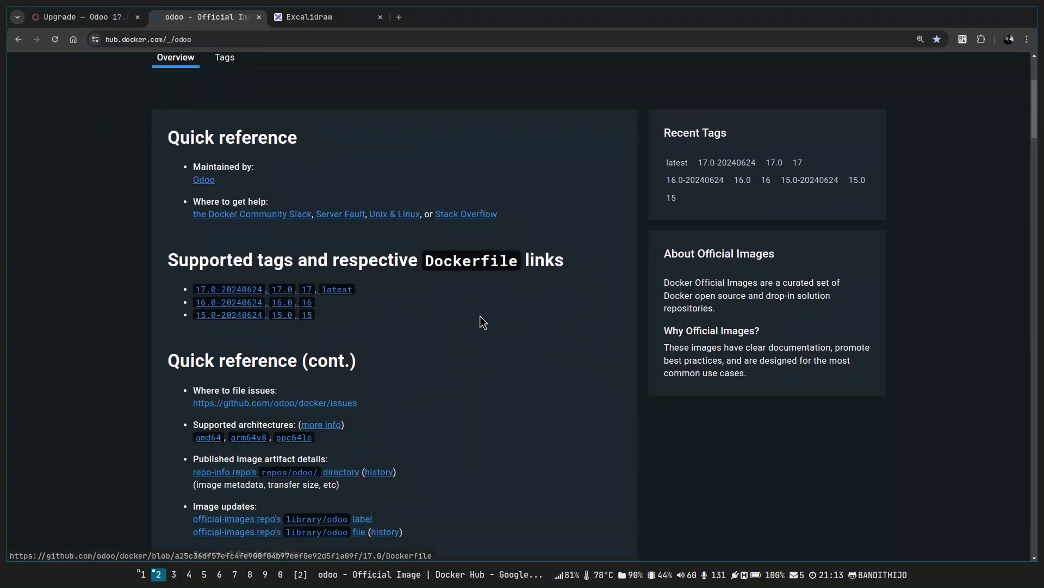
key("End")
scroll(480, 322, "up", 10)
scroll(480, 322, "up", 3)
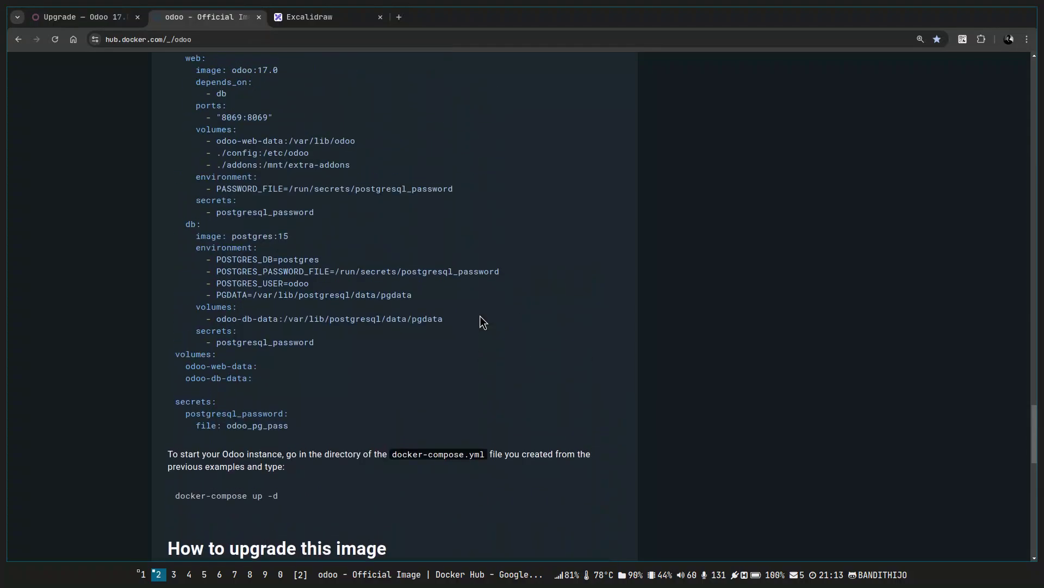
key("alt+Tab")
Replace the odoo service's environment/PASSWORD_FILE lines with env_file: .env and save.
key("j")
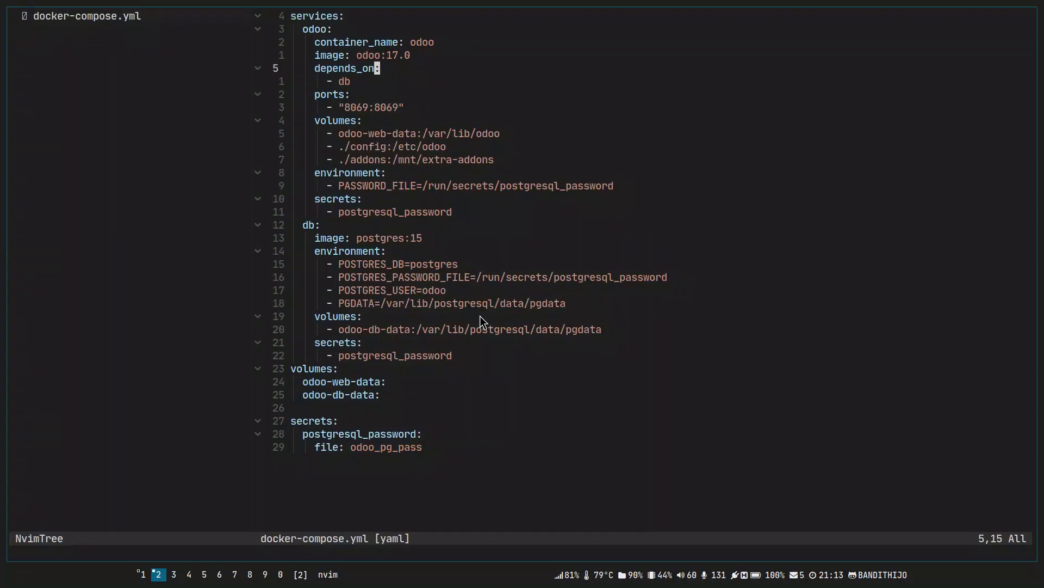
key("k")
key("j")
key("j")
key("j")
key("j")
key("j")
key("j")
key("j")
key("j")
key("j")
key("j")
key("k")
key("V")
key("j")
key("d")
key("k")
key("k")
key("k")
key("k")
key("k")
key("k")
key("k")
key("k")
key("k")
type("oenv")
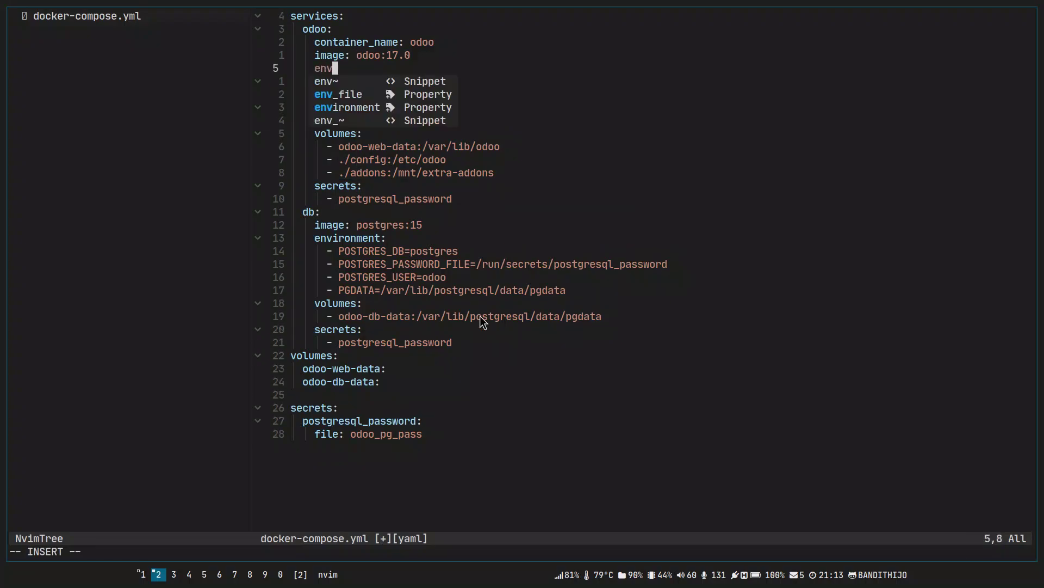
type("_file: .env")
key("Escape")
type(":w")
key("Return")
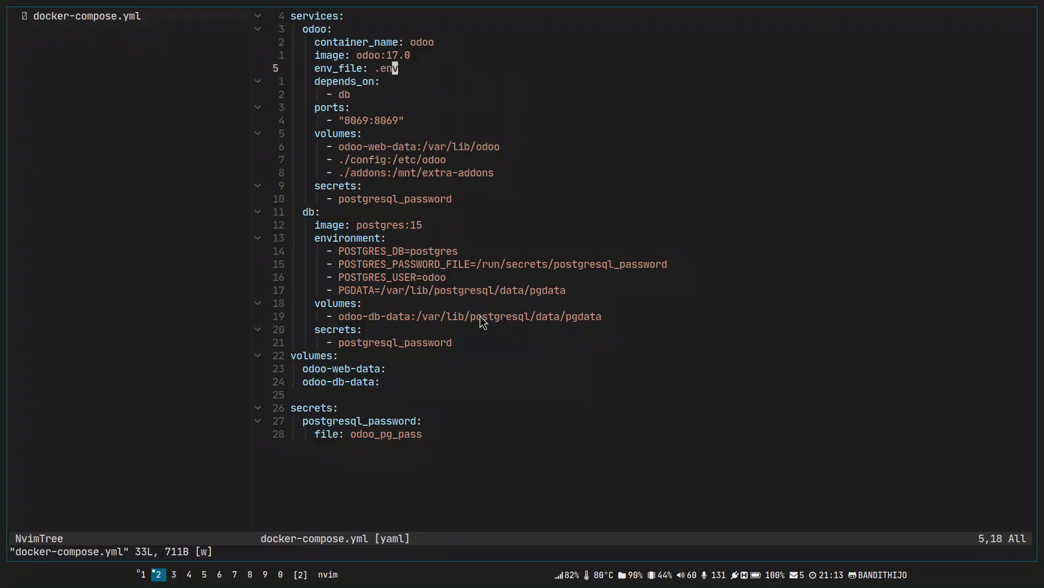
Create a .env file in NvimTree and open it in a split below.
key("ctrl+h")
type("a")
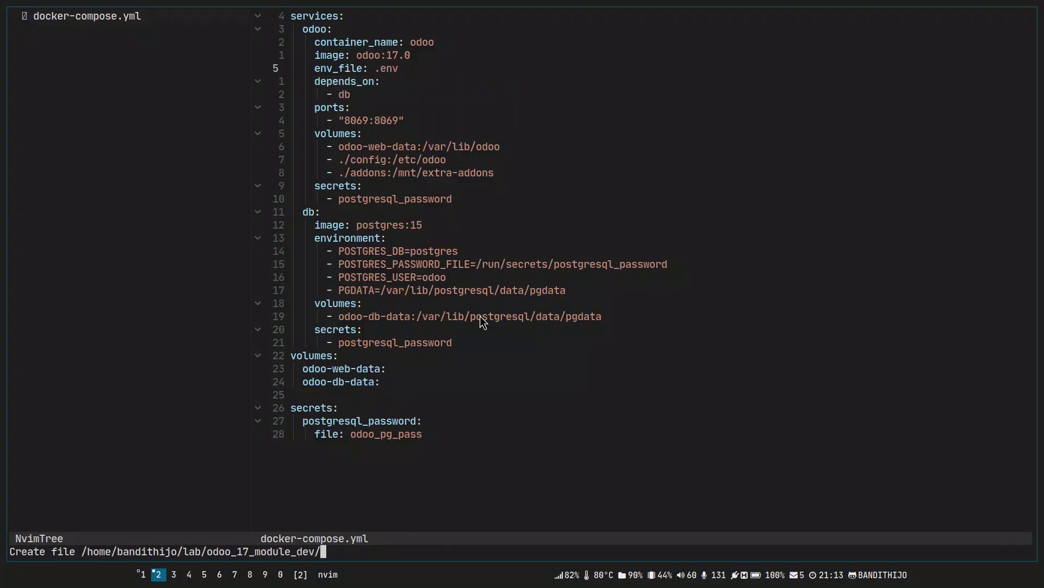
type(".env")
key("Return")
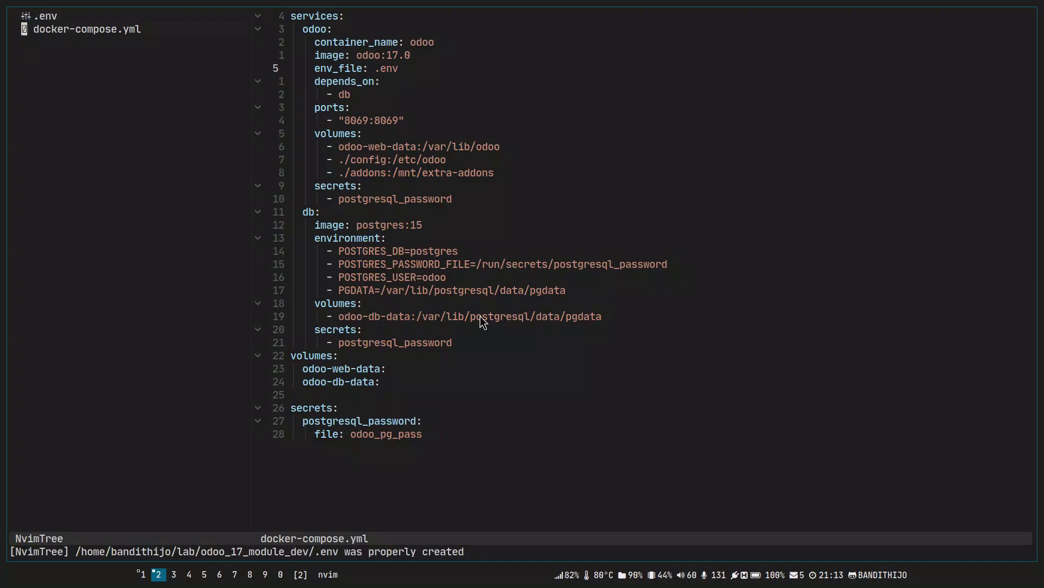
key("k")
key("shift+v")
key("Escape")
key("ctrl+x")
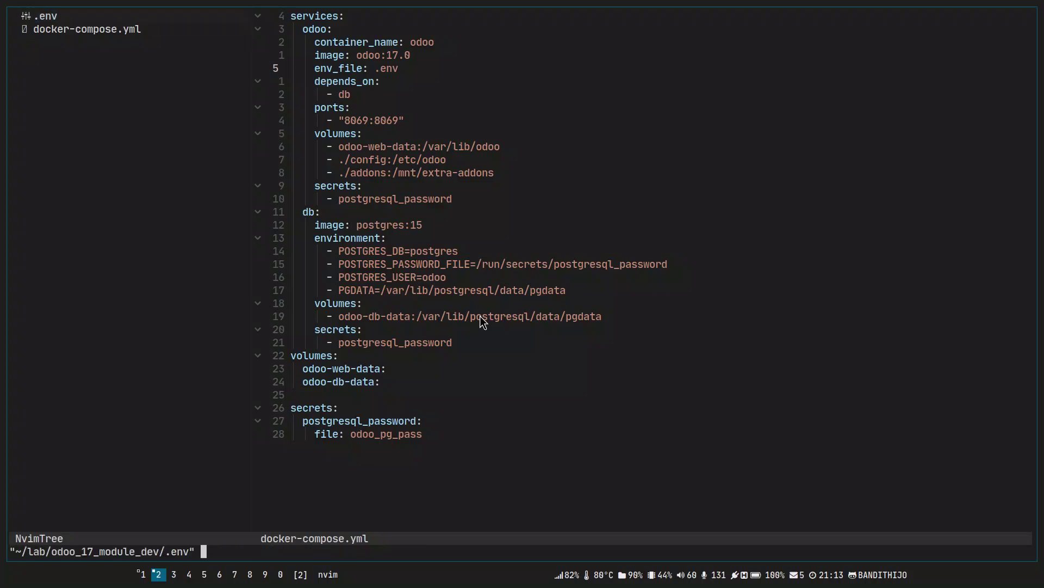
Enlarge the docker-compose.yml pane and refocus it near the depends_on line.
left_click_drag(599, 269, 566, 422)
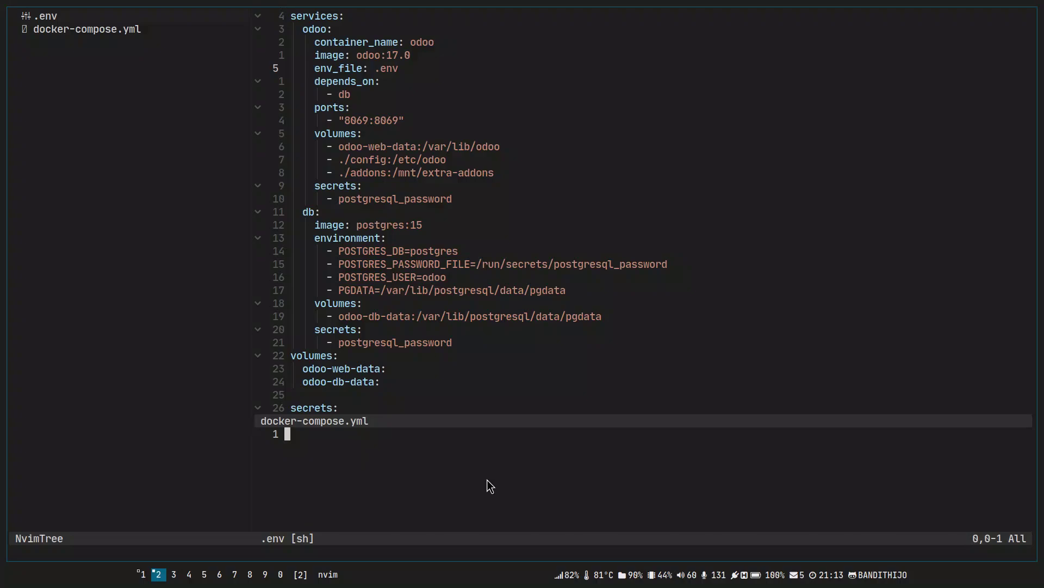
left_click(407, 68)
key("k")
key("k")
key("shift+v")
key("j")
key("j")
key("j")
key("Escape")
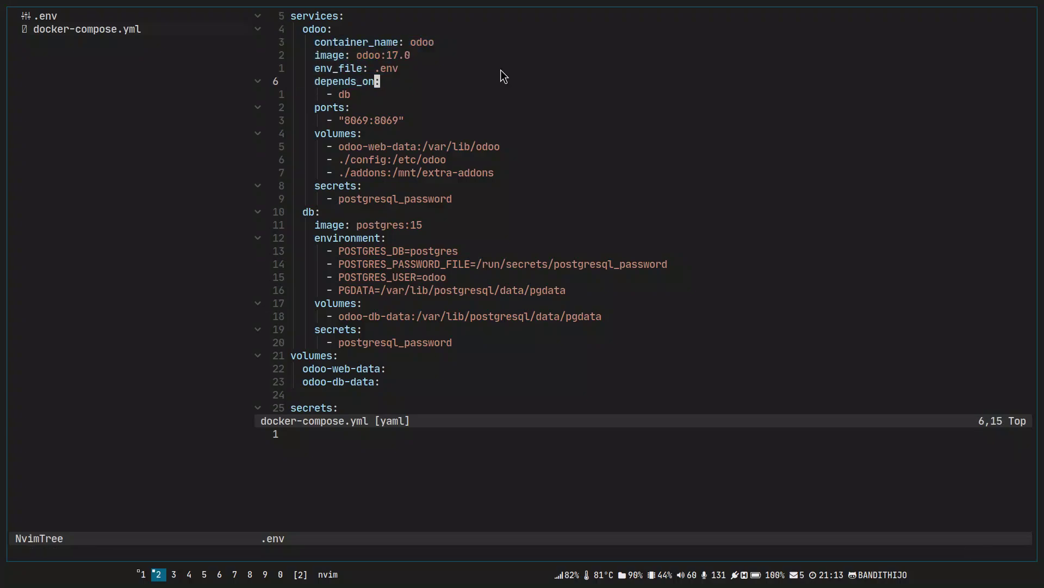
key("alt+Tab")
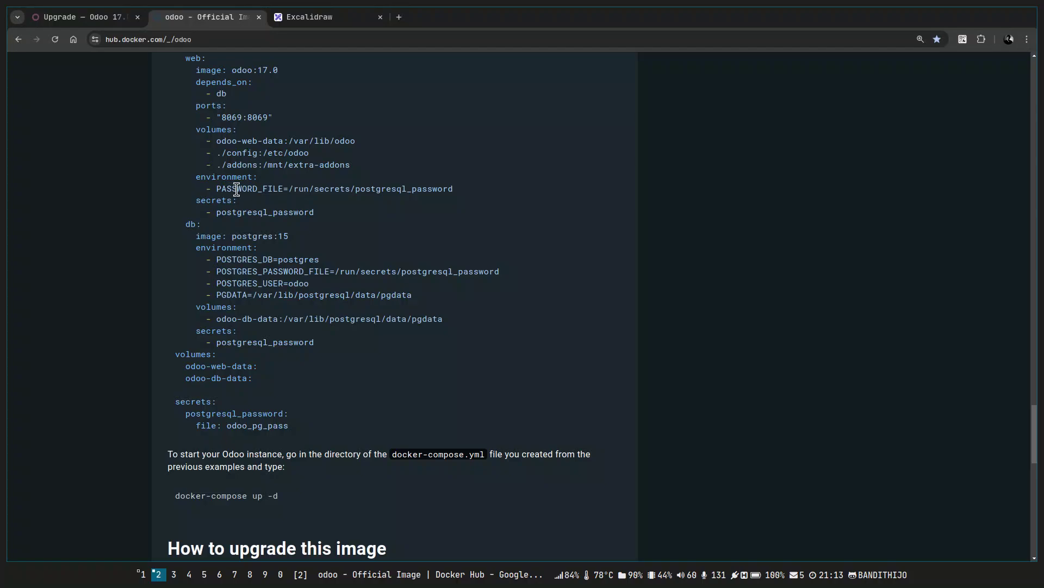
Select and copy the HOST, USER and PASSWORD lines from the custom-credentials example.
scroll(360, 232, "up", 10)
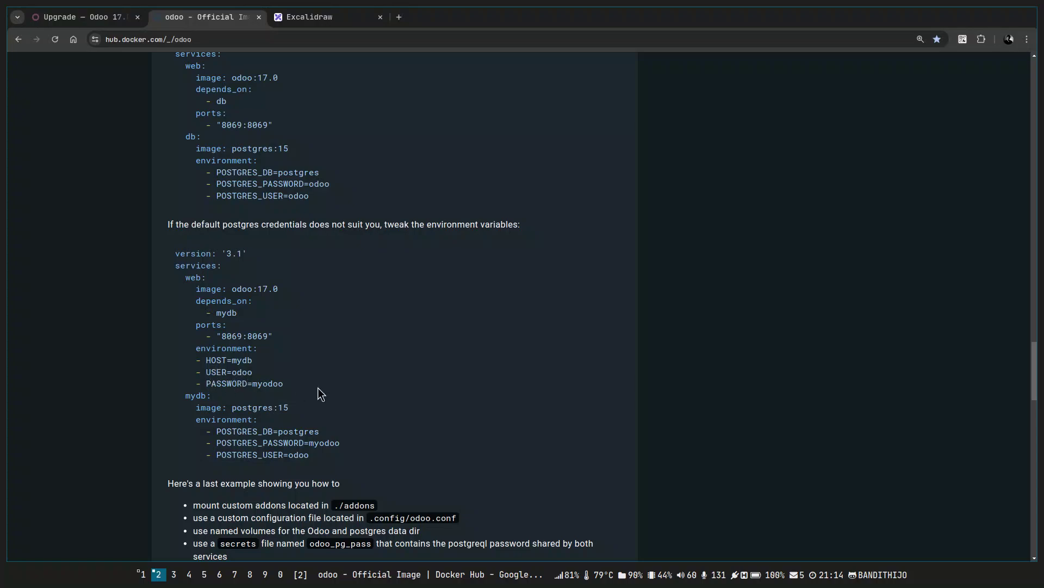
left_click_drag(283, 384, 185, 278)
left_click(279, 309)
left_click_drag(295, 382, 163, 361)
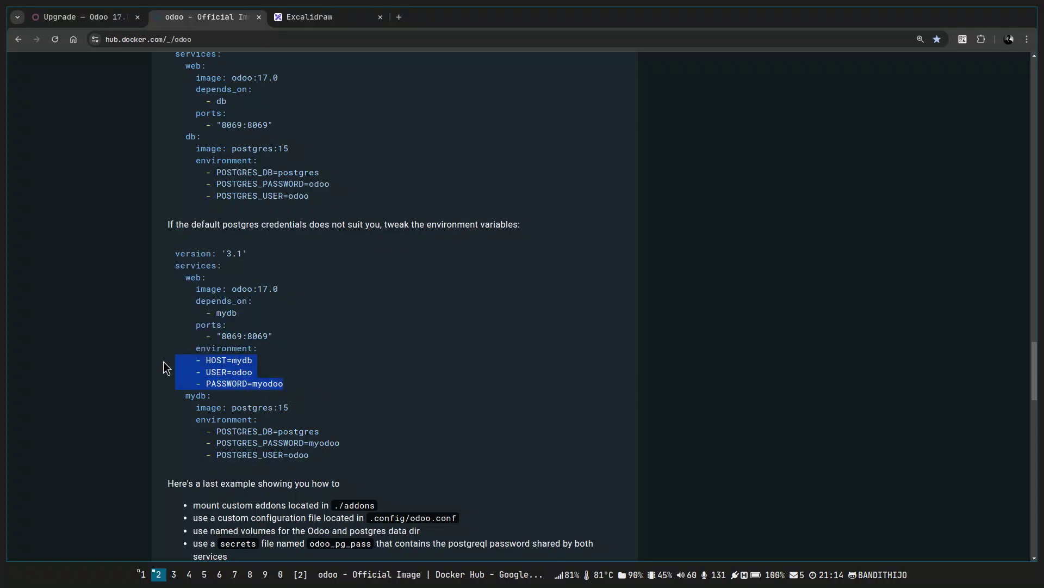
key("alt+Tab")
Paste the env lines into .env, dedent them, strip the dashes, and add a '# odoo' comment.
key("ctrl+w")
key("j")
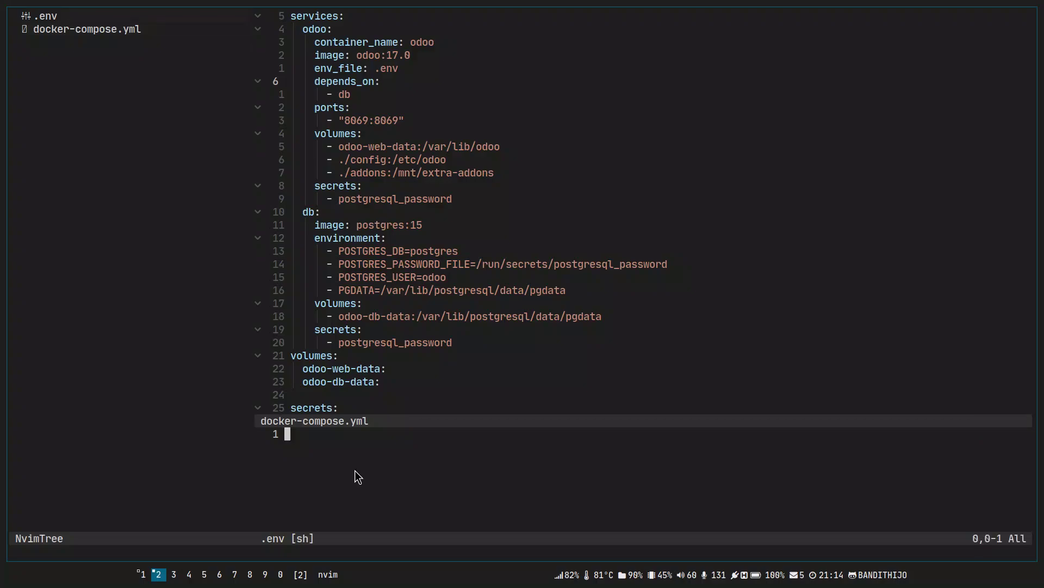
key("p")
key("shift+v")
key("shift+g")
key("less")
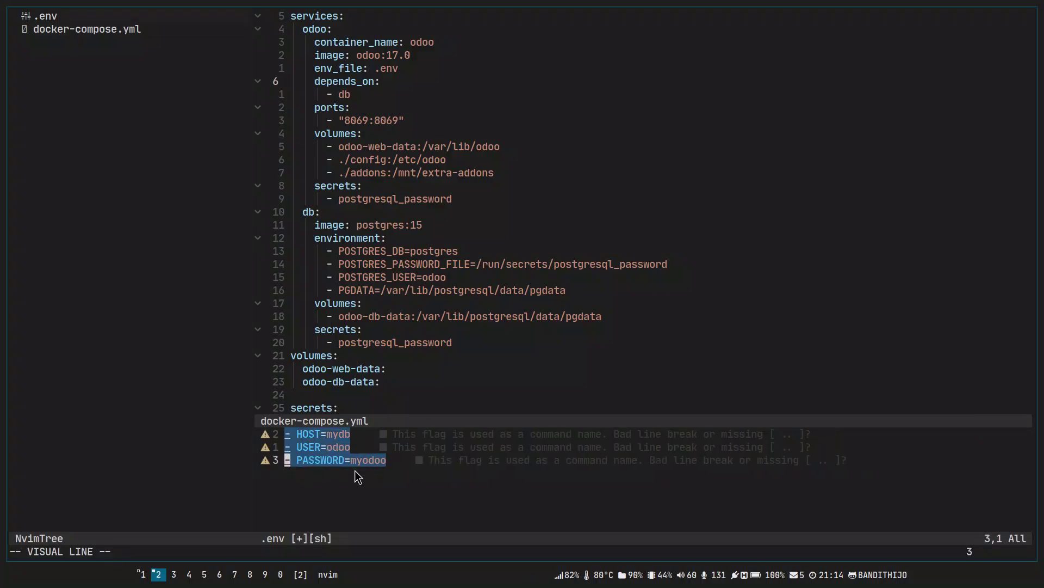
key("Escape")
key("ctrl+v")
key("k")
key("k")
type("ld")
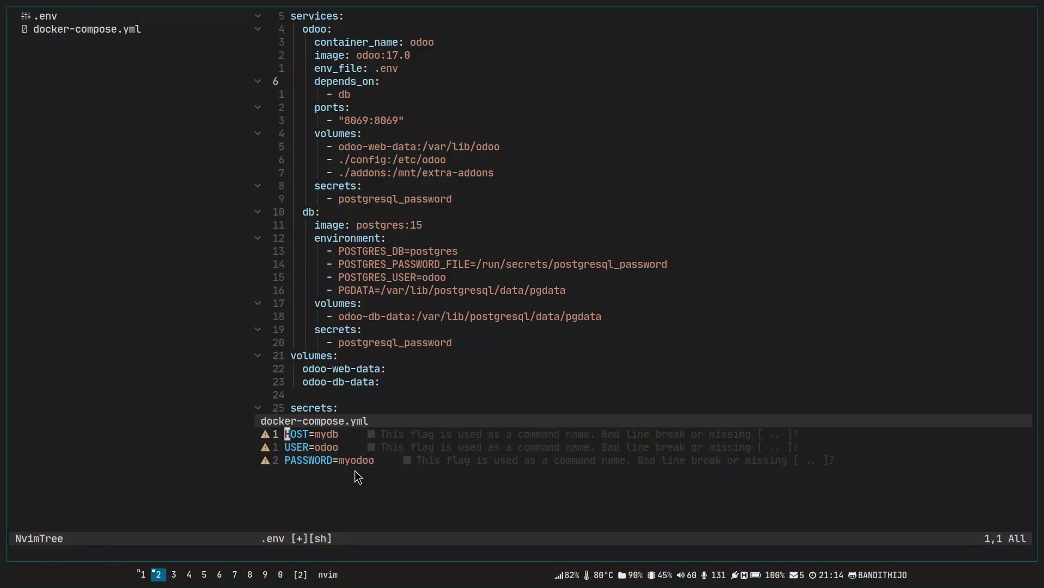
type("O# ")
type("odoo")
key("Escape")
Set HOST to odoo-postgres in .env and rename the db service to odoo-postgres.
key("j")
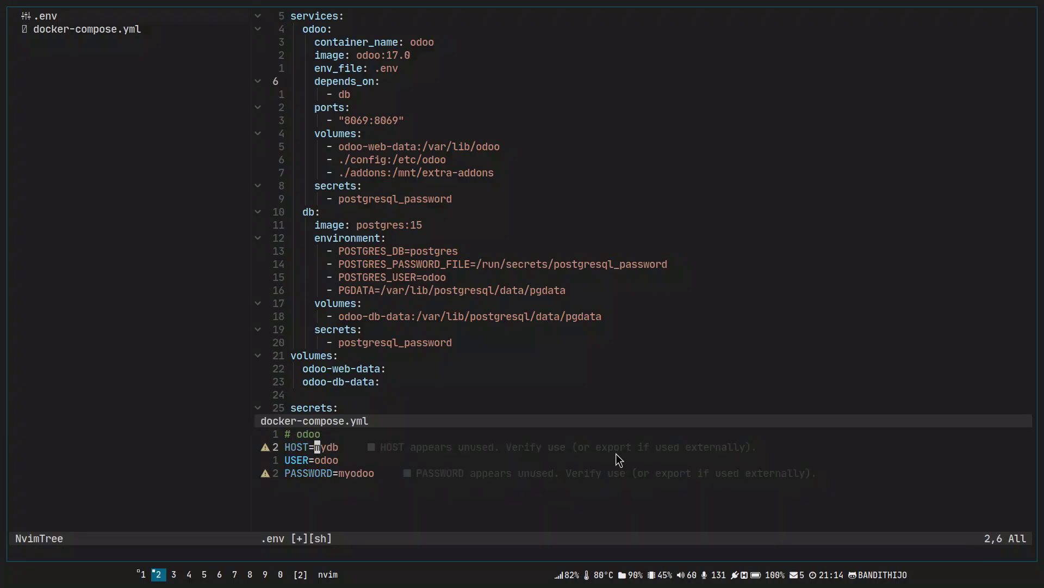
type("Codoo-post")
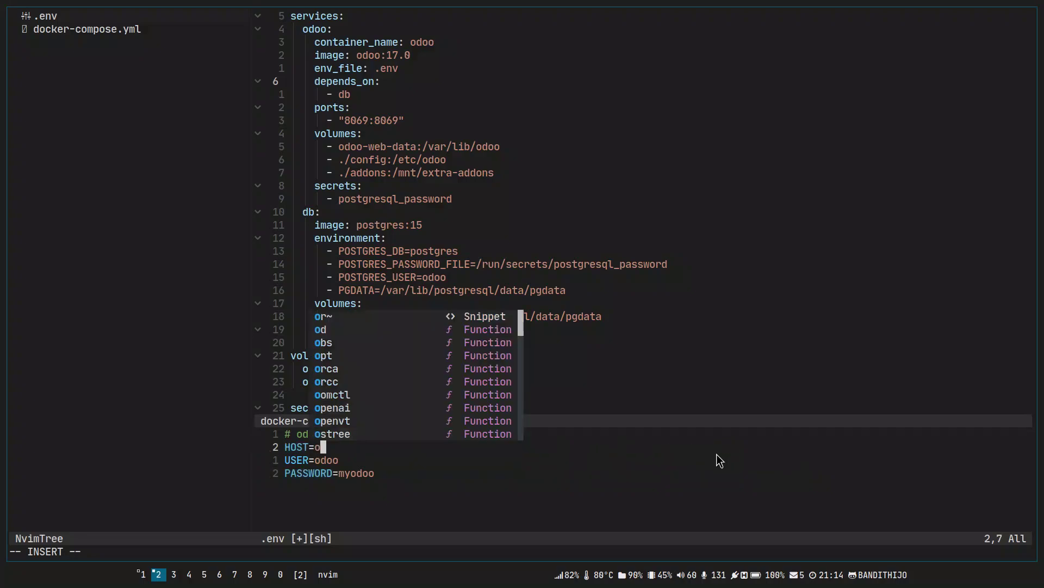
type("gres")
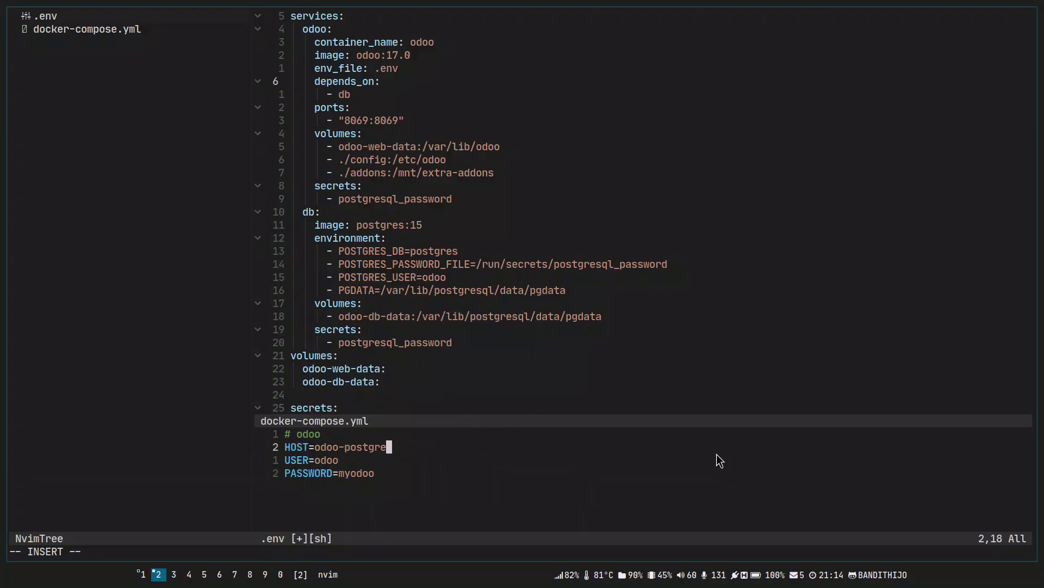
key("Escape")
key("ctrl+w")
key("k")
key("j")
key("j")
key("j")
key("j")
key("j")
key("j")
key("j")
key("j")
key("j")
key("j")
key("b")
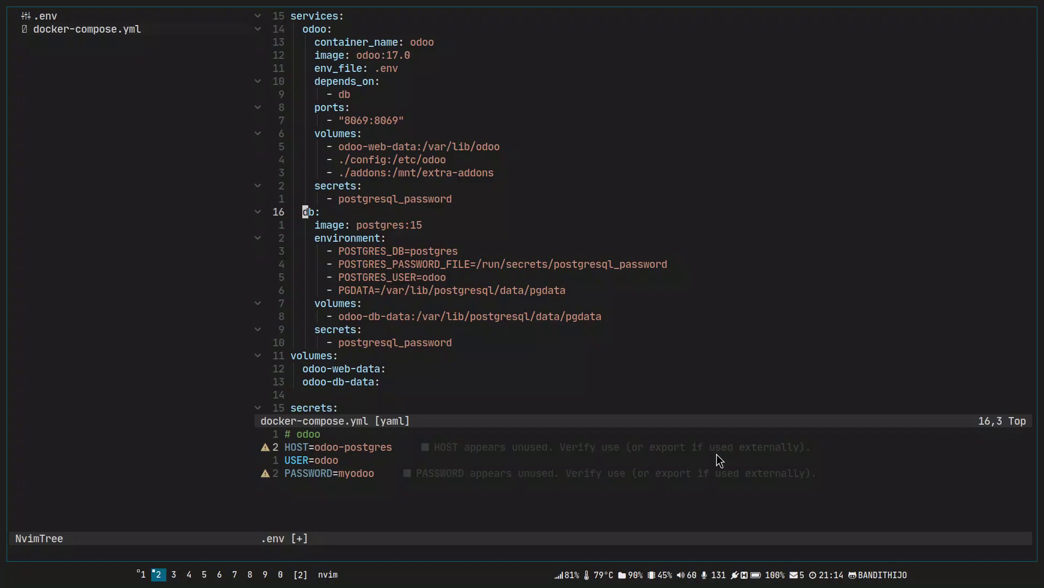
key("v")
key("e")
type("c")
type("odoo-postg")
type("res")
key("Escape")
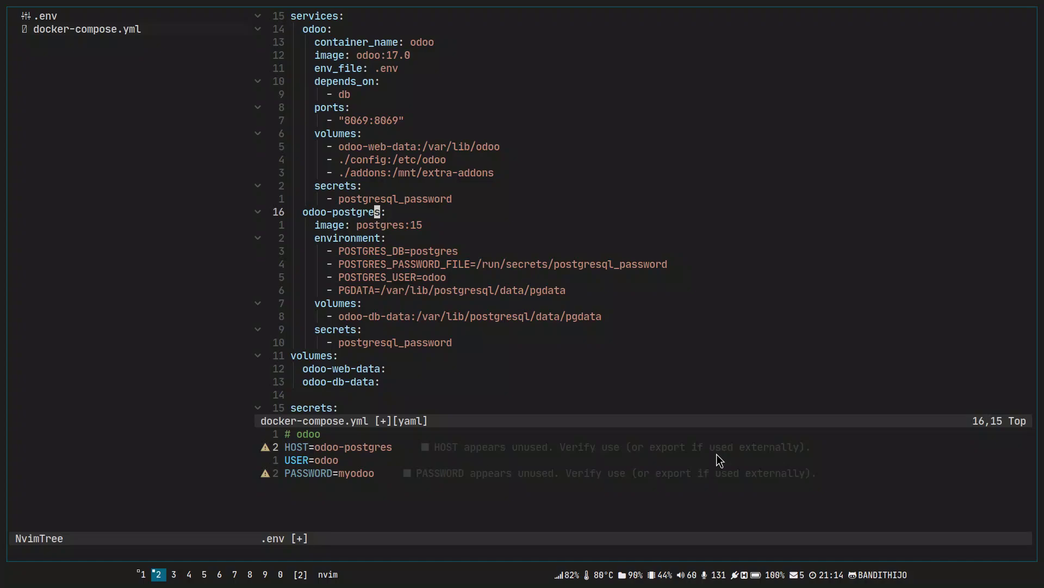
key("super+1")
key("ctrl+l")
Run docker ps -a to show only the redis and postgres containers, and copy the postgres name.
type("docker -")
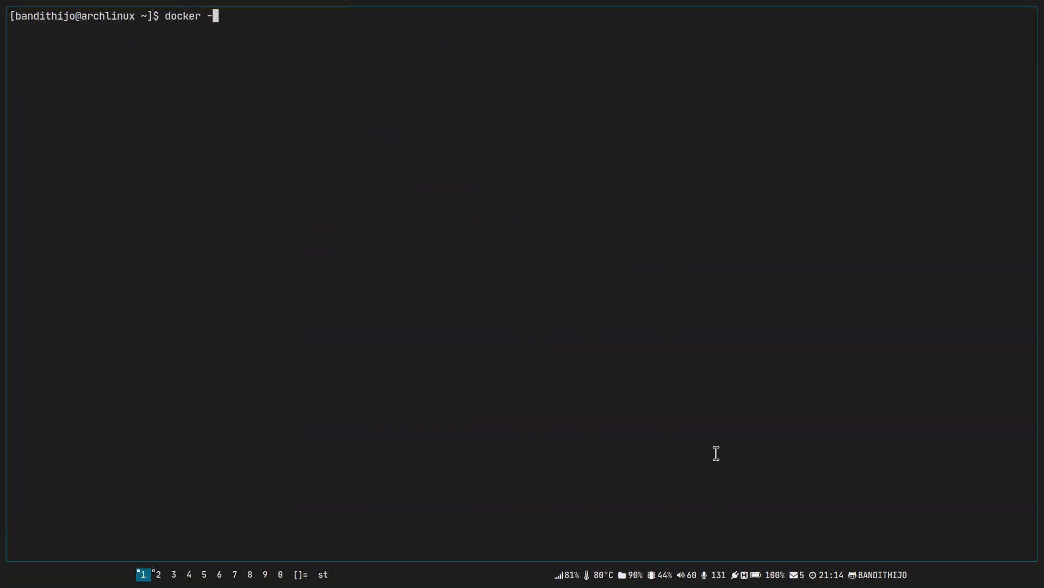
key("BackSpace")
type("ps -a")
key("Return")
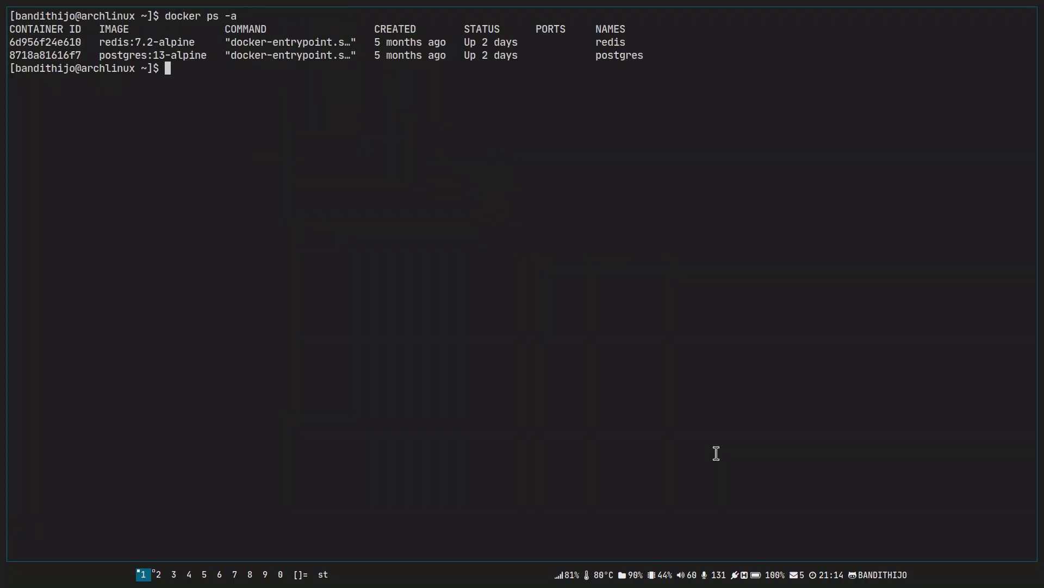
double_click(628, 56)
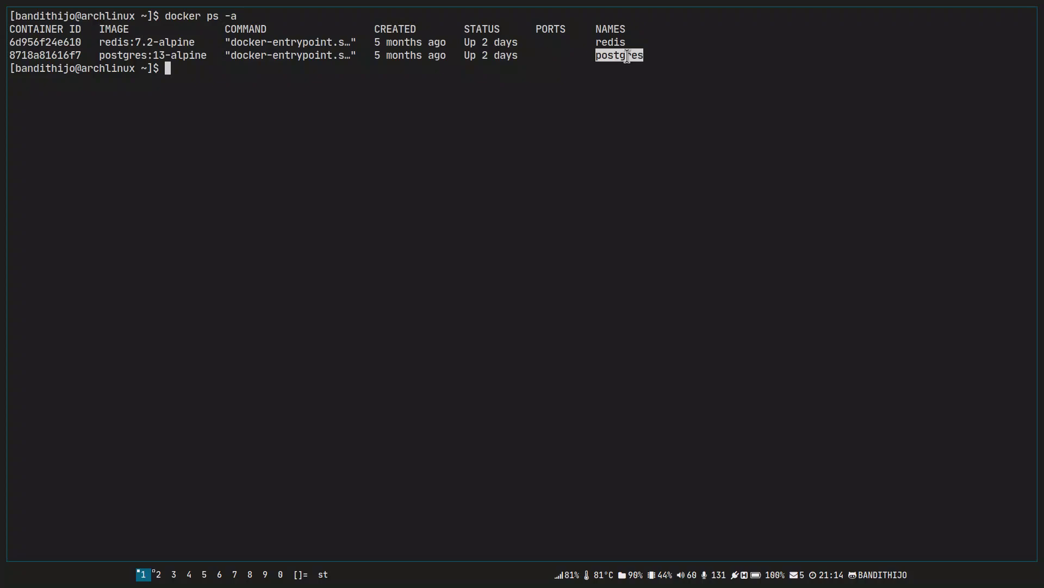
key("super+2")
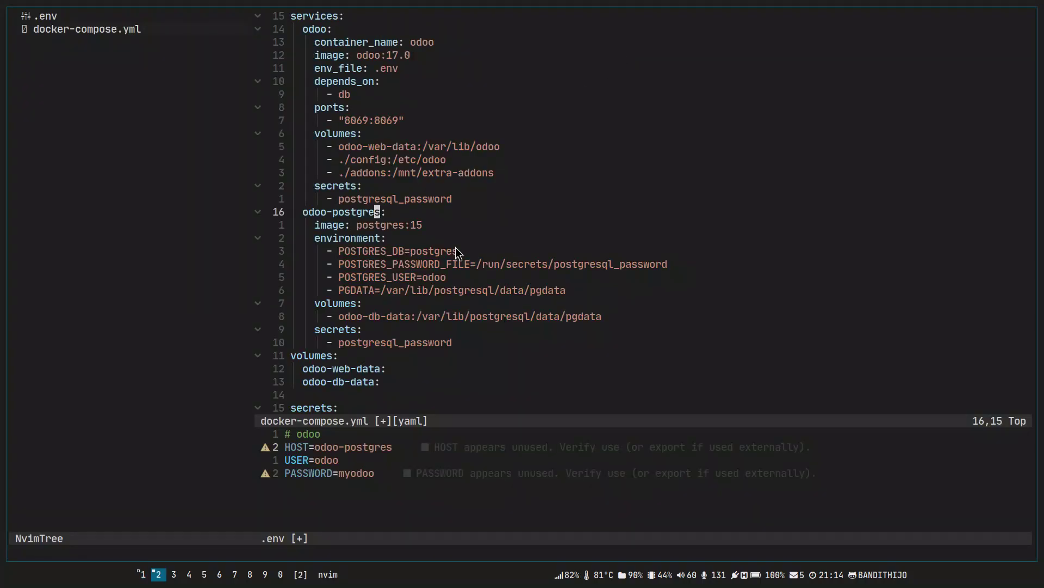
Add container_name: odoo-postgres to the postgres service and save docker-compose.yml.
type("ocon")
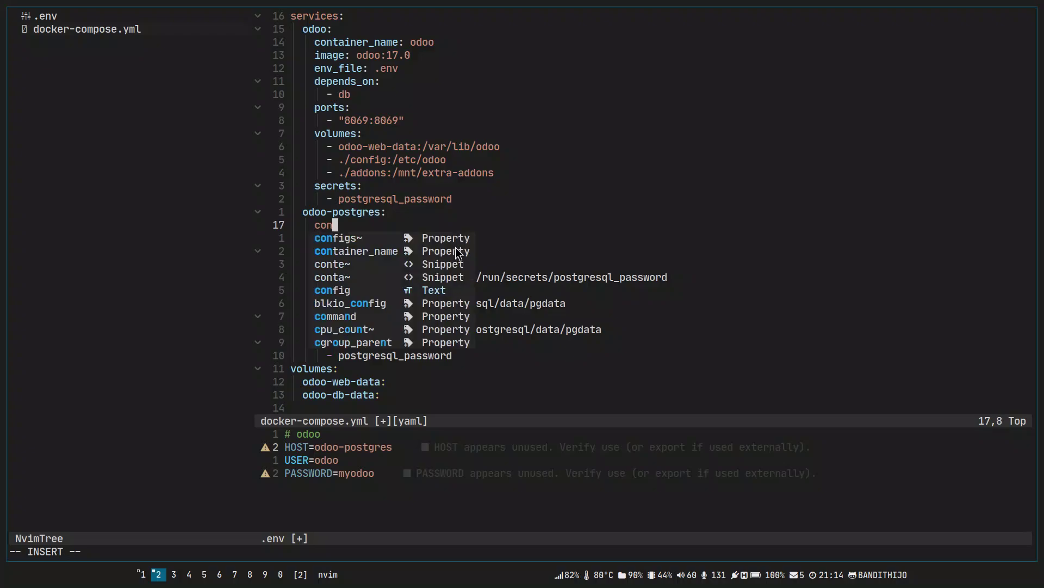
key("Tab")
key("Return")
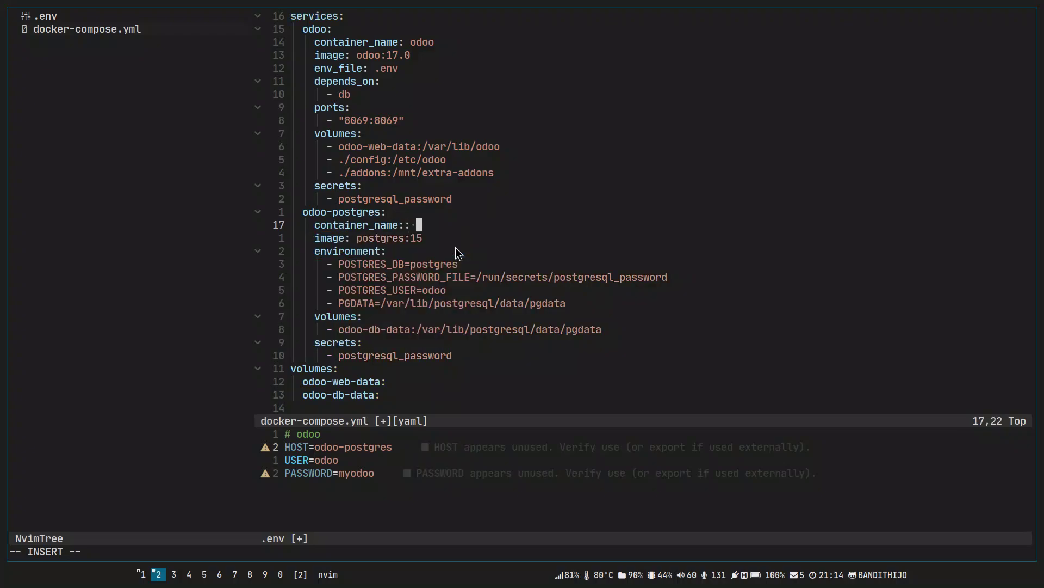
type("odoo-postgres")
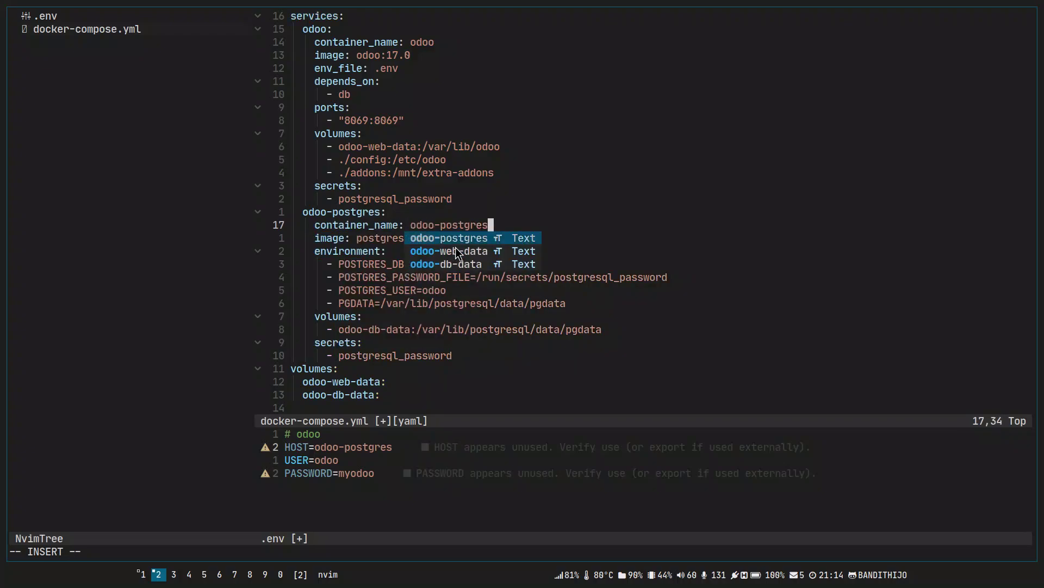
key("Escape")
type(":w")
key("Return")
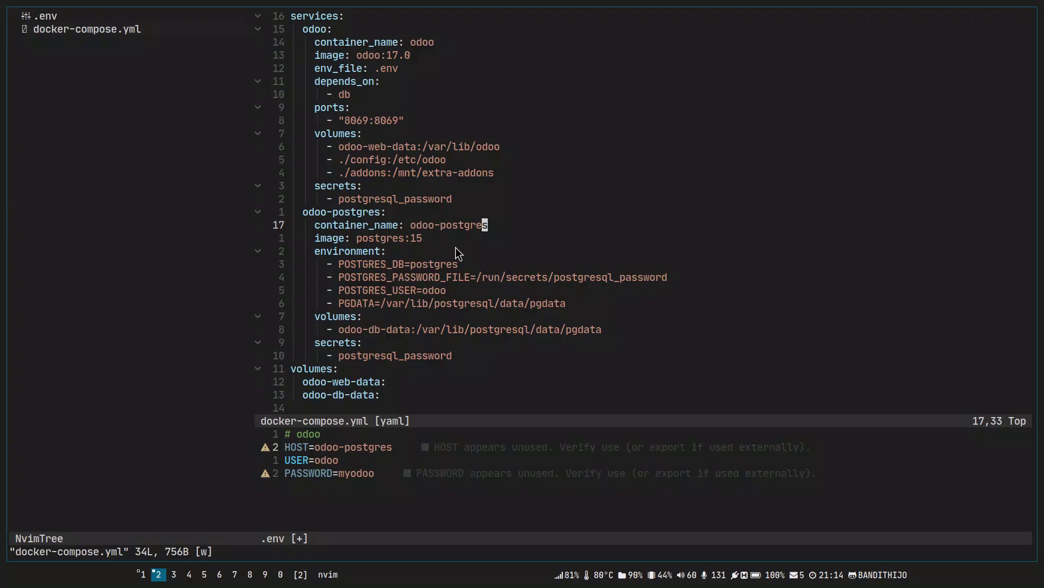
Change the PASSWORD value in the .env file and save it.
left_click(407, 459)
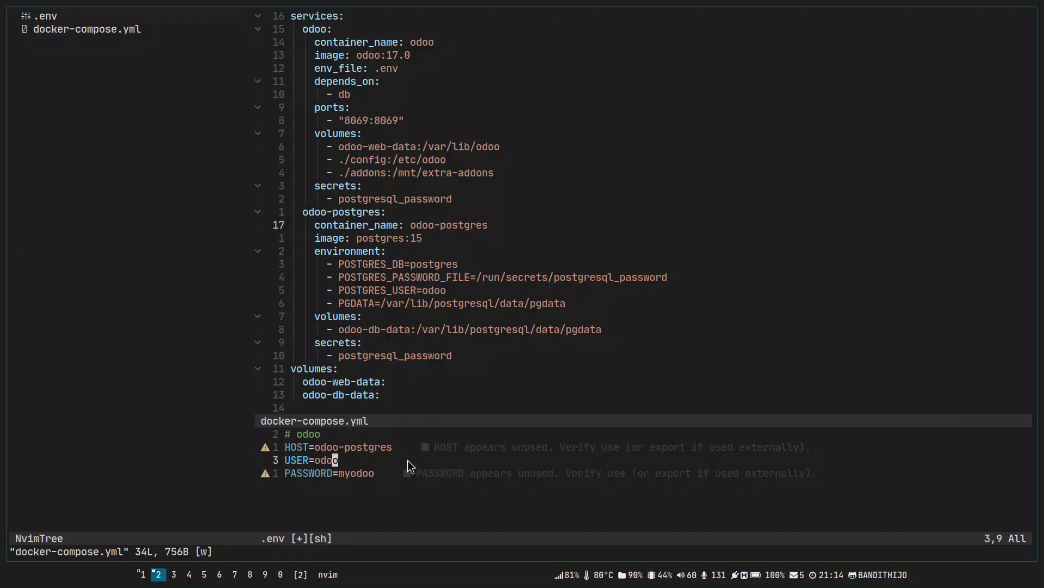
key("j")
type("lcwodoo")
key("Escape")
type(":w")
key("Return")
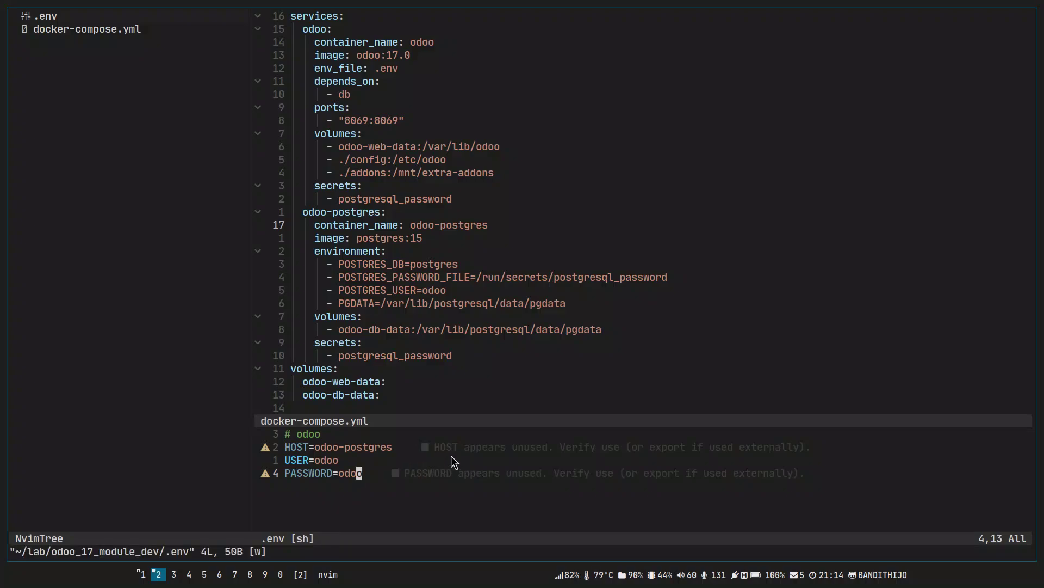
Locate the db entry under the odoo service's depends_on in docker-compose.yml.
left_click(528, 214)
key("k")
key("9")
key("k")
key("k")
key("k")
key("j")
key("shift+v")
key("Escape")
key("j")
key("shift+v")
key("Escape")
key("j")
key("h")
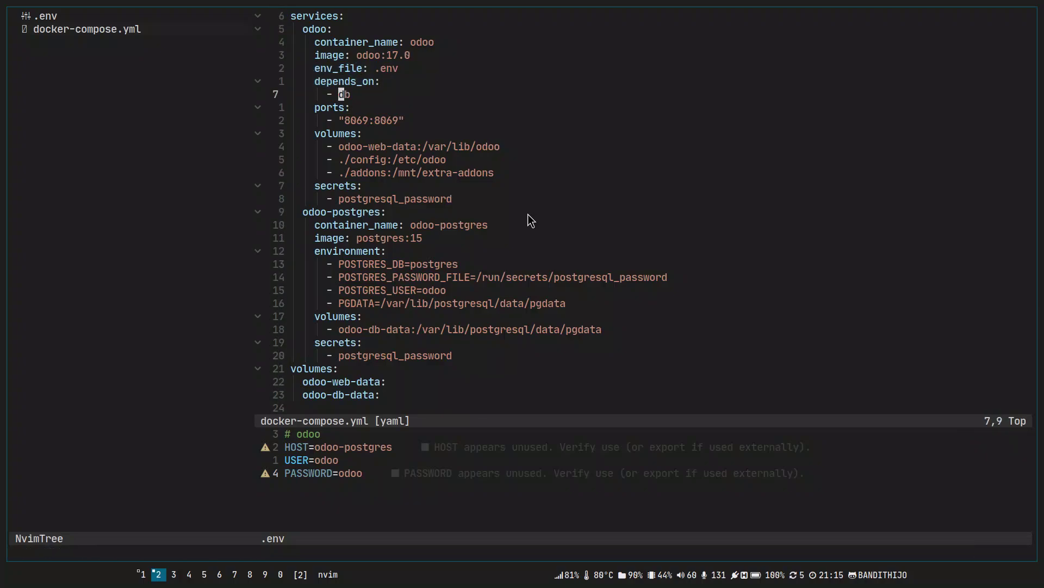
Replace the db dependency with the copied odoo-postgres name and save docker-compose.yml.
left_click(305, 217)
key("v")
key("w")
key("e")
key("y")
key("k")
key("k")
key("k")
key("k")
key("k")
key("k")
key("k")
key("k")
key("k")
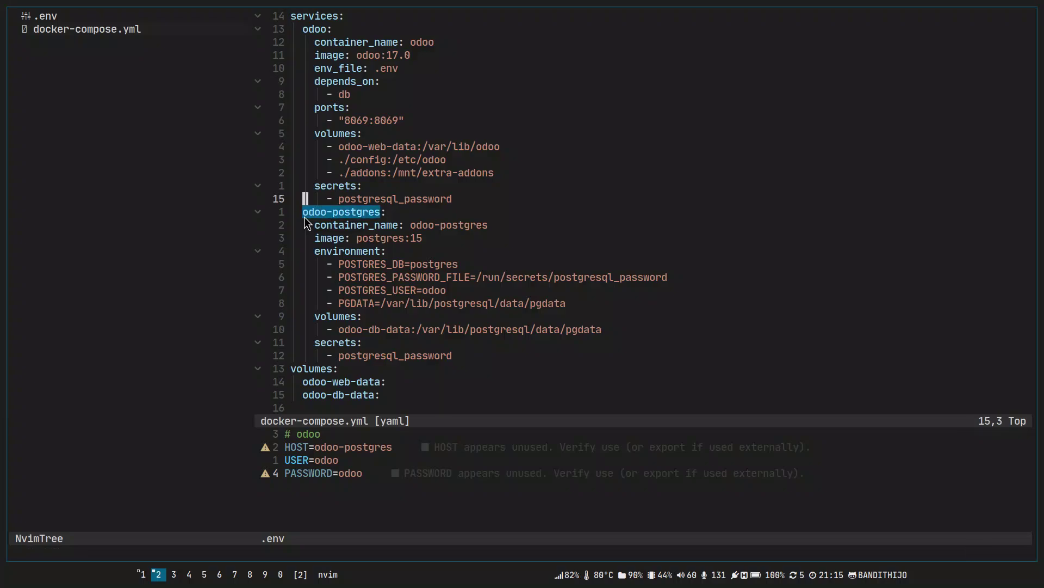
key("w")
key("w")
key("c")
key("w")
key("ctrl+r")
key("0")
key("Escape")
type(":w")
key("Return")
Try changing the odoo host port from 8069 to 8071, then undo it back to 8069.
key("j")
key("j")
key("$")
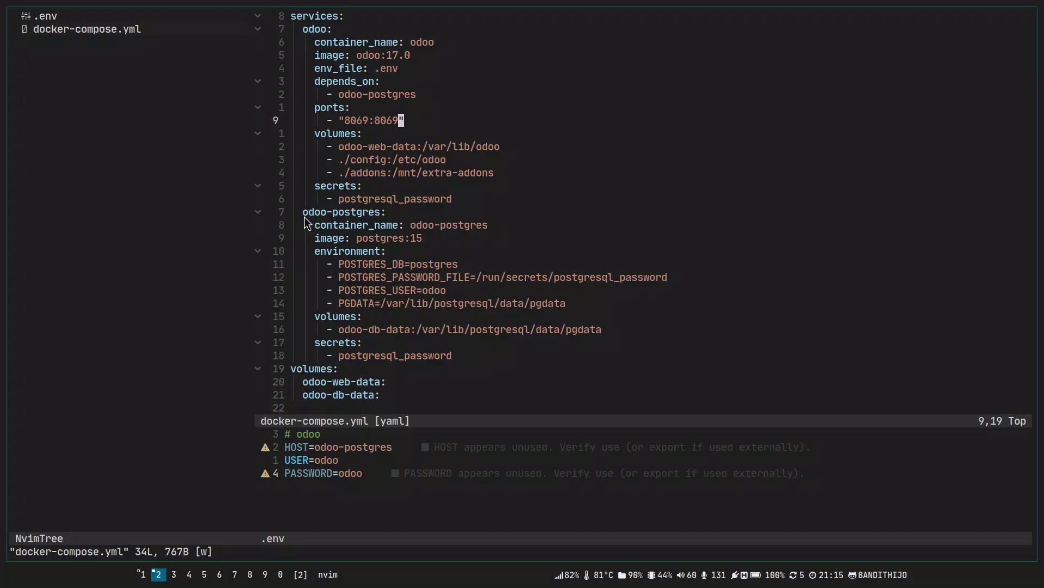
key("V")
key("y")
key("b")
key("b")
key("b")
key("v")
key("e")
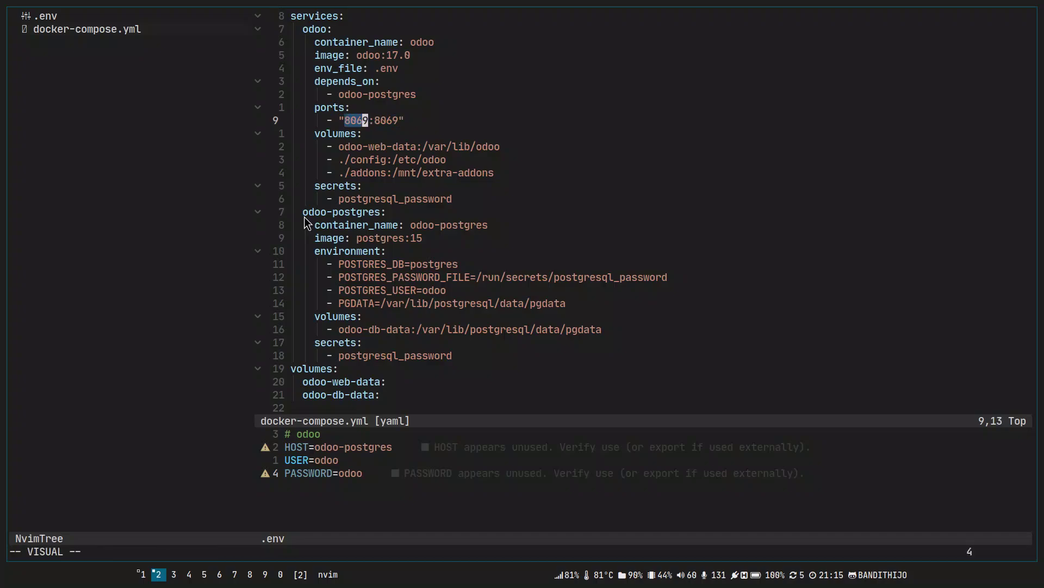
key("ctrl+bracketright")
key("Return")
key("b")
key("v")
key("e")
key("Escape")
key("b")
key("v")
key("e")
key("Escape")
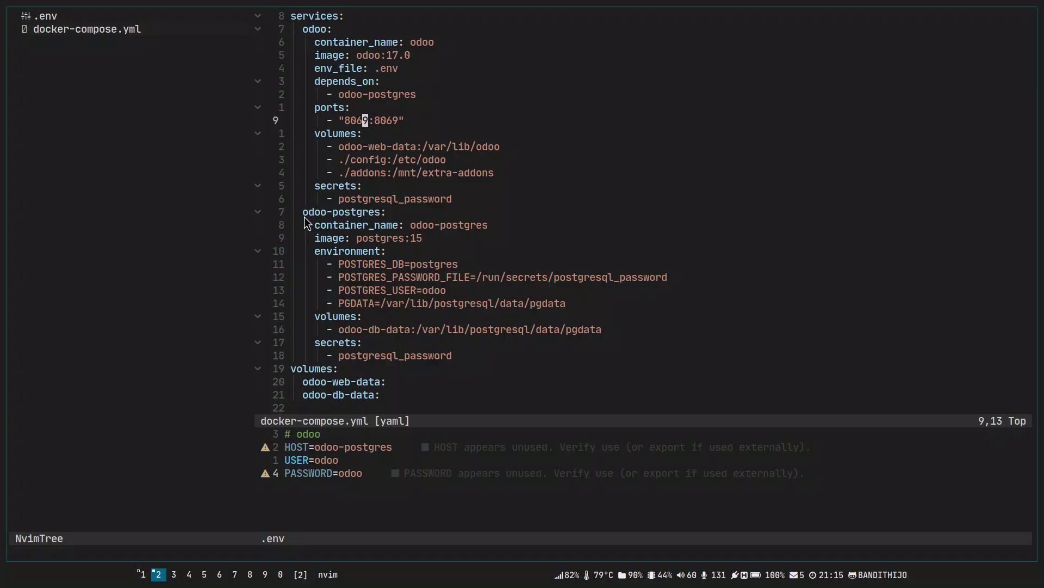
key("h")
key("l")
key("a")
key("BackSpace")
key("BackSpace")
type("71")
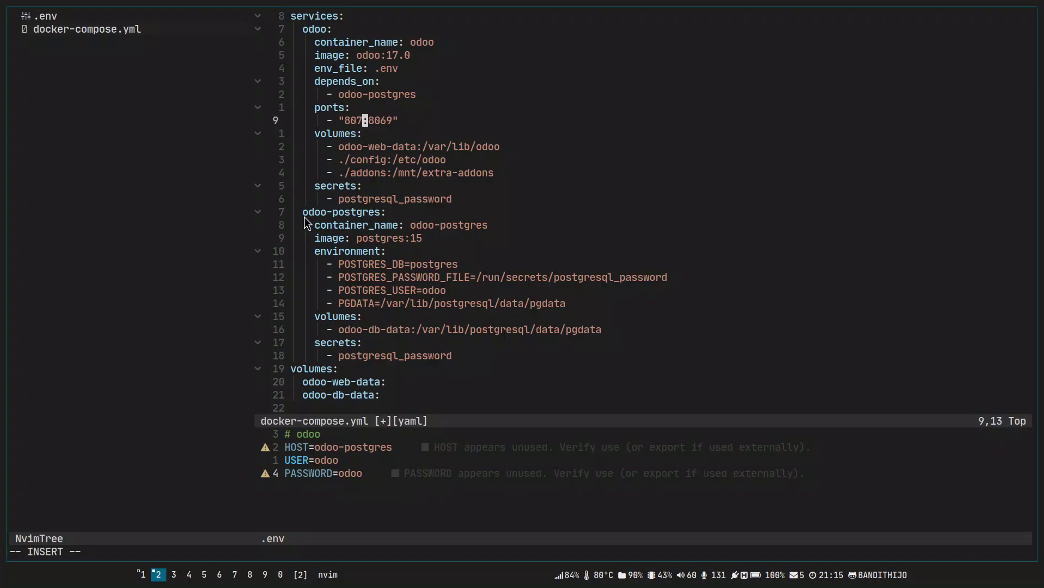
key("Escape")
key("u")
Review the 8069:8069 port mapping, image line and odoo-web-data volume without further edits.
key("b")
key("v")
key("e")
key("Escape")
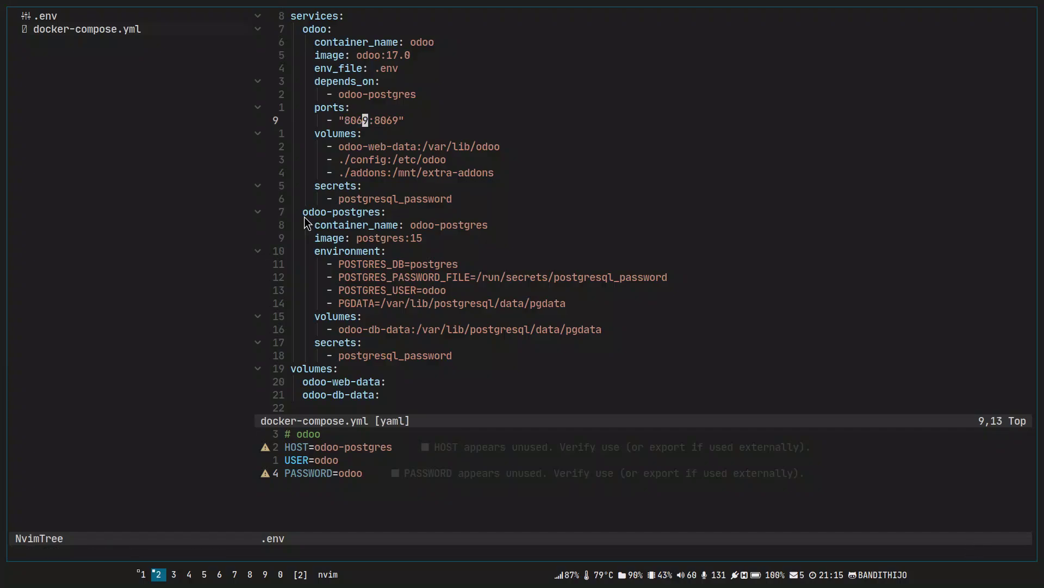
key("b")
key("w")
key("w")
key("v")
key("e")
key("Escape")
key("b")
key("v")
key("e")
key("Escape")
key("k")
key("k")
key("k")
key("k")
key("k")
key("V")
key("Escape")
key("j")
key("j")
key("j")
key("j")
key("j")
key("b")
key("v")
key("e")
key("Escape")
key("b")
key("b")
key("b")
key("v")
key("b")
key("v")
key("l")
key("l")
key("l")
key("Escape")
key("j")
key("j")
key("k")
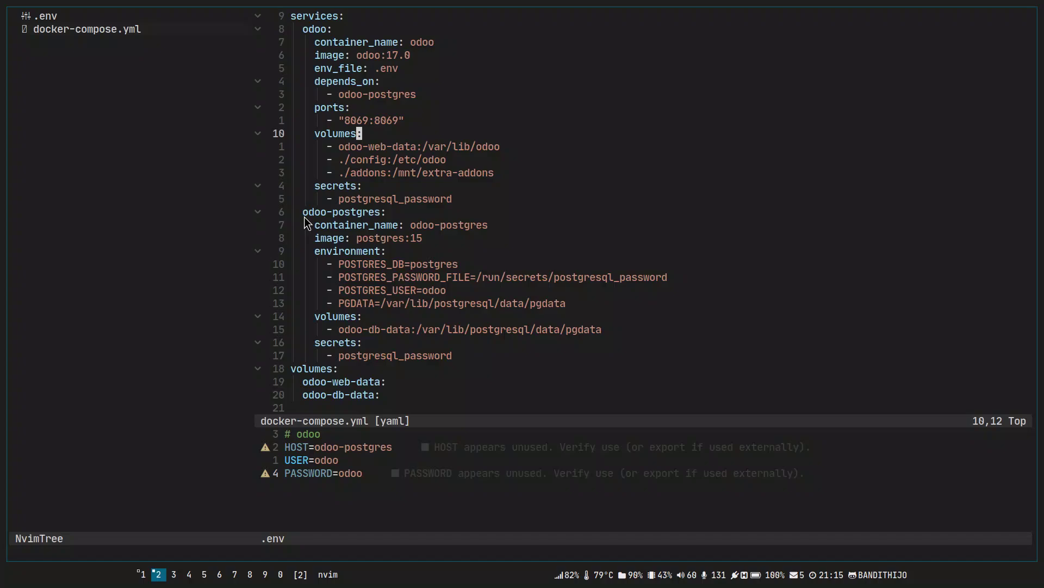
key("j")
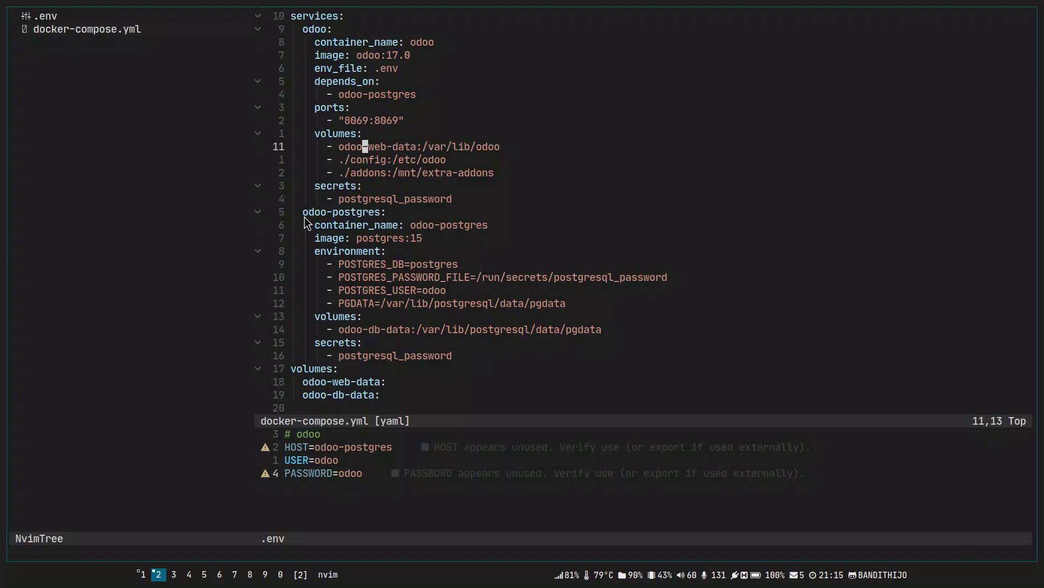
key("j")
key("k")
key("d")
key("d")
key("j")
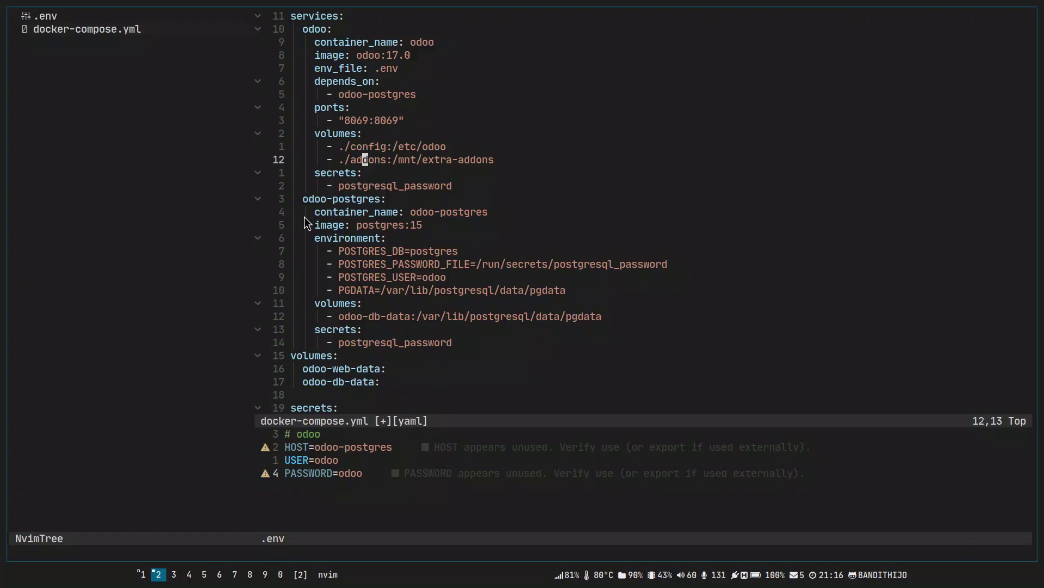
key("p")
key("w")
key("C")
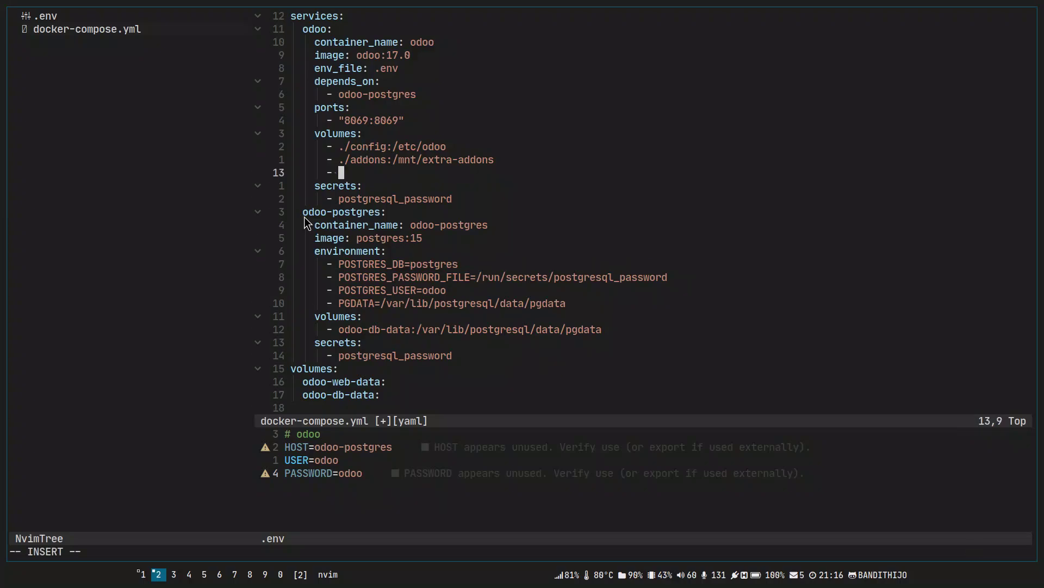
type("./")
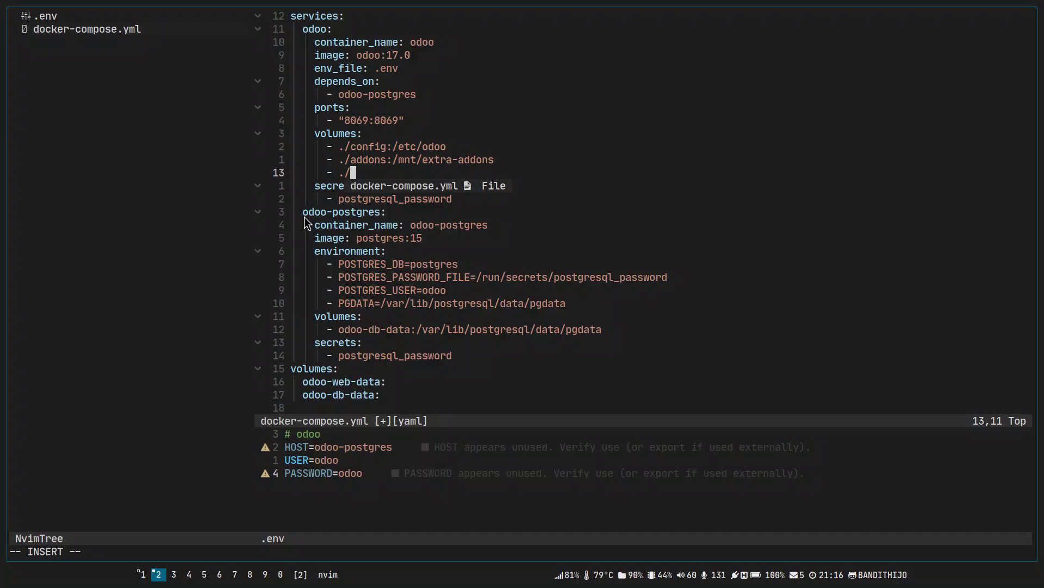
type("var/")
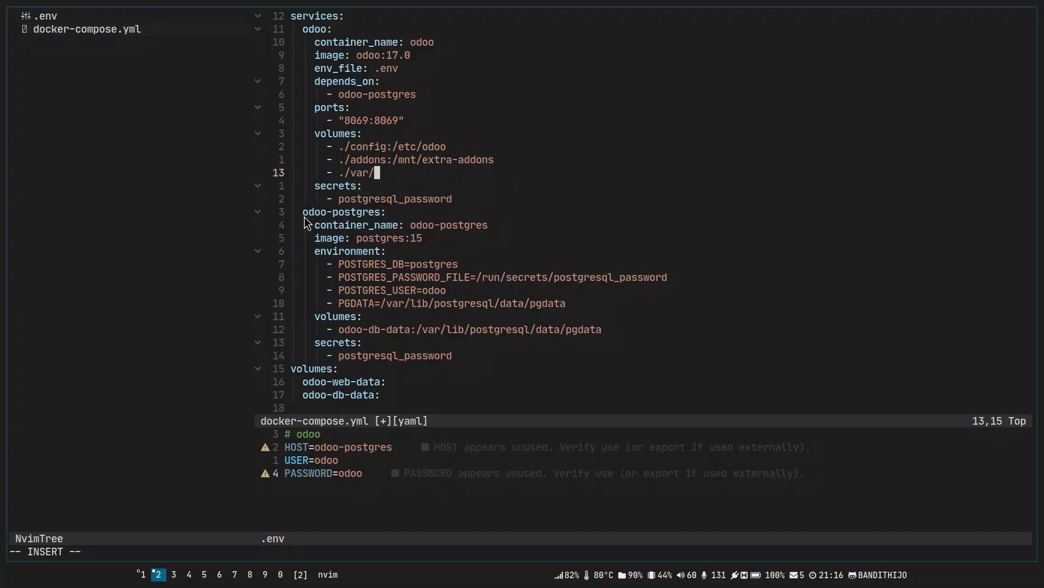
key("Escape")
key("ctrl+h")
key("ctrl+l")
key("k")
key("k")
key("h")
key("h")
key("h")
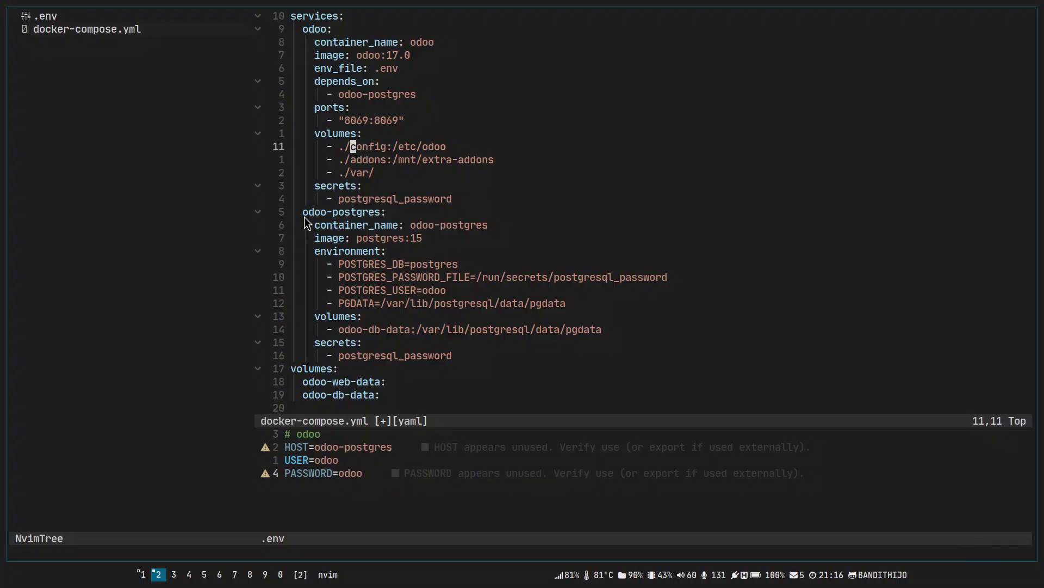
key("w")
key("w")
key("v")
key("e")
key("Escape")
key("j")
key("j")
key("shift+v")
key("Escape")
key("d")
key("d")
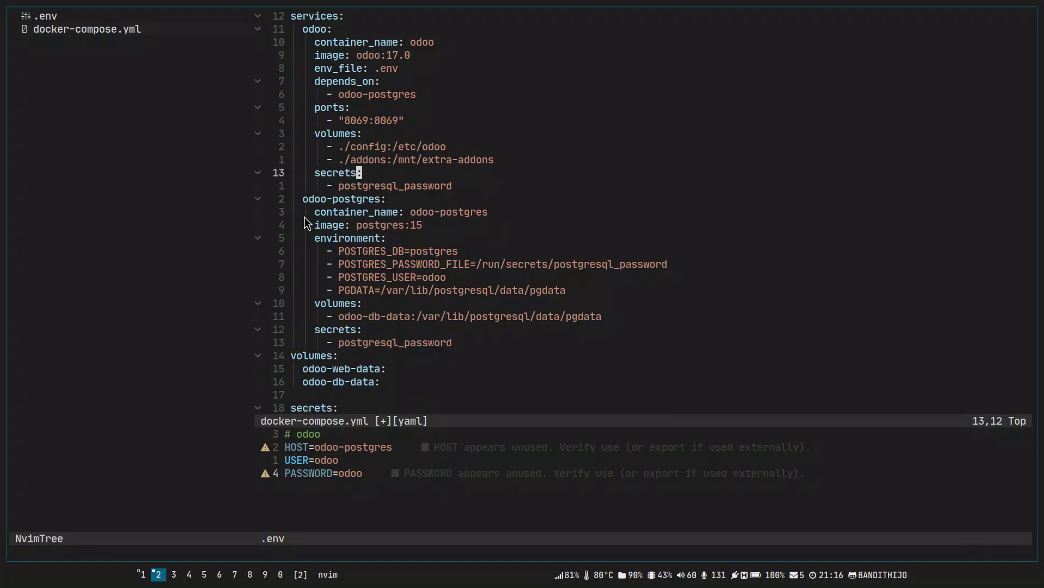
key("u")
key("u")
type(":w")
key("Return")
key("shift+v")
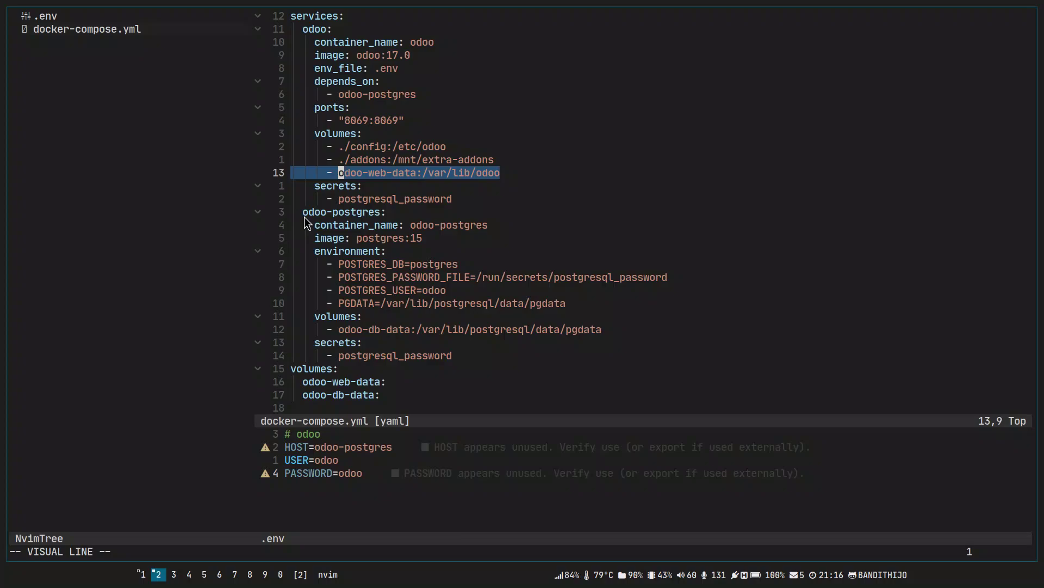
key("Escape")
key("shift+v")
key("Escape")
key("k")
key("k")
key("w")
key("w")
key("w")
key("w")
key("h")
key("v")
key("e")
key("e")
key("e")
key("Escape")
key("b")
key("b")
key("b")
key("b")
key("b")
key("b")
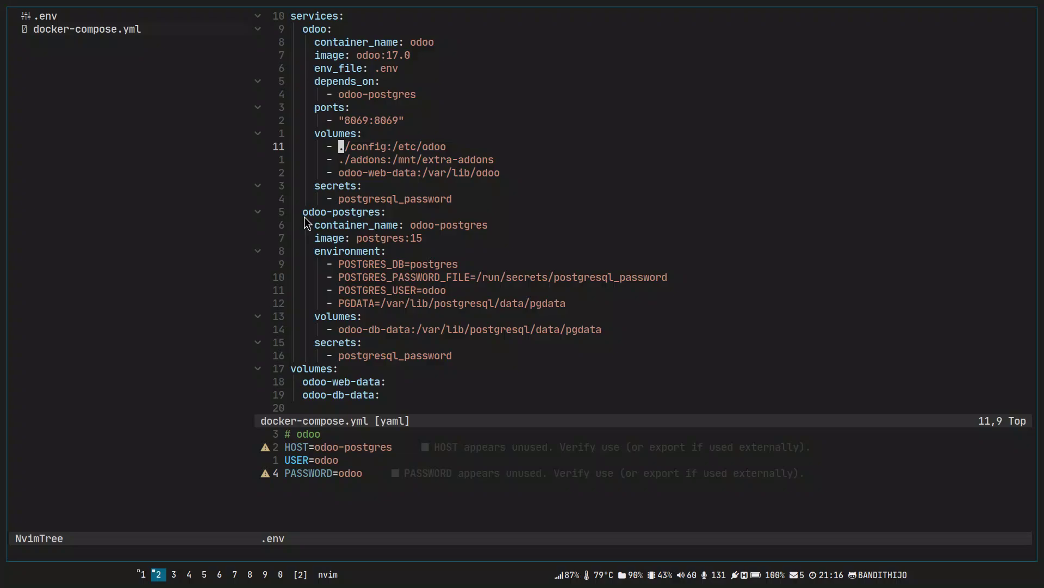
Change the config volume on line 11 to ./etc/odoo:/etc/odoo and save the file.
key("l")
key("l")
key("v")
key("e")
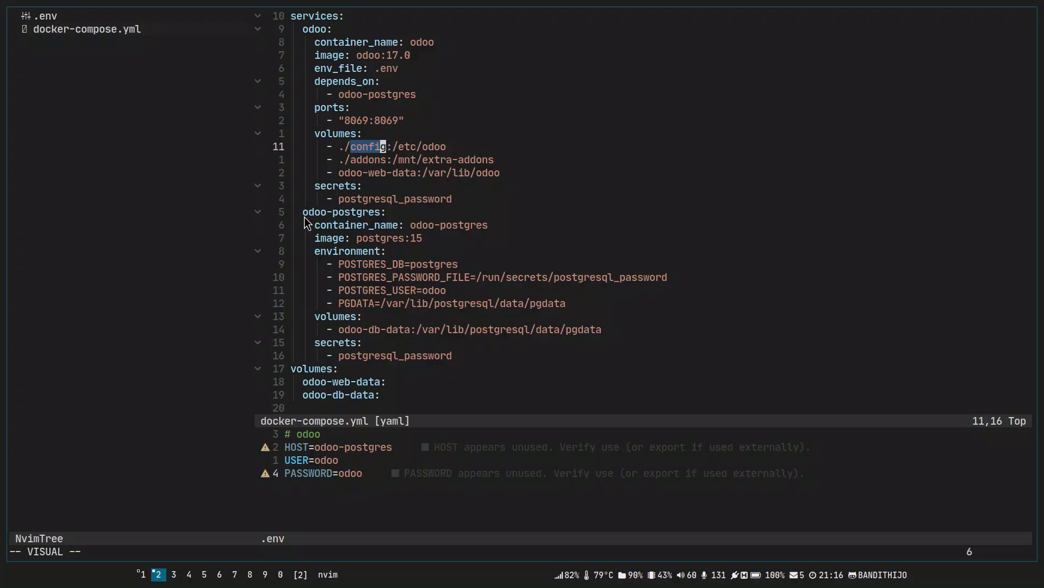
type("c/odoo:/")
type("etc/odoo")
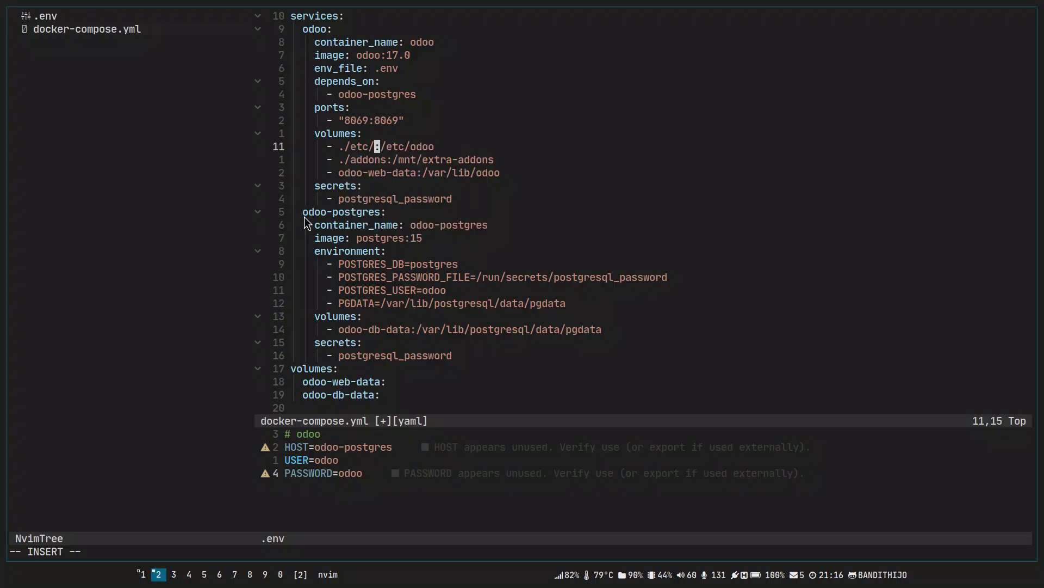
key("Escape")
type(":w")
key("Return")
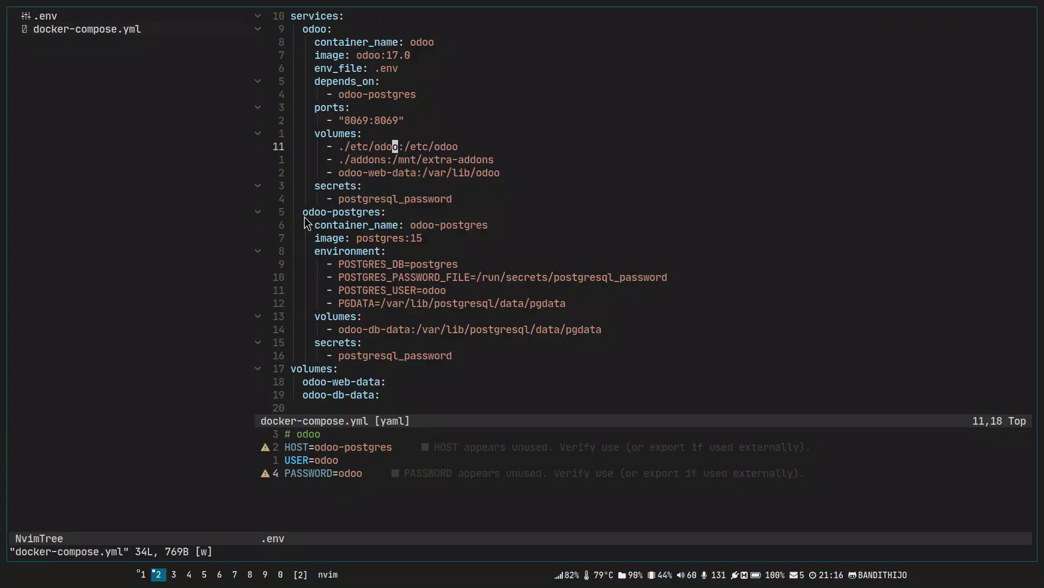
key("h")
key("h")
key("h")
key("h")
key("h")
key("h")
key("h")
key("h")
Review the new etc/odoo host path and /etc/odoo container path.
key("v")
key("e")
key("e")
key("e")
key("Escape")
key("l")
key("l")
key("v")
key("e")
key("e")
key("e")
key("Escape")
Create the etc/odoo folder with an odoo.conf file inside it in NvimTree.
type(":NvimTreeFocus")
key("Return")
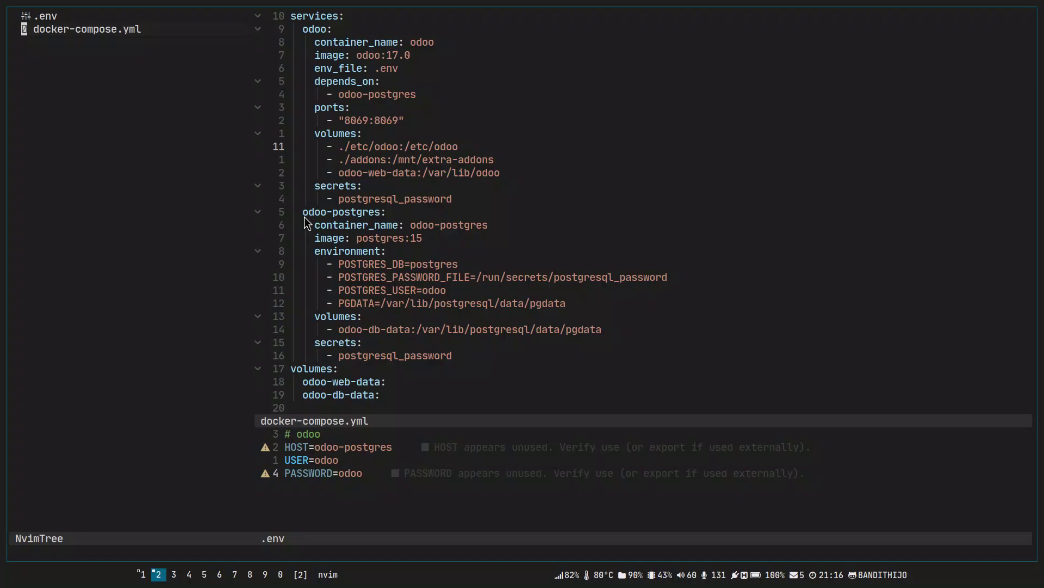
type("a")
type("etc/")
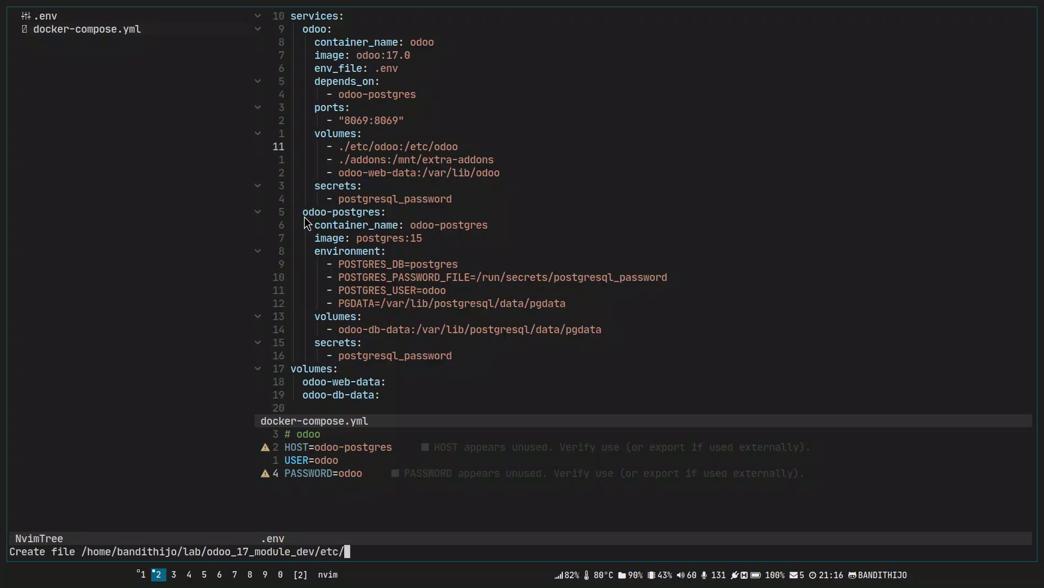
type("odoo/")
key("Return")
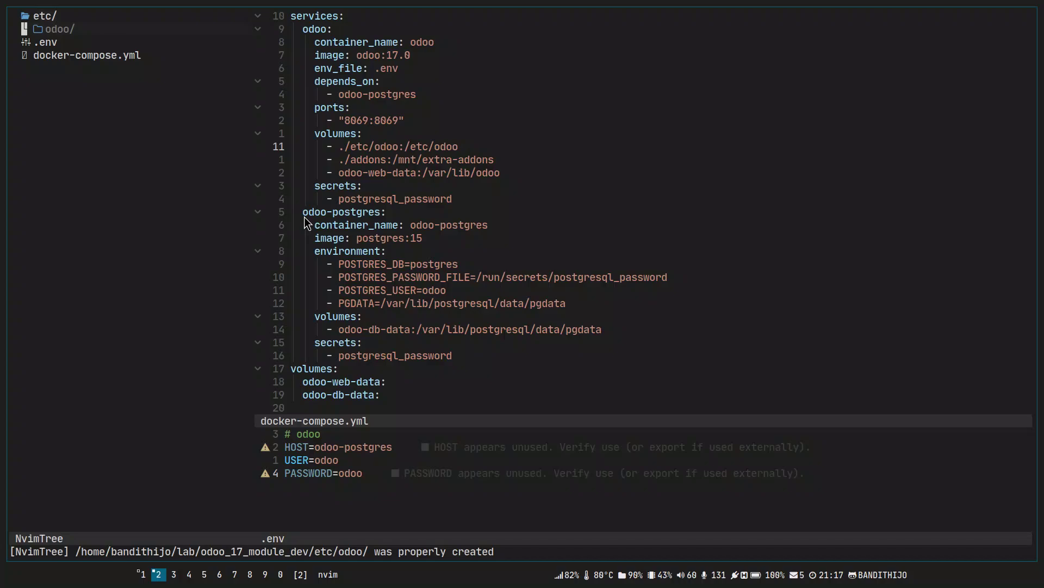
key("Return")
key("shift+v")
key("Escape")
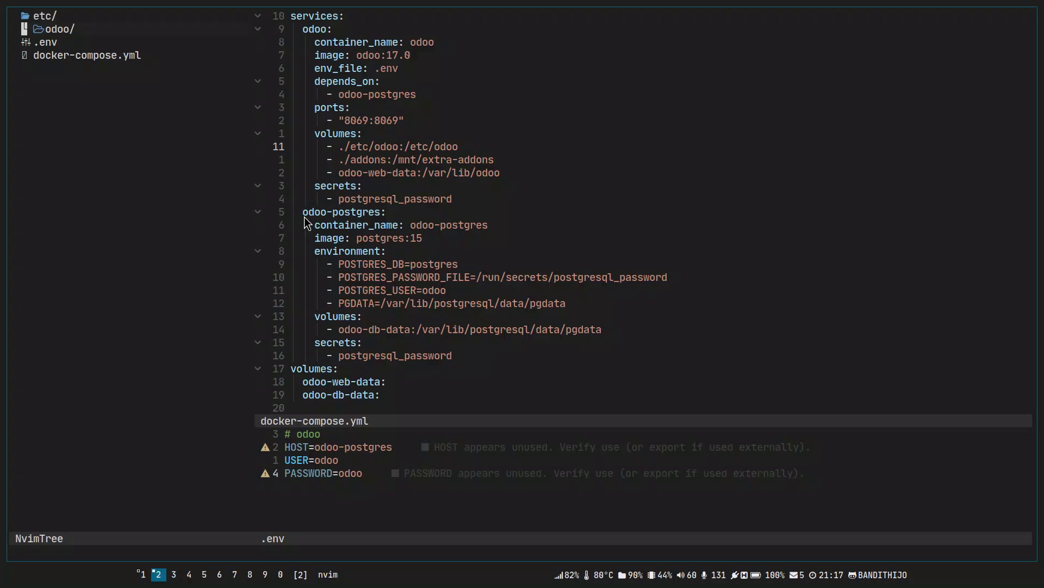
type("aodoo.conf")
key("Return")
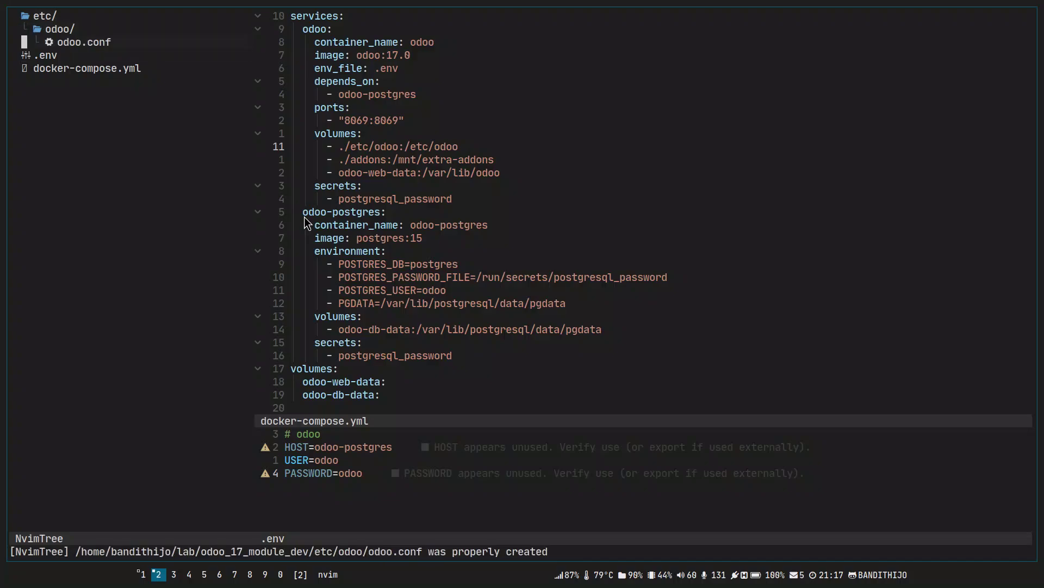
Return to the compose file and locate the addons volume entry.
key("ctrl+w")
key("l")
key("j")
key("asciicircum")
key("w")
key("w")
key("v")
key("e")
key("Escape")
key("b")
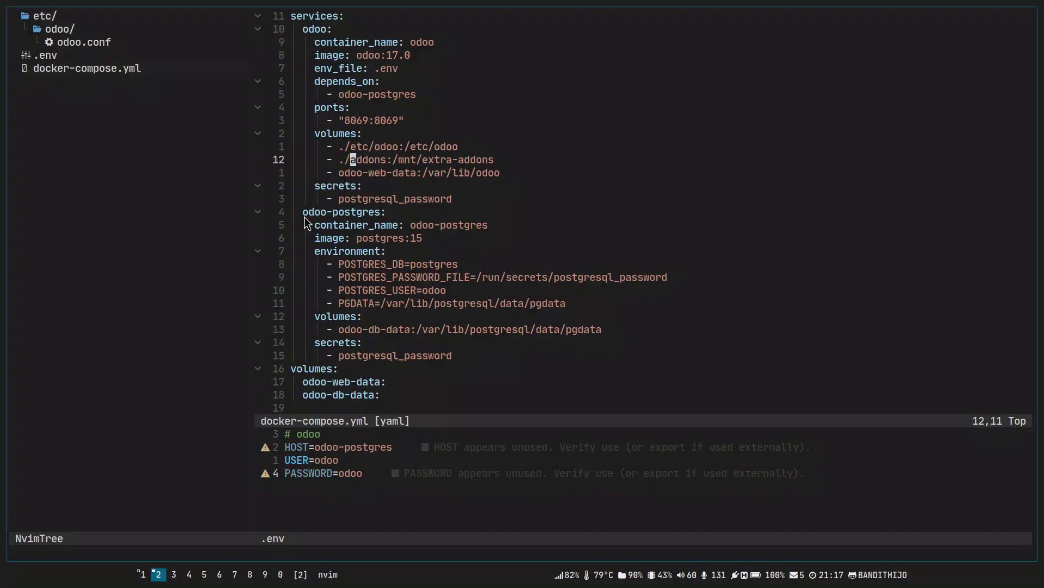
Review the addons volume's /mnt/extra-addons container path and its host path.
key("j")
key("k")
key("v")
key("e")
key("Escape")
key("w")
key("w")
key("v")
key("$")
key("Escape")
key("b")
key("b")
key("f")
key("minus")
key("asciicircum")
key("w")
key("w")
Create an addons folder in the project tree.
key("ctrl+w")
key("h")
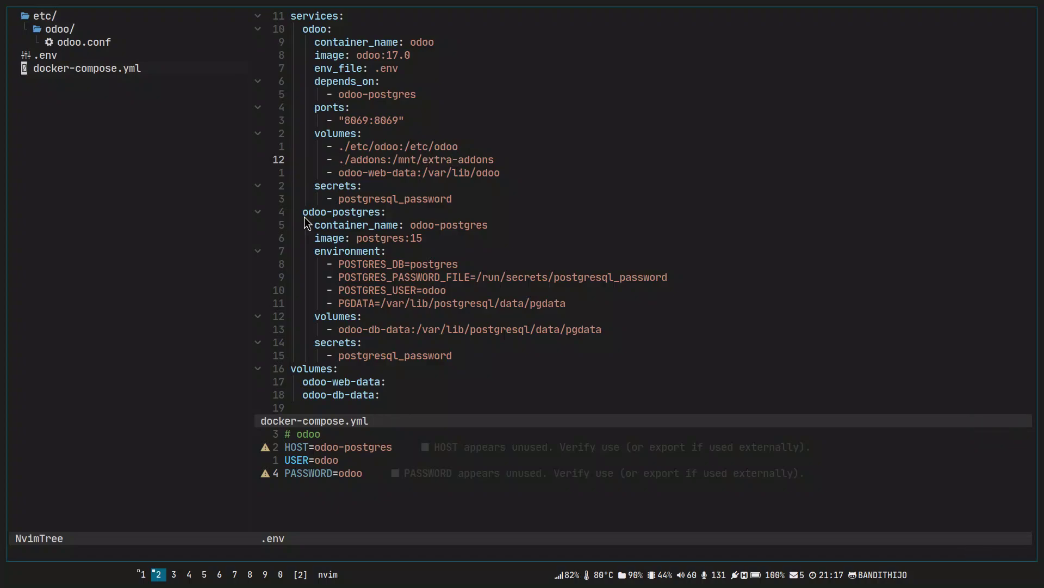
type("aaddons/")
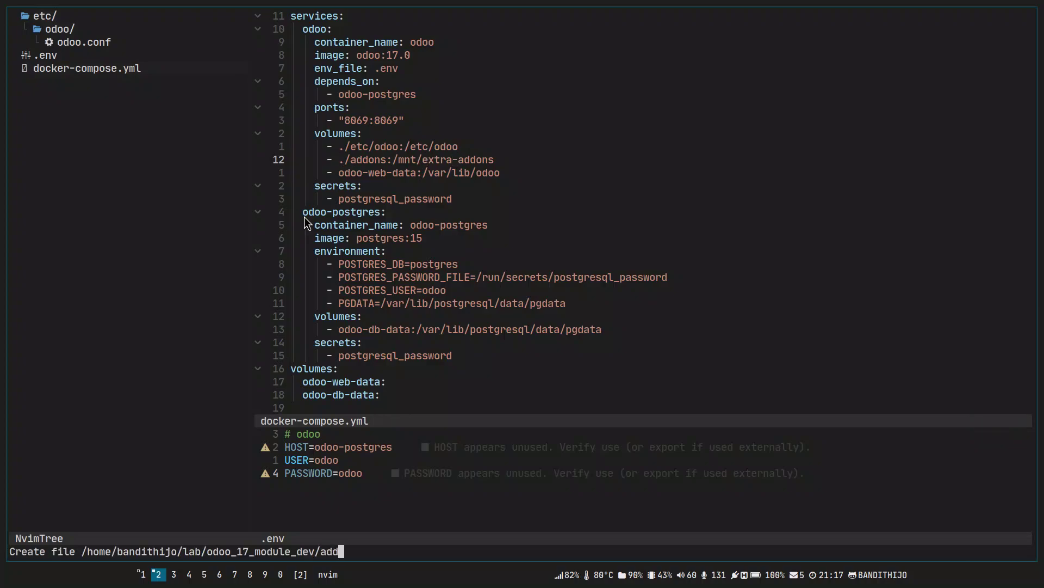
key("Return")
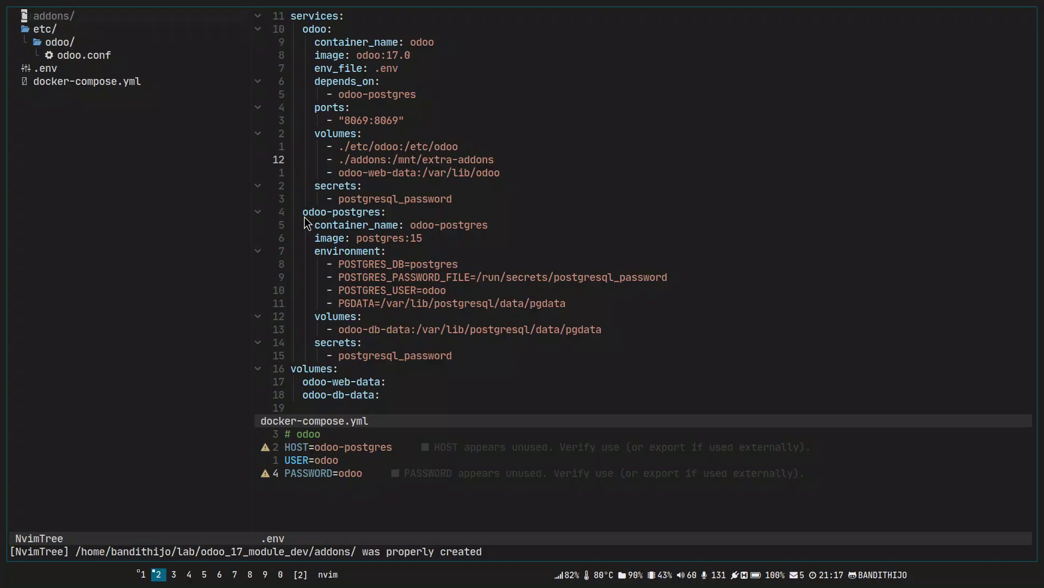
Move to the odoo-web-data volume line in the compose file.
key("ctrl+w")
key("l")
key("j")
key("asciicircum")
key("w")
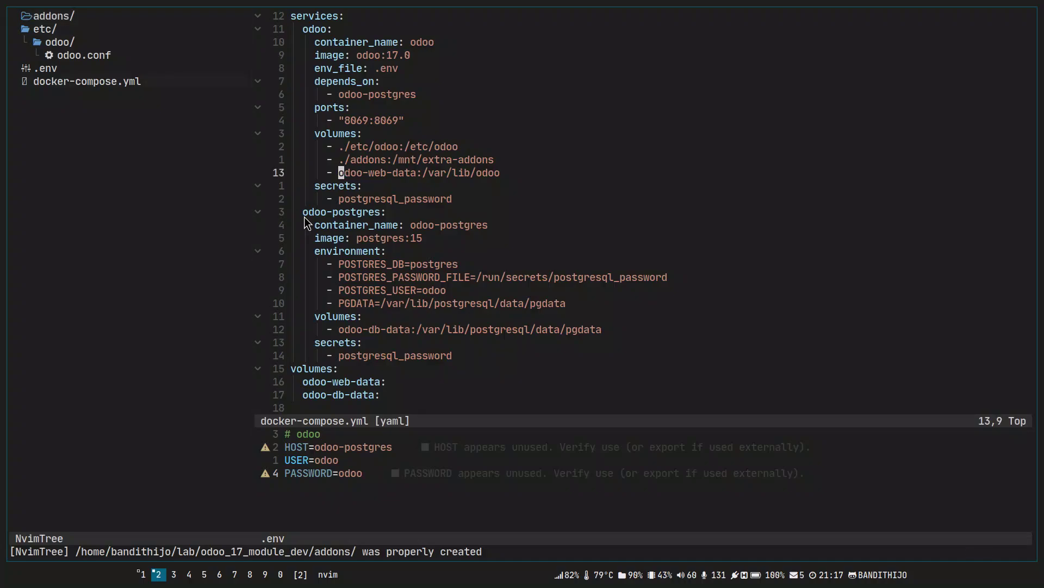
Replace the odoo-web-data volume name with ./var/lib/odoo and save docker-compose.yml.
key("w")
key("w")
key("w")
key("w")
key("w")
key("w")
key("shift+f")
key("slash")
key("0")
key("asciicircum")
key("w")
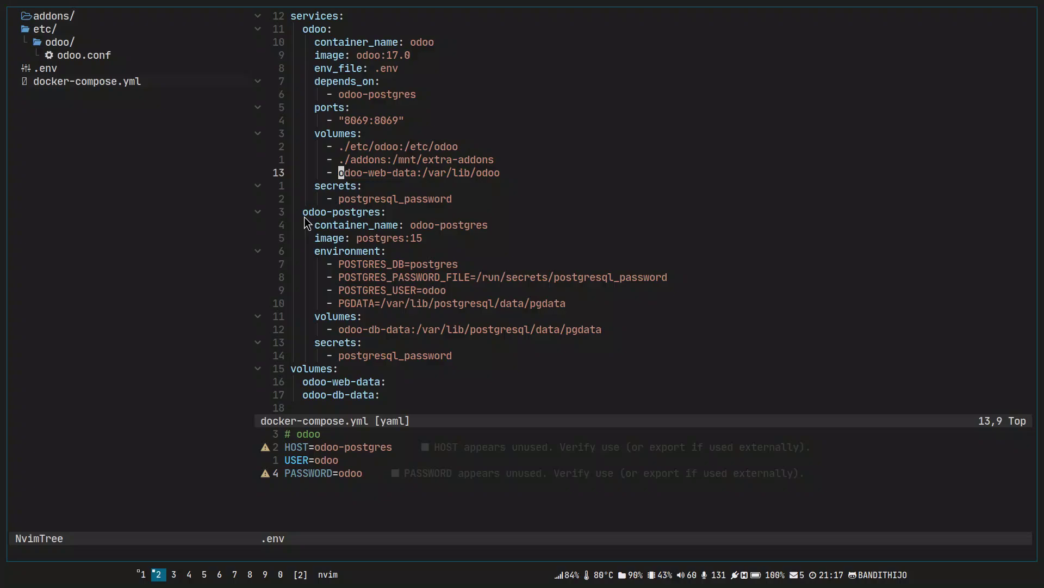
key("v")
key("e")
key("e")
key("e")
key("e")
key("e")
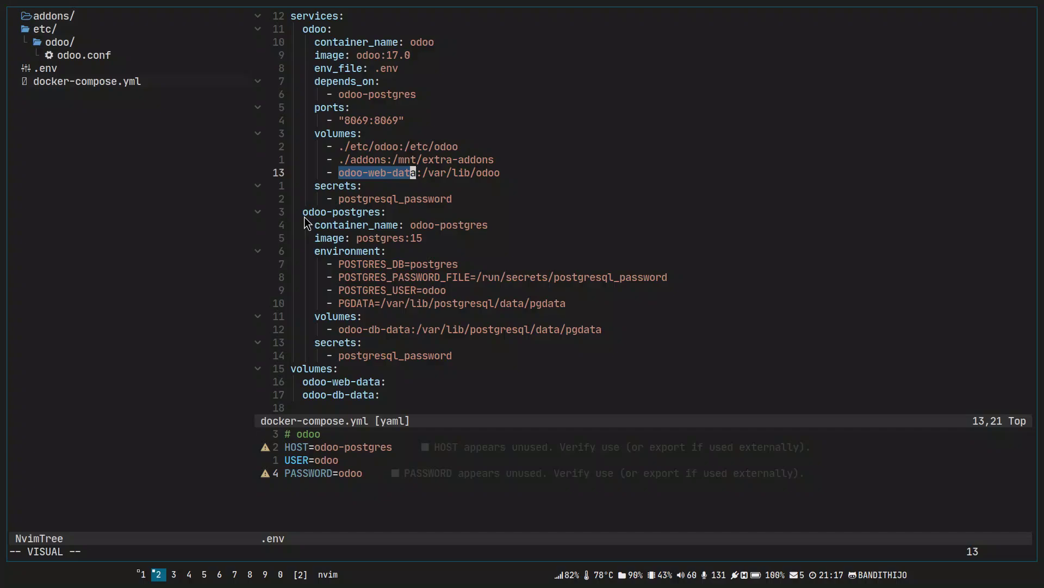
type("c./")
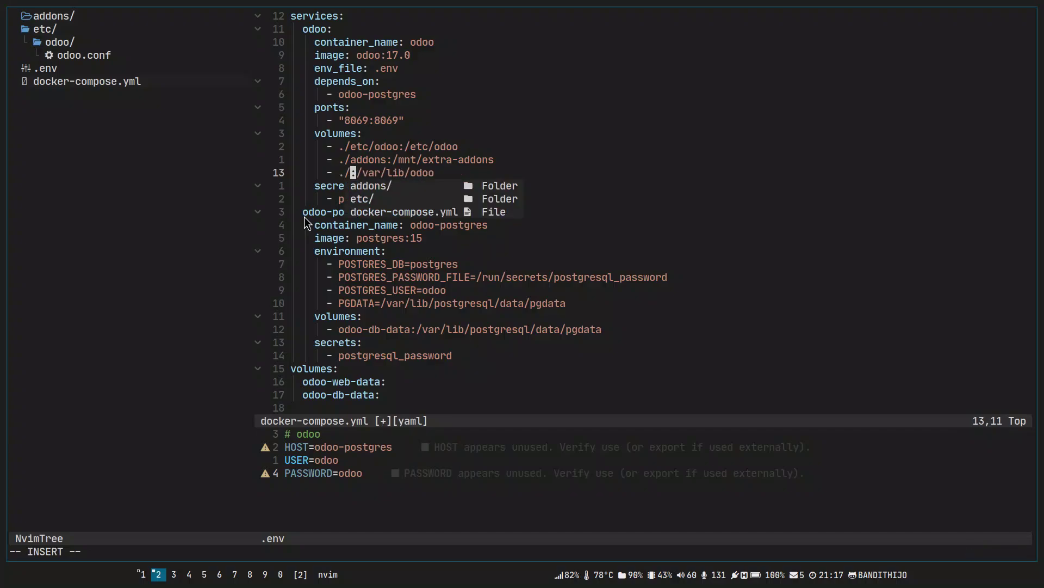
type("var/lib")
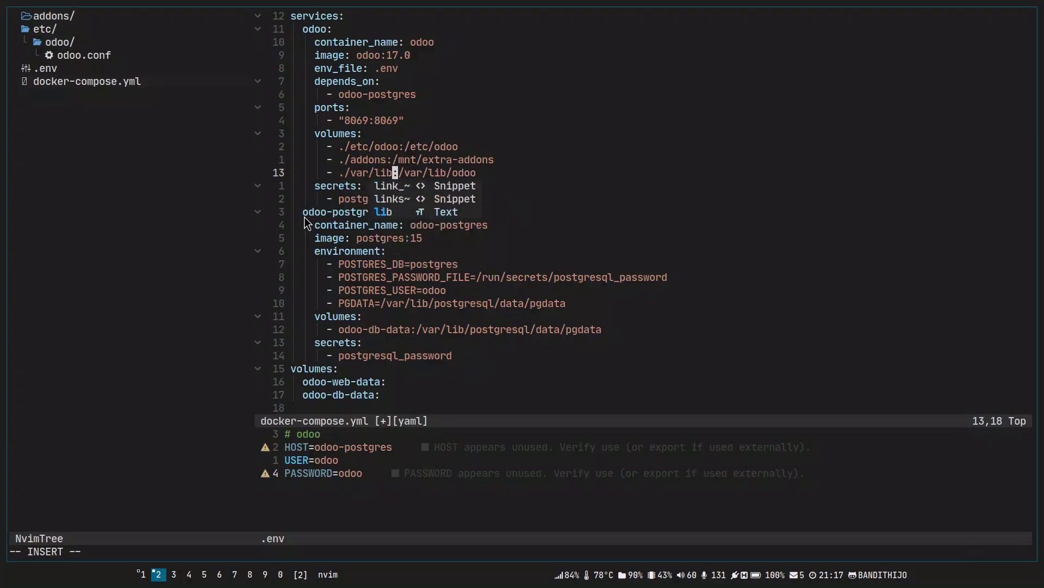
type("/odoo")
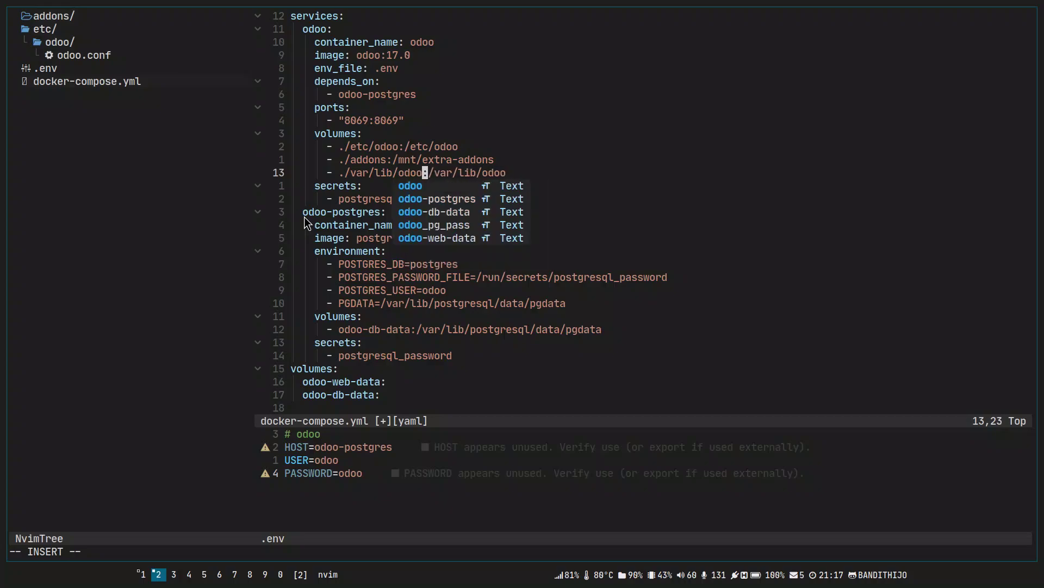
key("Escape")
type(":w")
key("Return")
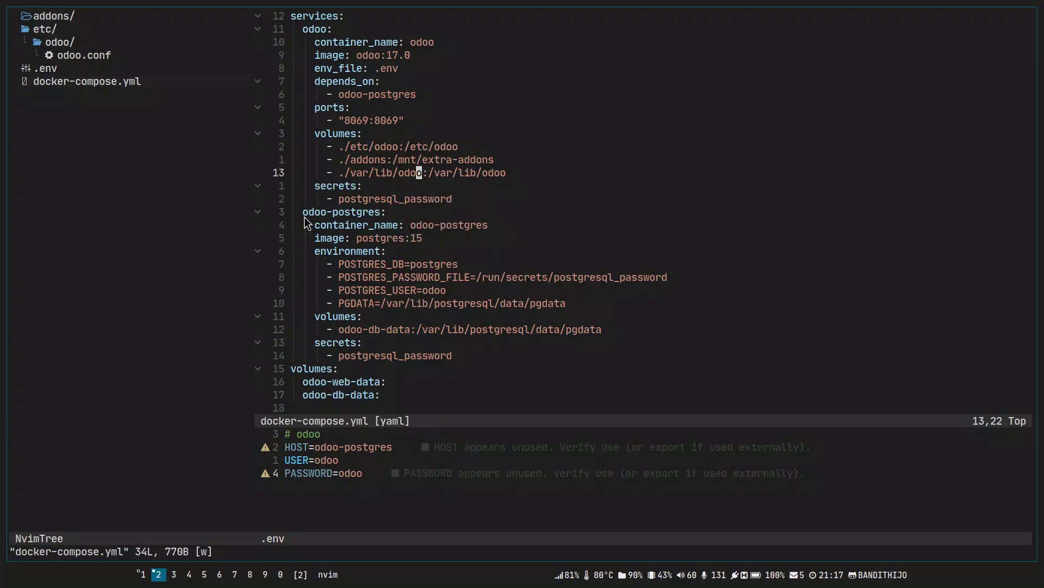
Create the var/lib/odoo folders in NvimTree and check the new odoo folder.
key("b")
key("b")
key("b")
key("ctrl+w")
type("havar/")
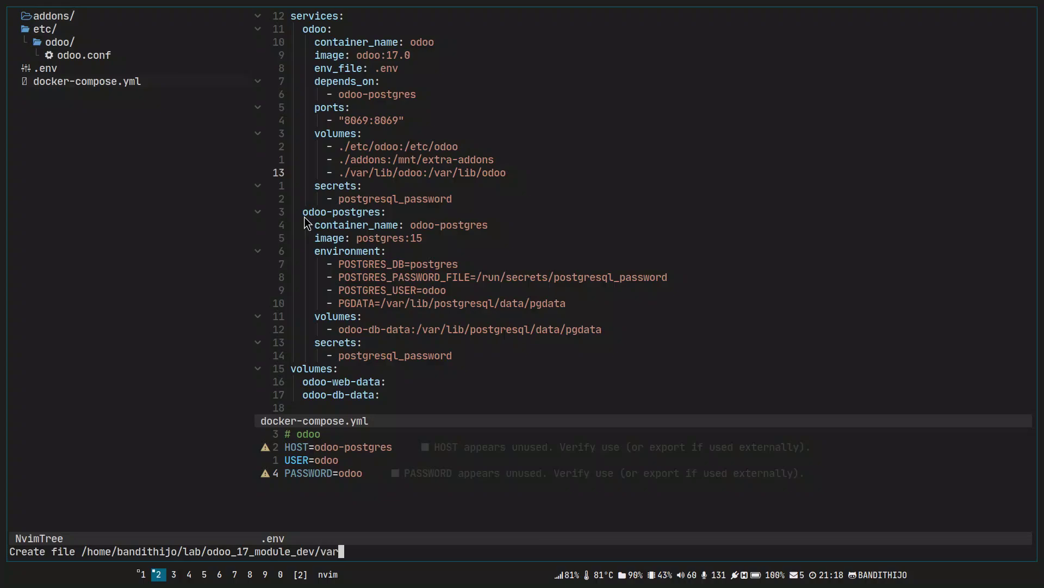
type("lib/odoo/")
key("Return")
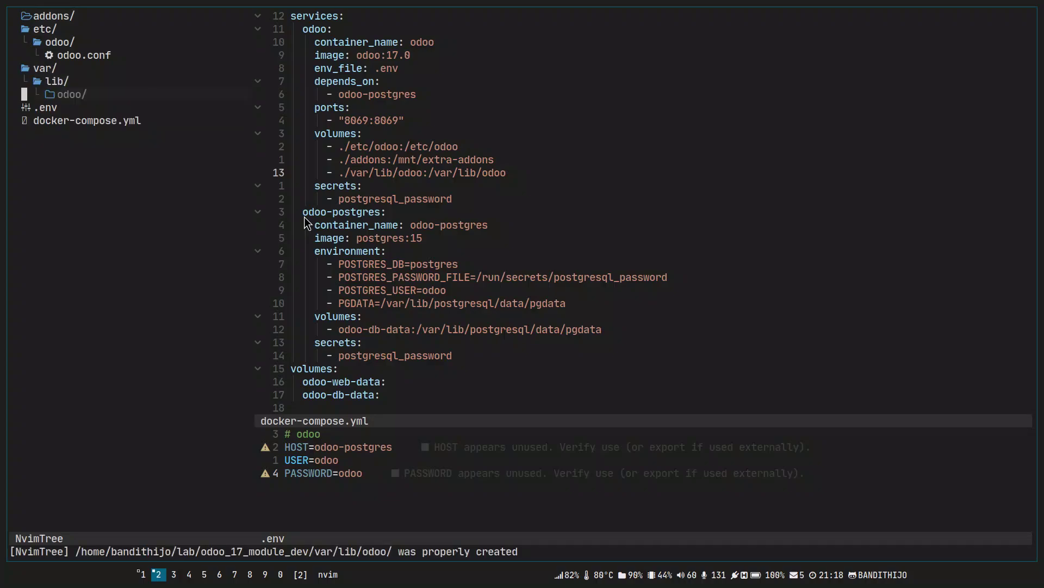
key("ctrl+l")
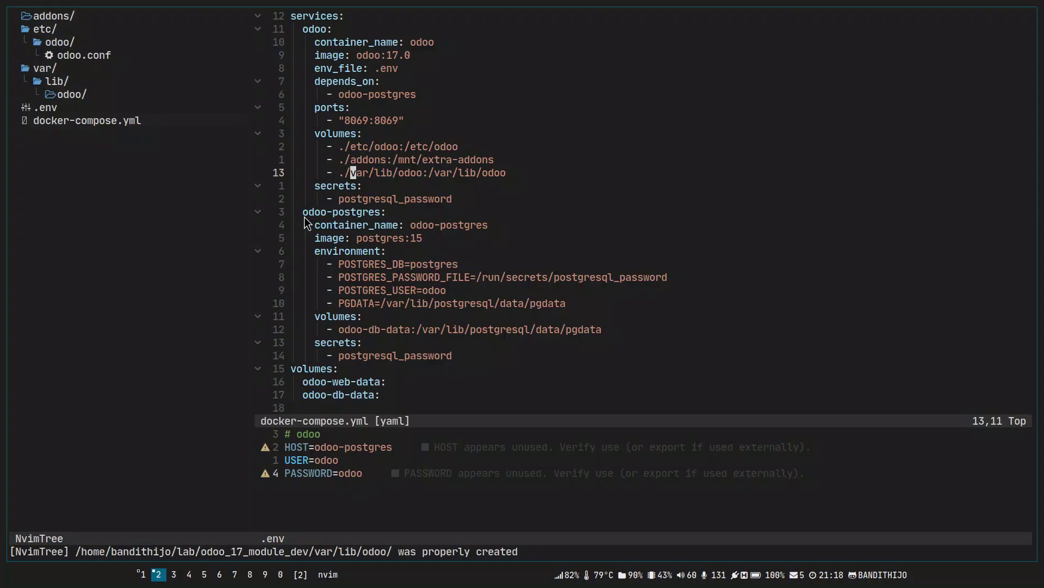
key("ctrl+h")
key("k")
key("k")
key("k")
key("j")
key("shift+v")
key("Escape")
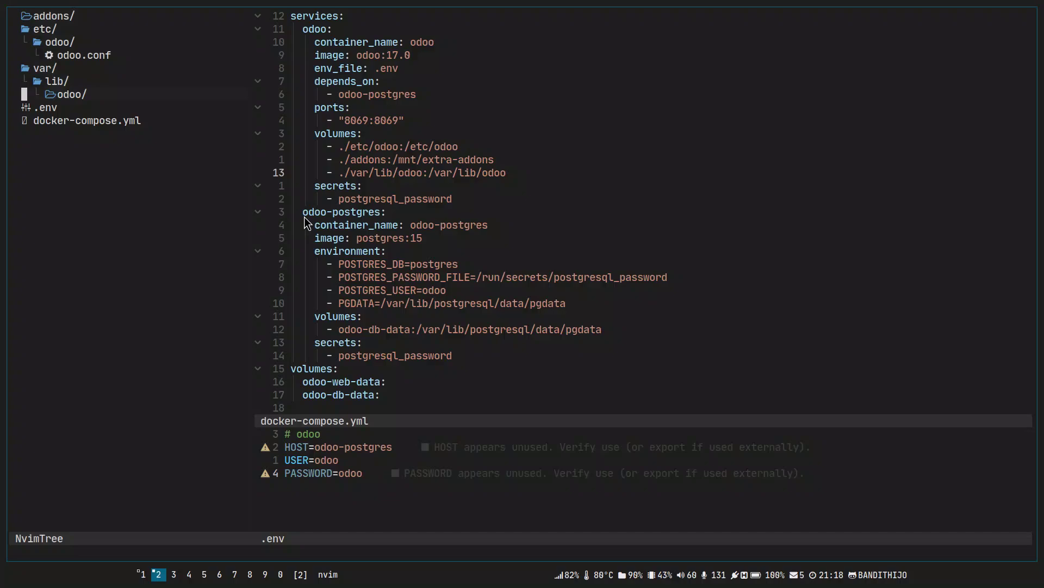
Inspect the var, lib and odoo folder rows in the tree.
key("k")
key("k")
key("j")
key("j")
key("shift+v")
key("Escape")
key("k")
key("k")
key("shift+v")
key("j")
key("j")
key("Escape")
key("ctrl+l")
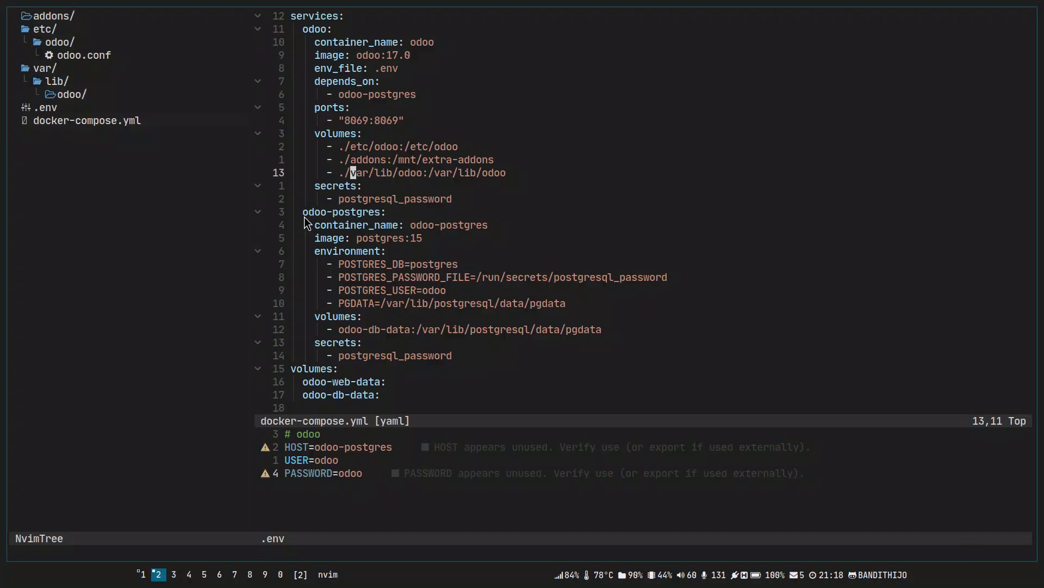
Scroll to Docker Hub's last odoo compose example and highlight odoo-web-data and its top-level volumes.
key("alt+Tab")
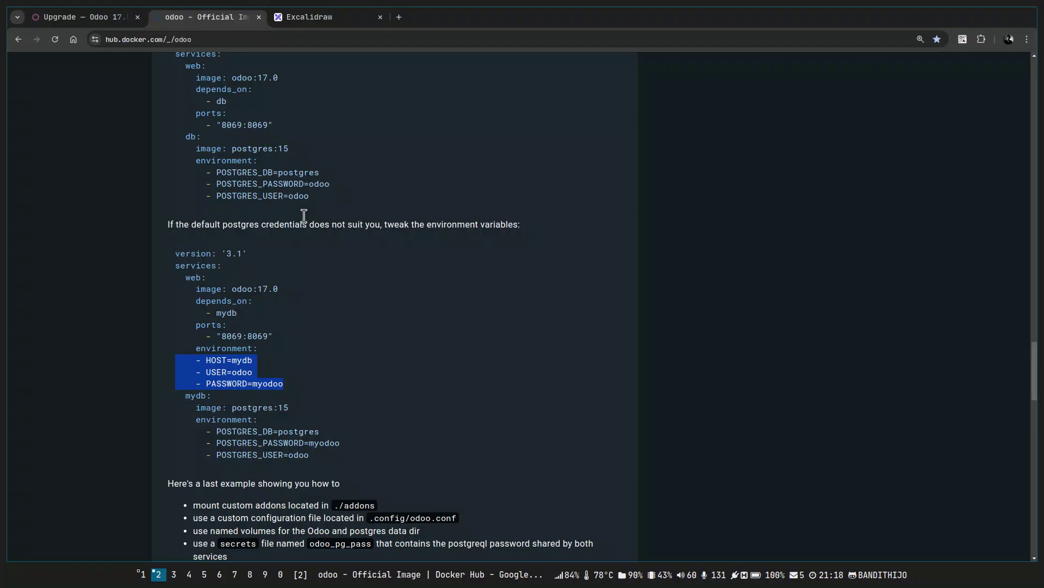
scroll(346, 357, "down", 8)
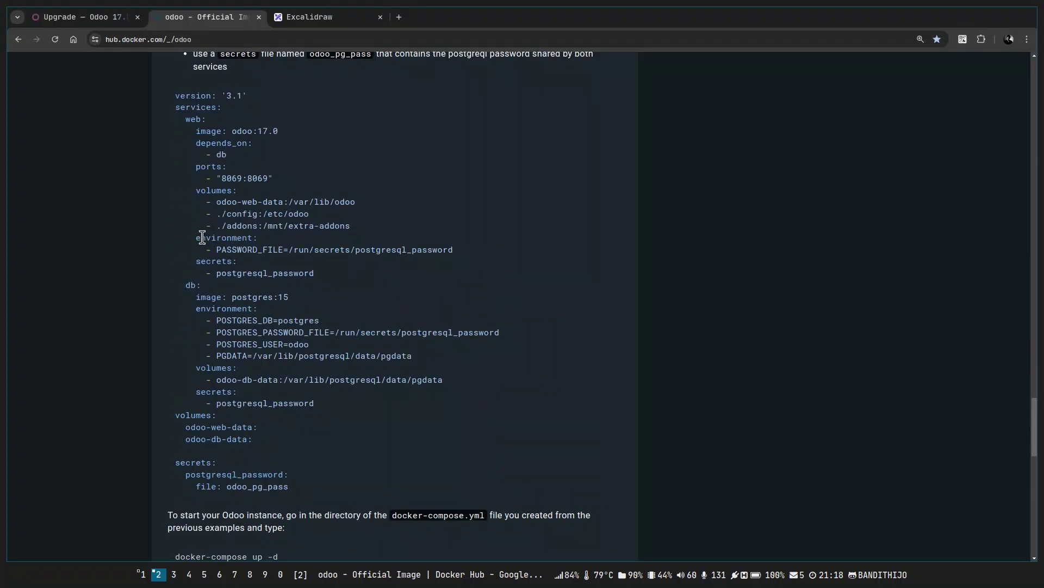
left_click_drag(217, 202, 283, 202)
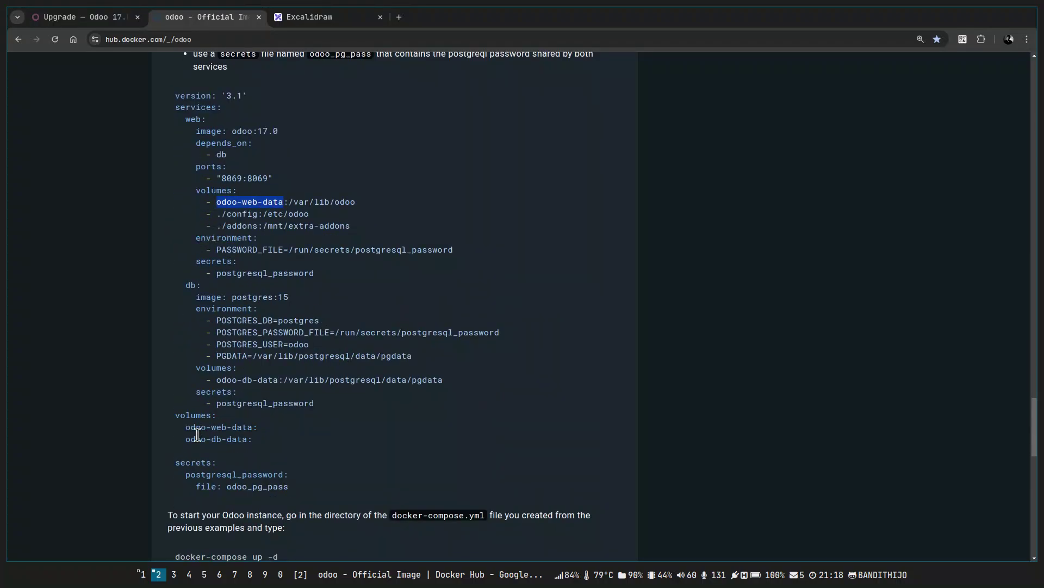
mouse_move(180, 415)
left_mouse_down()
mouse_move(216, 416)
mouse_move(266, 439)
mouse_move(168, 417)
left_mouse_up()
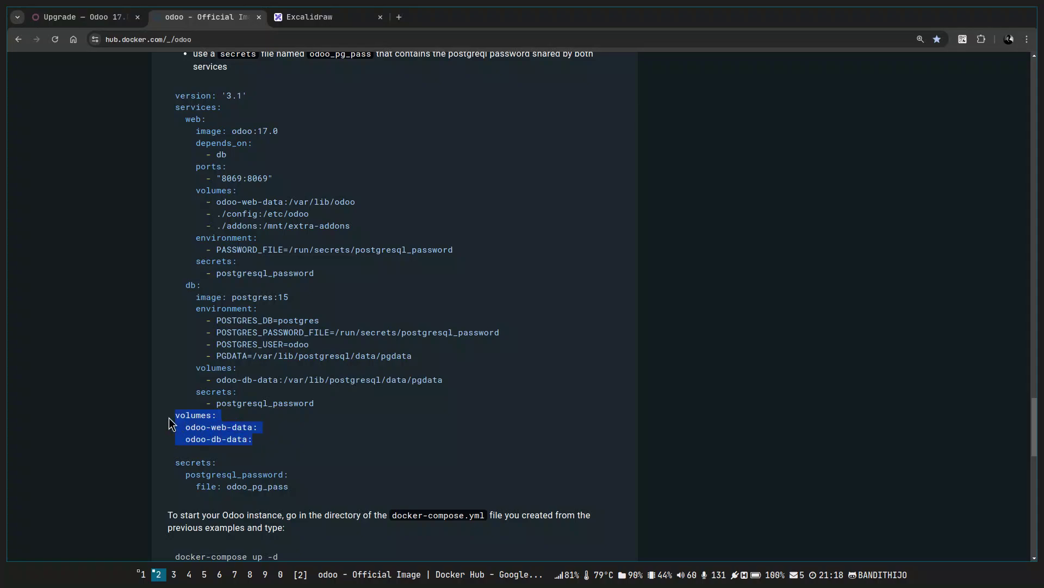
mouse_move(282, 445)
left_mouse_down()
mouse_move(160, 421)
mouse_move(294, 442)
left_mouse_up()
left_click(160, 421)
left_click(293, 442)
Check the var/lib/odoo folders in the file tree, then return to the compose file.
key("alt+Tab")
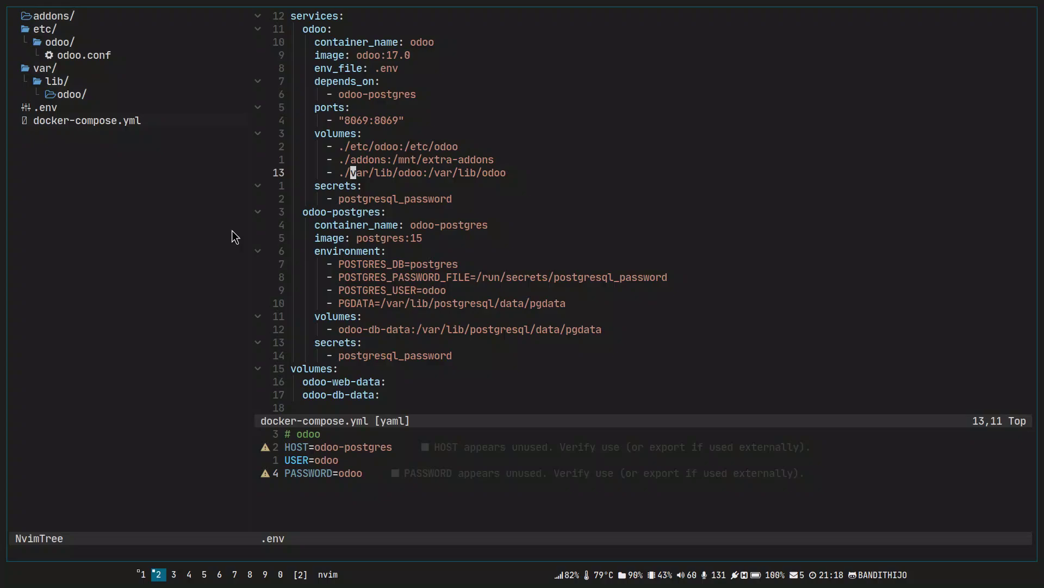
key("ctrl+w")
key("h")
key("k")
key("k")
key("k")
key("k")
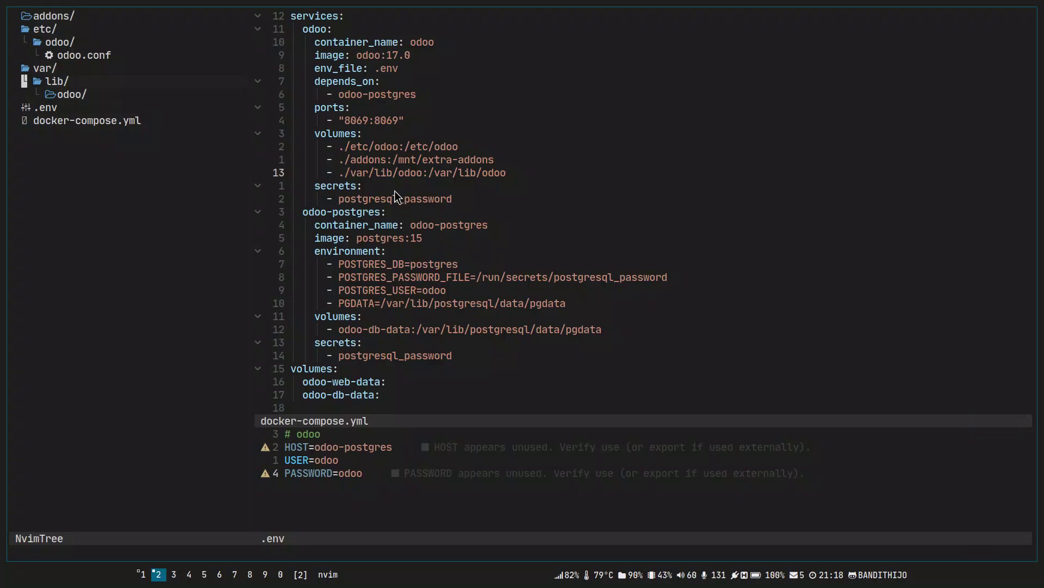
key("V")
key("j")
key("j")
key("Escape")
key("ctrl+w")
key("l")
Delete the odoo service's secrets entry and its item, then save docker-compose.yml.
key("j")
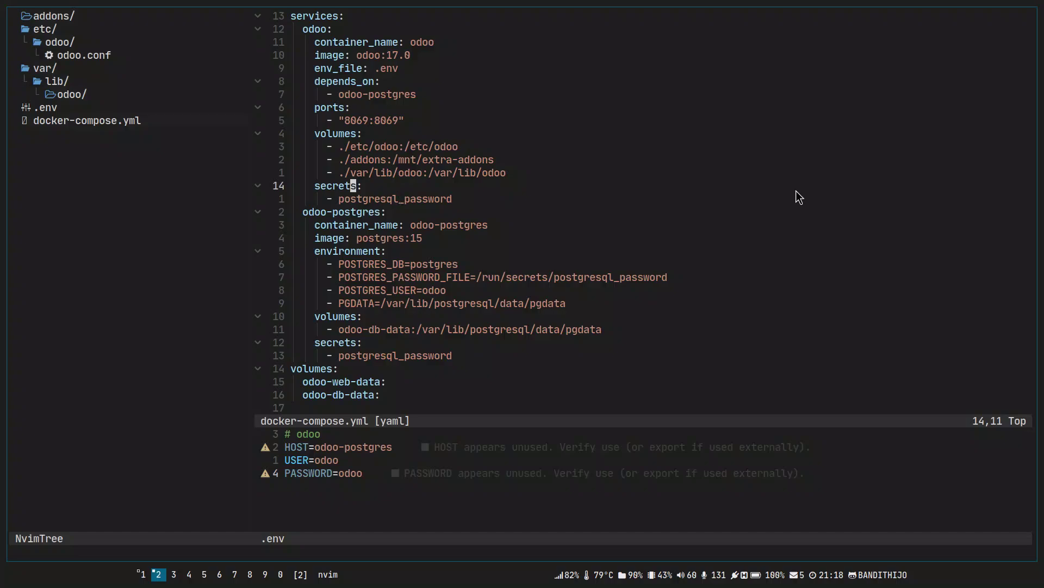
key("shift+v")
key("j")
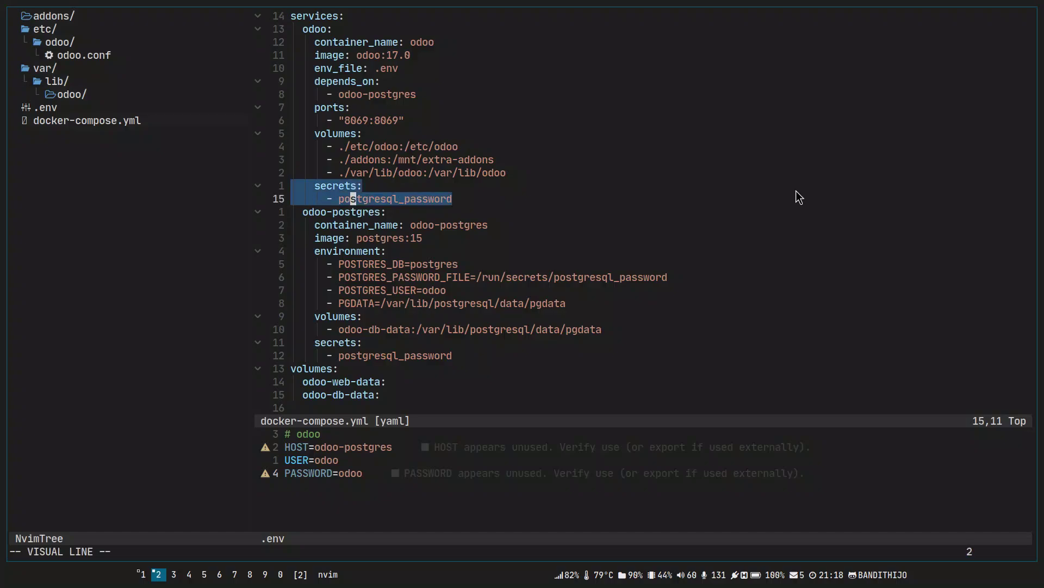
key("d")
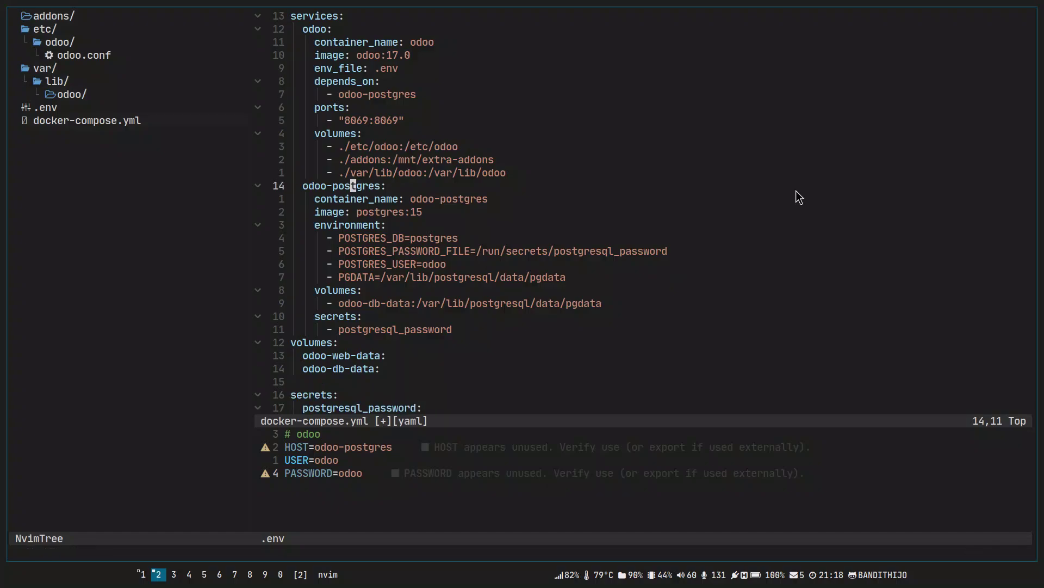
type("0:w")
key("Return")
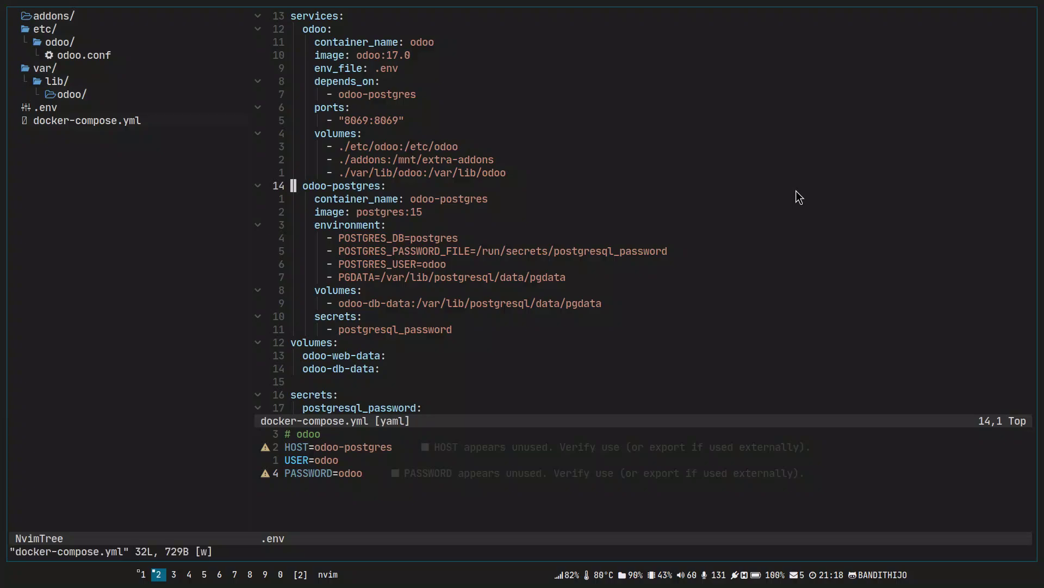
Move to the odoo-postgres service's image line.
key("j")
key("j")
key("k")
key("w")
key("w")
key("w")
key("w")
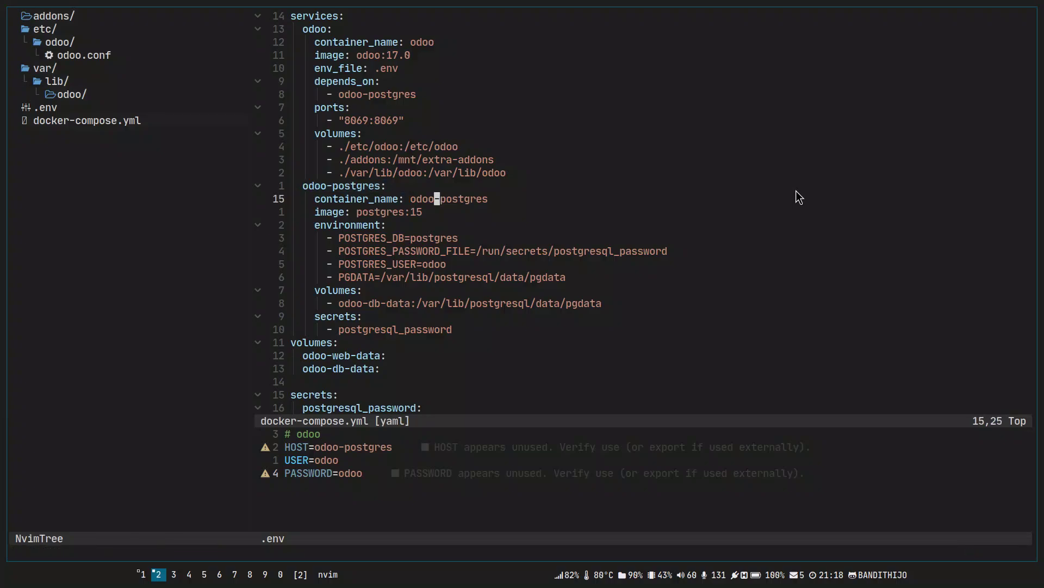
key("asciicircum")
key("j")
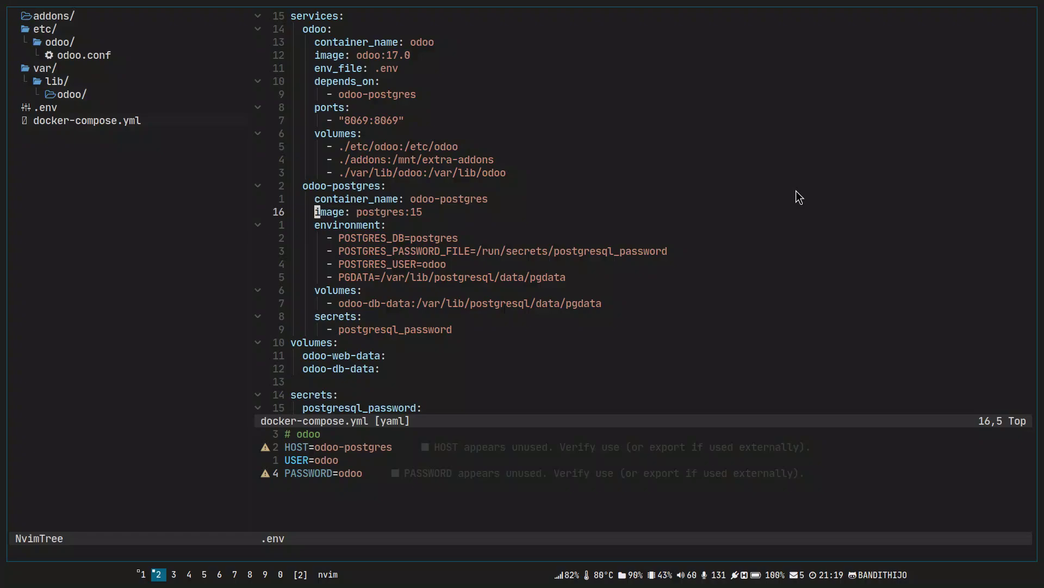
Change the odoo-postgres image from postgres:15 to postgres:16.1 and save.
key("alt+Tab")
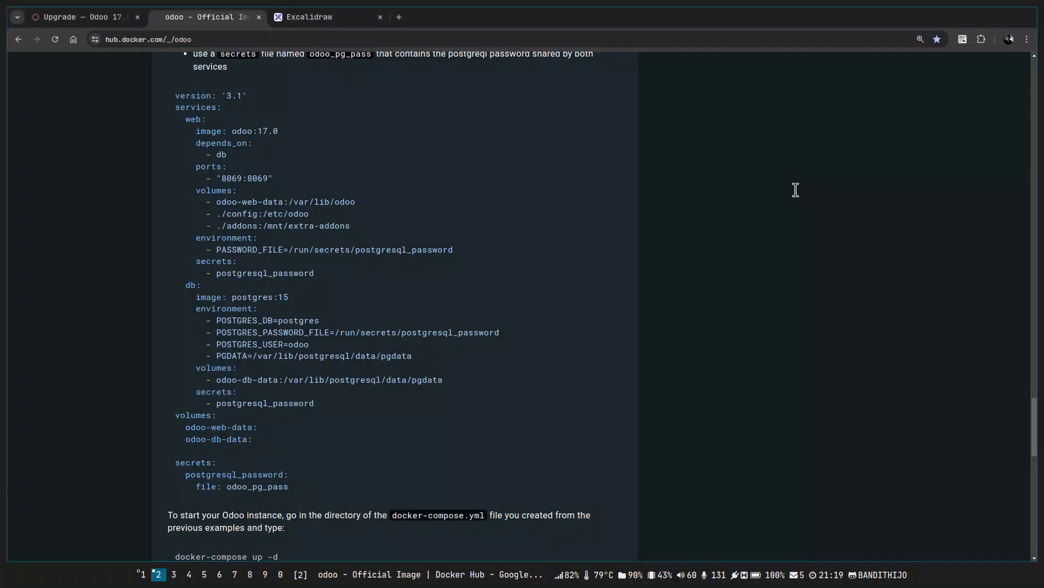
key("alt+Tab")
key("w")
key("w")
key("w")
key("w")
key("C")
type("6.1")
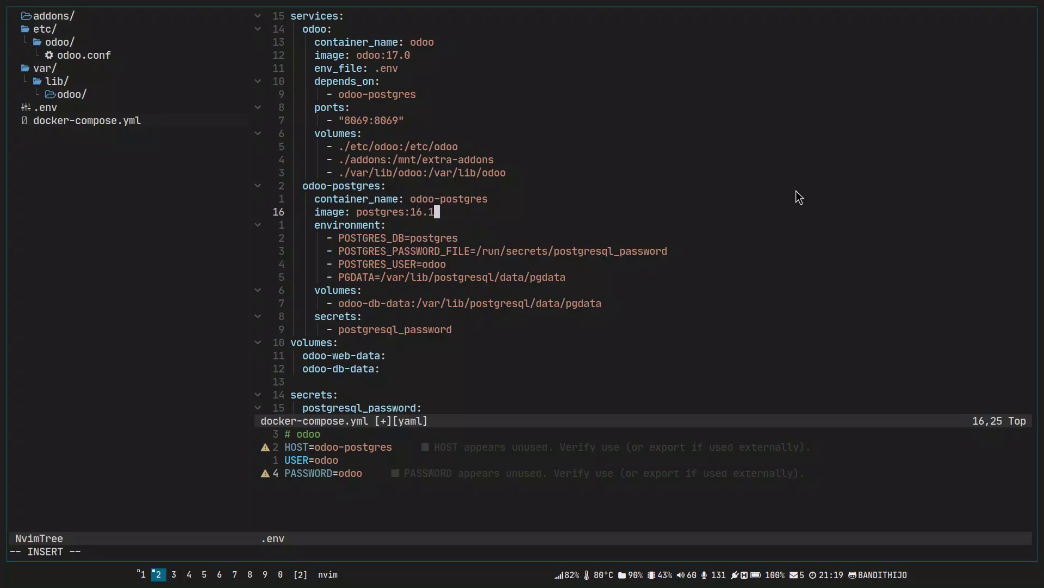
key("Escape")
type(":w")
key("Return")
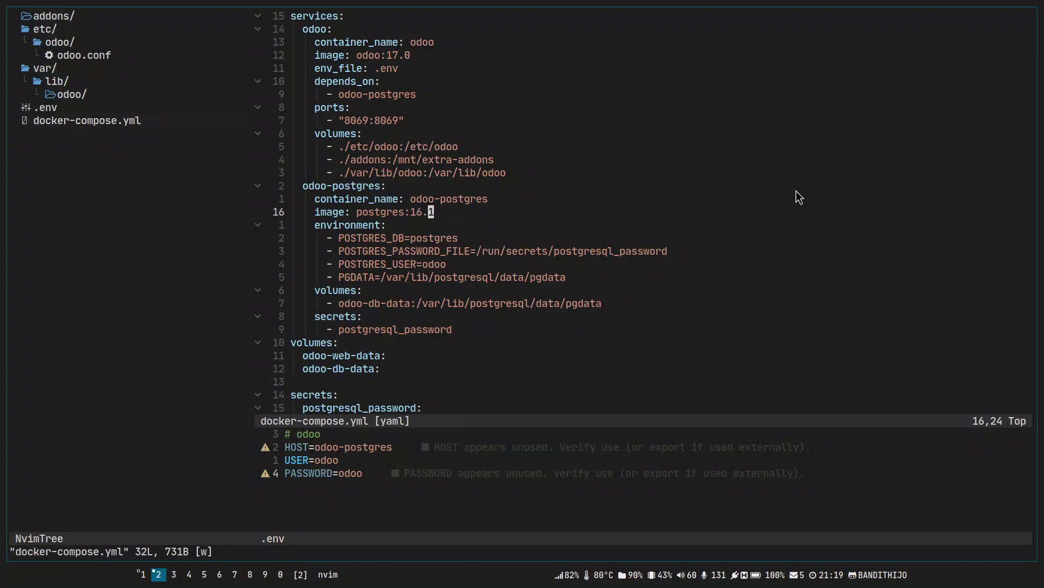
Add env_file: .env to odoo-postgres and copy the example's four db environment lines.
type("jkoenv")
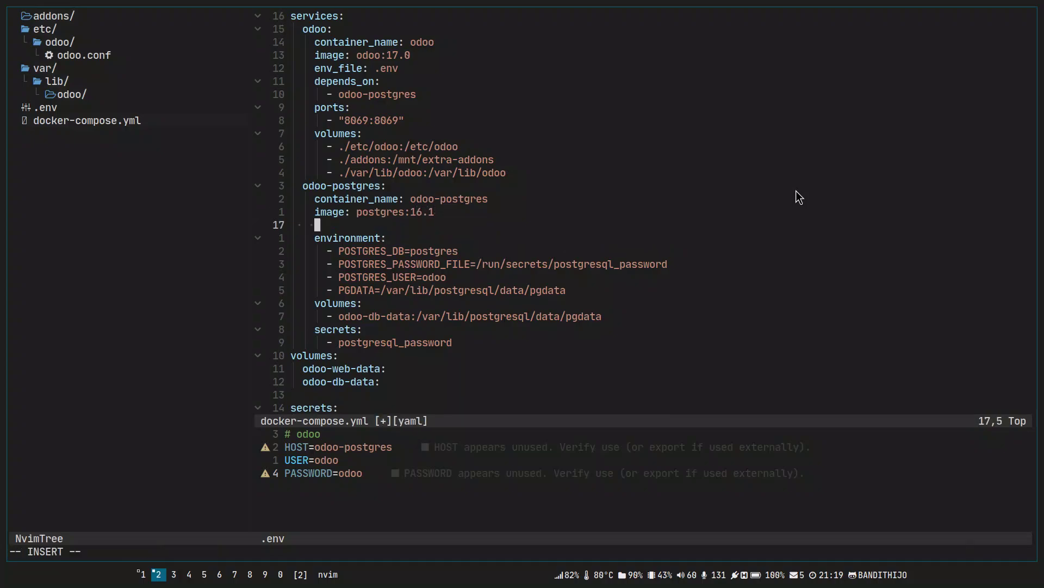
type("_file")
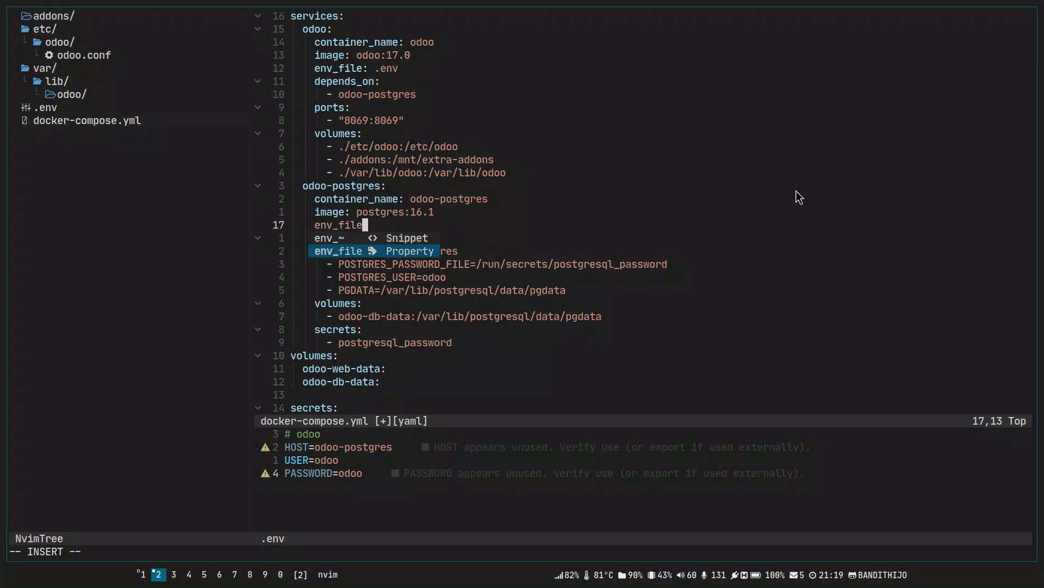
type(": .env")
key("Escape")
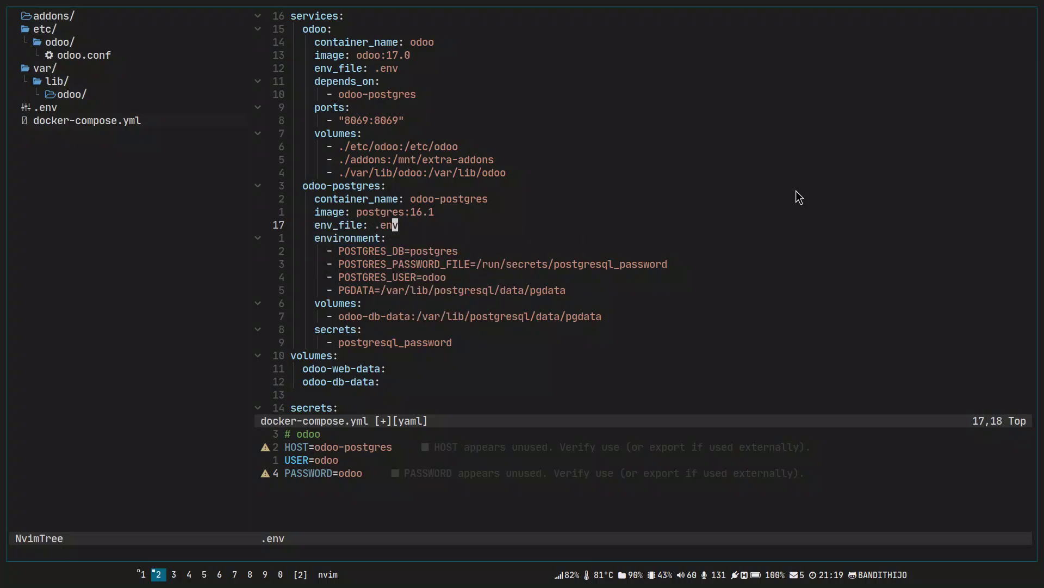
key("alt+Tab")
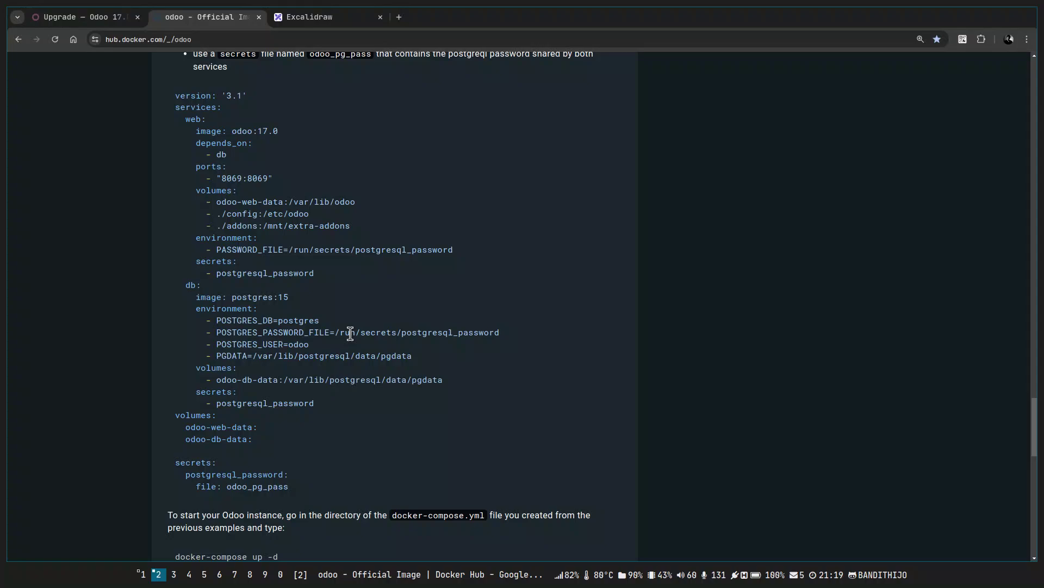
left_click_drag(432, 360, 148, 319)
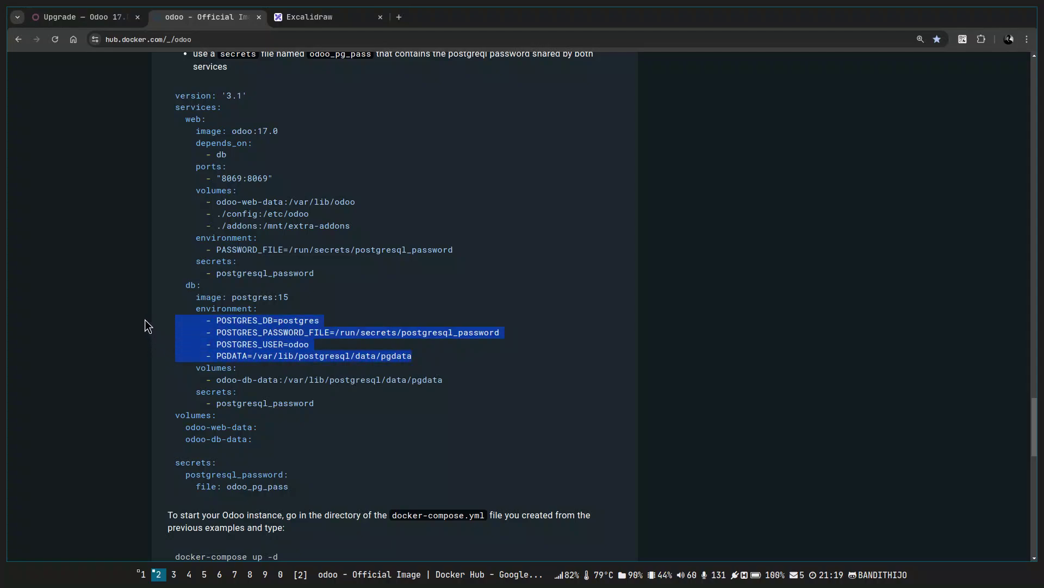
key("alt+Tab")
key("j")
key("ctrl+w")
Paste the environment lines into .env and strip their indentation, leading dashes and spaces.
key("j")
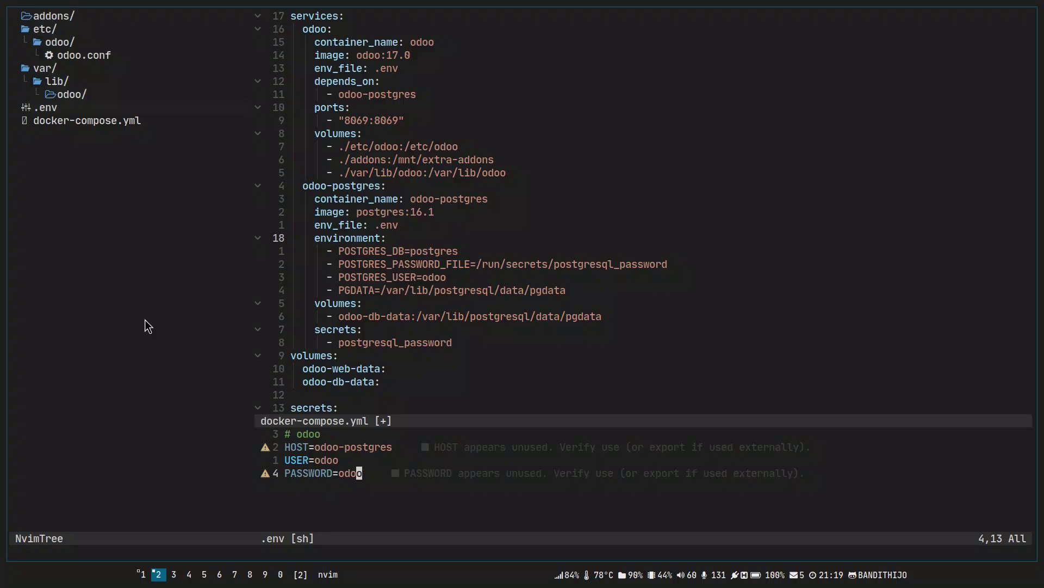
key("p")
key("shift+v")
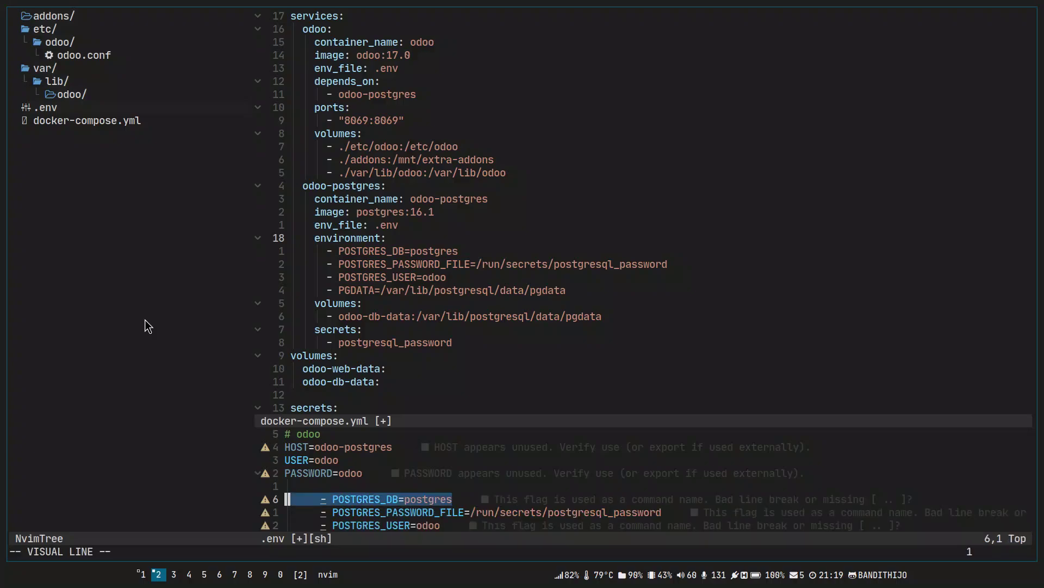
key("j")
key("j")
key("j")
key("less")
key("less")
key("less")
key("Escape")
key("ctrl+v")
key("k")
key("k")
key("k")
key("d")
key("h")
key("ctrl+v")
key("j")
key("j")
key("j")
key("d")
Add a '# odoo-postgres' comment line above the variables and save .env.
type("jkO# odoo")
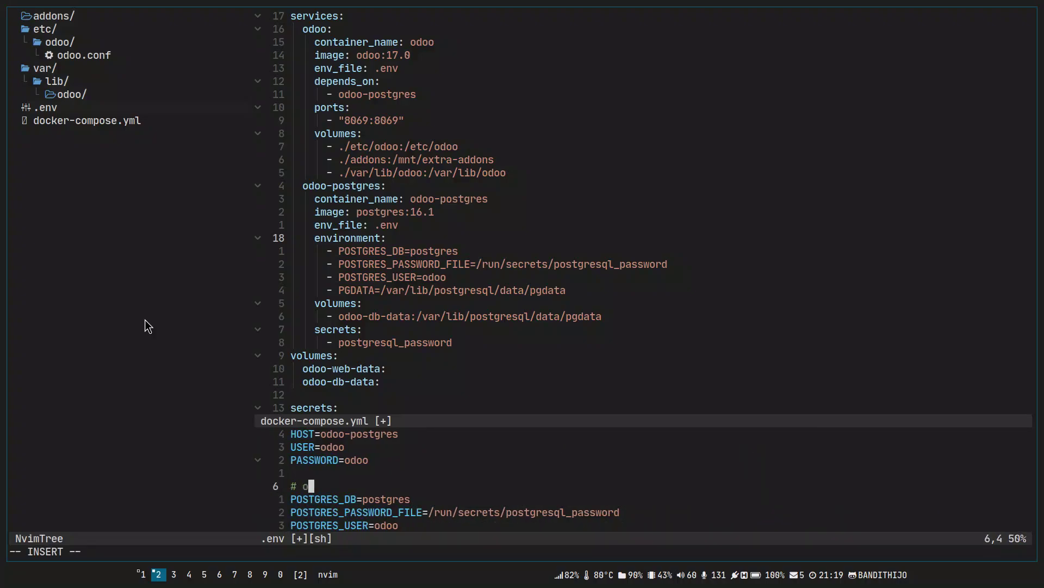
key("Tab")
key("Escape")
type(":w")
key("Return")
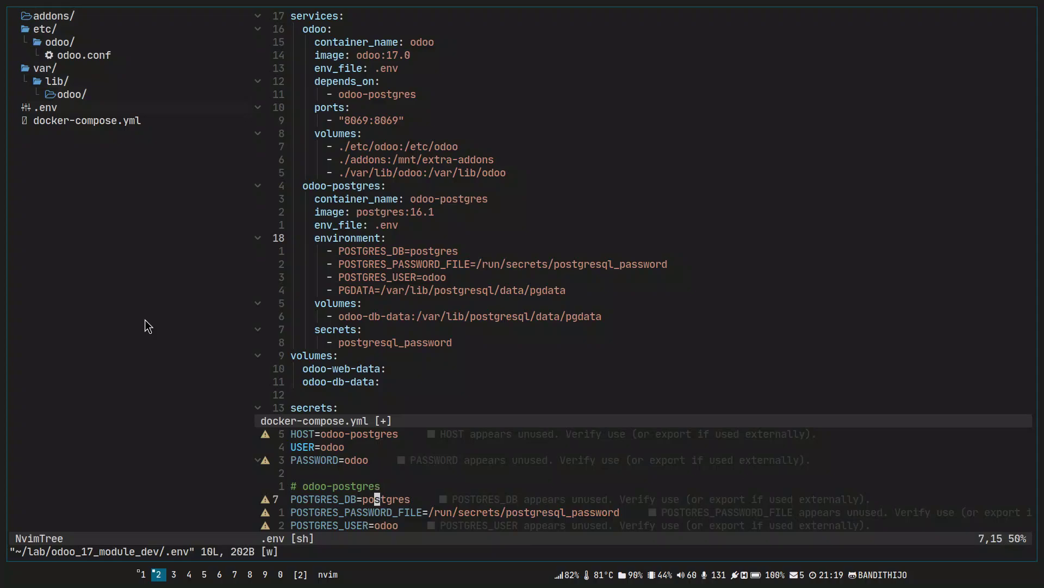
key("ctrl+e")
key("ctrl+e")
key("ctrl+e")
key("b")
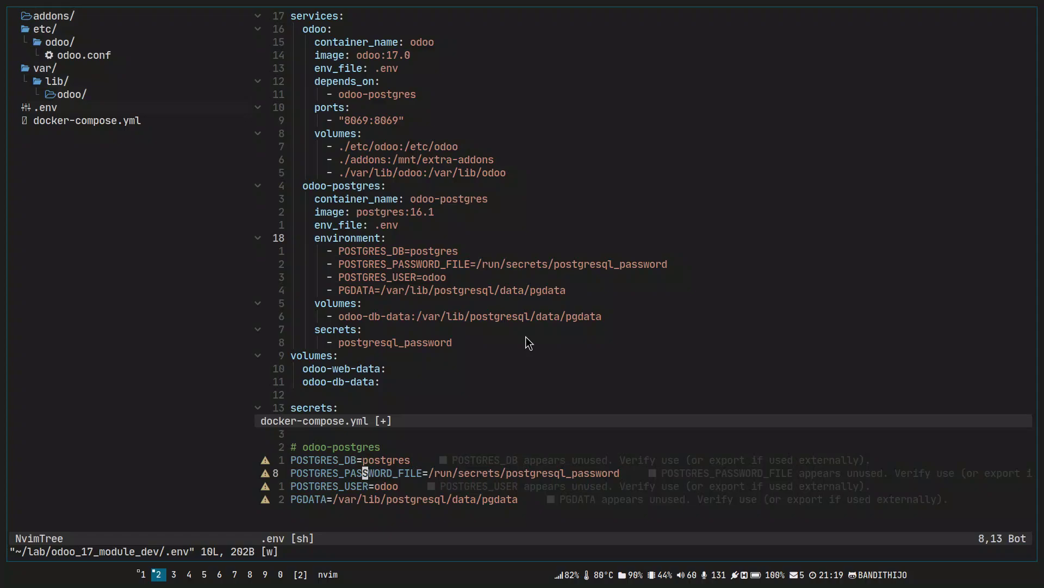
key("j")
key("w")
key("w")
key("h")
key("h")
key("h")
key("h")
key("h")
key("h")
key("h")
type("C=odoo")
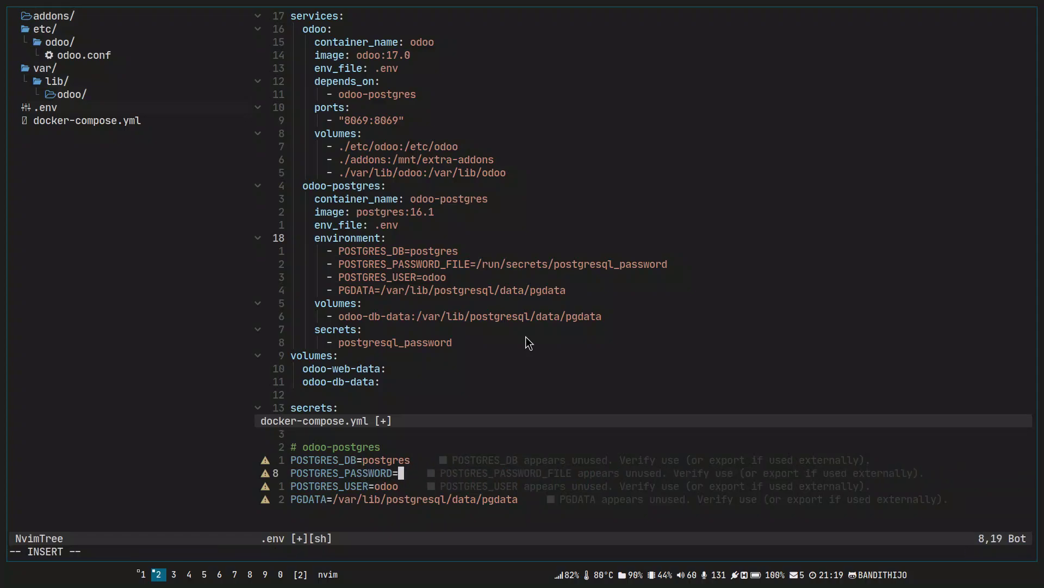
key("Escape")
key("j")
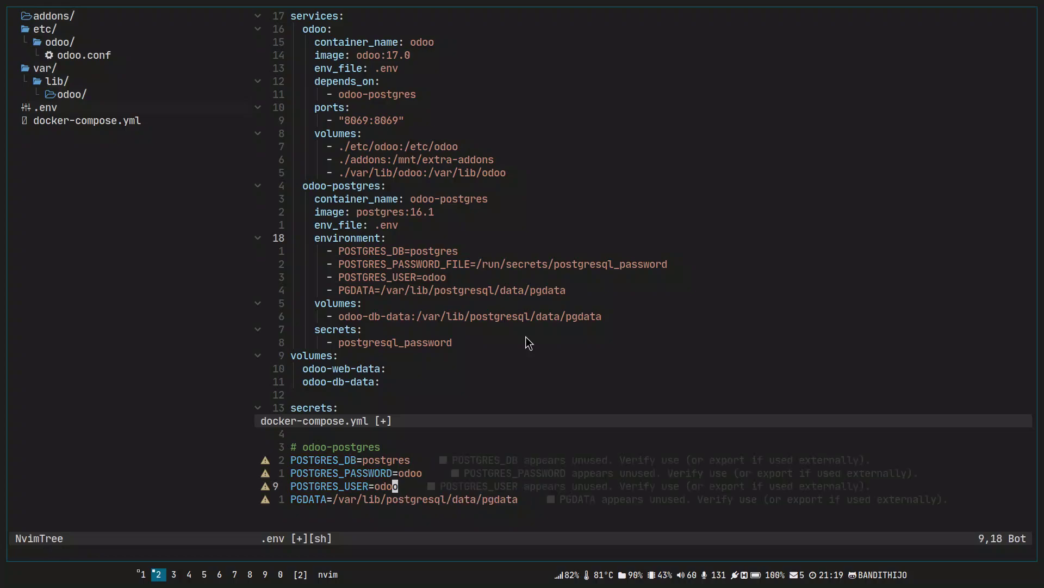
key("j")
key("l")
key("l")
key("l")
key("l")
key("0")
key("l")
key("l")
key("l")
key("l")
key("l")
key("l")
key("l")
key("l")
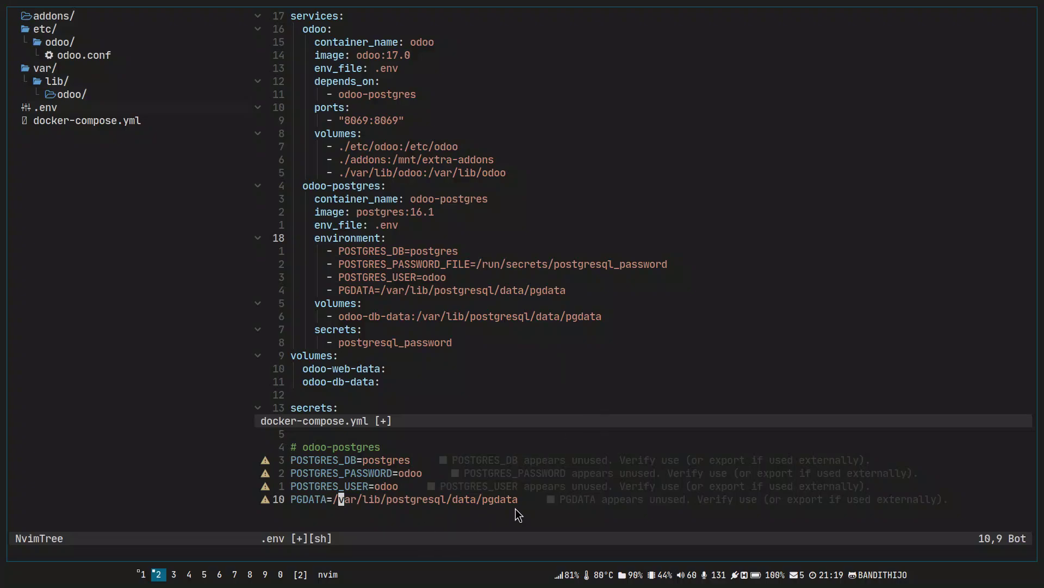
type(":w")
key("Return")
Return to docker-compose.yml and position on the odoo-postgres environment block.
key("ctrl+w")
key("k")
key("j")
key("k")
key("k")
key("V")
key("Escape")
Delete the odoo-postgres environment: block and save docker-compose.yml.
key("j")
key("V")
key("j")
key("j")
key("j")
key("j")
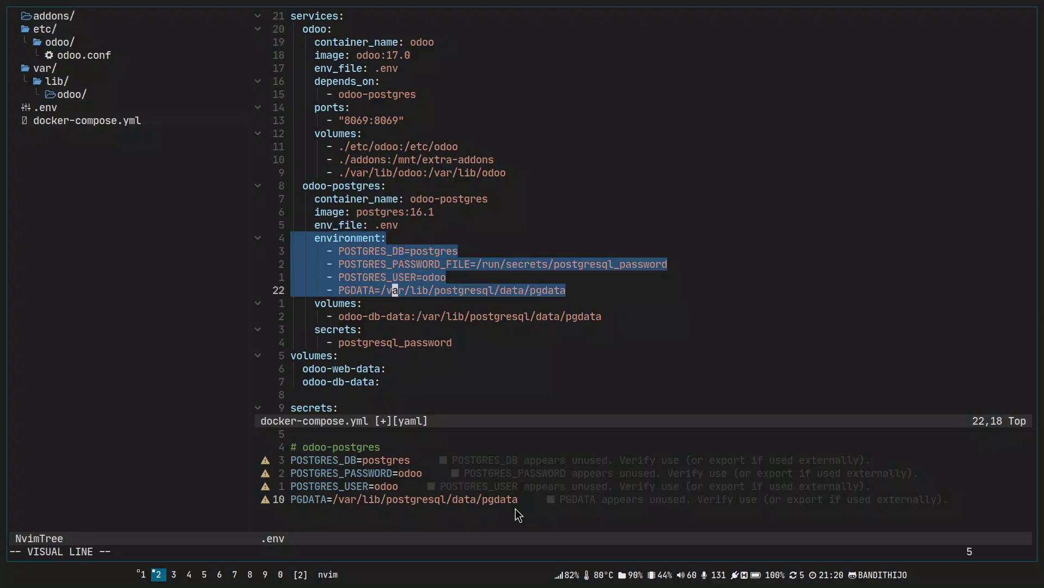
type("d:w")
key("Return")
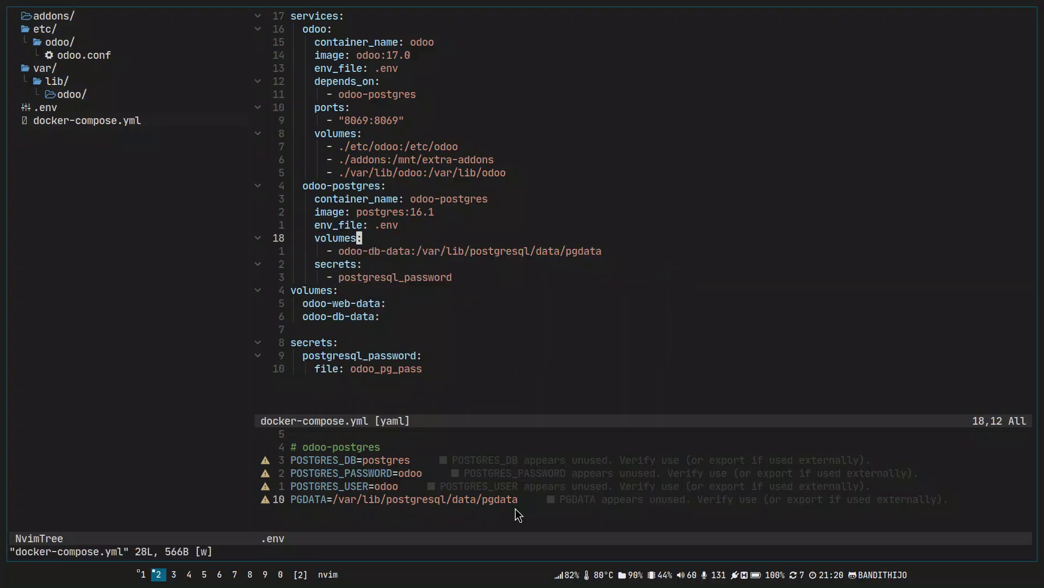
Select the odoo-db-data volume name and review the top-level volumes list.
key("j")
key("b")
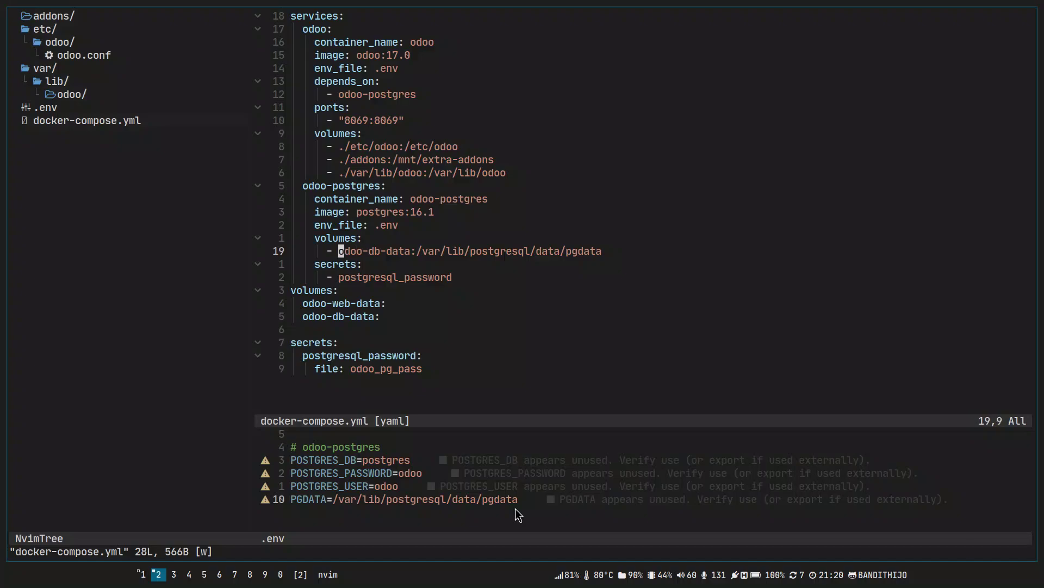
key("k")
key("j")
key("j")
key("k")
key("v")
key("e")
key("e")
key("e")
key("e")
key("e")
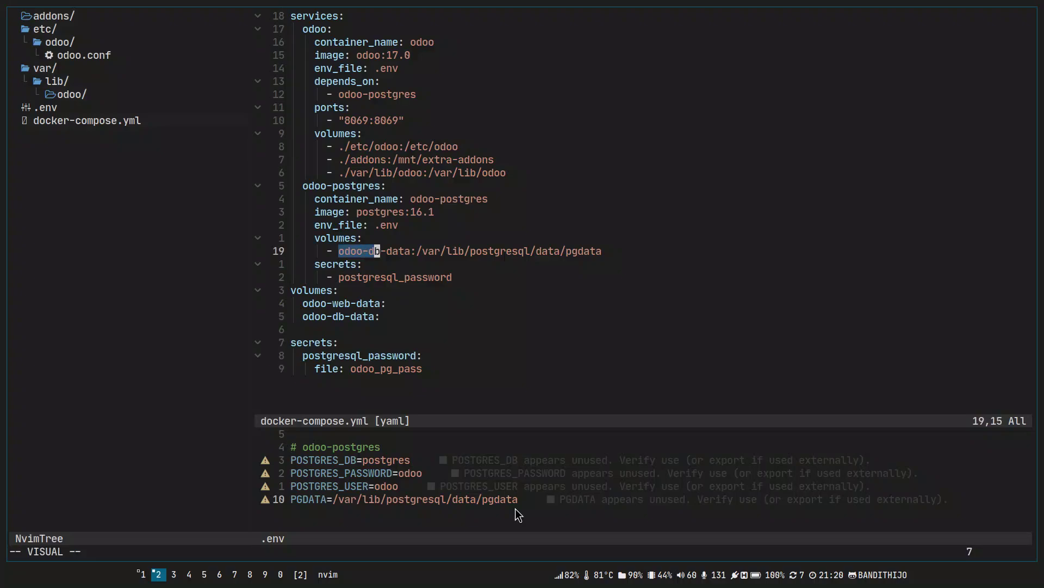
key("Escape")
key("j")
key("j")
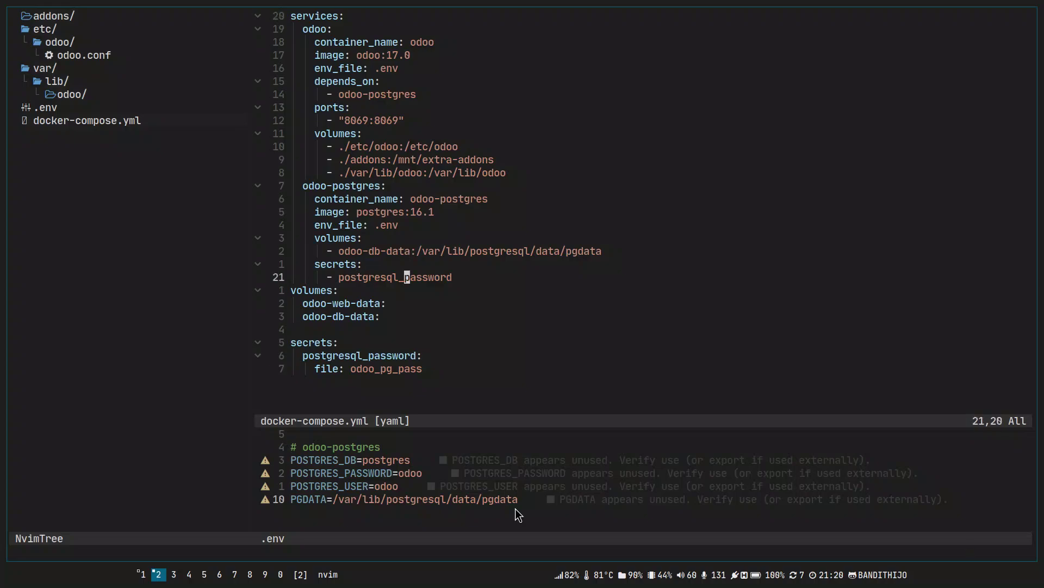
key("j")
key("shift+v")
key("j")
key("j")
key("Escape")
Replace the odoo-db-data volume name with the host path ./var/lib/postgresql/data/pgdata.
key("k")
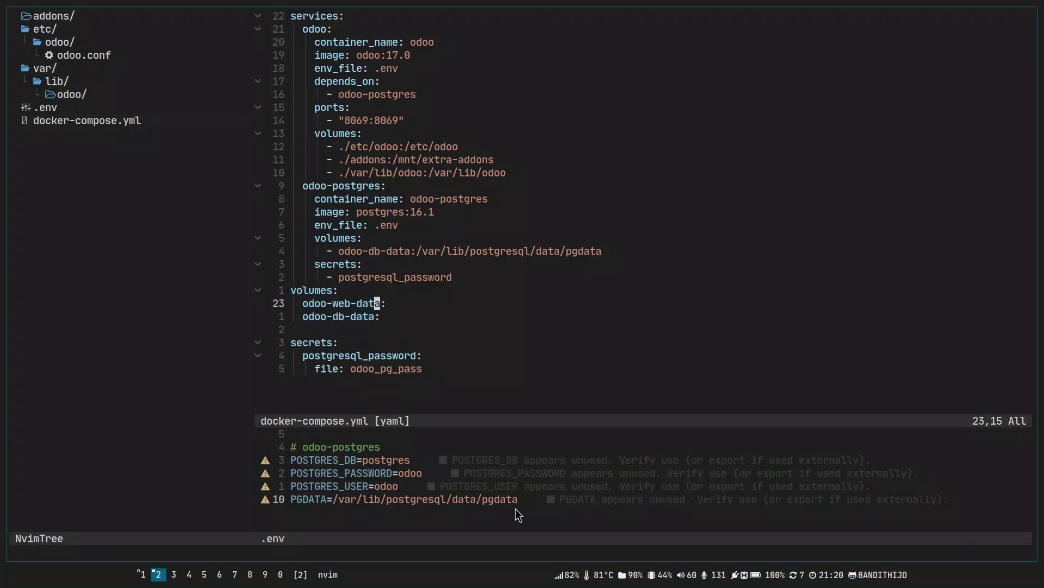
key("k")
key("k")
key("k")
key("k")
key("h")
key("b")
key("b")
key("v")
key("e")
key("e")
key("e")
key("e")
type("e")
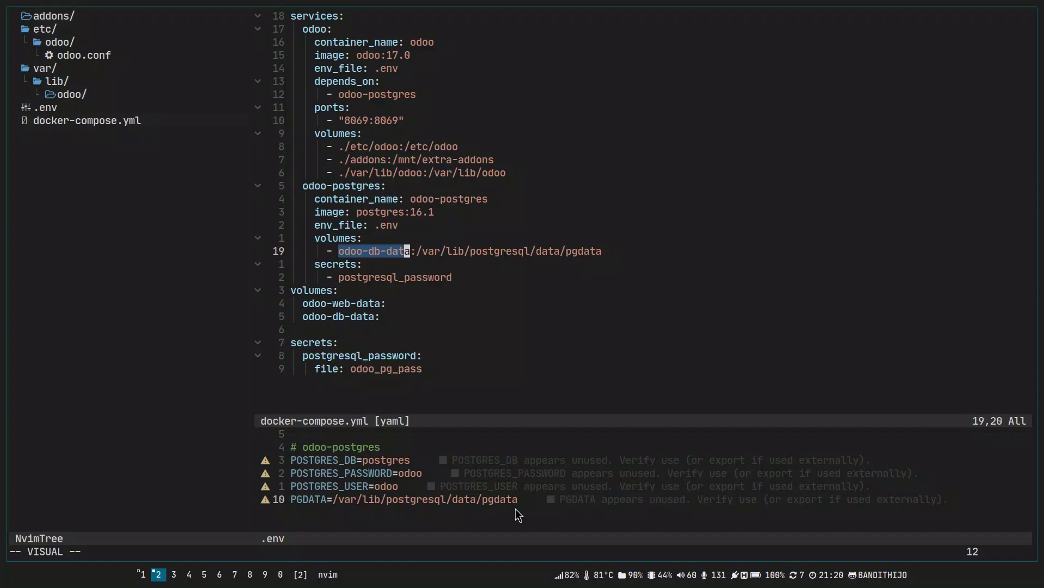
type("c./")
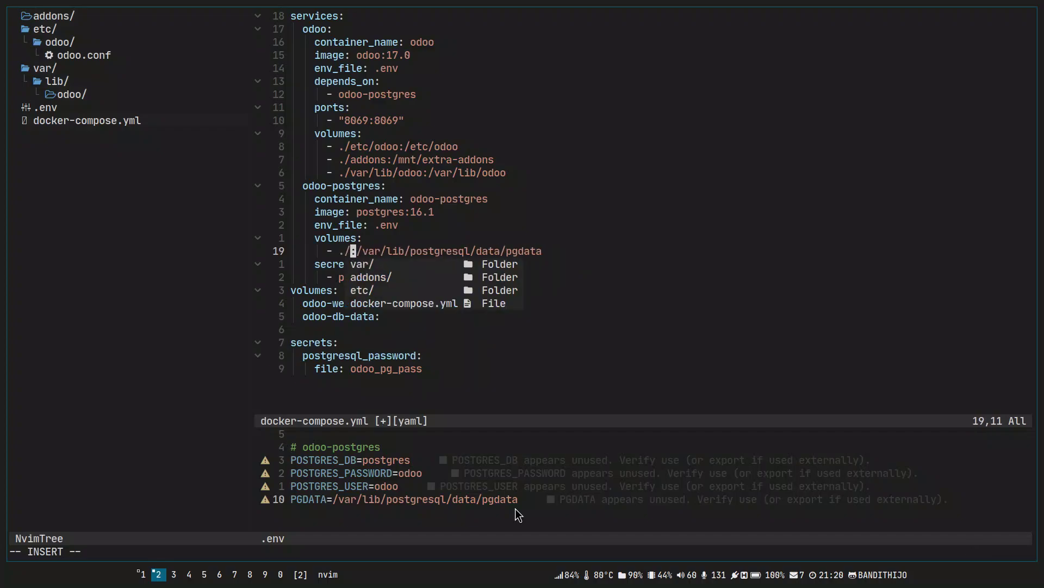
type("var/libn")
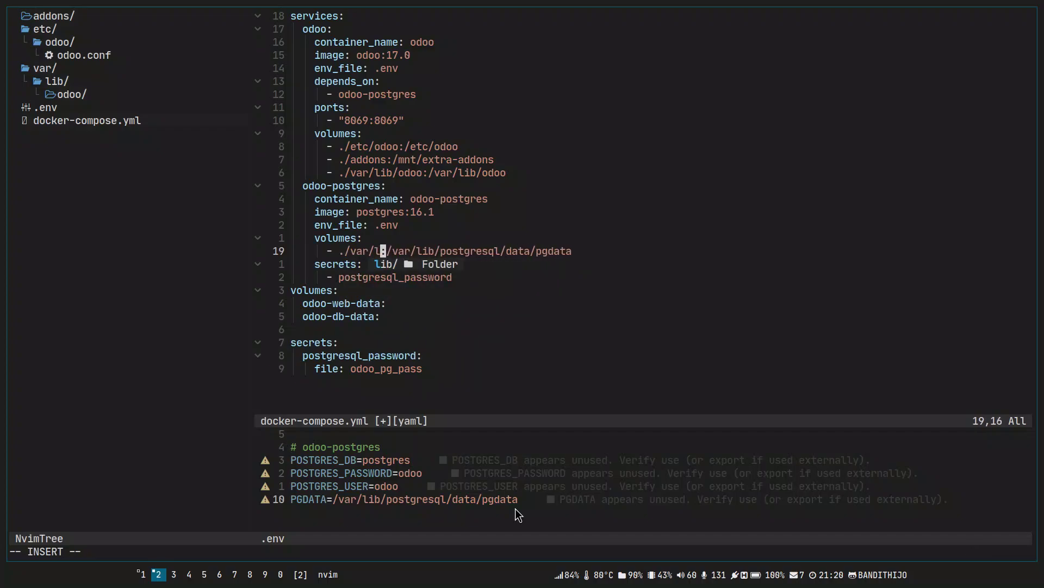
key("BackSpace")
type("/p")
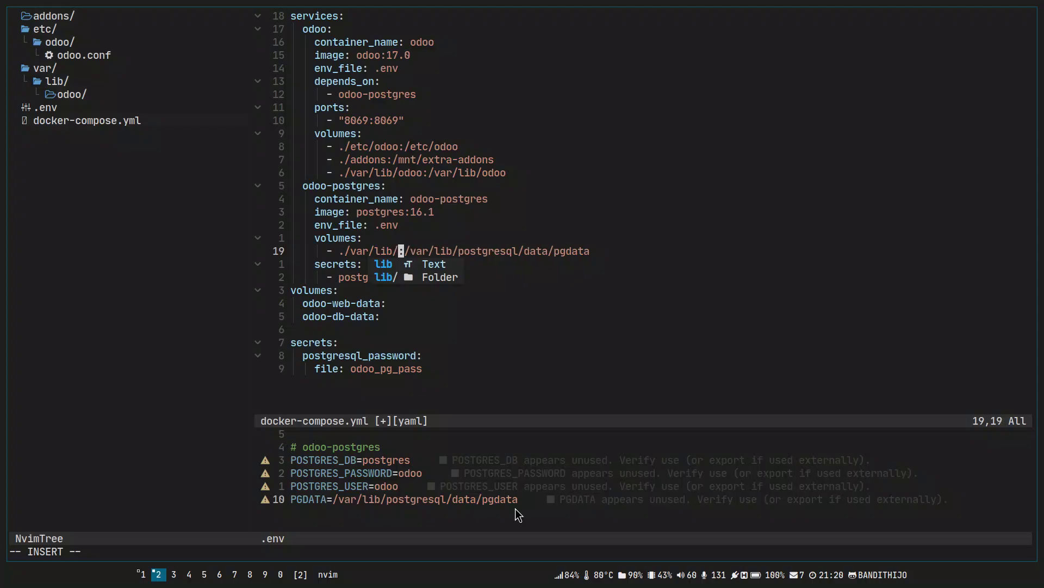
type("ostgresql/")
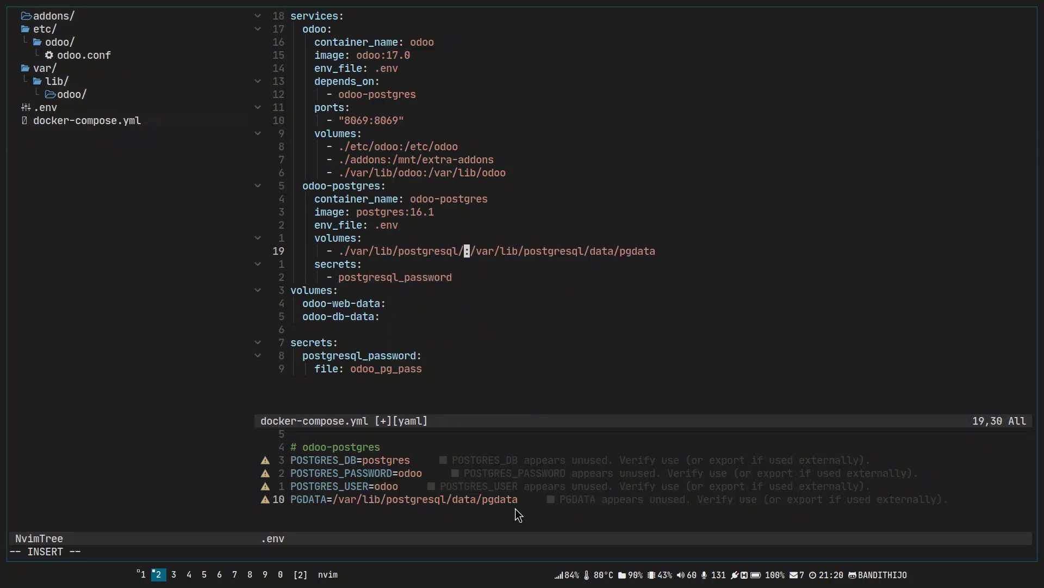
type("data/pg")
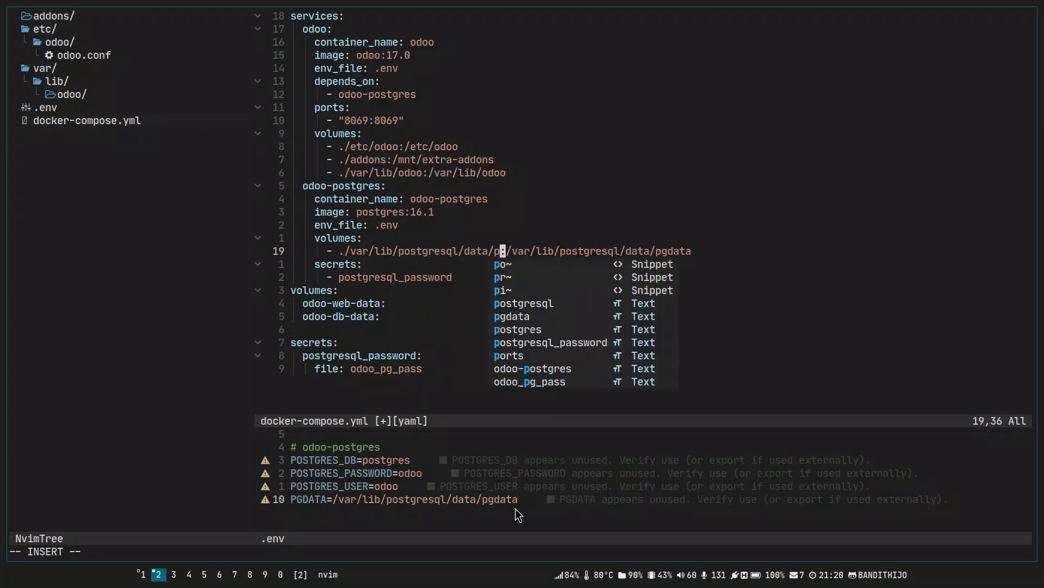
type("data")
key("Escape")
Check the /var/lib/postgresql/data/pgdata container path after the colon and save docker-compose.yml.
key("l")
key("l")
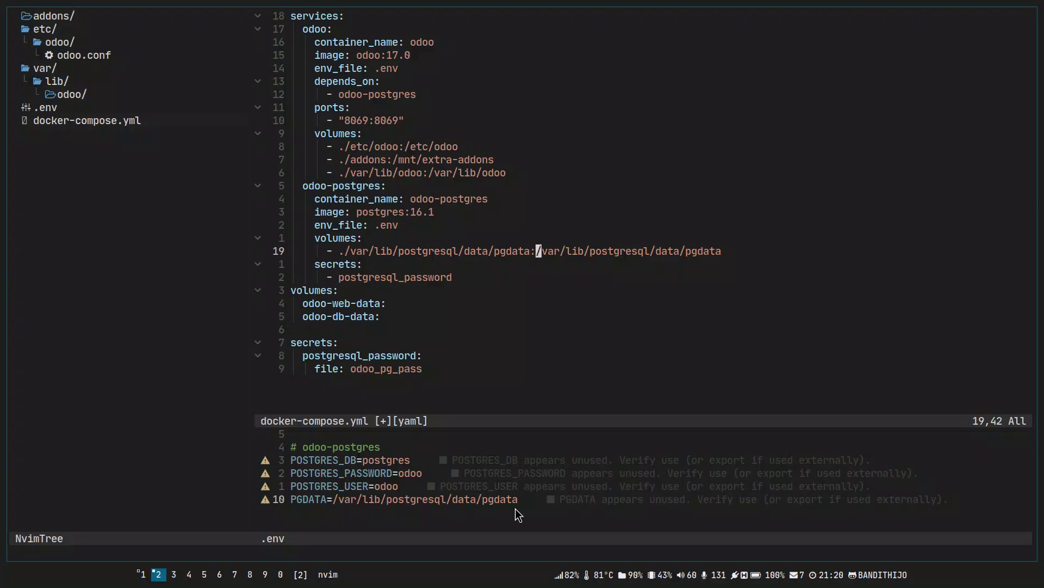
key("l")
key("v")
key("$")
key("Escape")
type(":w")
key("Return")
Start a new folder under var/lib in the file tree, removing odoo/ from the path.
key("k")
key("k")
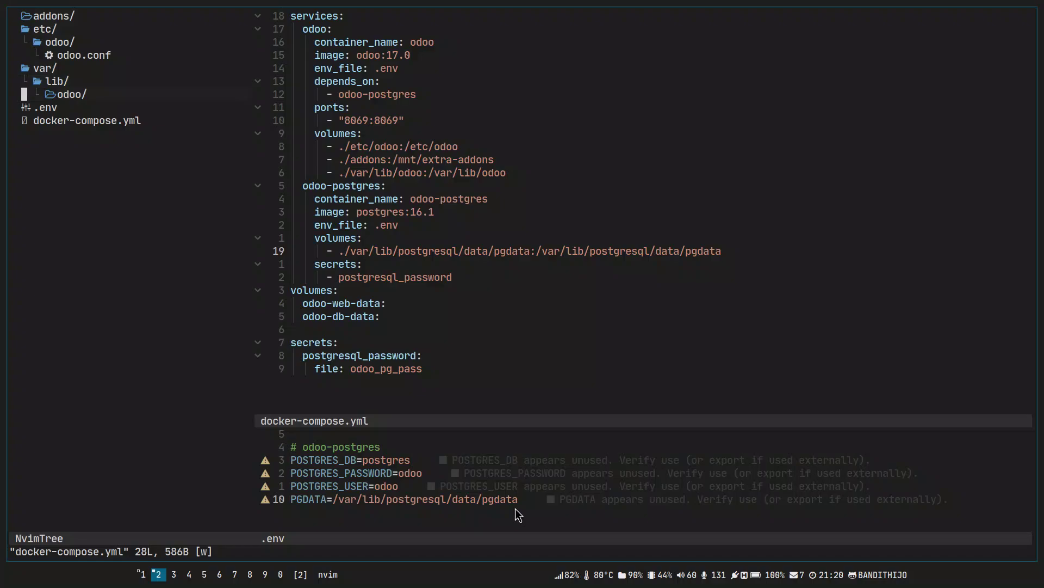
key("a")
key("BackSpace")
key("BackSpace")
key("BackSpace")
key("BackSpace")
key("BackSpace")
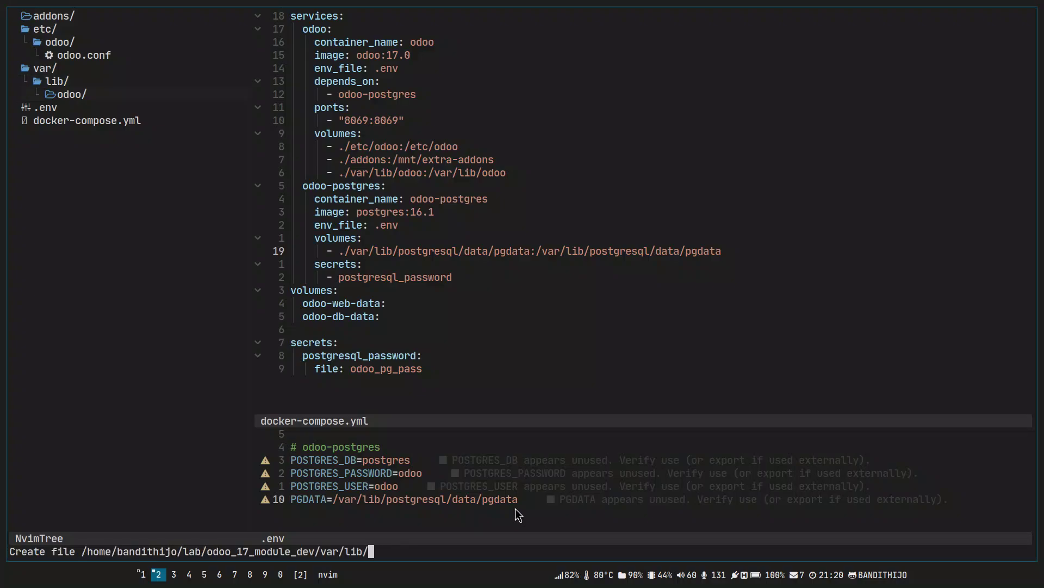
Enter postgresql/data/pgdata/ as the new path under var/lib to create the folders.
type("postgresql/data/p")
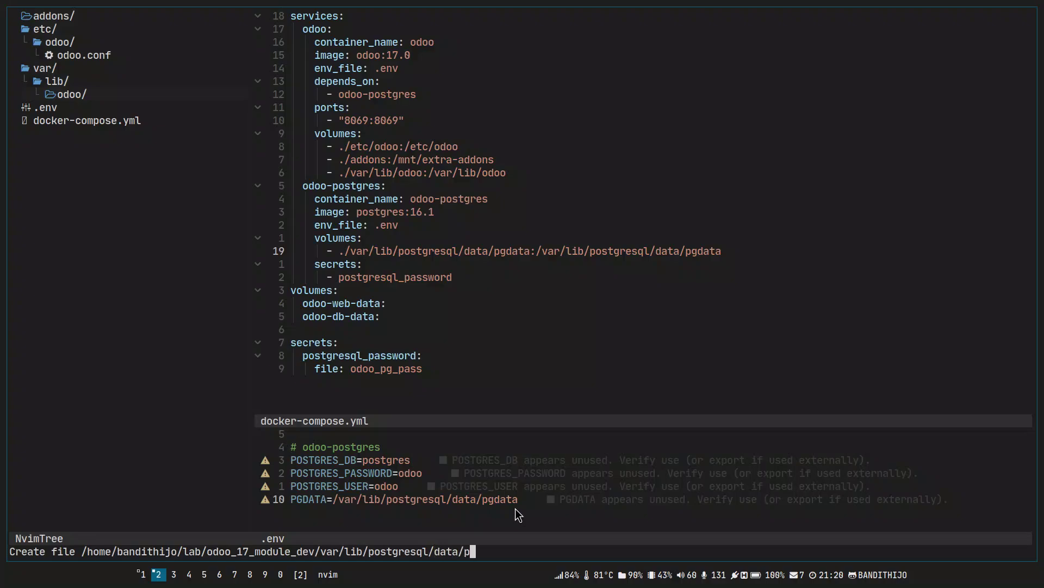
type("gdata/")
key("Return")
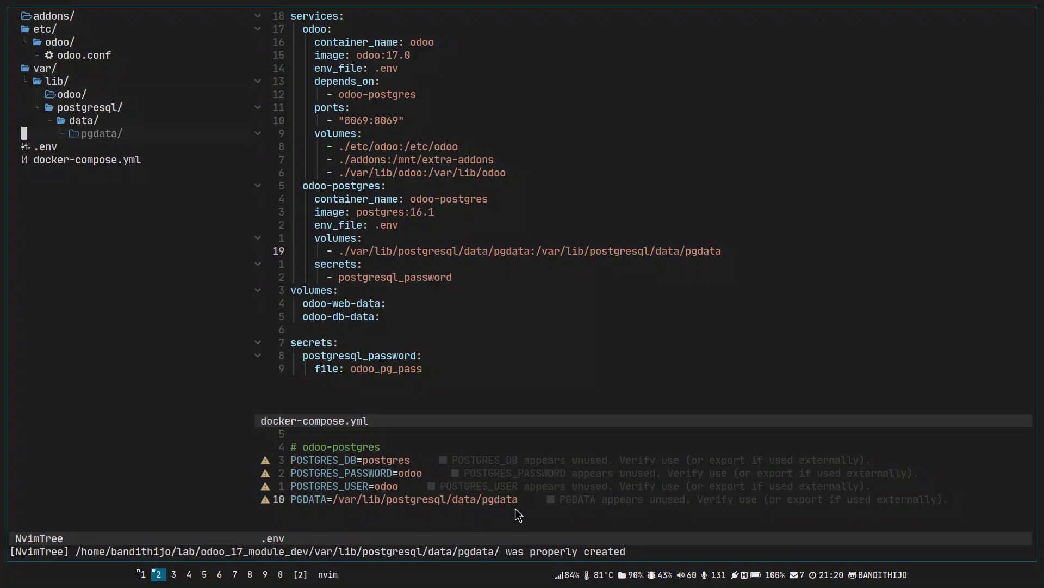
key("k")
key("k")
key("k")
key("j")
key("Return")
Expand postgresql in the tree to confirm the new data/pgdata folders.
key("k")
key("k")
key("k")
key("j")
key("j")
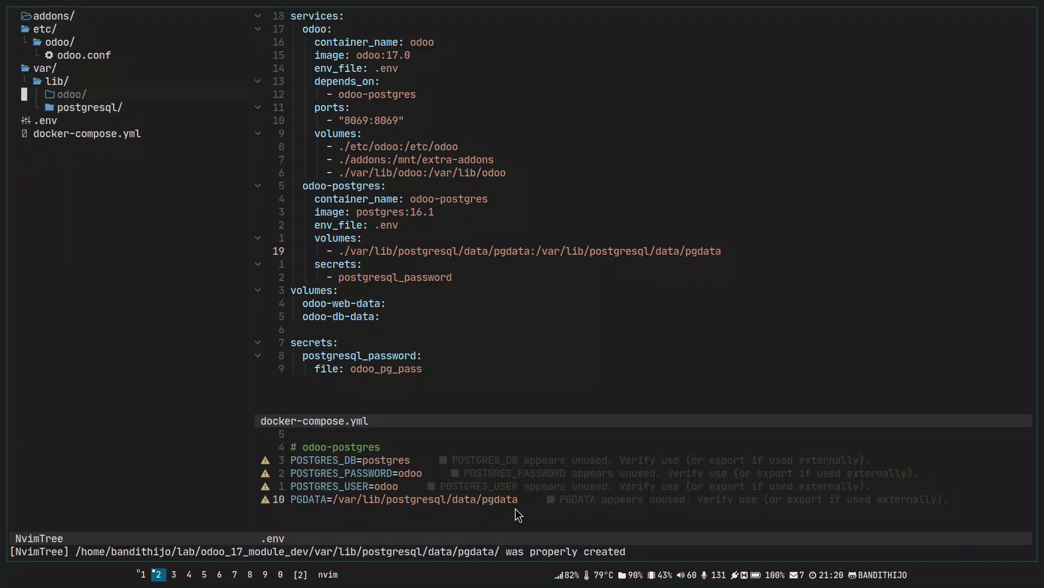
key("j")
key("Return")
key("j")
key("j")
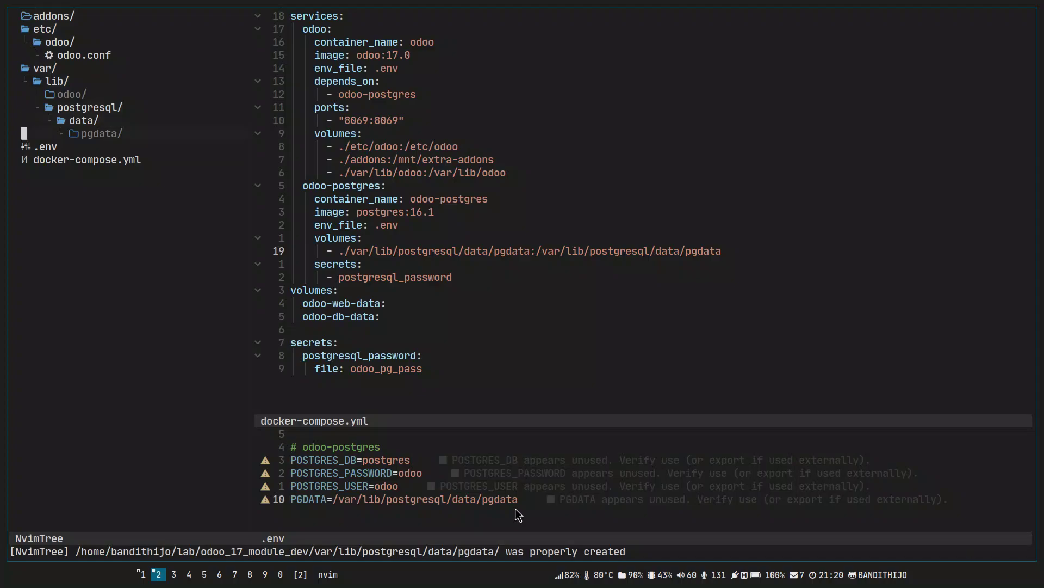
key("shift+v")
key("Escape")
key("ctrl+l")
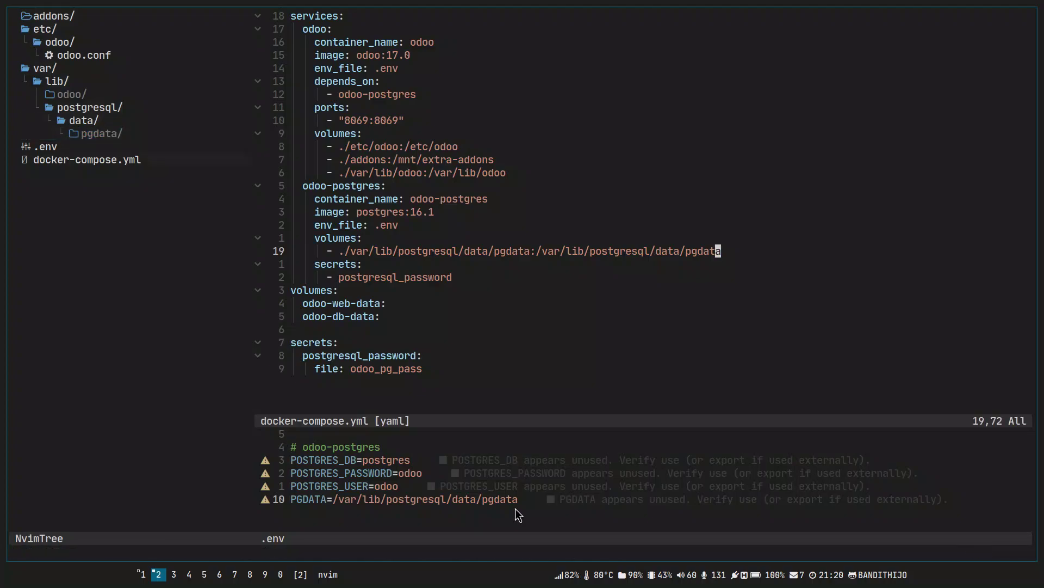
key("ctrl+h")
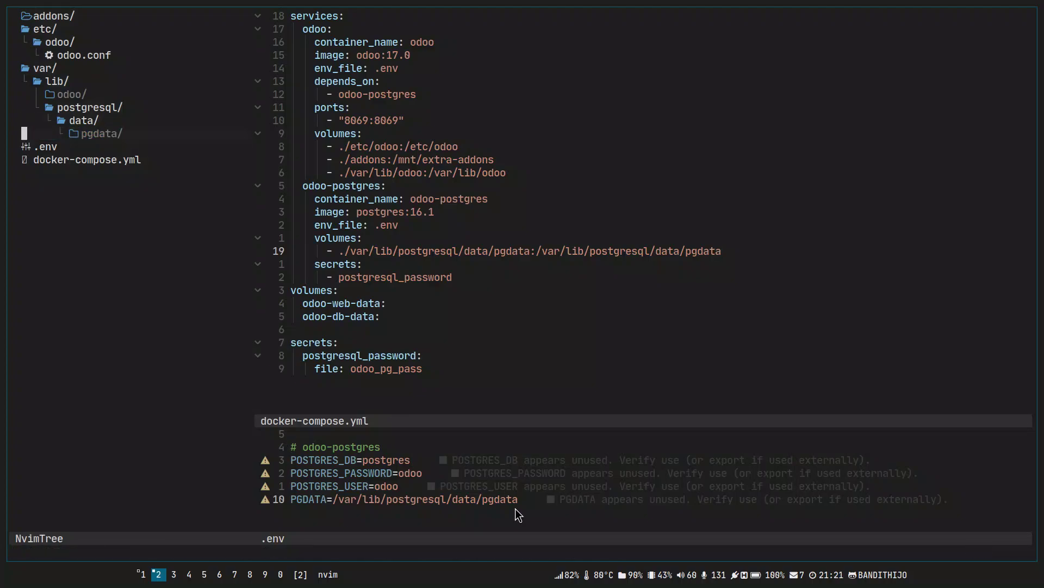
key("shift+v")
key("Escape")
key("k")
key("k")
key("k")
Delete the odoo-postgres secrets lines, including the postgresql_password entry.
key("Return")
key("ctrl+w")
key("l")
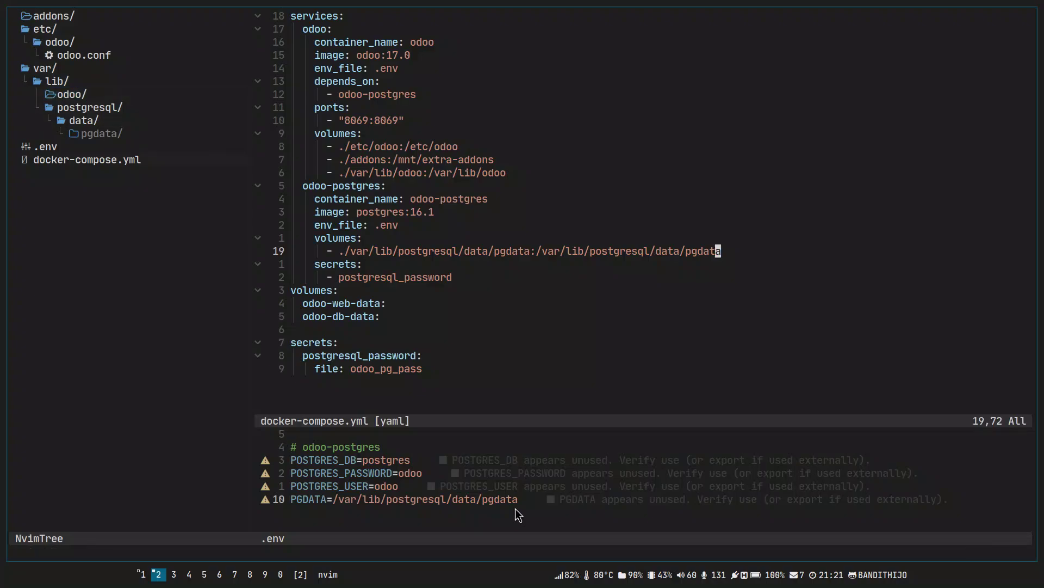
key("j")
key("V")
key("j")
key("d")
Delete the top-level volumes block with its named volumes.
key("k")
key("k")
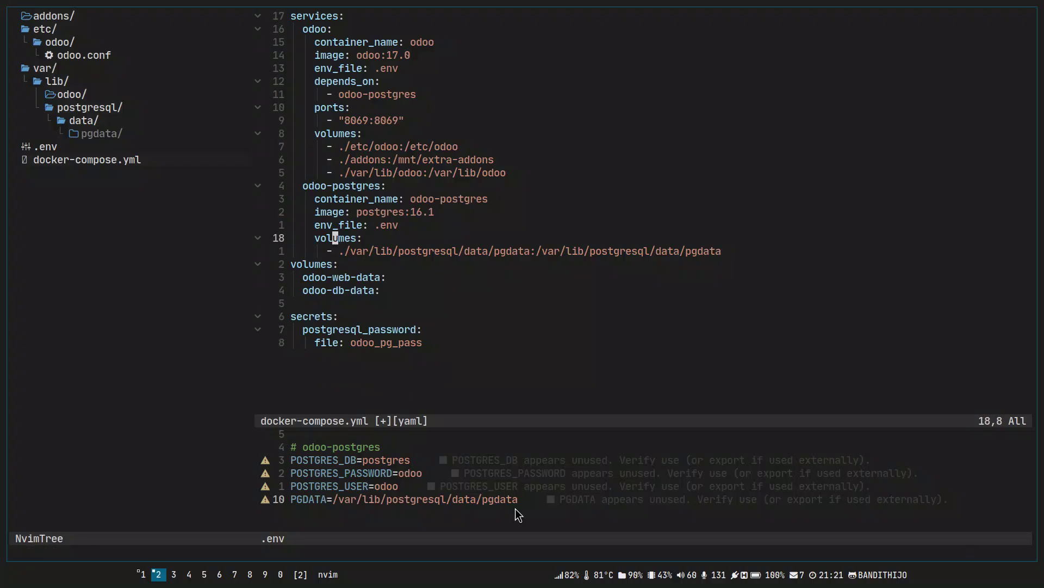
key("k")
key("V")
key("k")
key("Escape")
key("j")
key("j")
key("j")
key("j")
key("j")
key("k")
key("V")
Review the remaining lines down to the secrets block and save docker-compose.yml.
key("j")
key("j")
key("d")
key("k")
key("k")
key("j")
key("V")
key("Escape")
key("k")
key("k")
key("k")
key("k")
key("k")
key("k")
key("k")
key("j")
key("V")
key("Escape")
key("j")
key("j")
key("j")
key("j")
key("G")
key("k")
key("k")
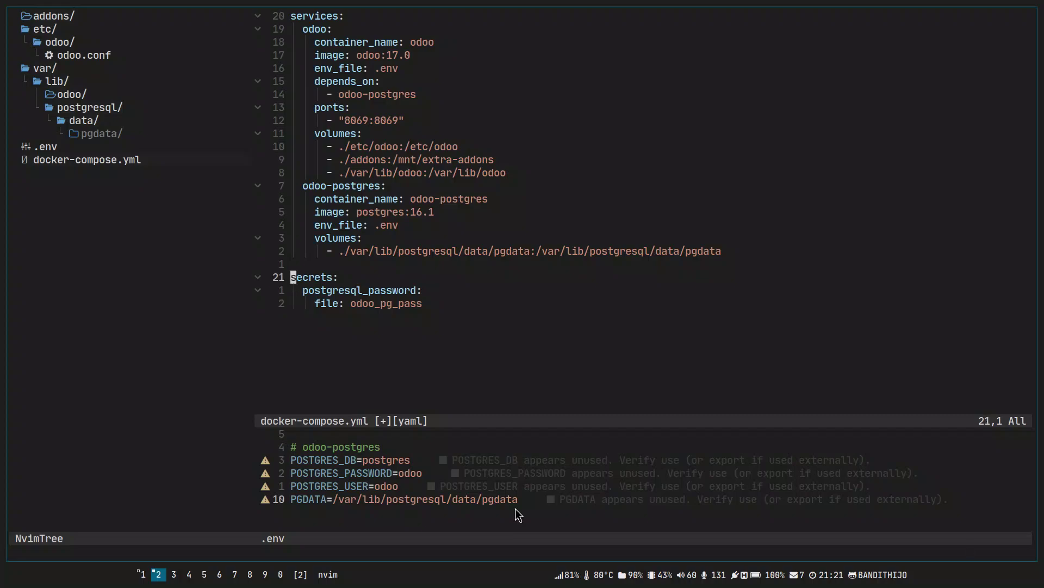
type(":w")
key("Return")
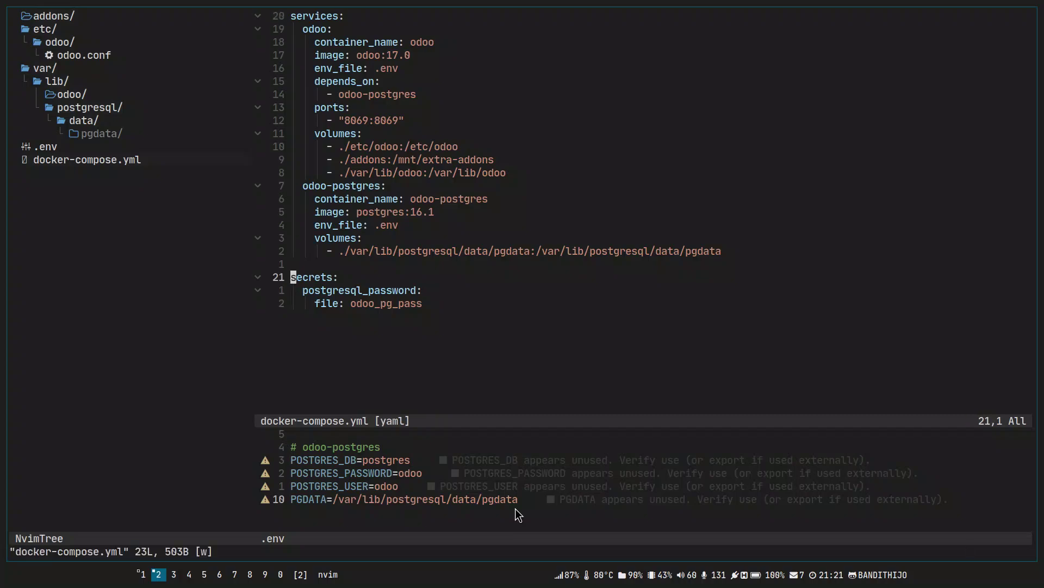
Delete the top-level secrets block.
key("j")
key("k")
key("V")
key("j")
key("j")
key("d")
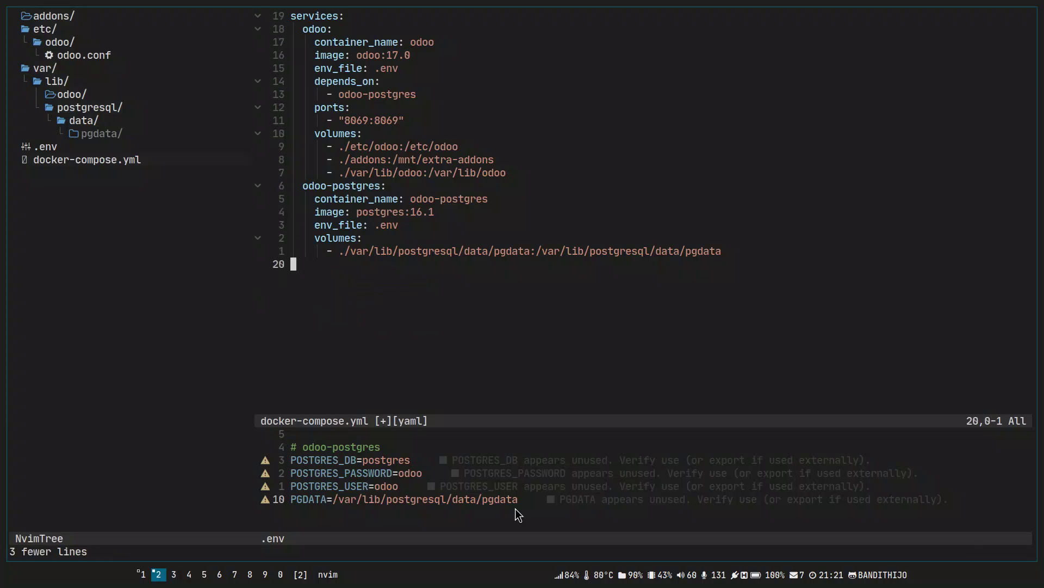
Check the top of .env, then go back to docker-compose.yml.
key("ctrl+w")
key("j")
key("0")
key("g")
key("g")
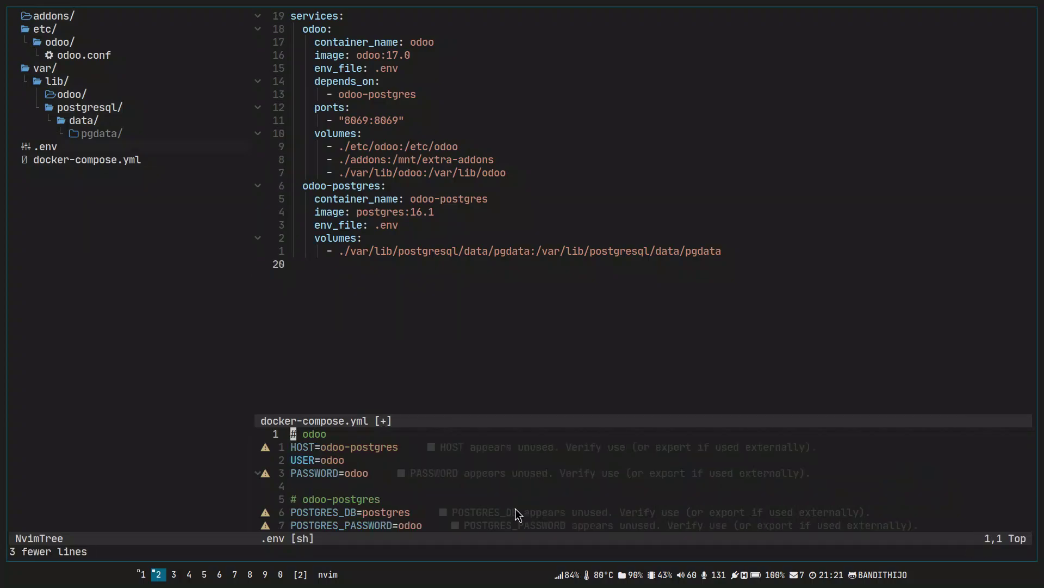
key("ctrl+w")
Return to docker-compose.yml and move around the file to find the odoo data volume line.
key("k")
key("i")
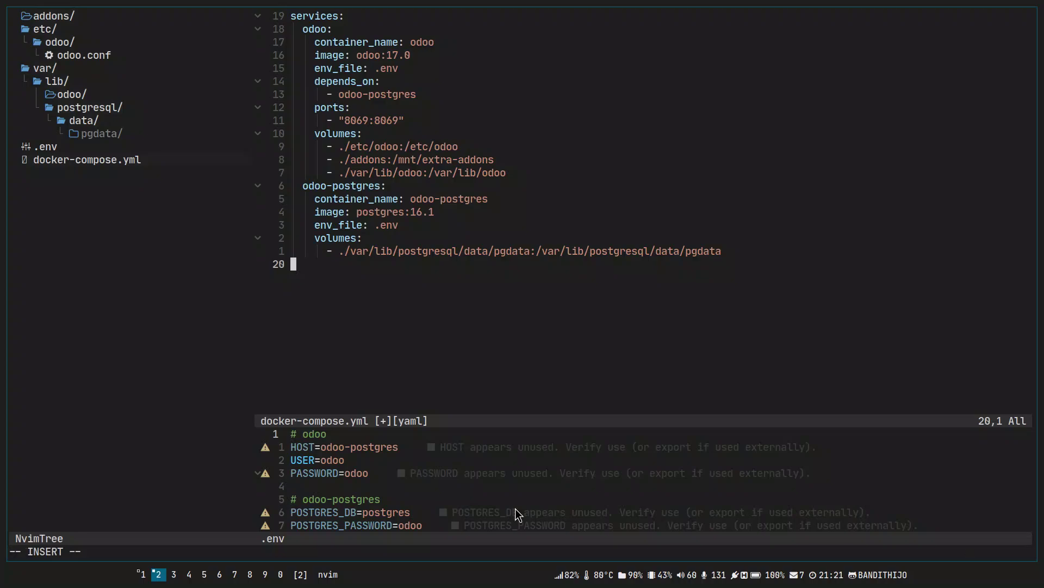
key("Escape")
key("k")
key("6")
key("k")
key("g")
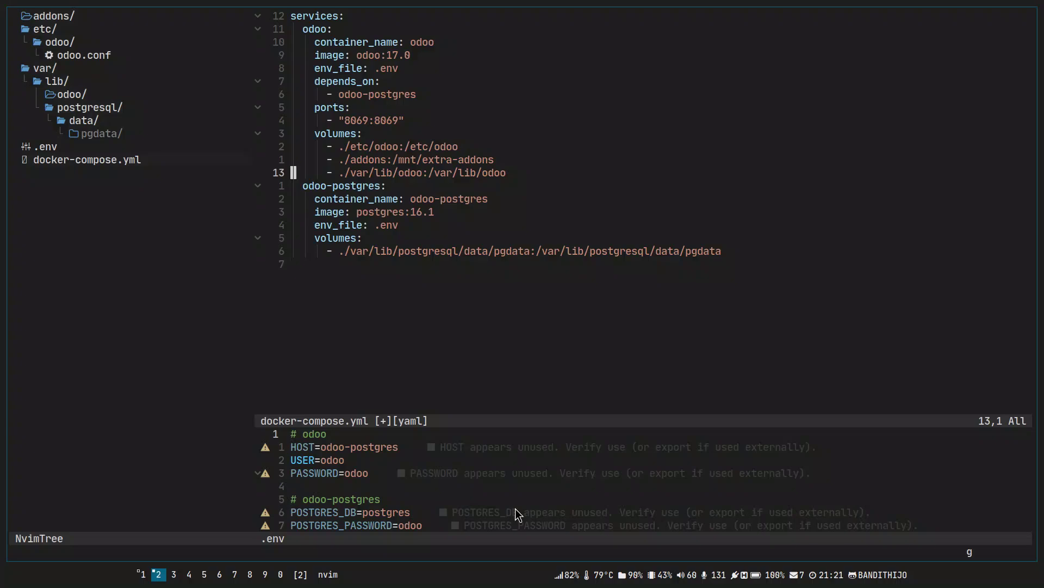
key("g")
key("j")
key("j")
key("k")
key("shift+v")
key("shift+g")
key("Escape")
key("k")
key("g")
key("g")
key("j")
key("j")
key("j")
key("j")
key("j")
key("j")
key("j")
key("j")
key("j")
key("j")
key("j")
key("j")
Cut the two depends_on: odoo-postgres lines and paste them below the last odoo volume line.
key("k")
key("k")
key("k")
key("k")
key("k")
key("k")
key("k")
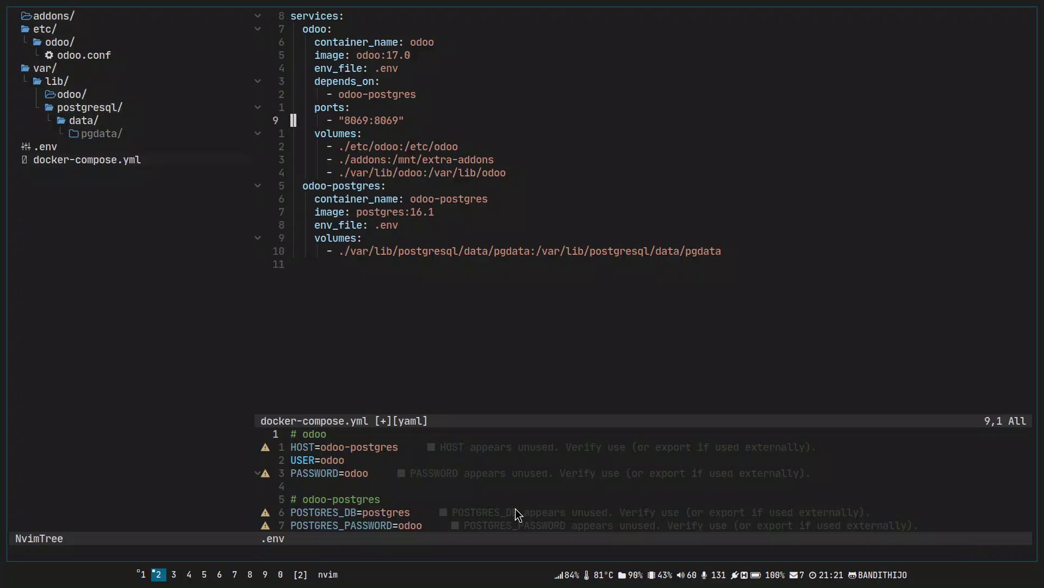
key("shift+v")
key("j")
key("d")
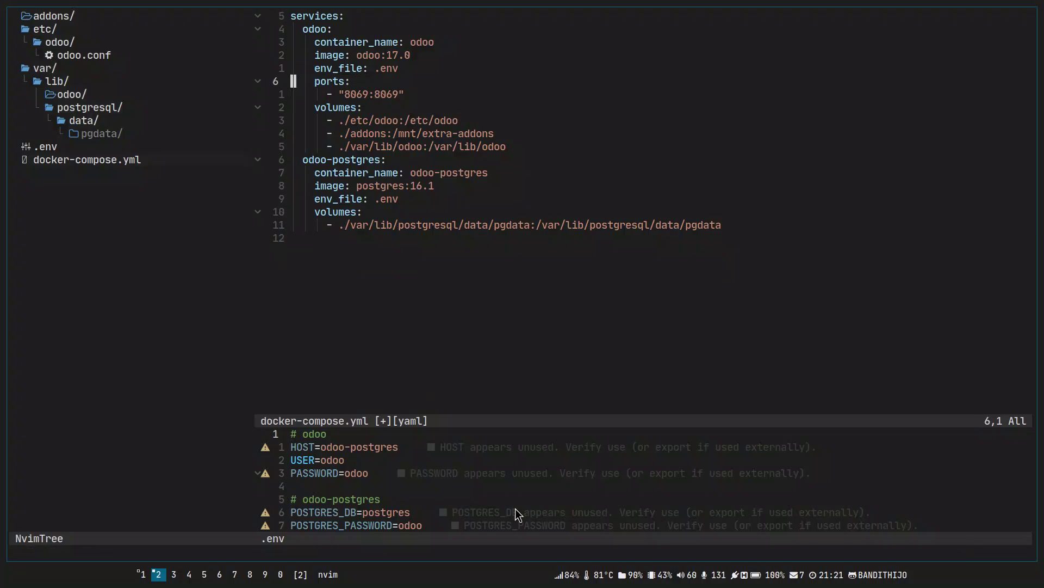
key("j")
key("j")
key("j")
key("j")
key("j")
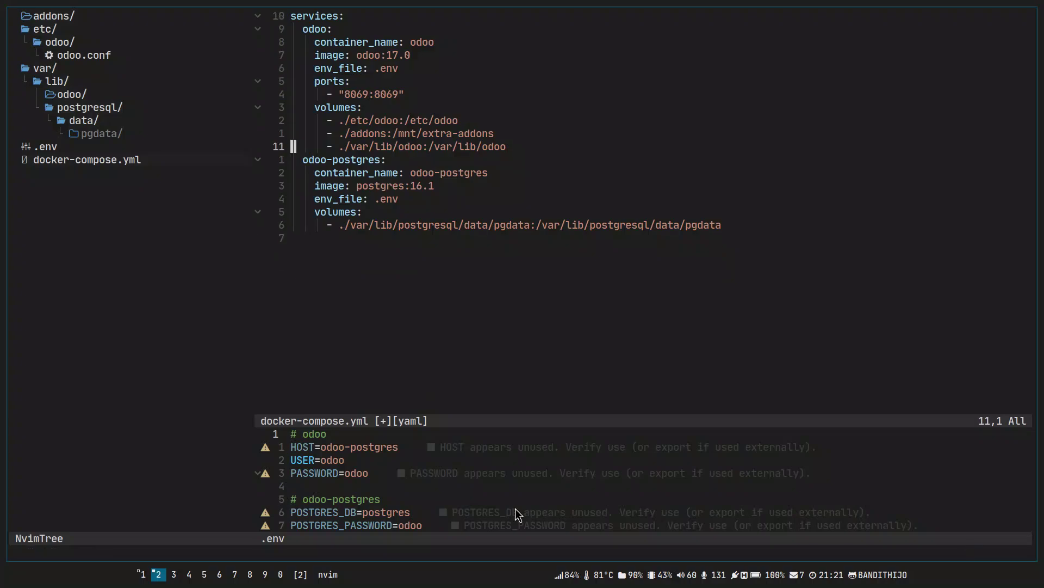
key("p")
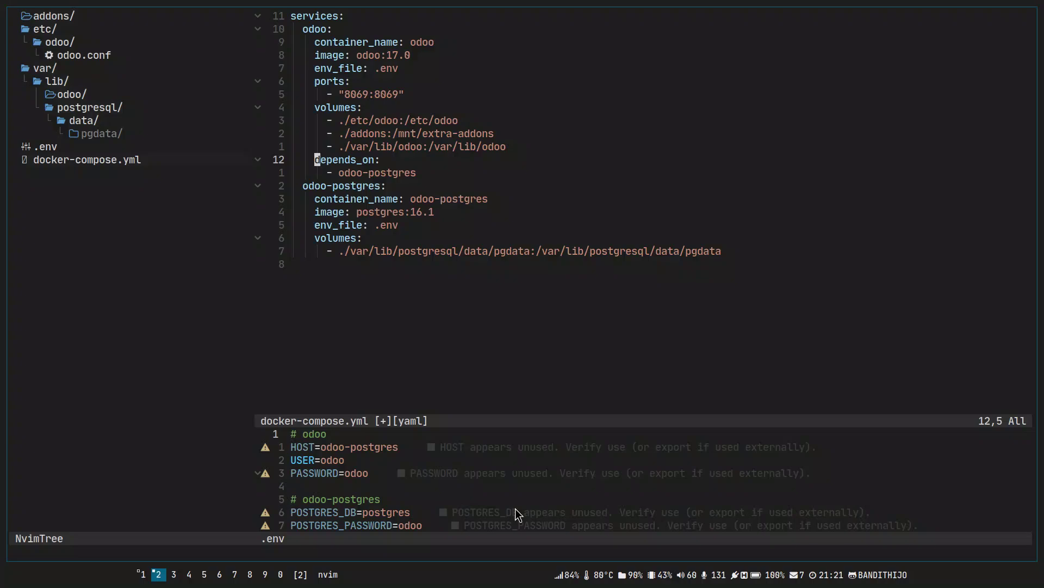
Add 'networks: - odoo-network' under the odoo service's dependency and save.
key("j")
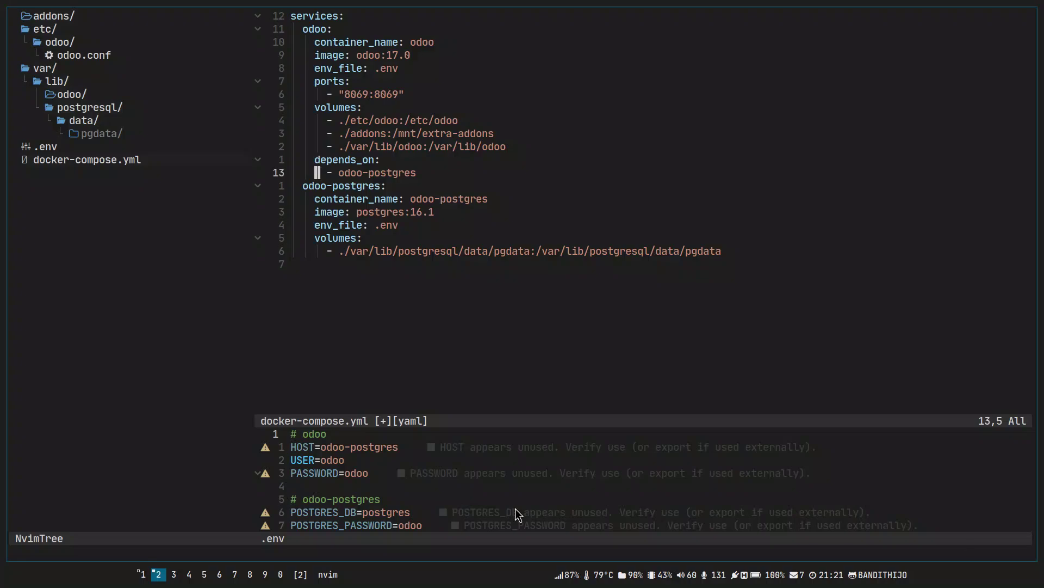
key("o")
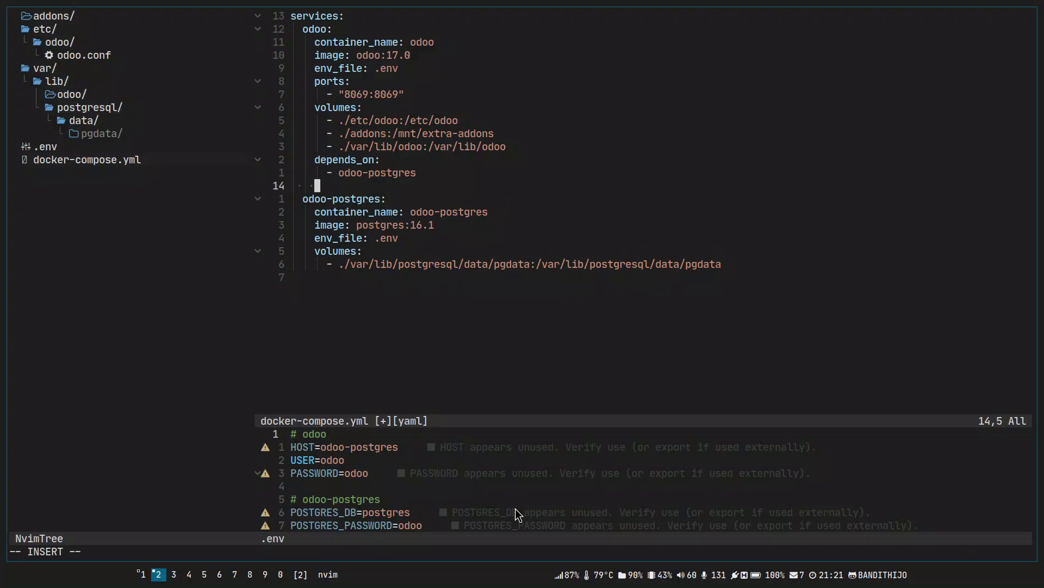
type("network")
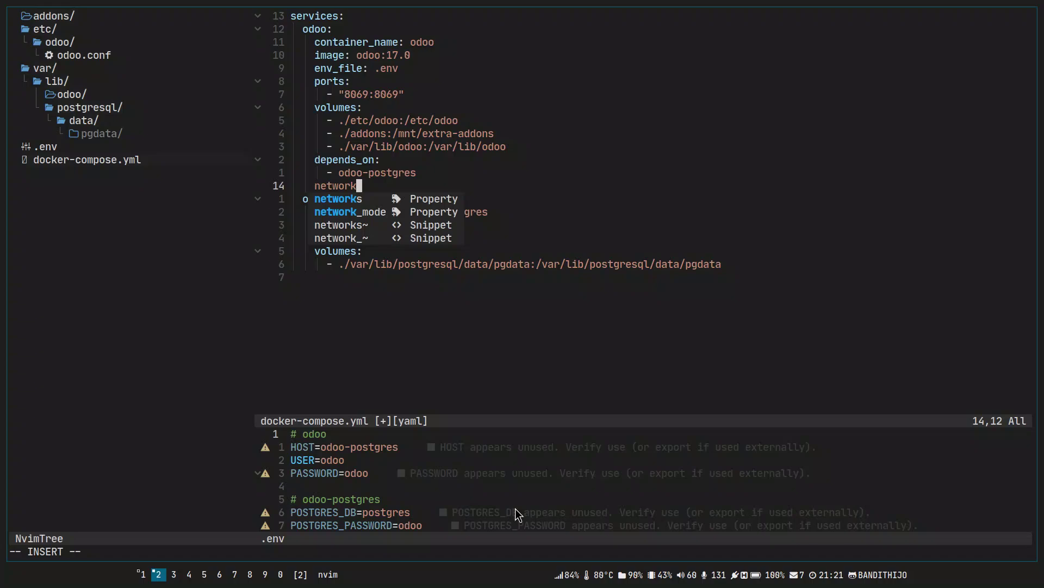
type("s:")
key("Return")
type("- ")
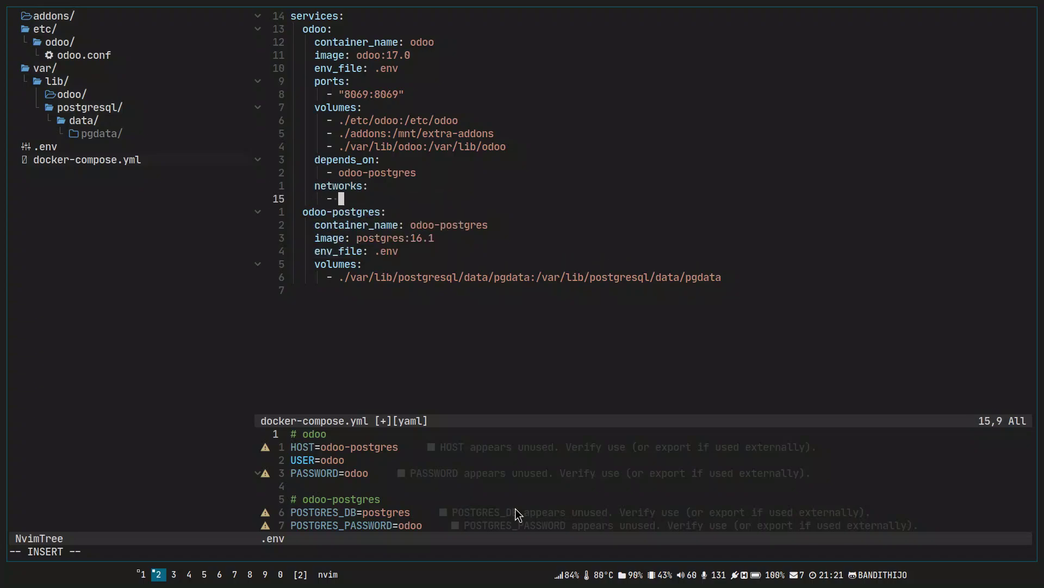
type("odoo-network")
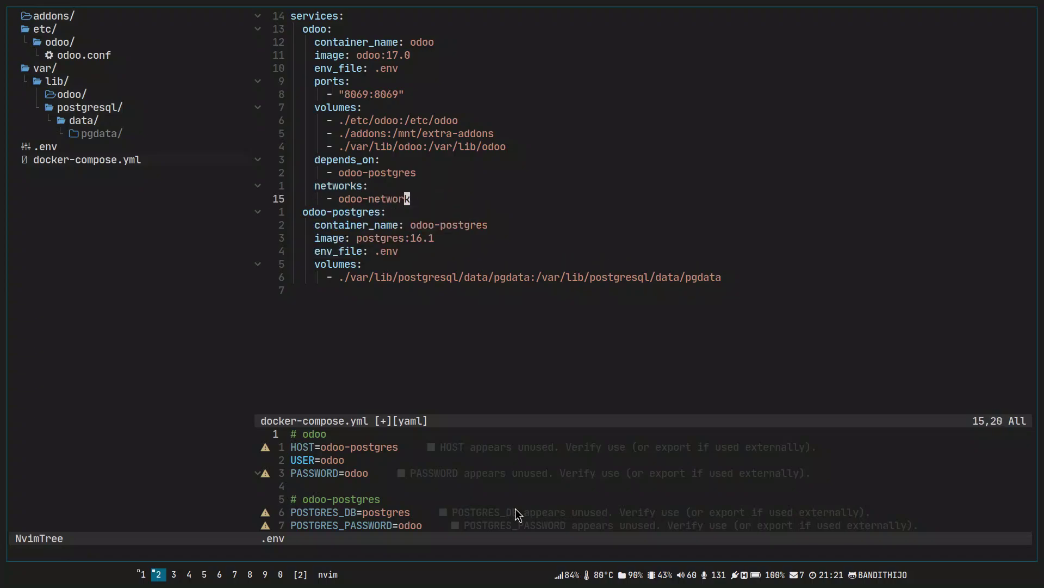
key("Escape")
type(":w")
key("Return")
Copy the networks block to the postgres service at the file end and save.
key("k")
key("shift+v")
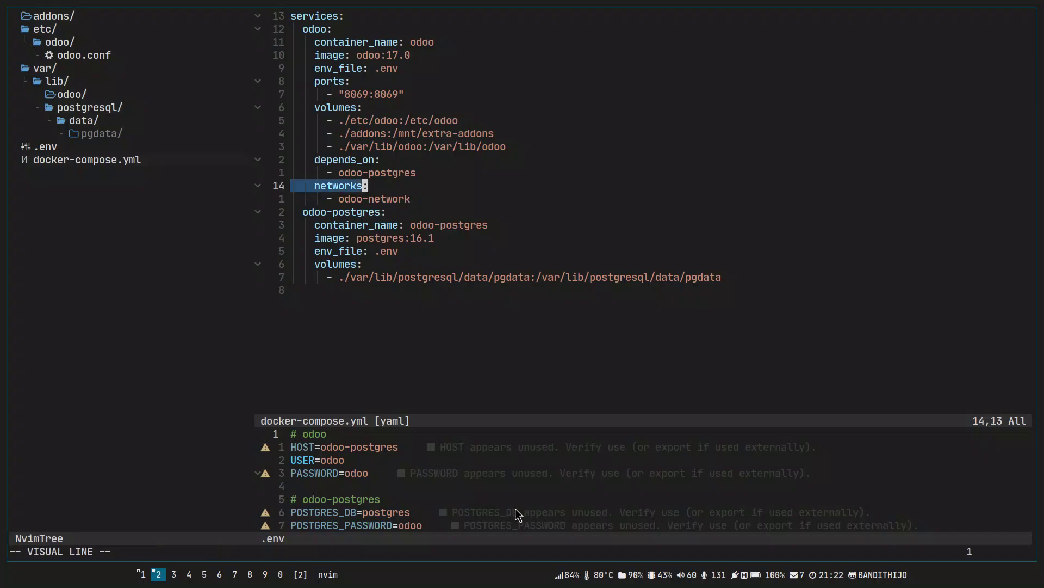
key("j")
key("y")
key("shift+g")
key("shift+p")
type(":w")
key("Return")
Declare a top-level 'networks: odoo-network: driver: bridge' at the end of the file and save.
key("j")
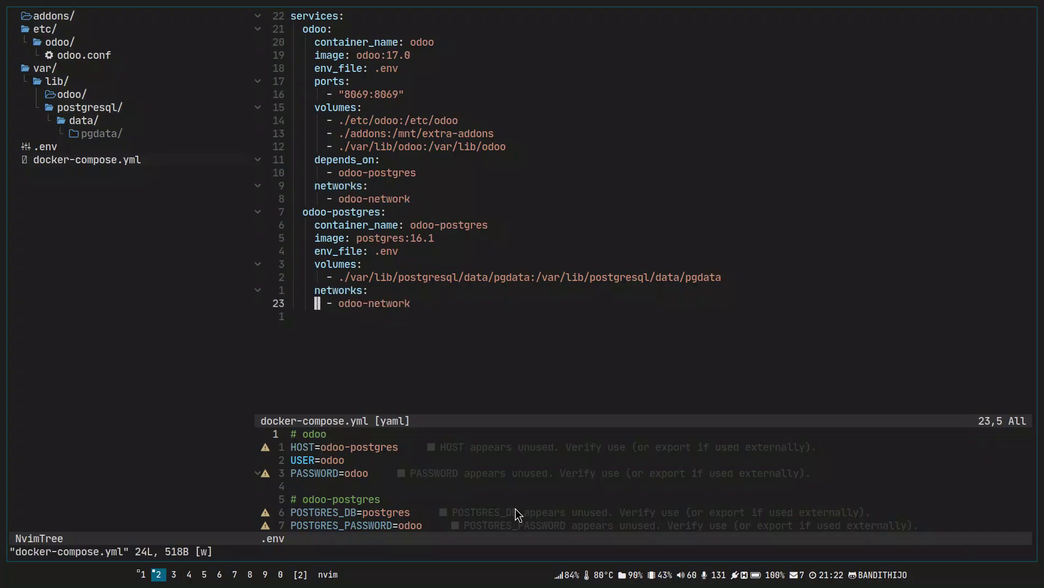
key("j")
type("i")
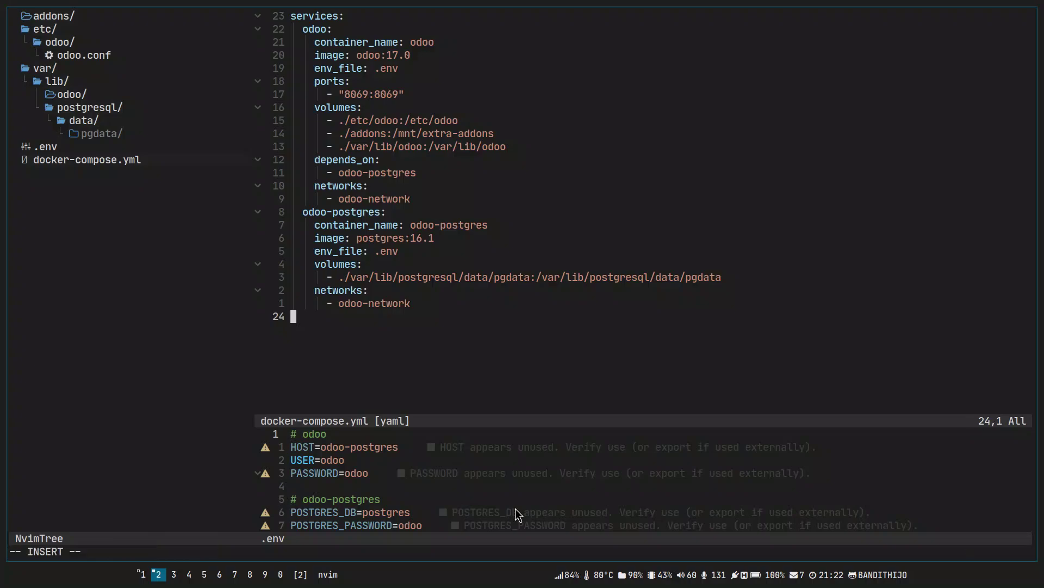
type("networks:")
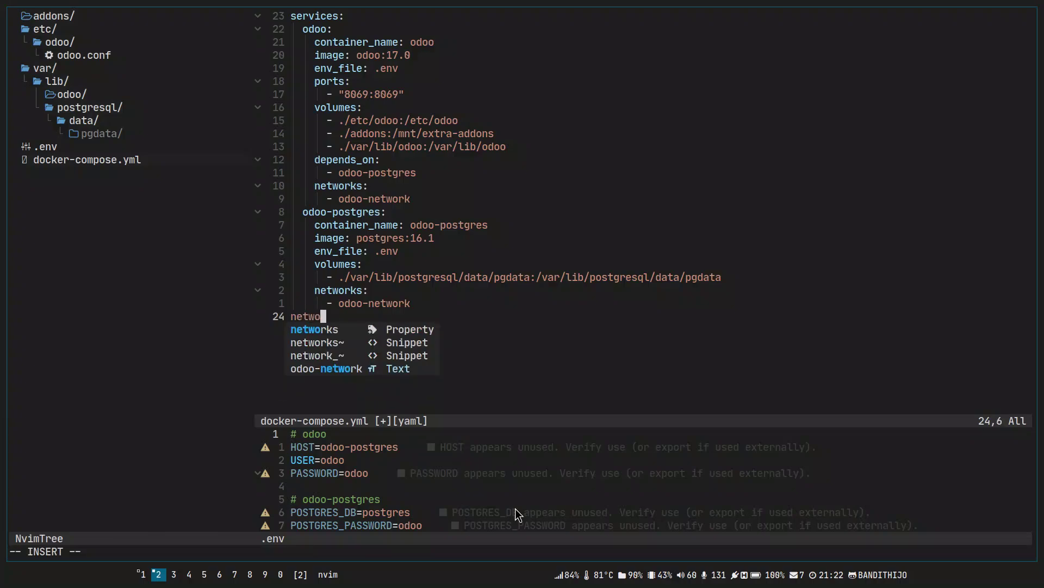
key("Return")
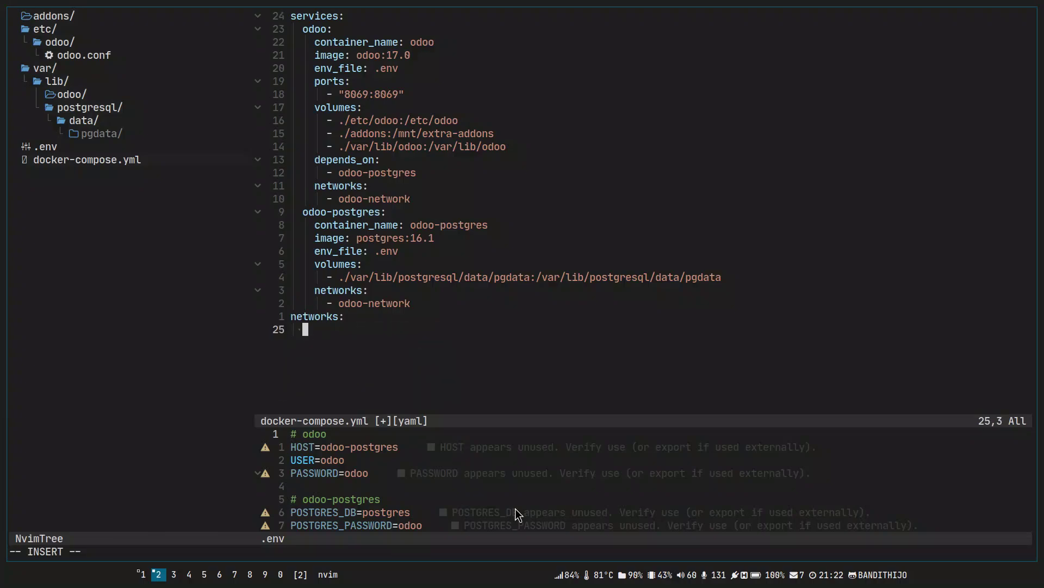
type("odo")
key("Tab")
key("Tab")
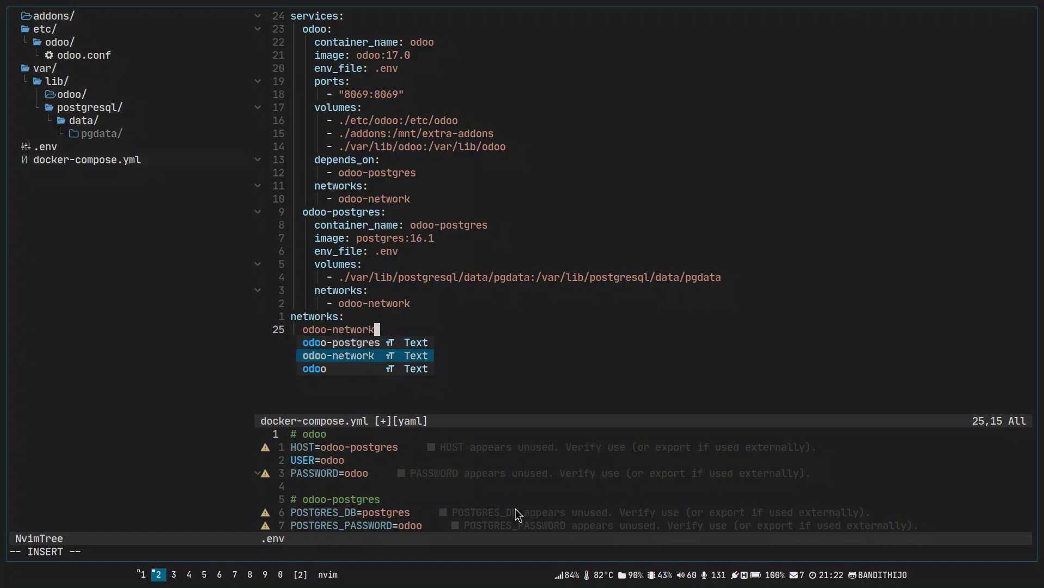
type(":")
key("Return")
type("d")
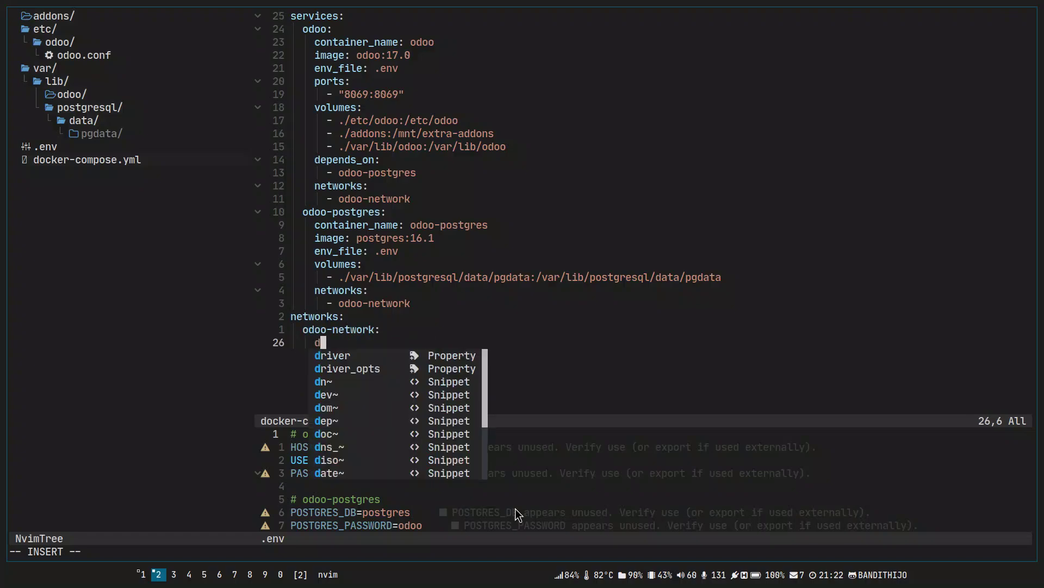
type("river: bridge")
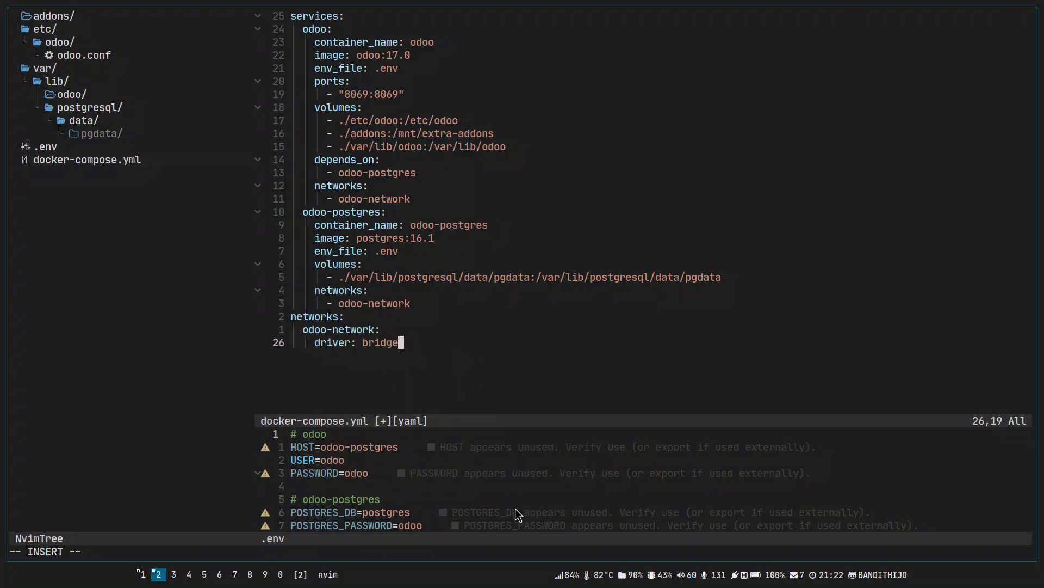
key("Escape")
type(":w")
key("Return")
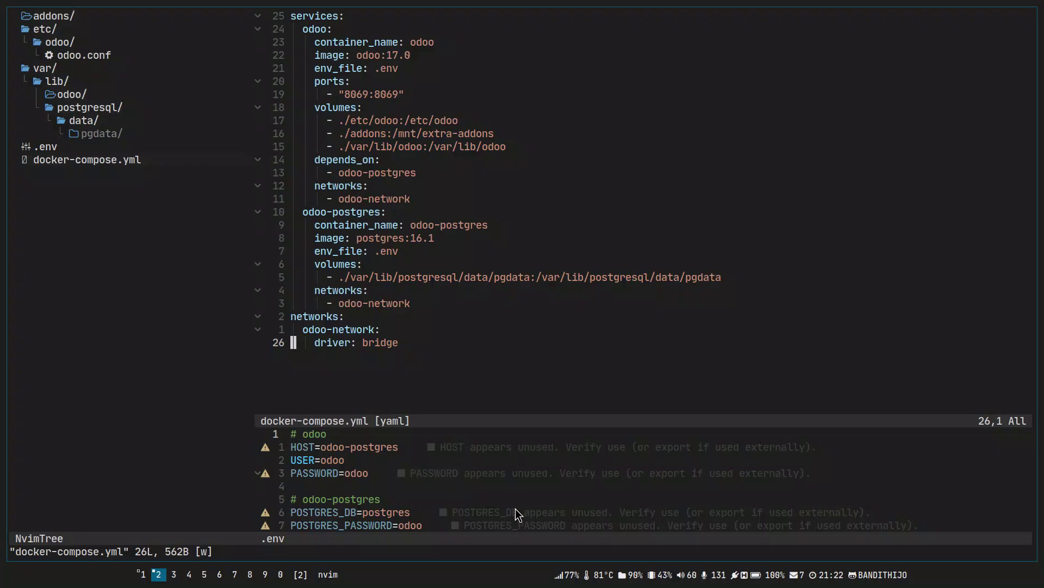
Review the finished docker-compose.yml, then quit Neovim with :qa.
key("g")
key("g")
key("j")
key("j")
key("j")
key("shift+g")
key("k")
key("k")
key("k")
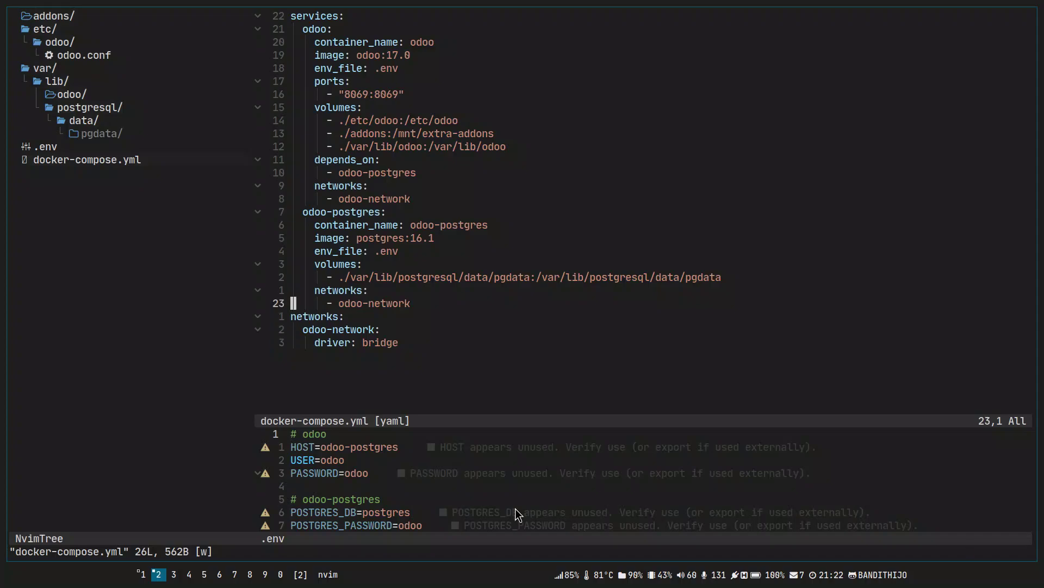
key("j")
key("g")
key("g")
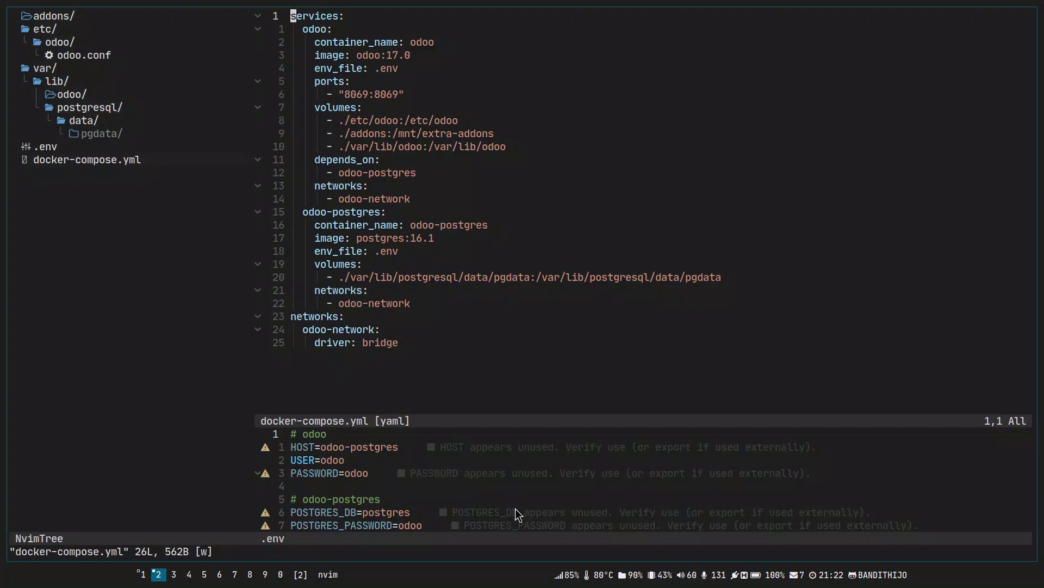
type(":qa")
key("Return")
Start a tmux session named odoo and launch Neovim inside it.
key("ctrl+l")
type("tmux ")
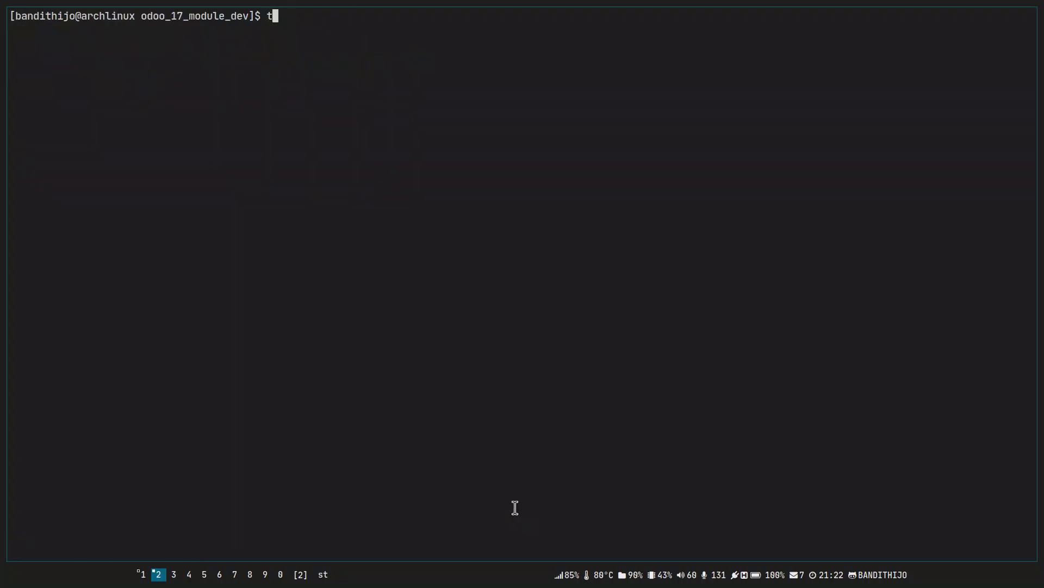
type("-")
key("BackSpace")
type("new -s odoo")
key("Return")
type("nvim")
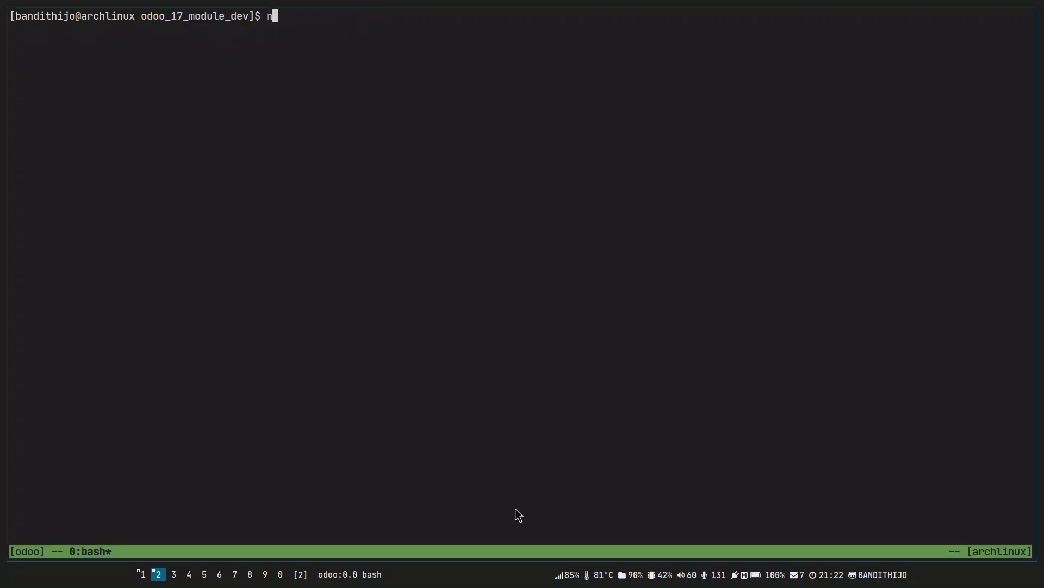
key("Return")
Open docker-compose.yml from NvimTree, with .env in a split below it.
key("j")
key("j")
key("j")
key("j")
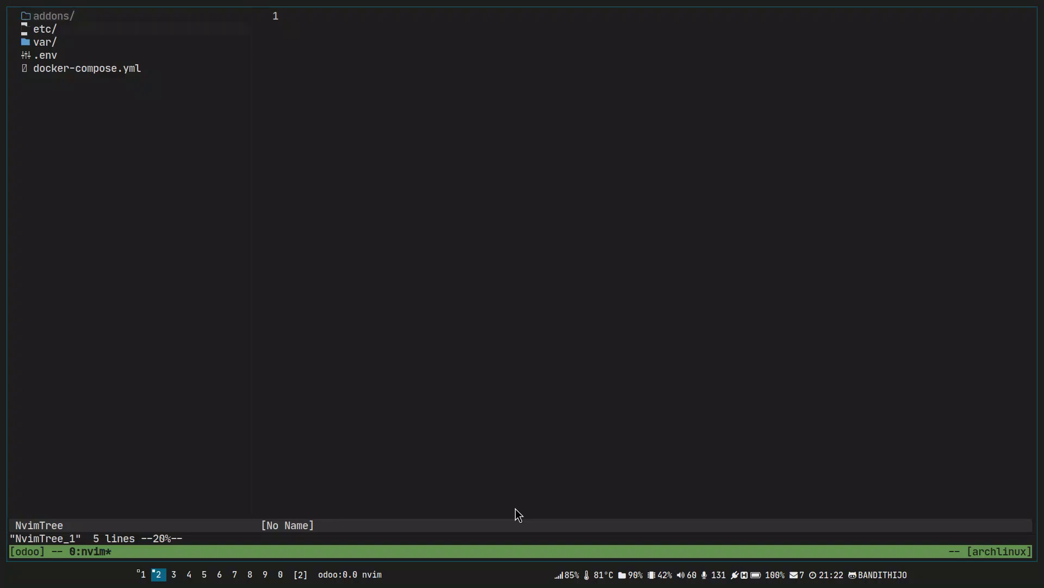
key("Return")
key("ctrl+w")
key("h")
key("k")
key("k")
key("k")
key("j")
key("j")
key("ctrl+x")
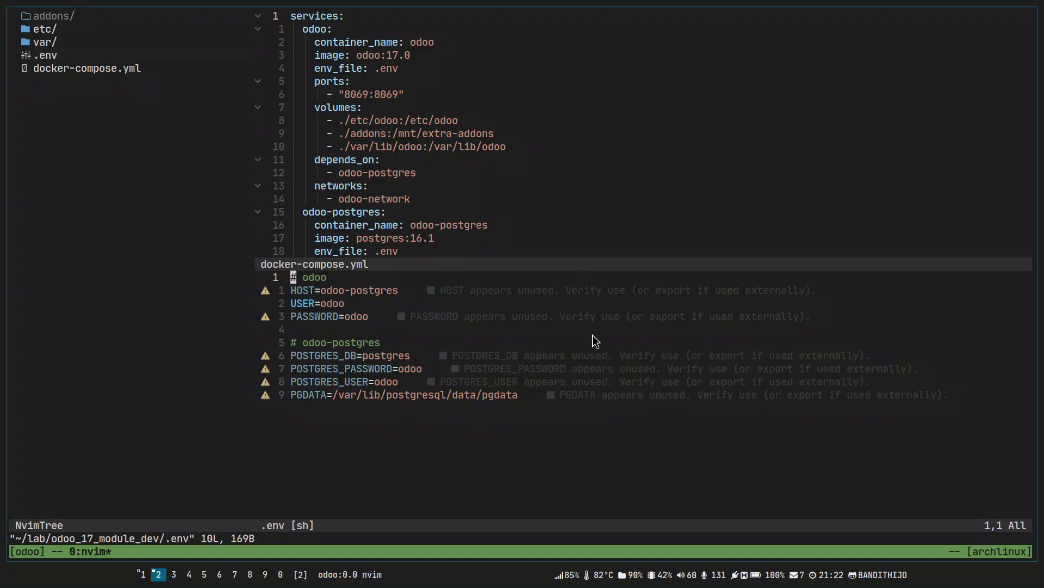
Enlarge the docker-compose.yml pane, then add a second tmux window with a fresh shell.
left_click_drag(594, 264, 599, 407)
left_click(610, 345)
key("0")
key("g")
key("g")
key("j")
key("j")
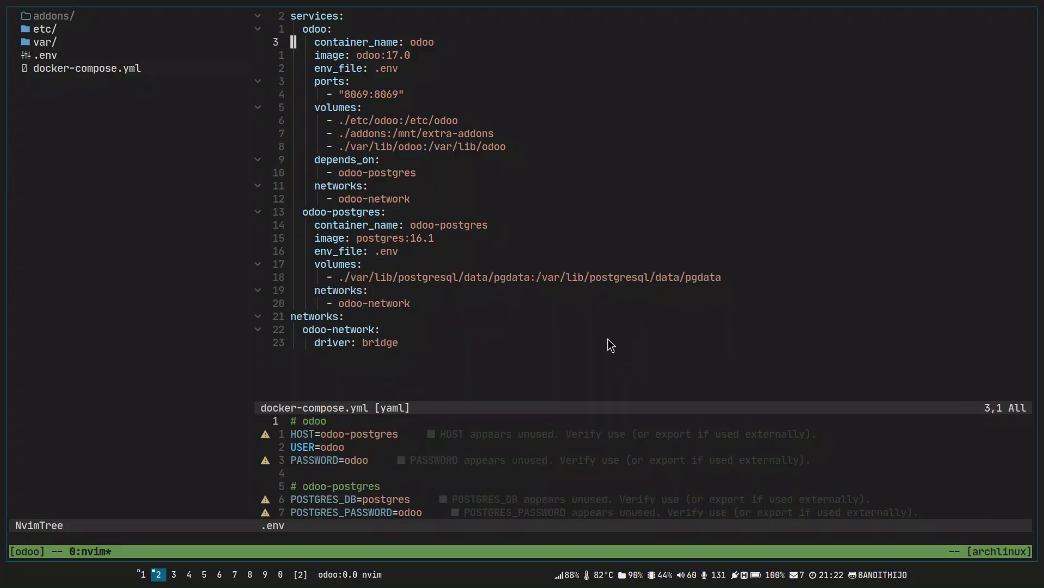
key("k")
key("k")
key("ctrl+b")
key("c")
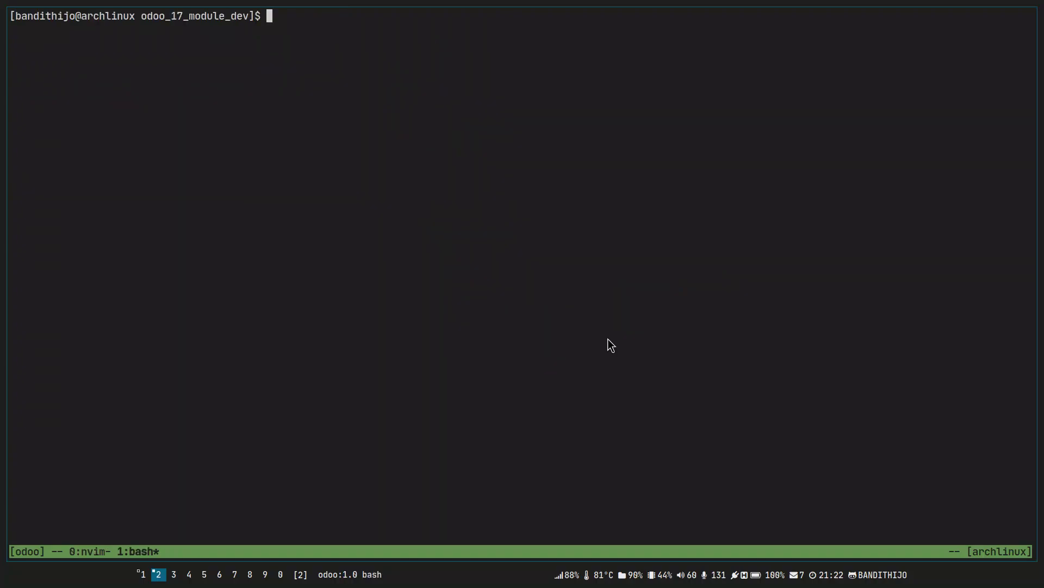
Try 'docker compose start -d' and 'docker compose start d'; both fail (unknown flag, no such service).
type("docker compose start")
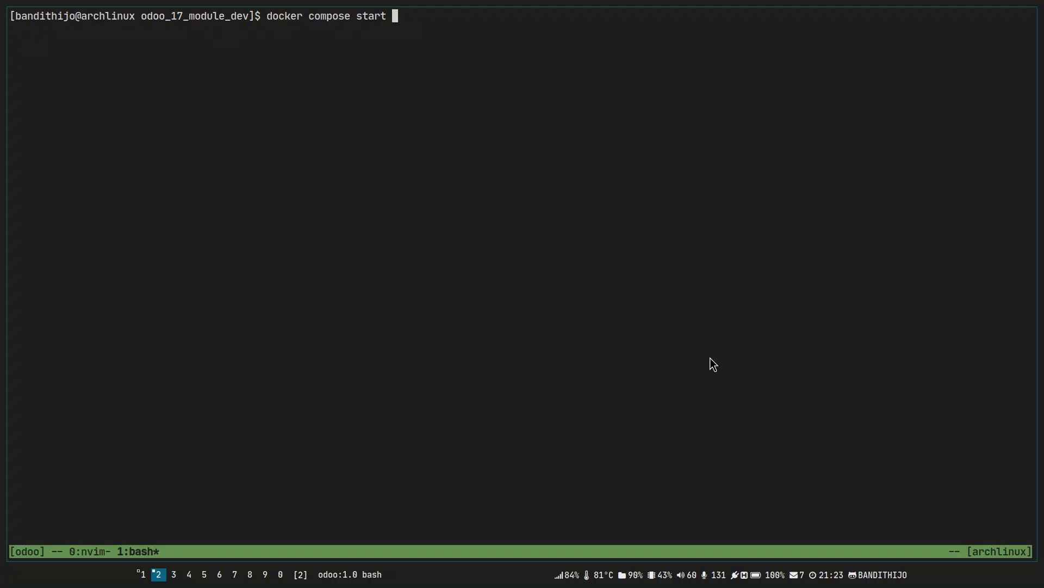
type("-d")
key("Return")
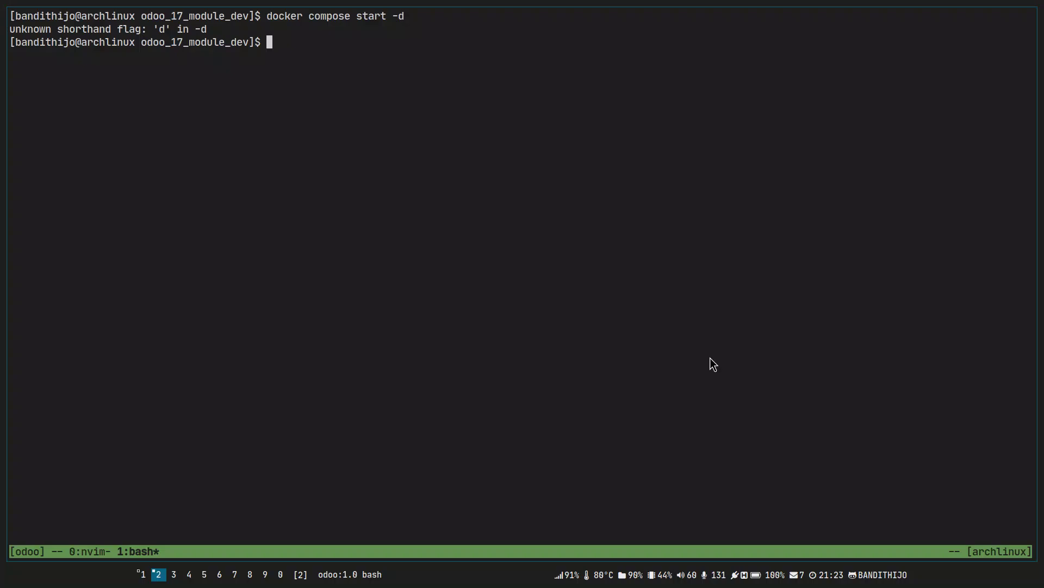
key("Up")
key("Left")
key("BackSpace")
key("Return")
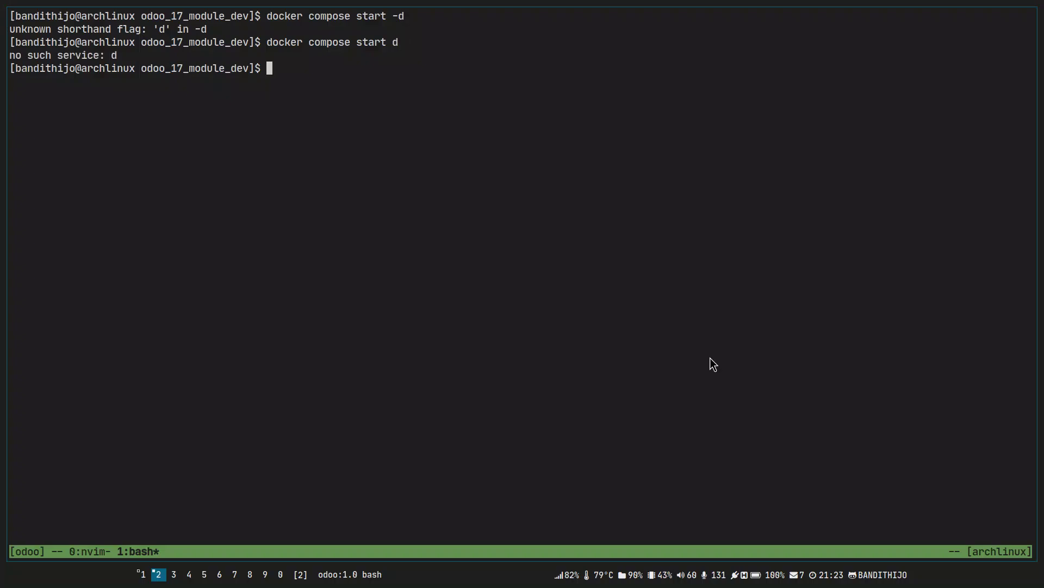
List the project folder with ll, showing addons, etc, var and docker-compose.yml.
type("ll")
key("Return")
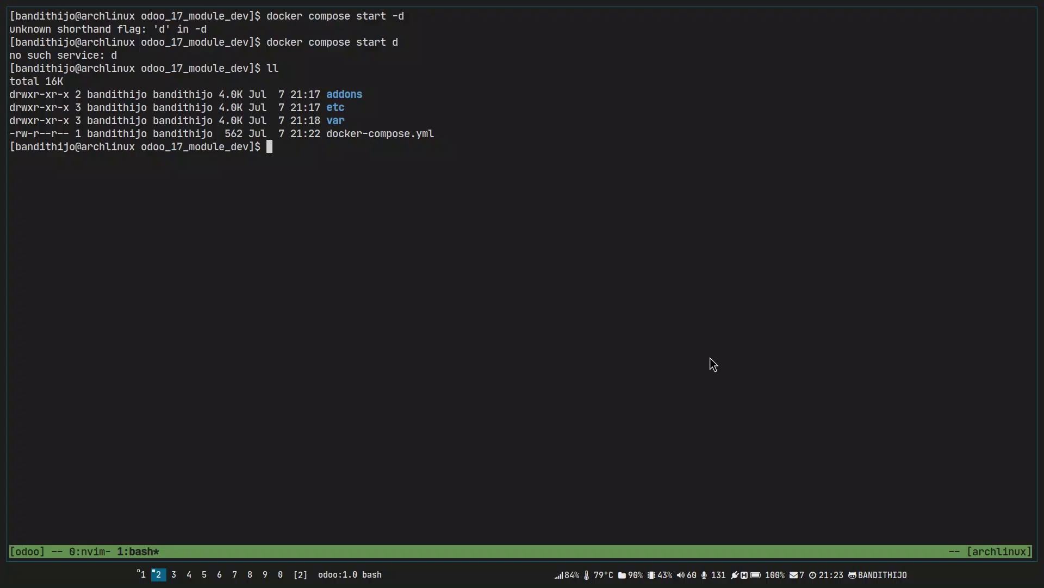
type("docker compose start")
Run 'docker compose up -d' to create odoo-network and start both containers.
key("BackSpace")
key("BackSpace")
key("BackSpace")
key("BackSpace")
key("BackSpace")
key("BackSpace")
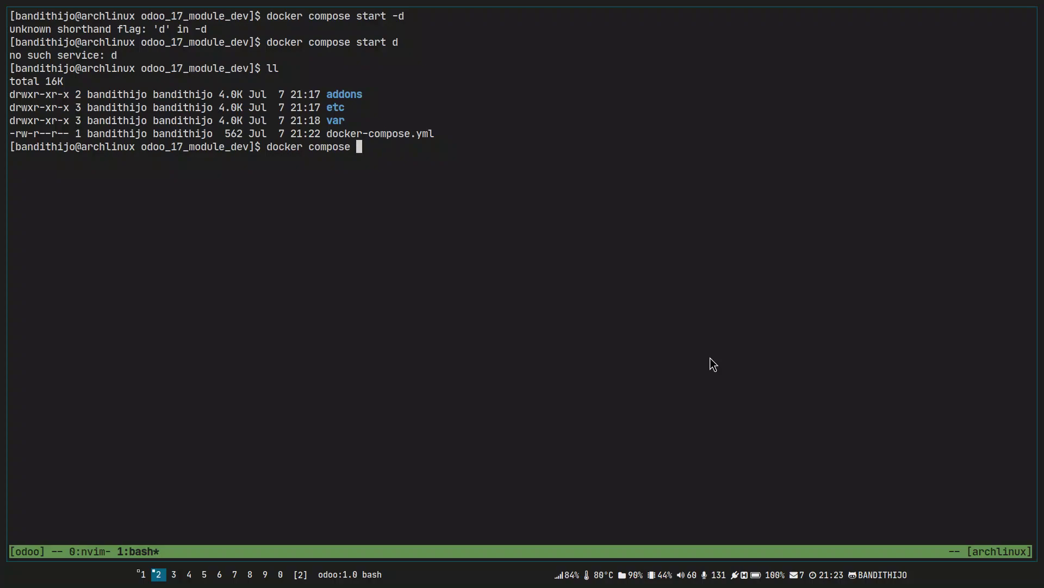
key("ctrl+l")
type("up -")
type("d")
key("Return")
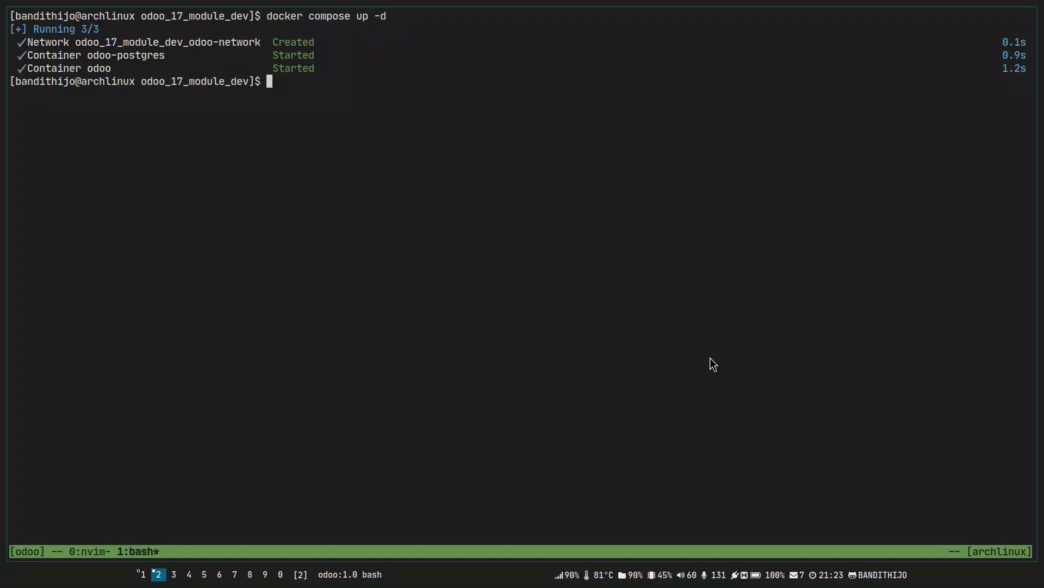
In tmux copy mode, highlight the odoo_17_module_dev_odoo-network, odoo-postgres and odoo names.
key("ctrl+b")
key("bracketleft")
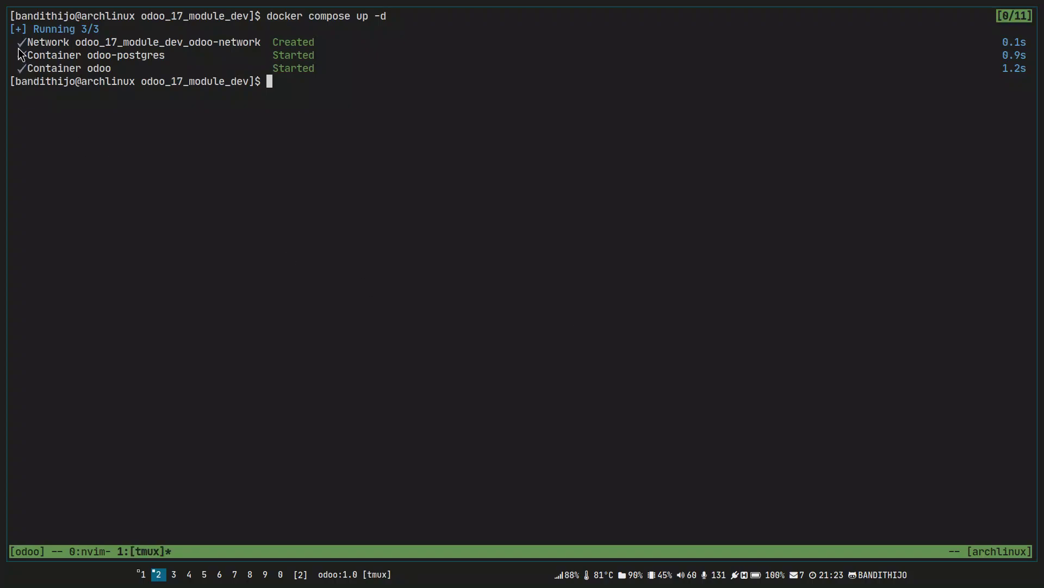
left_click_drag(28, 47, 256, 44)
left_click_drag(78, 46, 246, 20)
left_click_drag(77, 44, 252, 47)
left_click(231, 48)
left_click_drag(89, 58, 159, 56)
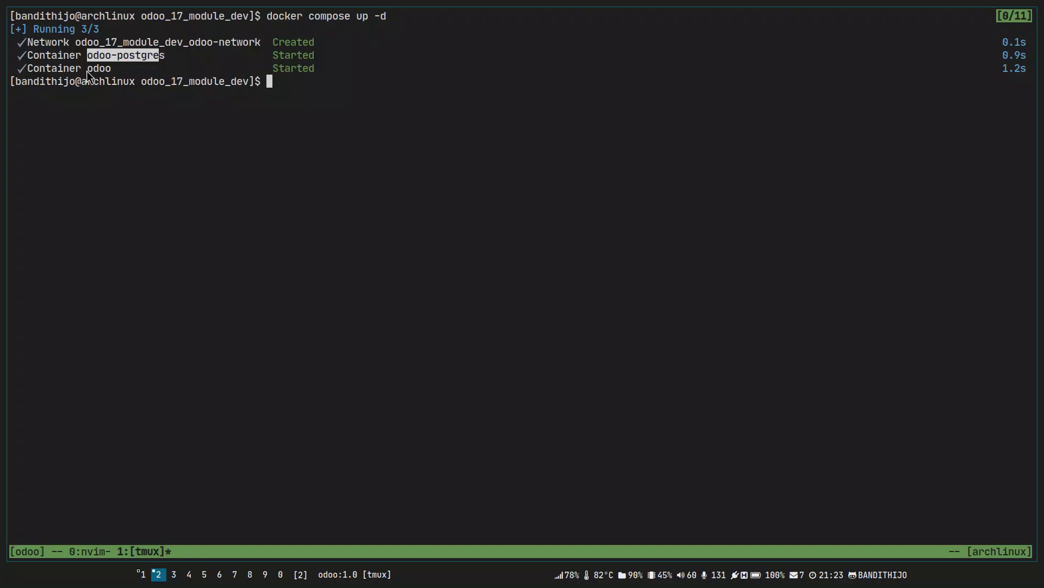
left_click_drag(88, 71, 107, 71)
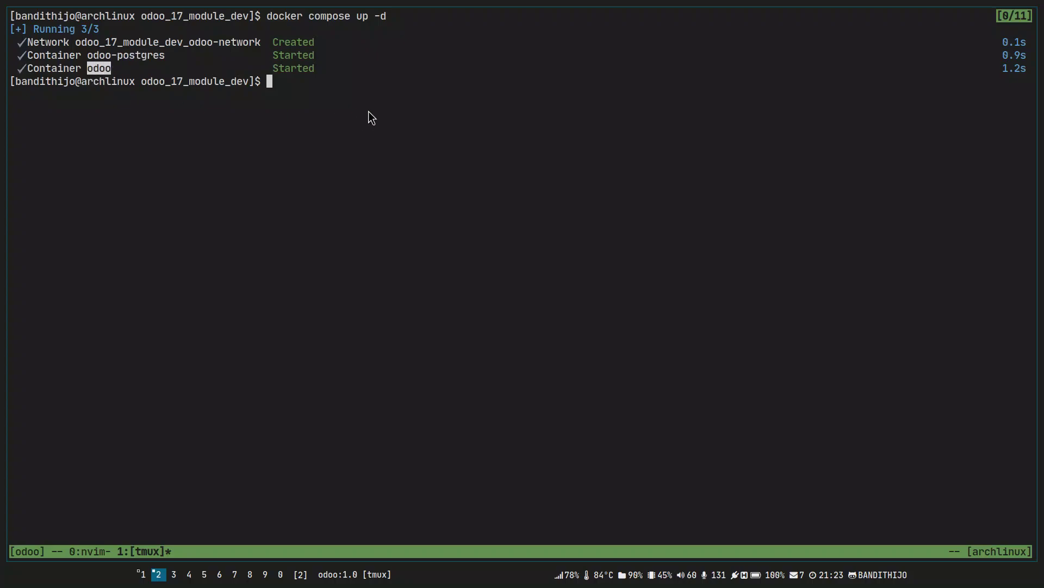
Run 'docker ps -a' and highlight the Up status, odoo/odoo-postgres names and 0.0.0.0:8069 mapping.
key("Escape")
type("qdocker ps -a")
key("Return")
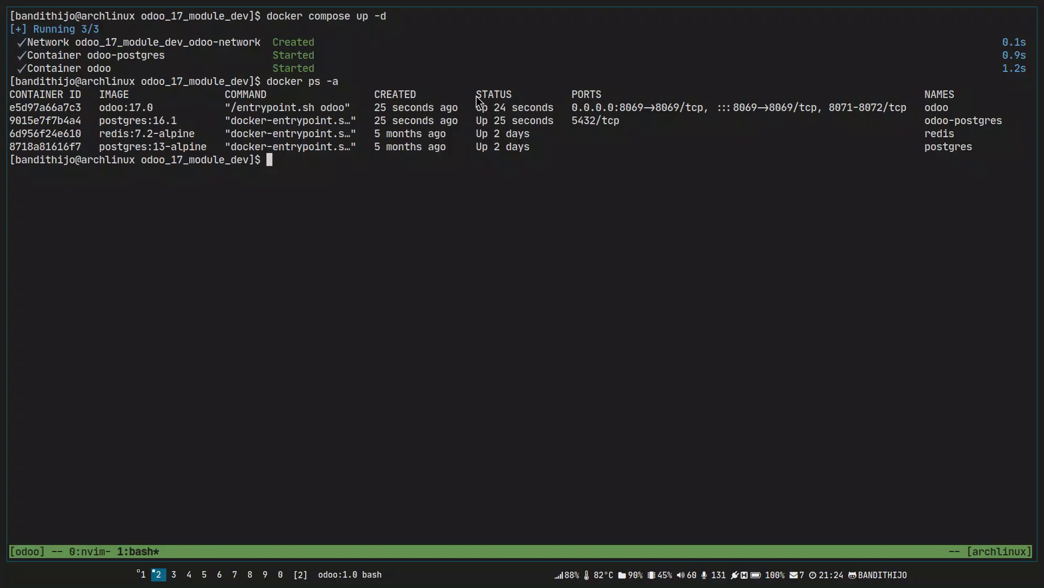
left_click_drag(477, 102, 555, 127)
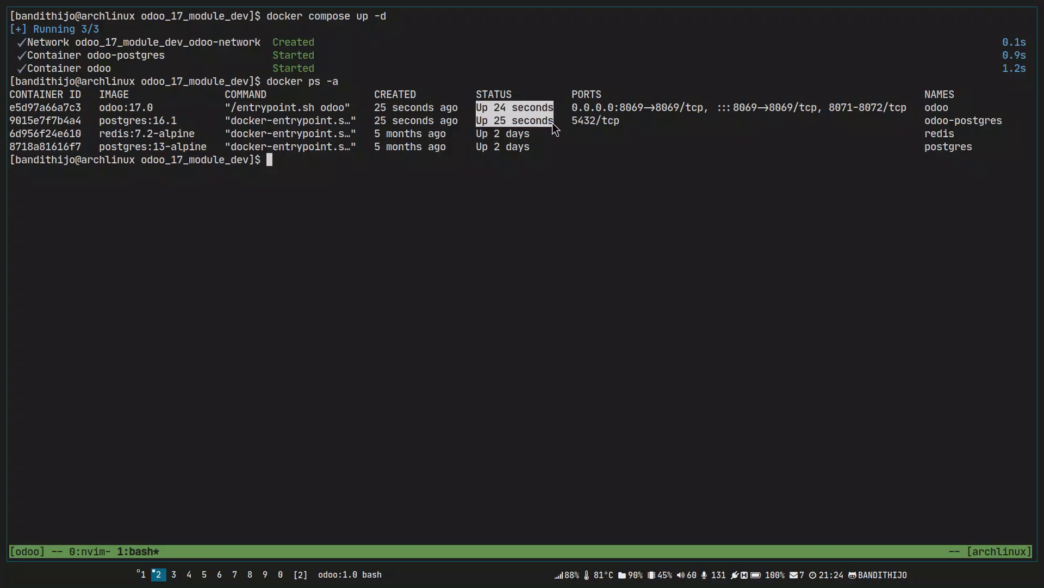
left_click_drag(926, 109, 1001, 126)
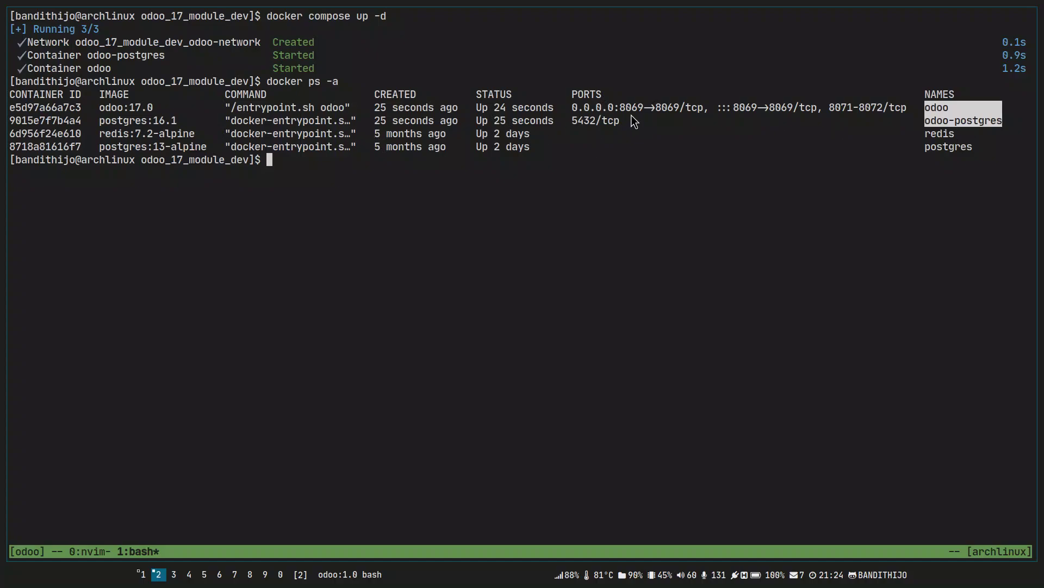
left_click(579, 114)
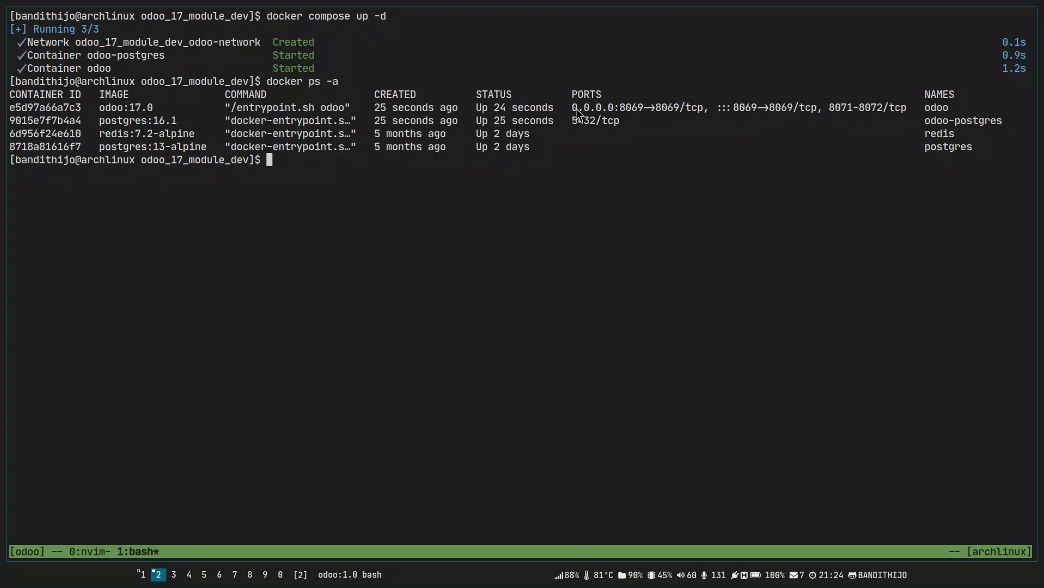
left_click_drag(578, 113, 649, 117)
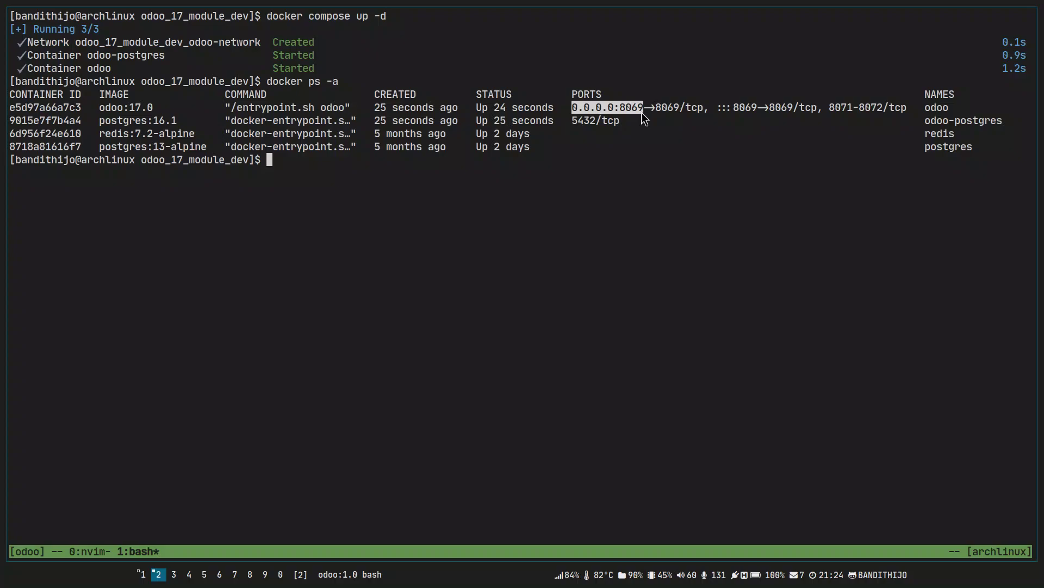
key("super+j")
Load localhost:8069/web in a new Chrome tab, get a 500 Internal Server Error, return to terminal.
key("ctrl+t")
type("loca")
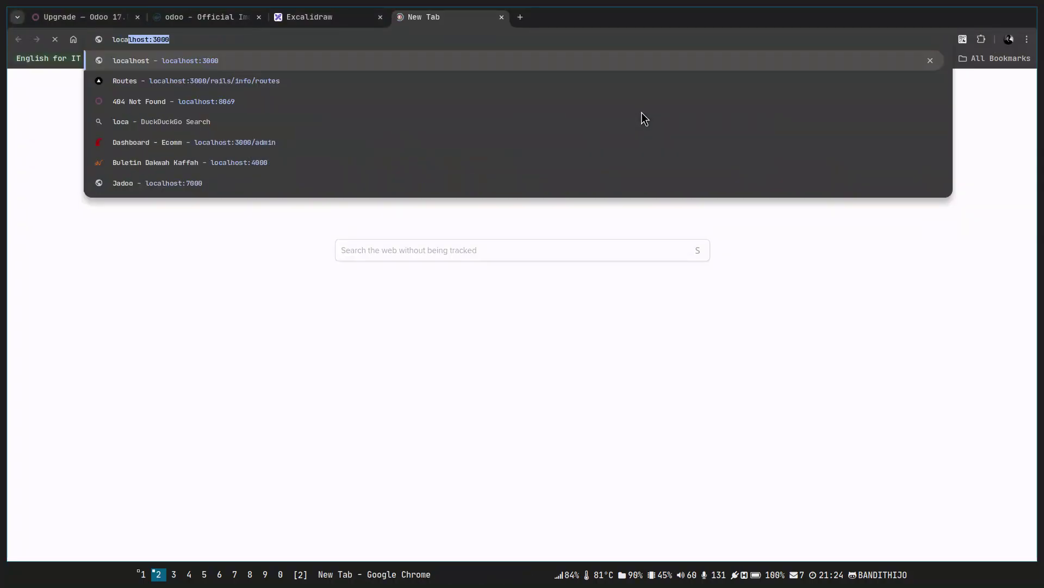
type("lhost:8069")
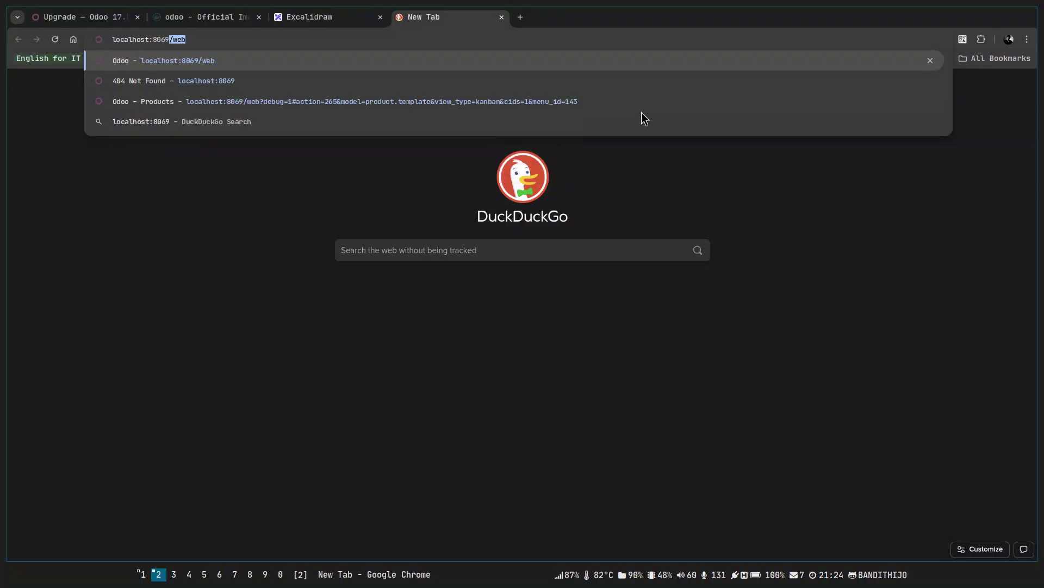
key("Return")
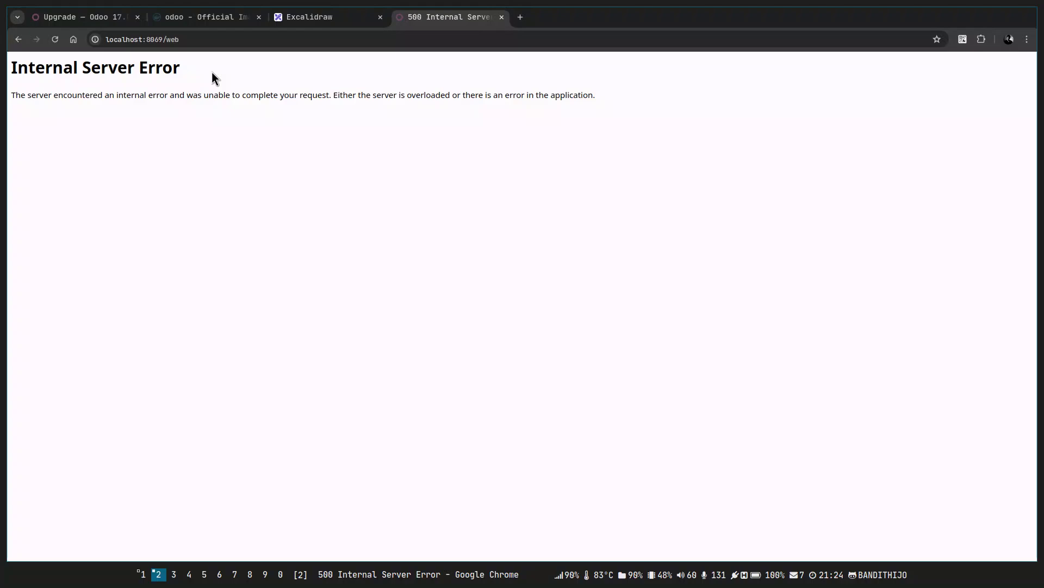
key("alt+Tab")
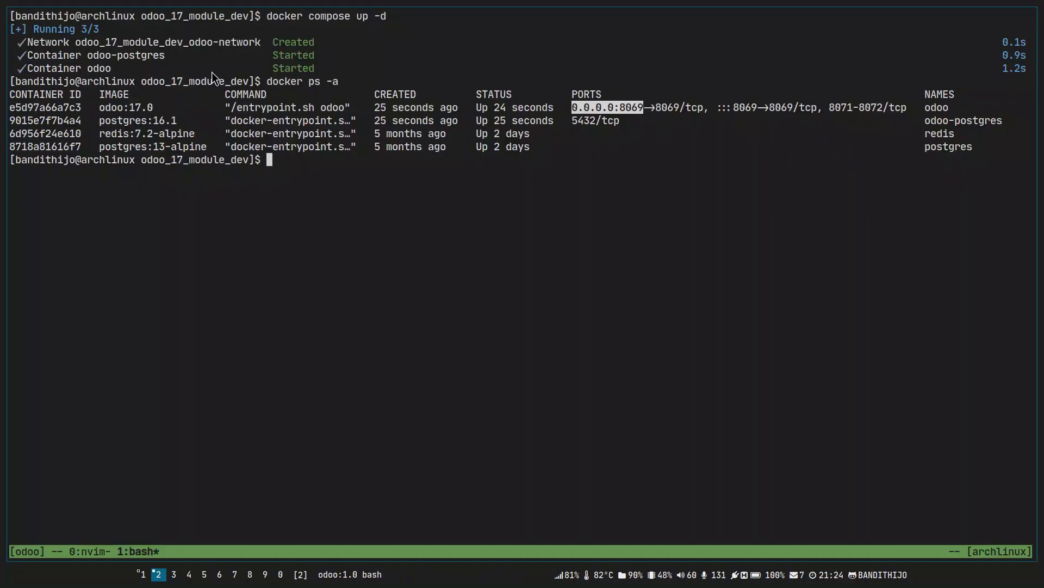
Expand var, var/lib and postgresql in NvimTree to reveal the odoo and postgresql folders.
key("ctrl+b")
key("0")
key("k")
key("Return")
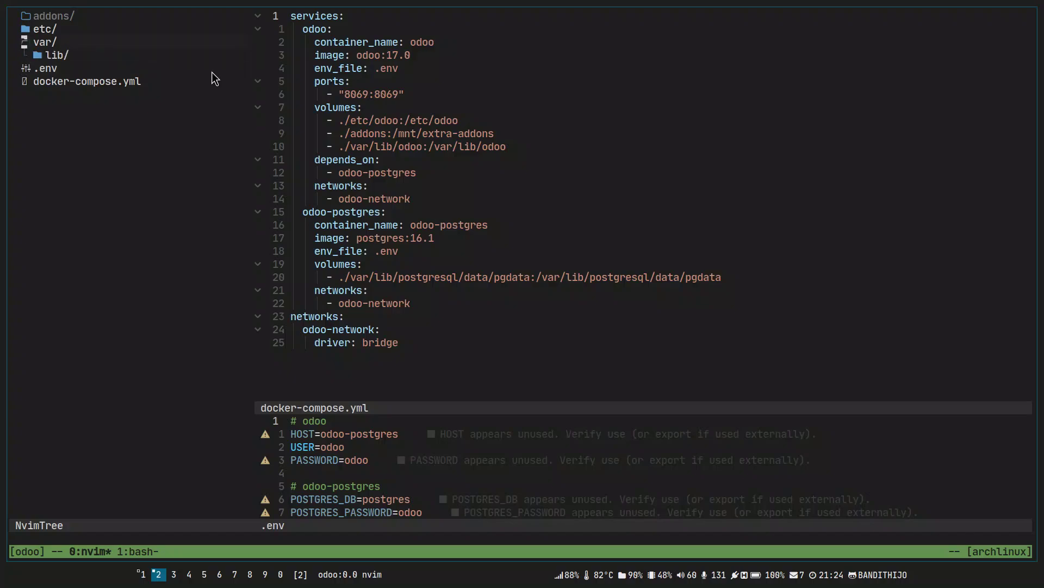
key("j")
key("Return")
key("j")
key("j")
key("k")
key("Return")
key("j")
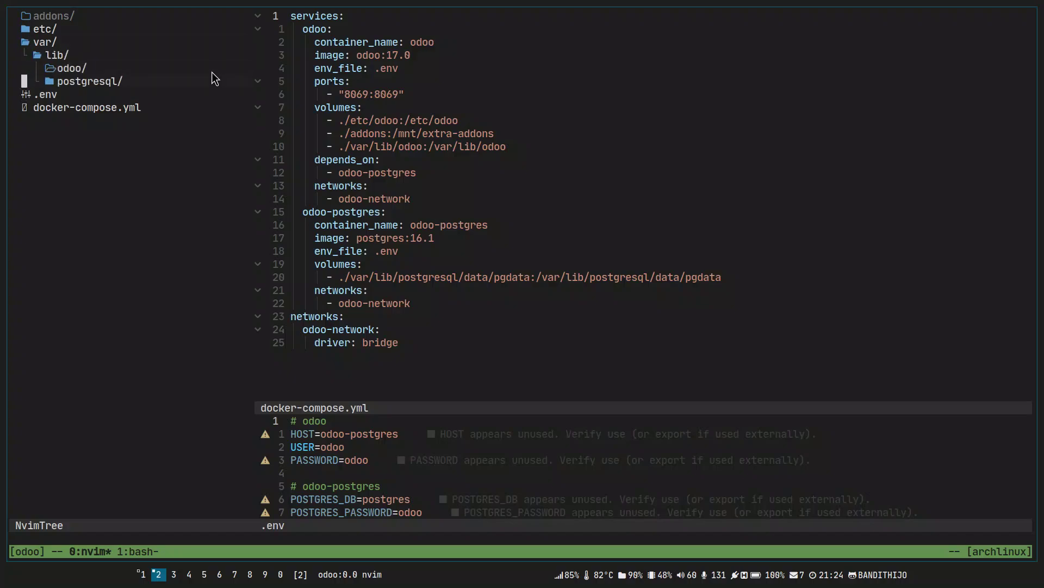
key("Return")
key("j")
key("Return")
key("k")
key("k")
key("shift+v")
key("Escape")
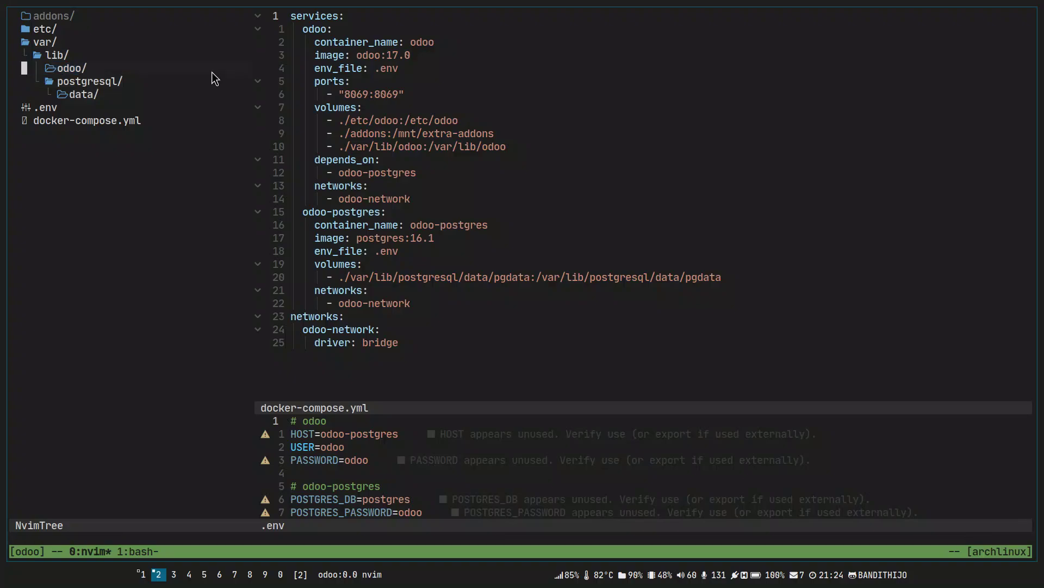
In the bash window, list var and var/lib/ with ll and inspect the odoo folder's owner.
key("ctrl+b")
key("1")
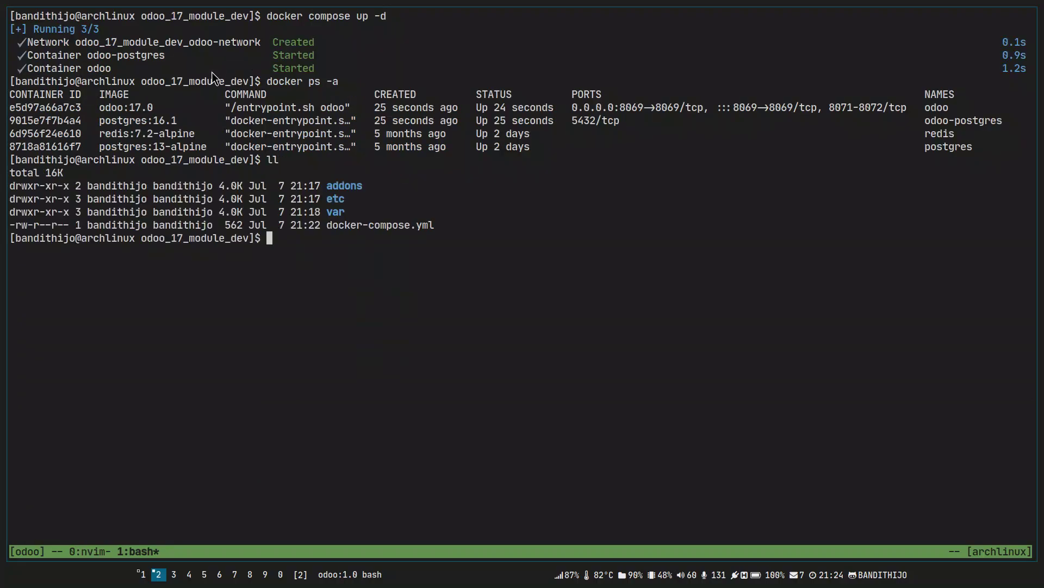
type("ll var")
key("Return")
type("vim do")
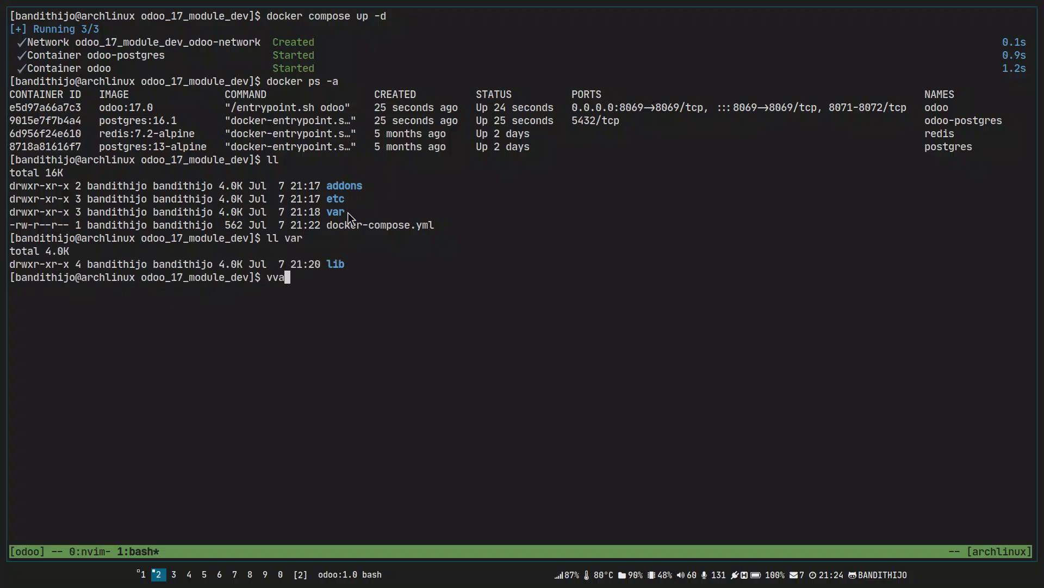
key("BackSpace")
key("BackSpace")
key("BackSpace")
key("BackSpace")
key("BackSpace")
key("BackSpace")
type("ll ad")
key("BackSpace")
key("BackSpace")
type("var/lib/")
key("Return")
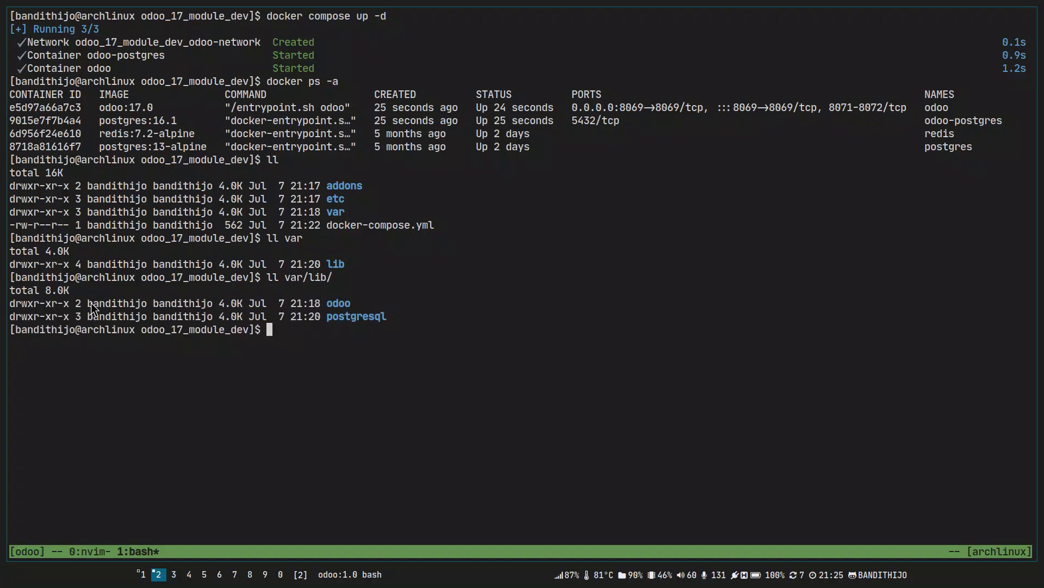
left_click_drag(90, 303, 252, 310)
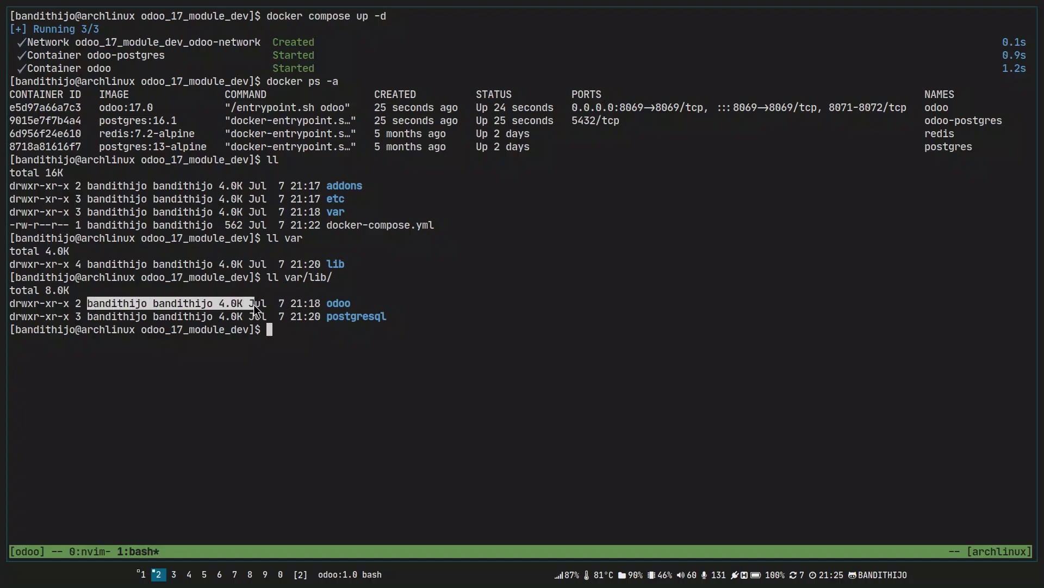
left_click_drag(328, 303, 202, 304)
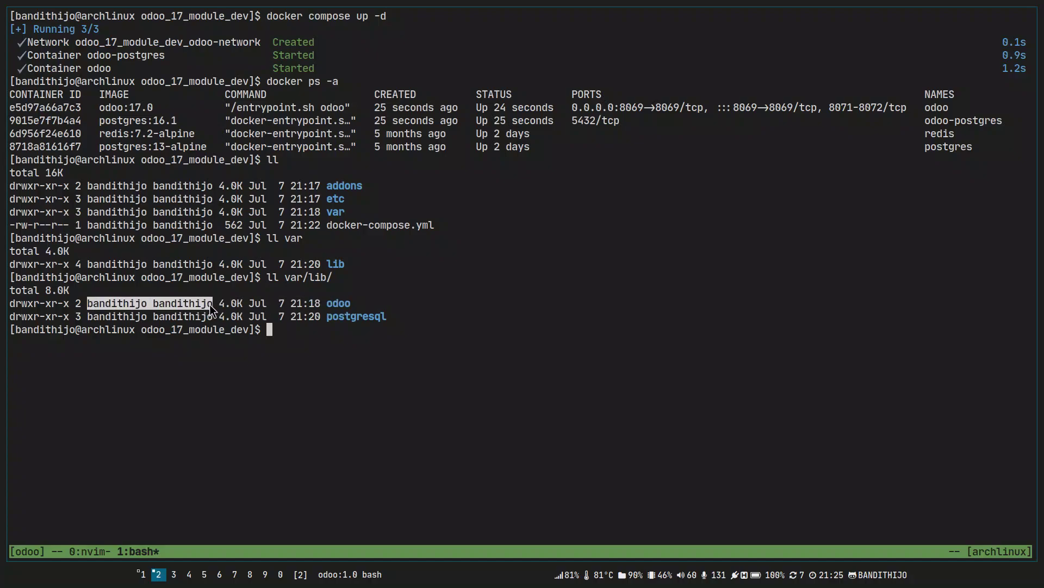
left_click(297, 329)
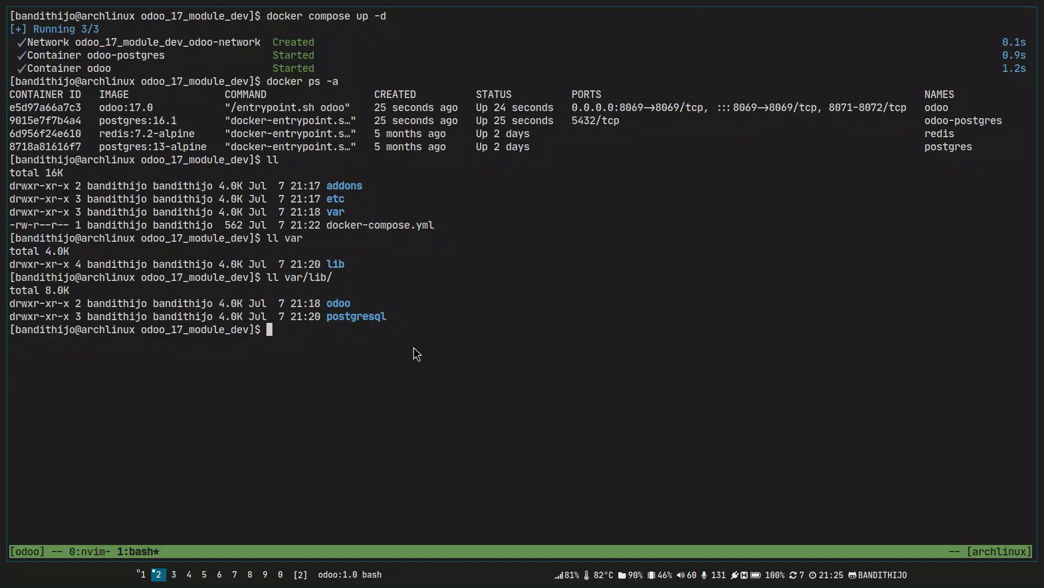
Bring Chrome's localhost:8069/web 500 error page back into view.
key("ctrl+b")
key("0")
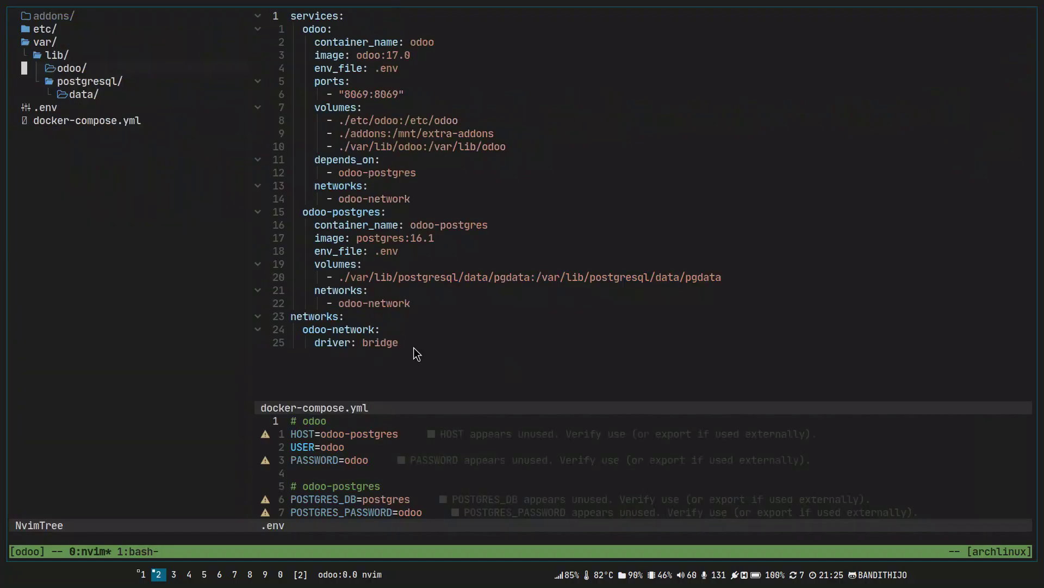
key("super+j")
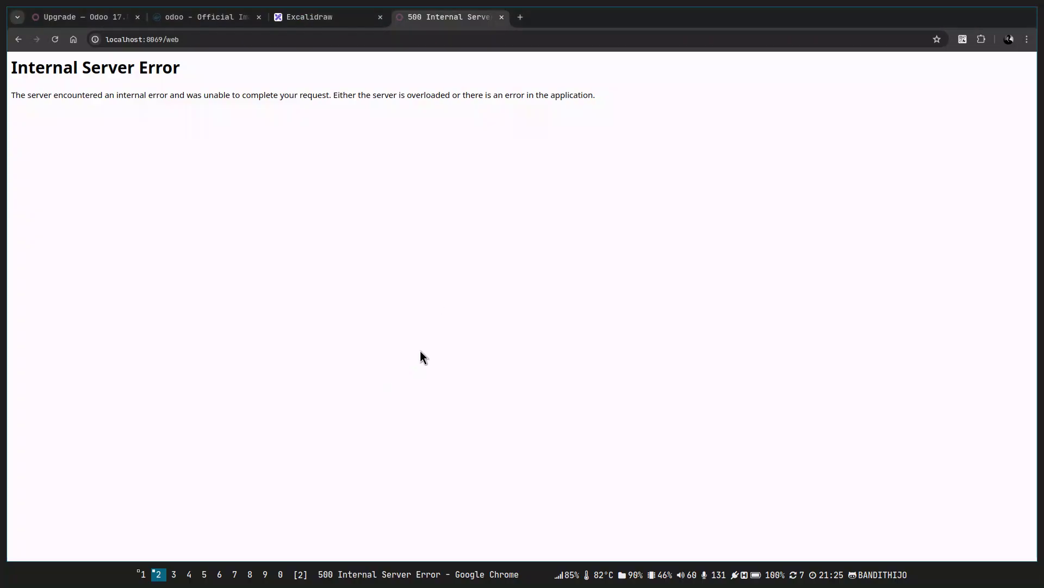
key("super+k")
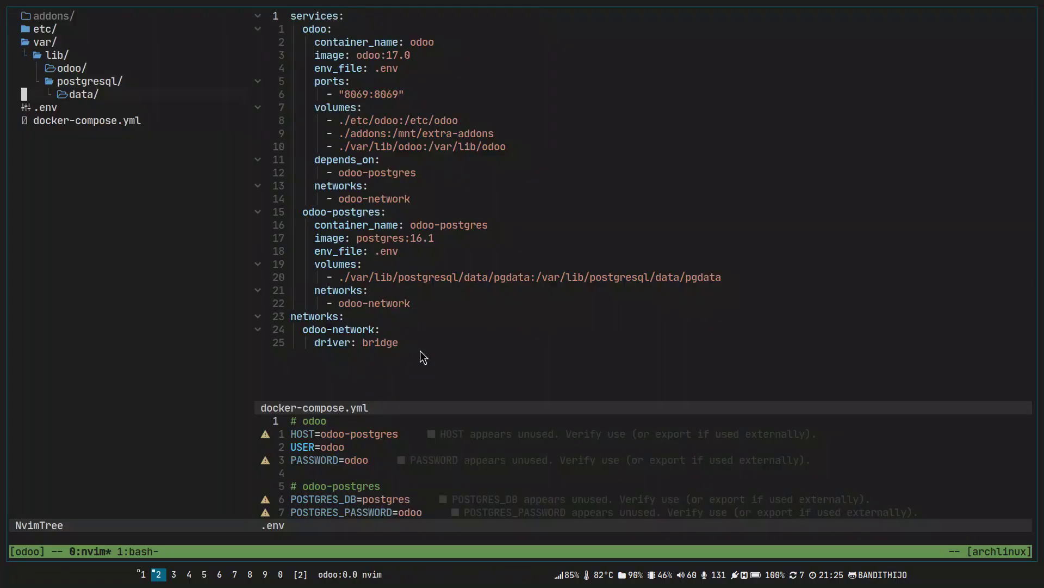
key("ctrl+l")
key("super+j")
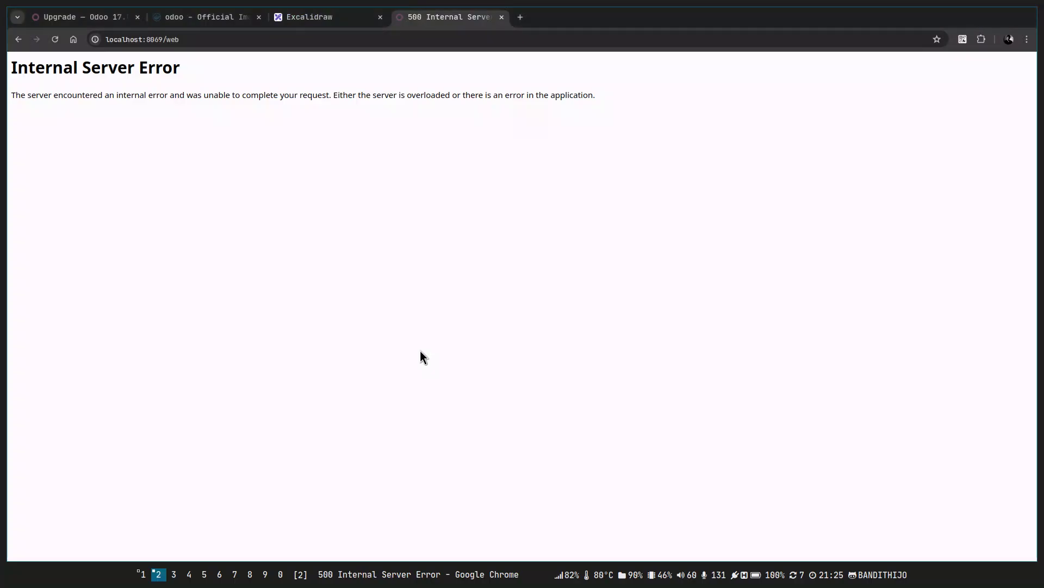
In a new tab, open bandithijo.dev, search for 'odoo' and open the Odoo Docker setup post at 125% zoom.
key("ctrl+t")
type("band")
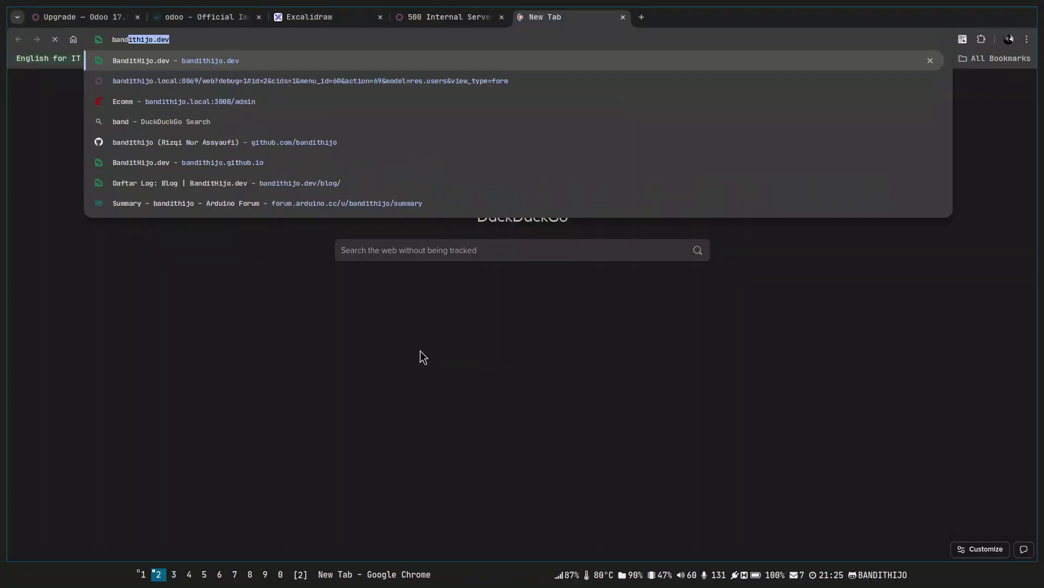
key("Return")
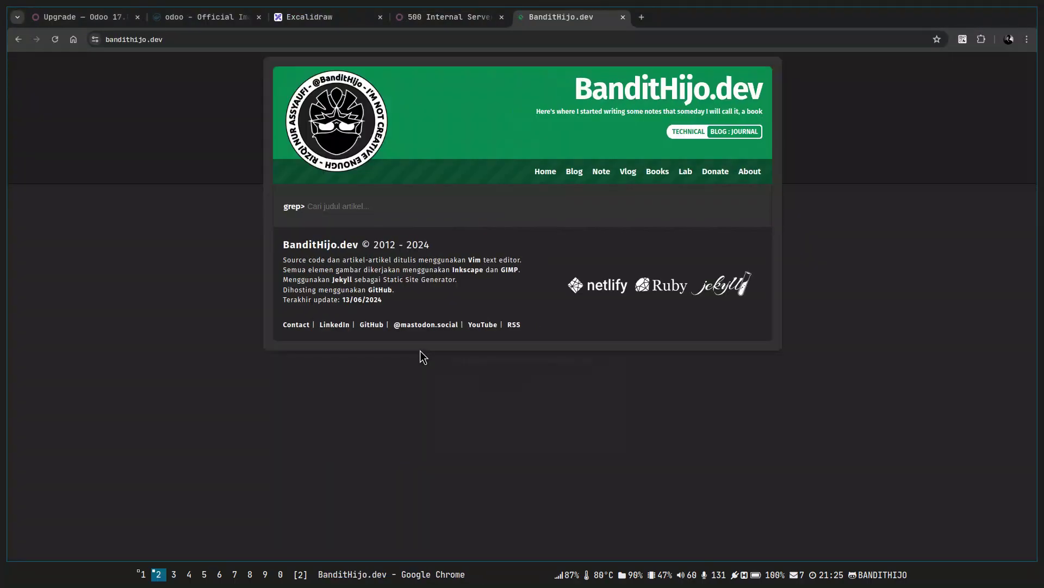
type("odoo")
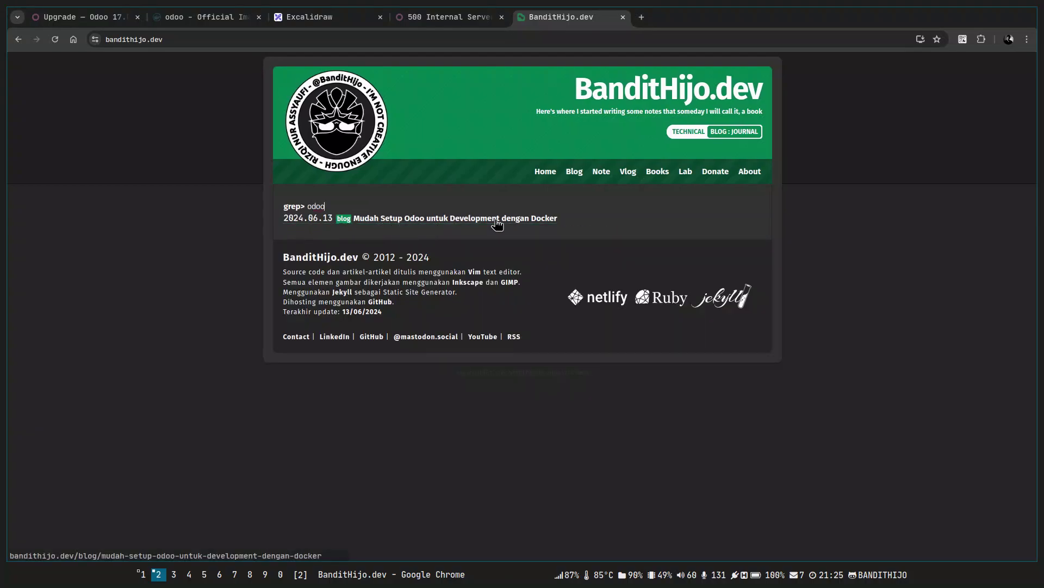
key("ctrl+plus")
key("ctrl+plus")
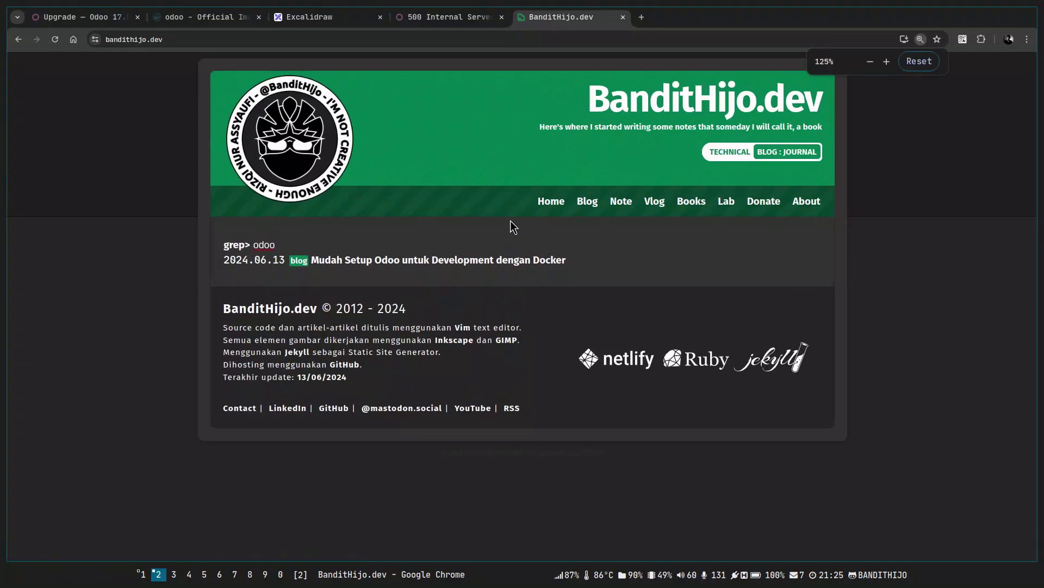
left_click(511, 260)
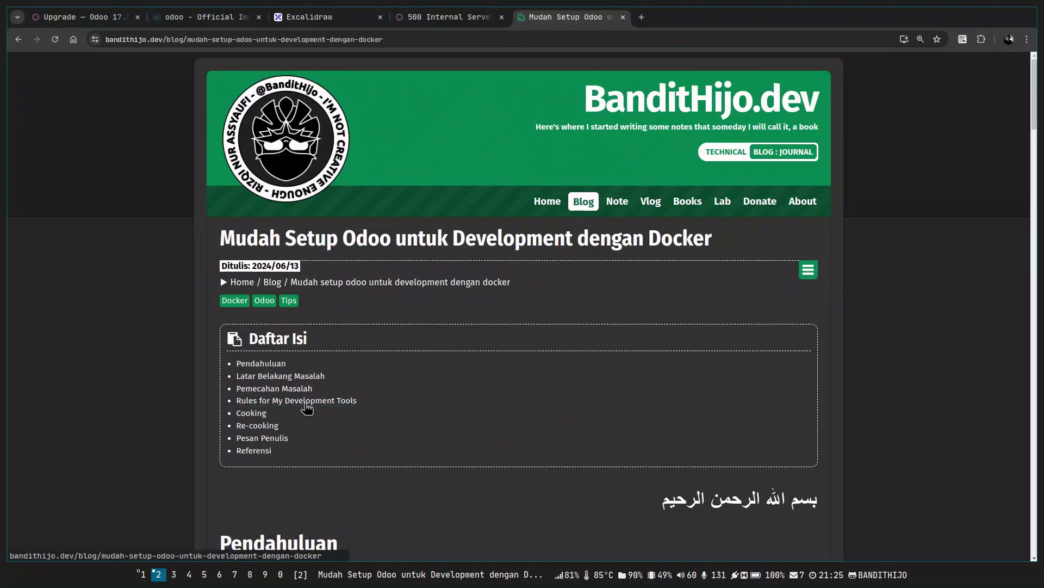
Scroll to step 7 of the post and select its docker exec chown command.
scroll(362, 410, "down", 3)
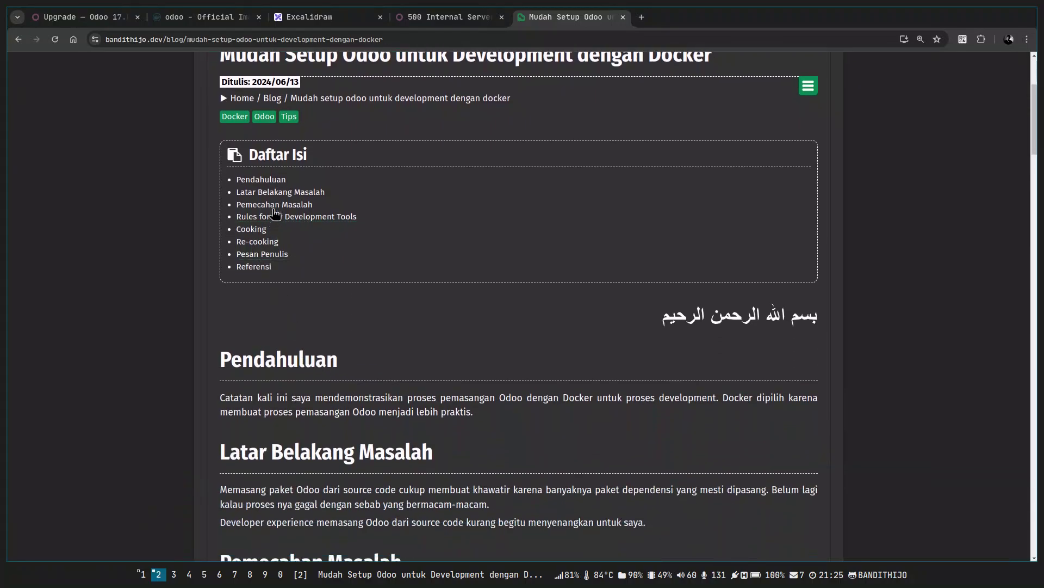
left_click(280, 217)
scroll(354, 277, "down", 10)
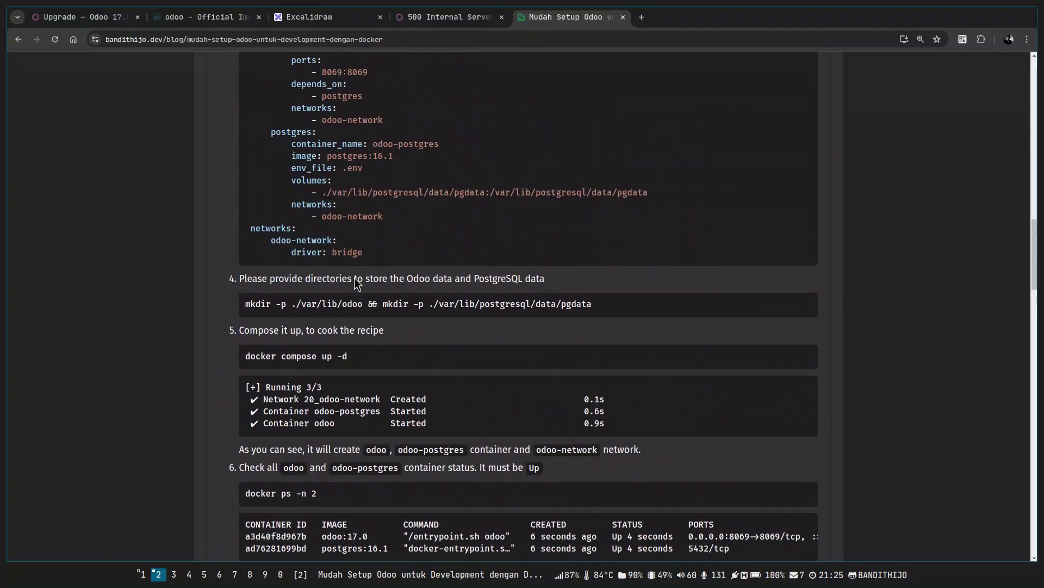
scroll(294, 289, "up", 5)
scroll(306, 289, "up", 4)
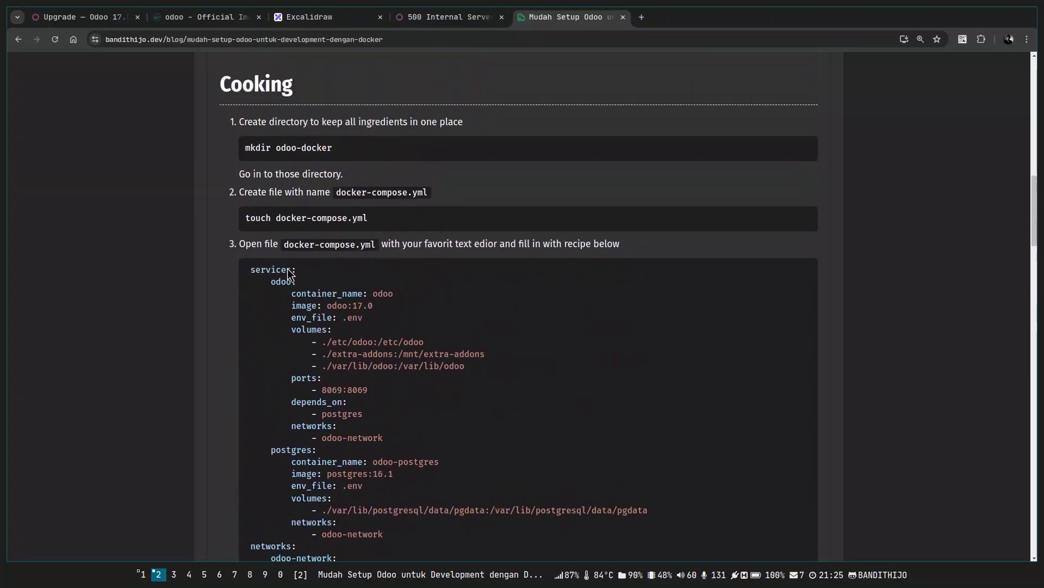
scroll(291, 217, "down", 8)
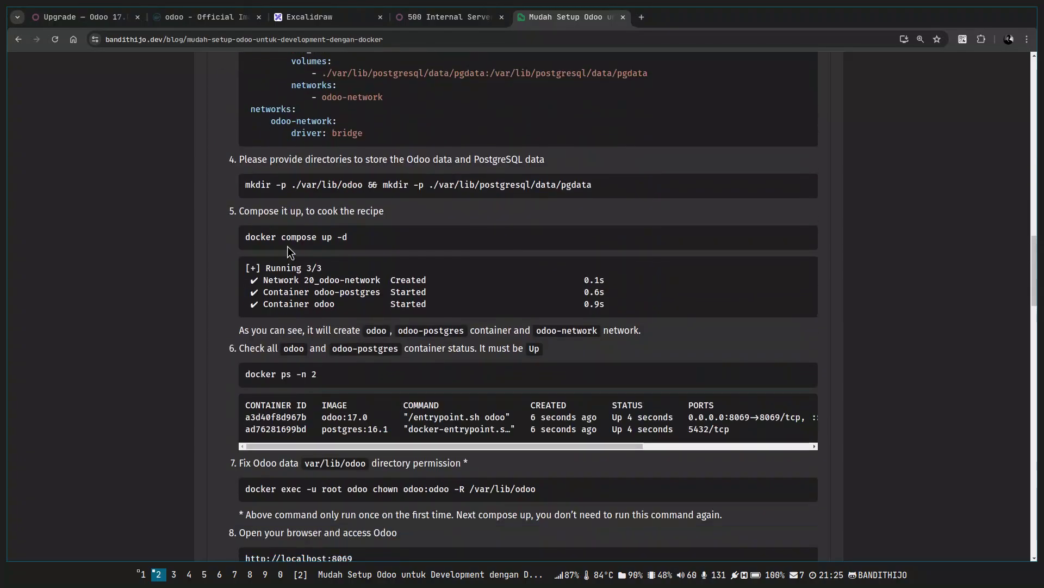
scroll(311, 322, "up", 1)
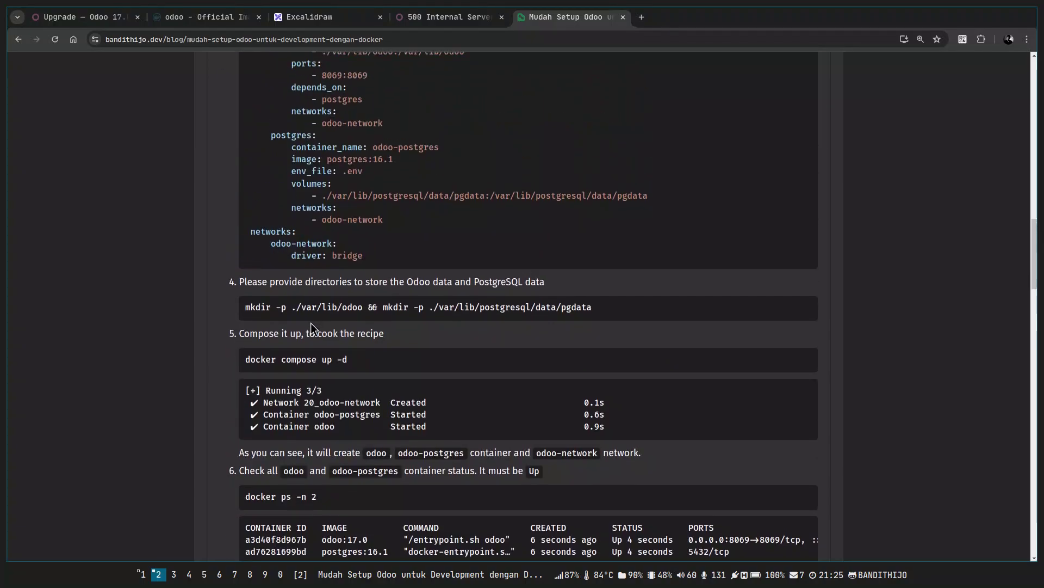
scroll(281, 347, "down", 3)
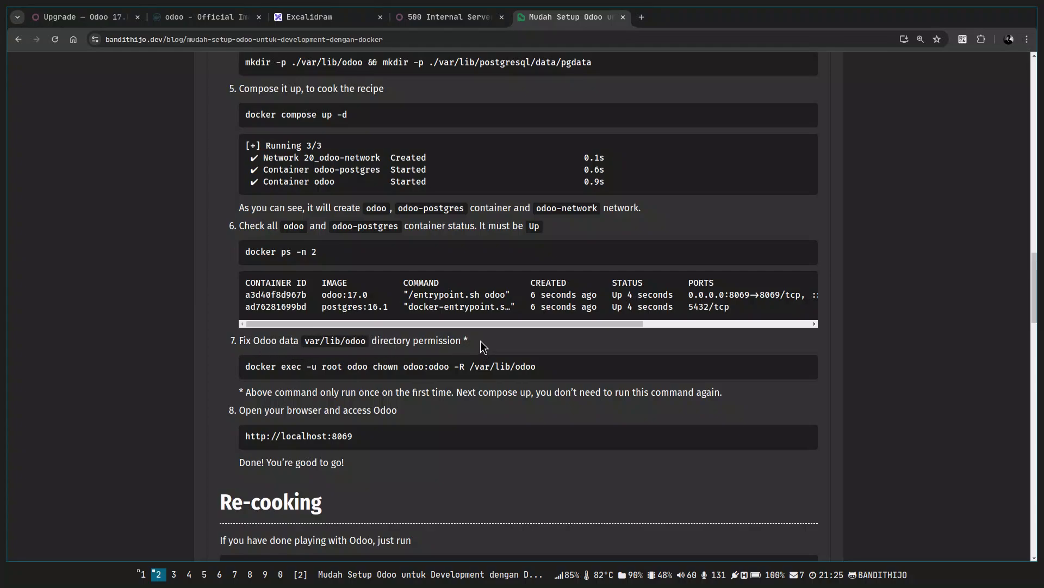
left_click_drag(244, 366, 570, 380)
key("ctrl+c")
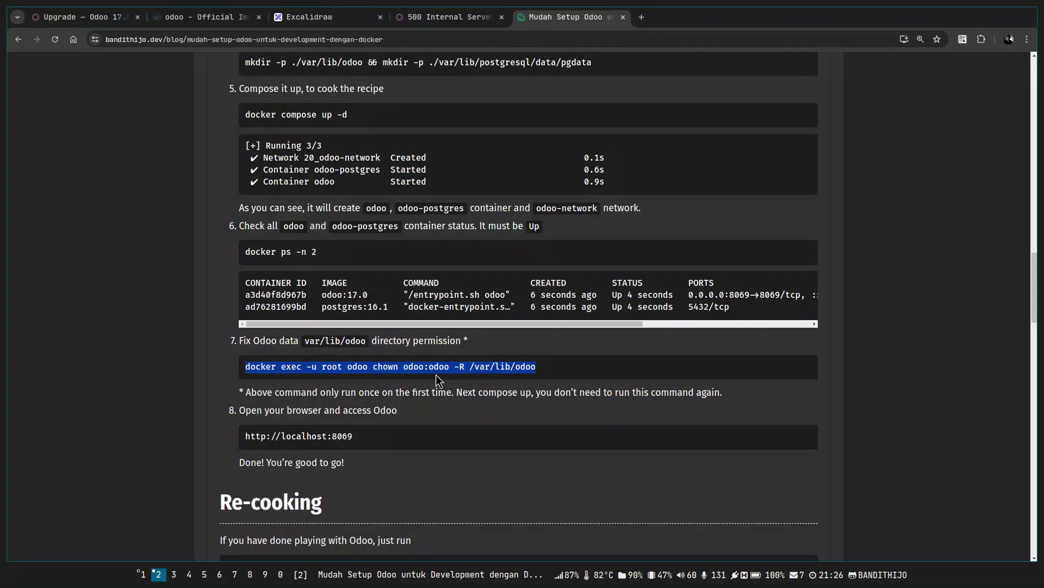
In the cleared tmux bash window, paste 'docker exec -u root odoo chown odoo:odoo -R /var/lib/odoo' at the prompt.
key("alt+Tab")
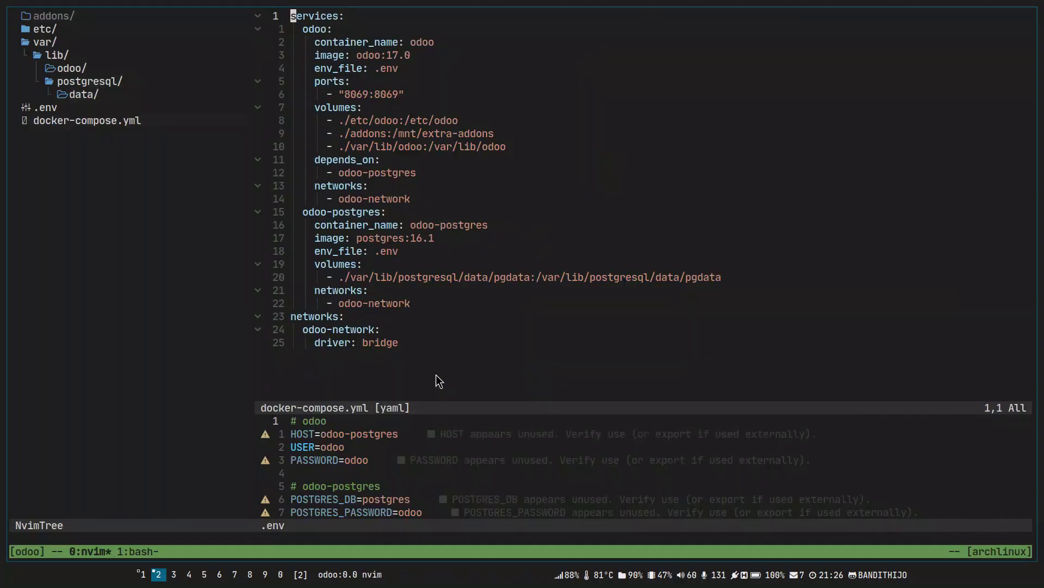
key("ctrl+b")
key("n")
key("ctrl+l")
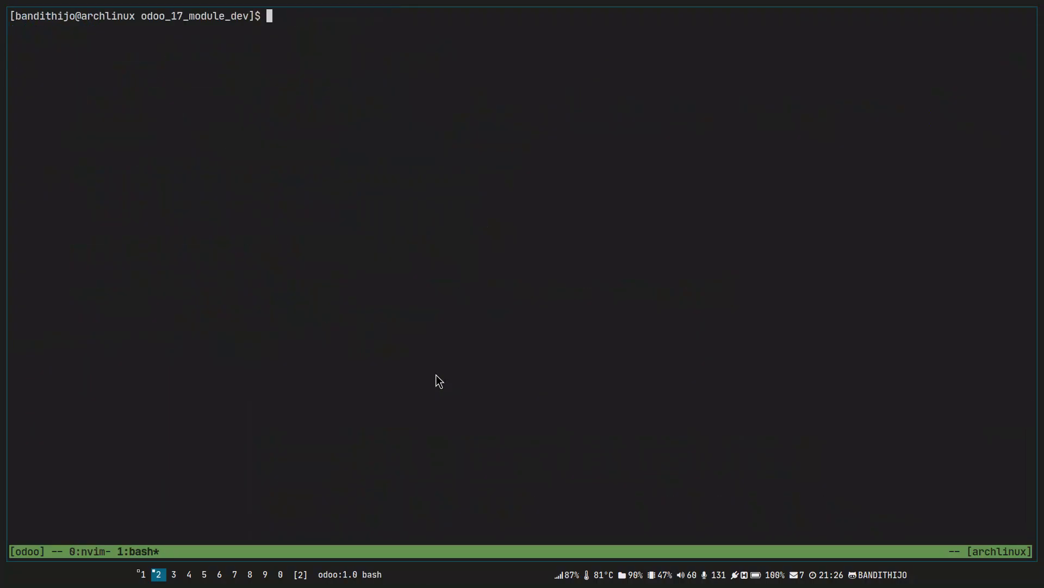
key("ctrl+shift+v")
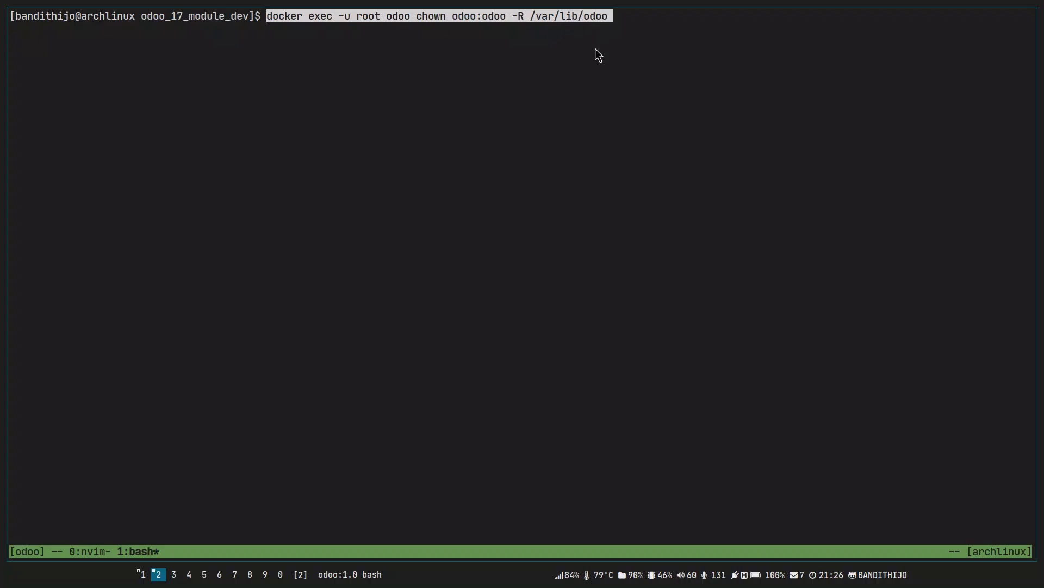
Run the docker exec chown fix, then reload the Odoo tab that showed the 500 error.
key("Return")
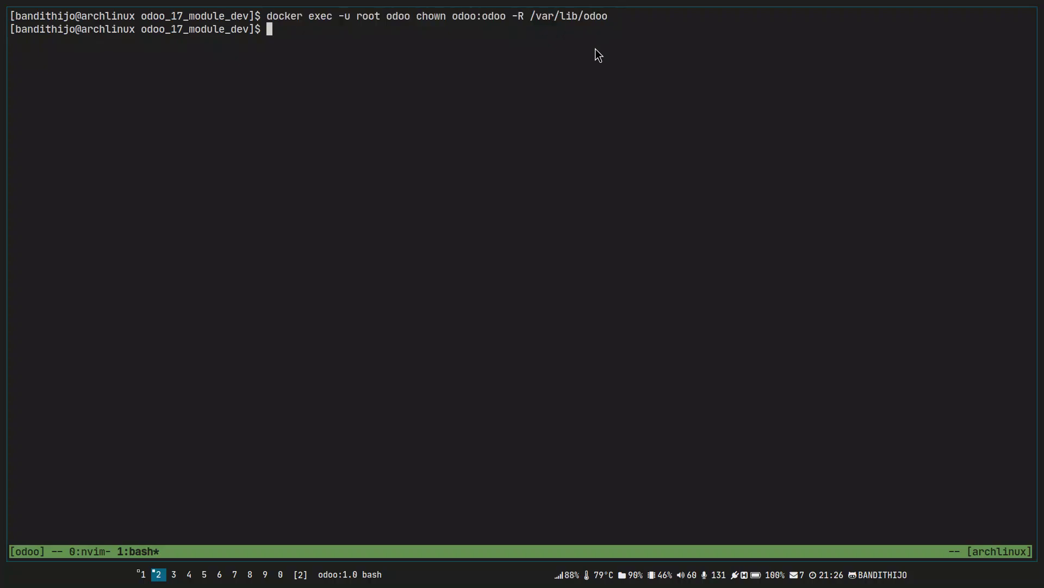
key("super+j")
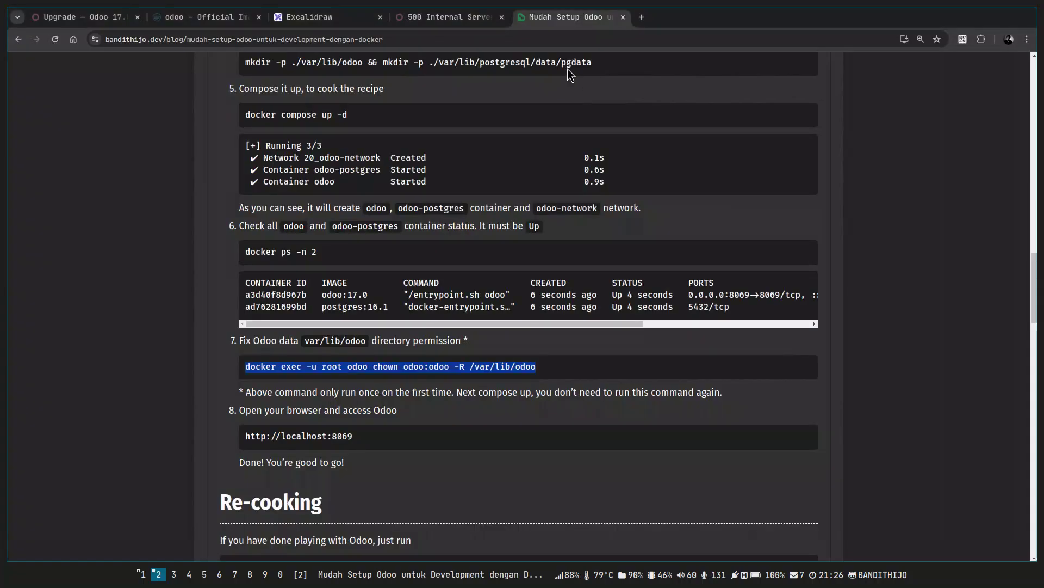
left_click(446, 17)
key("F5")
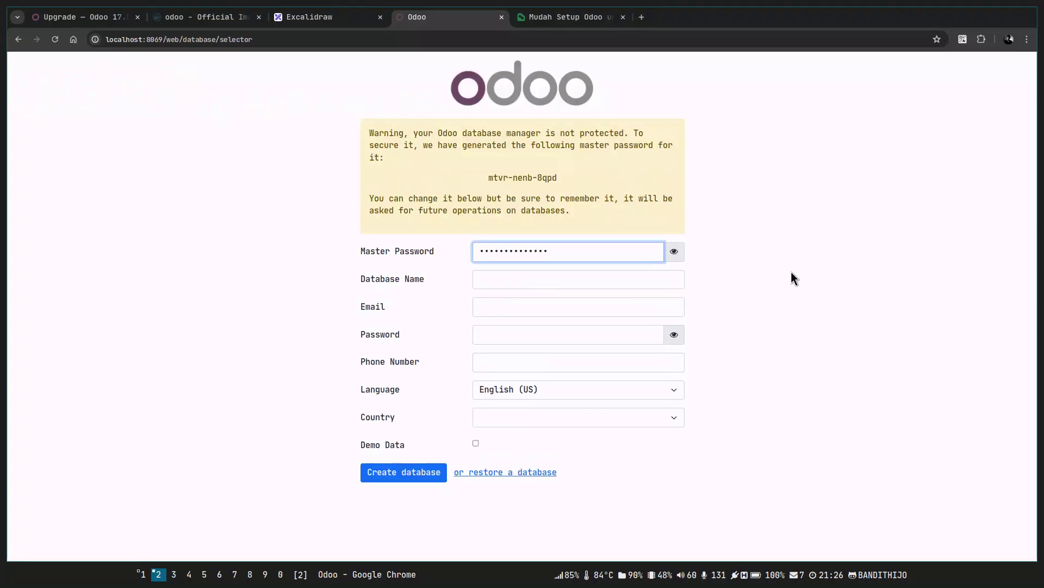
Review the Odoo setup blog post and its permission-fix command.
left_click(590, 21)
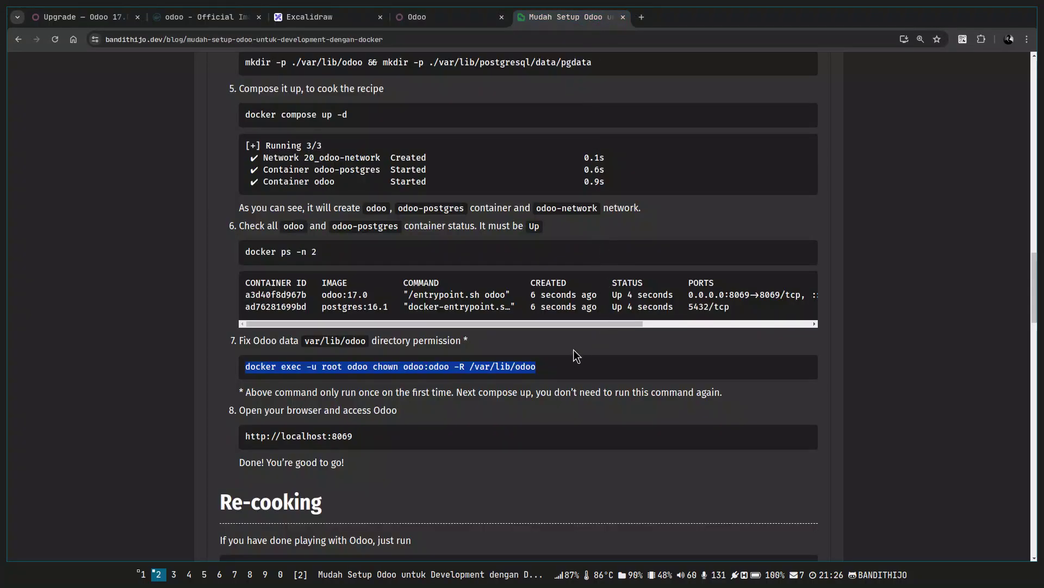
key("Home")
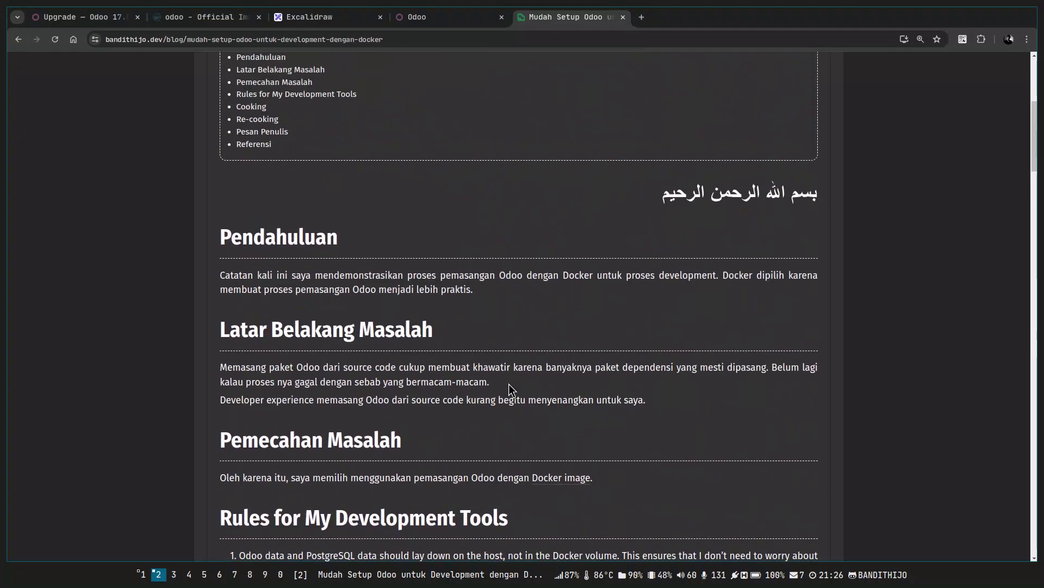
scroll(867, 365, "down", 20)
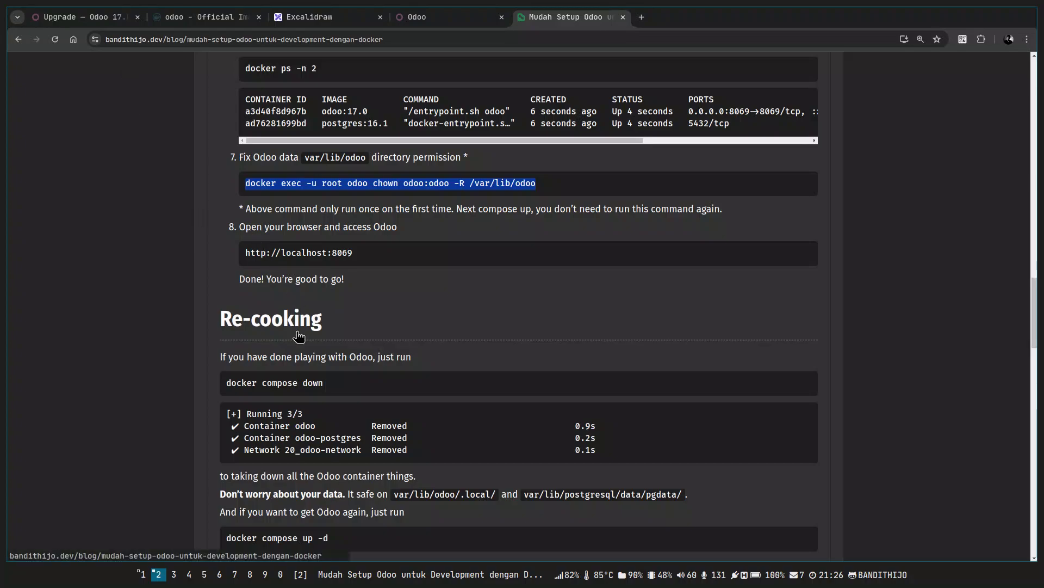
scroll(223, 231, "up", 15)
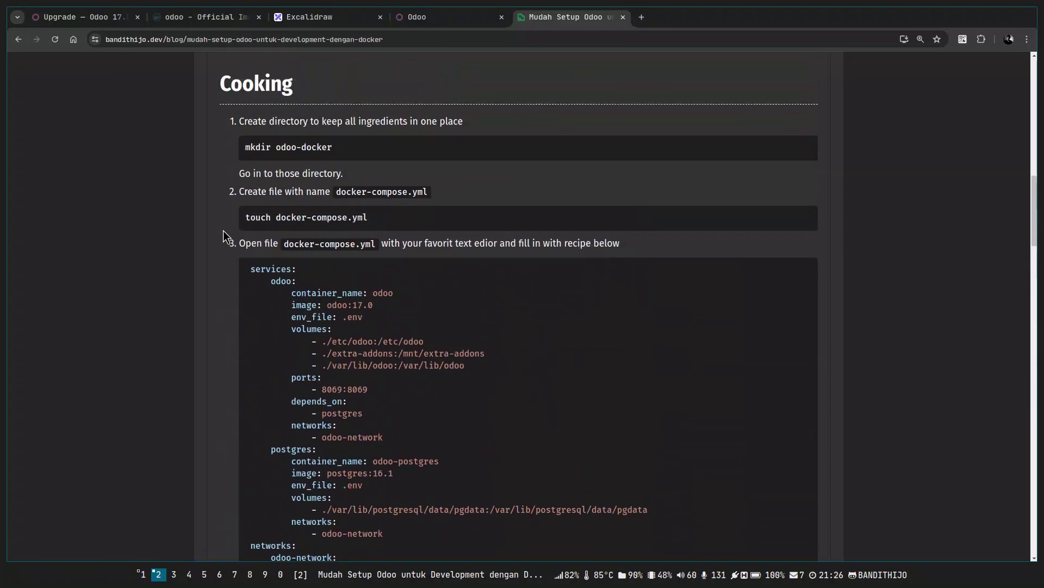
scroll(234, 304, "down", 9)
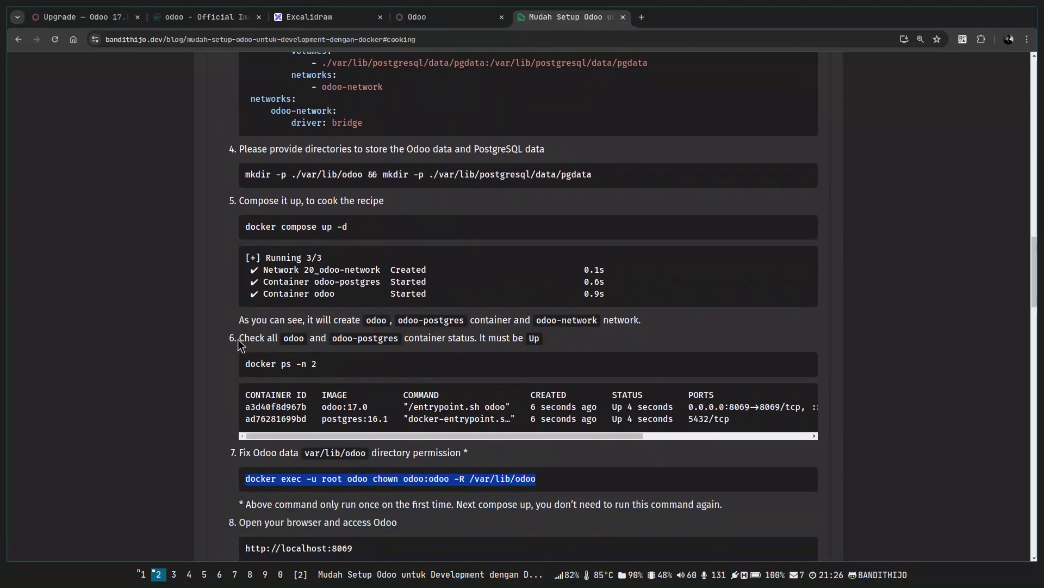
scroll(239, 344, "down", 2)
left_click_drag(569, 357, 245, 357)
left_click(610, 362)
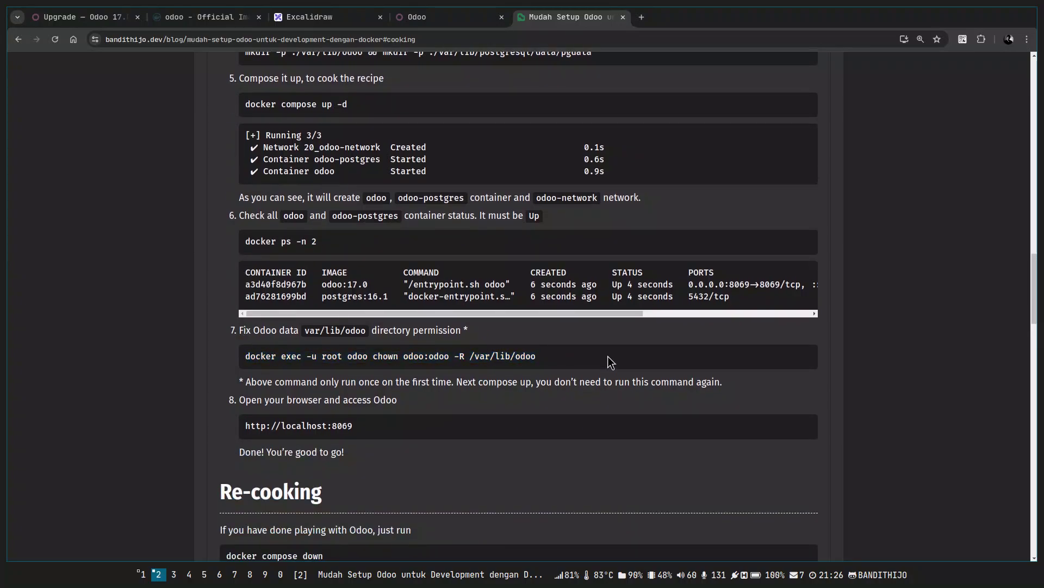
Clear the terminal screen and glance back at the browser.
key("alt+Tab")
key("ctrl+l")
key("alt+Tab")
key("alt+Tab")
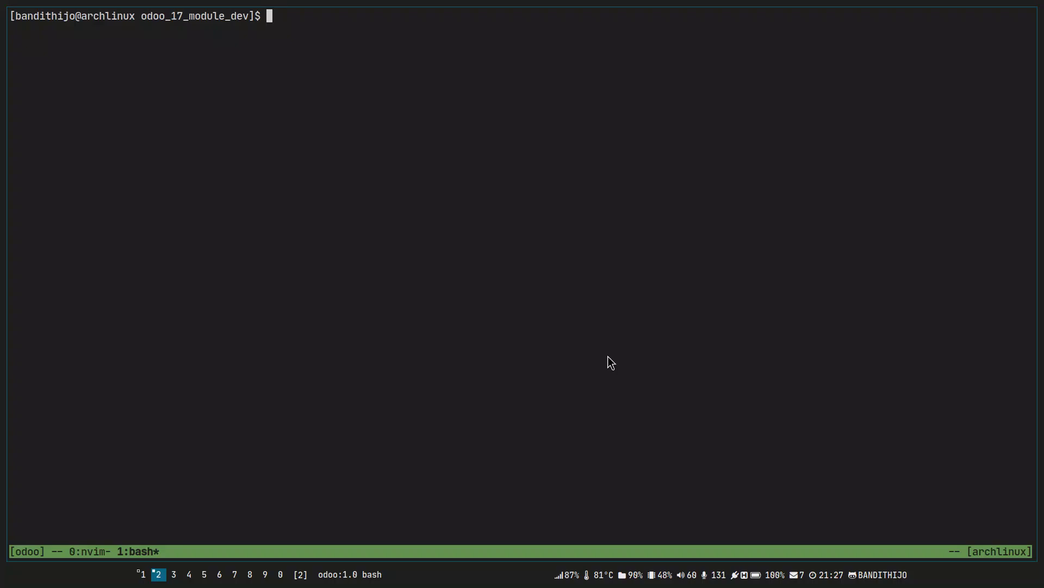
Copy Odoo's generated master password from the database setup page.
key("ctrl+b")
key("0")
key("j")
key("j")
key("j")
key("j")
key("j")
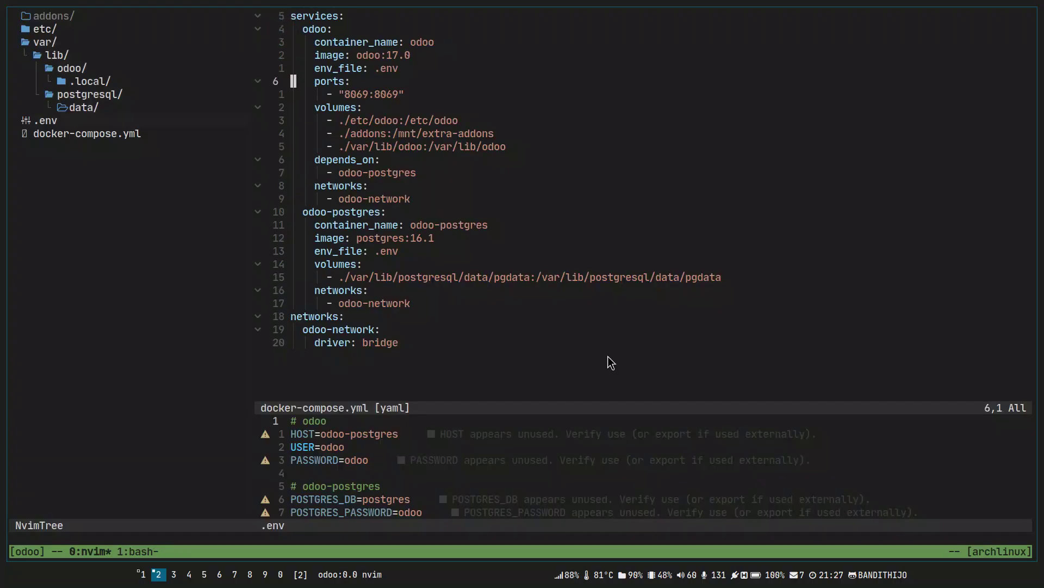
key("alt+Tab")
left_click(461, 24)
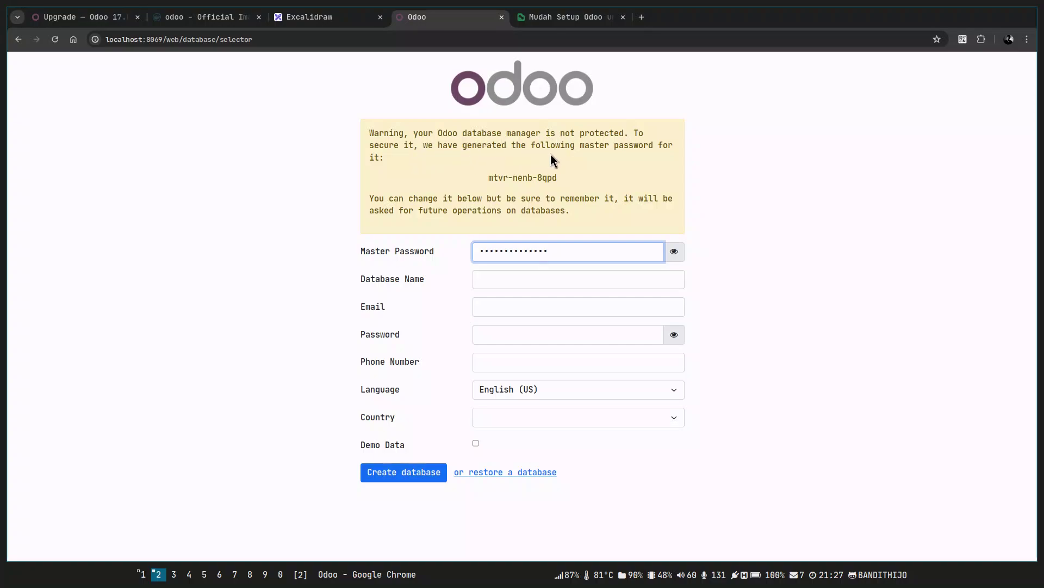
left_click_drag(488, 177, 562, 182)
key("ctrl+c")
Add a MASTER_DATA= entry on a new line at the end of .env.
key("alt+Tab")
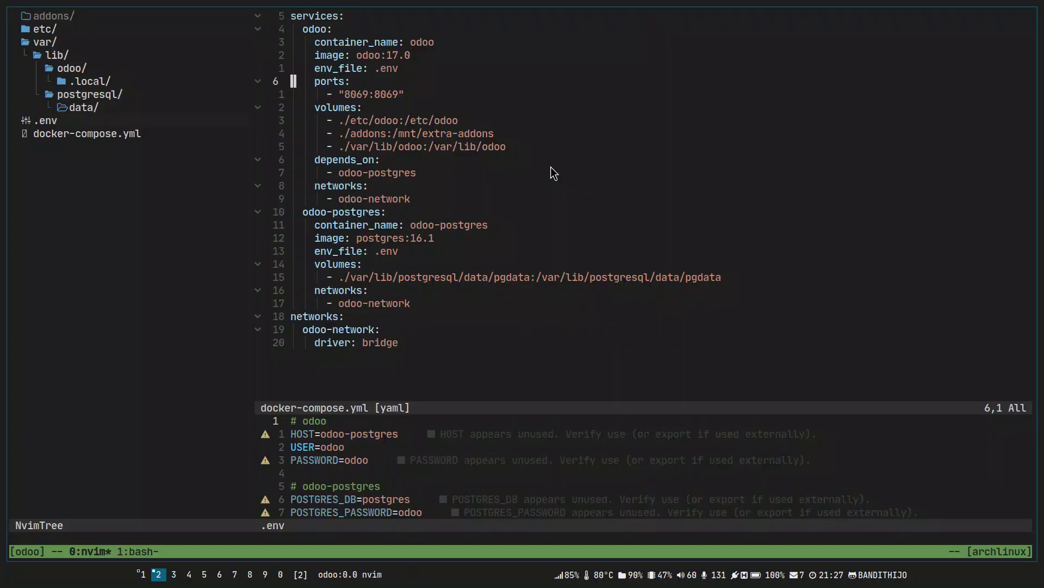
key("ctrl+w")
key("j")
key("G")
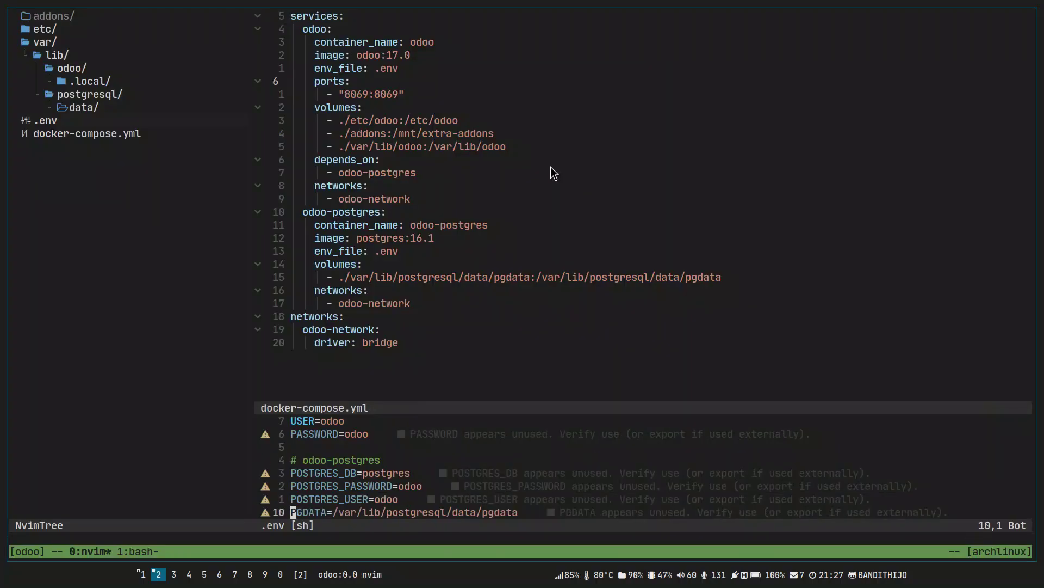
key("o")
key("Return")
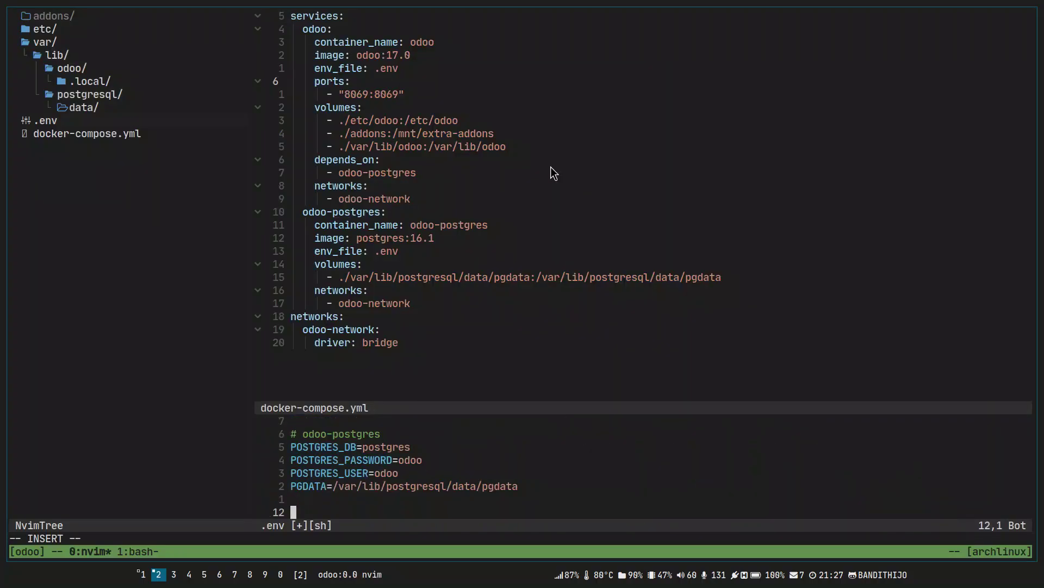
type("MASTER_DATA=")
Paste the master password after MASTER_DATA= and save .env with :w.
key("ctrl+shift+v")
key("Escape")
type(":w")
key("Return")
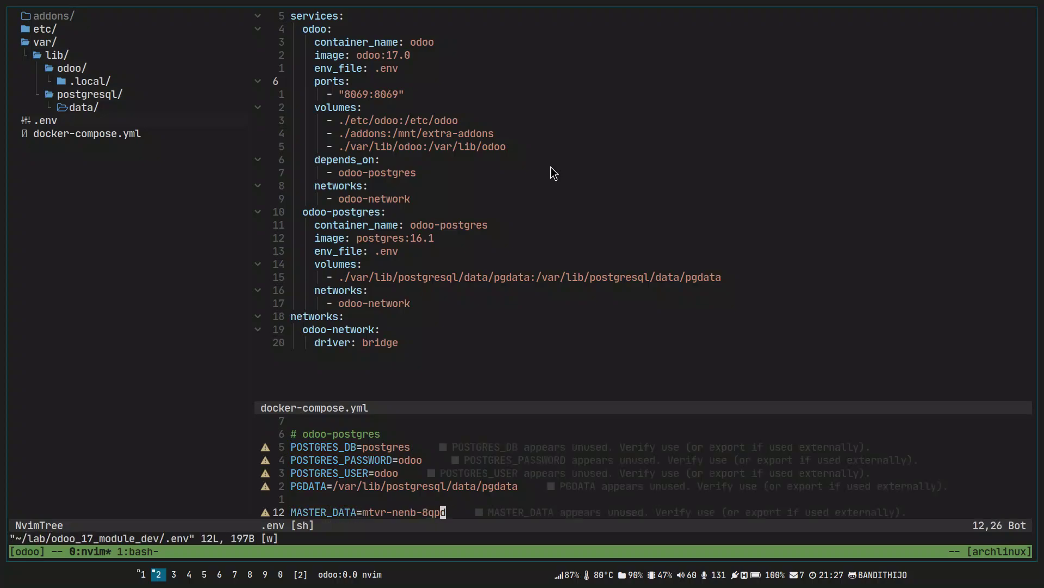
key("g")
key("g")
key("super+j")
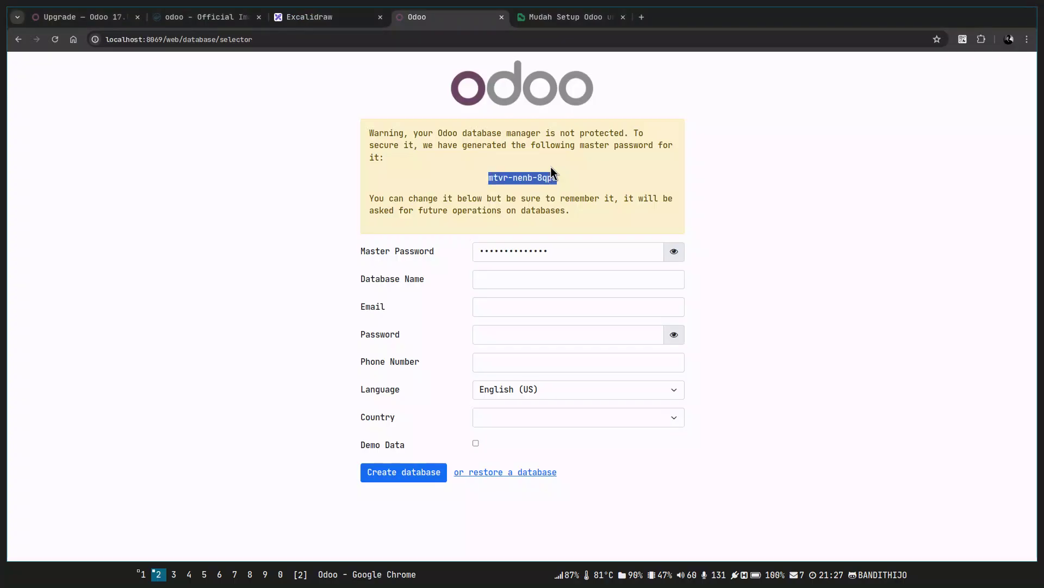
Enter odoo_development as the Database Name.
left_click(674, 252)
left_click(674, 252)
left_click(527, 280)
left_click(832, 295)
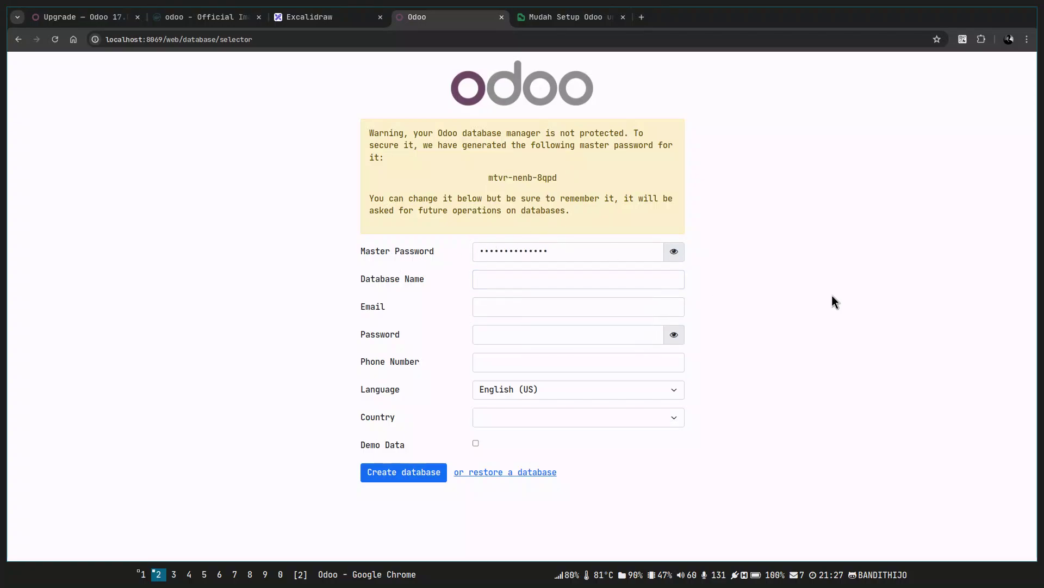
left_click(625, 282)
left_click(736, 285)
left_click(646, 280)
left_click(768, 303)
left_click(668, 280)
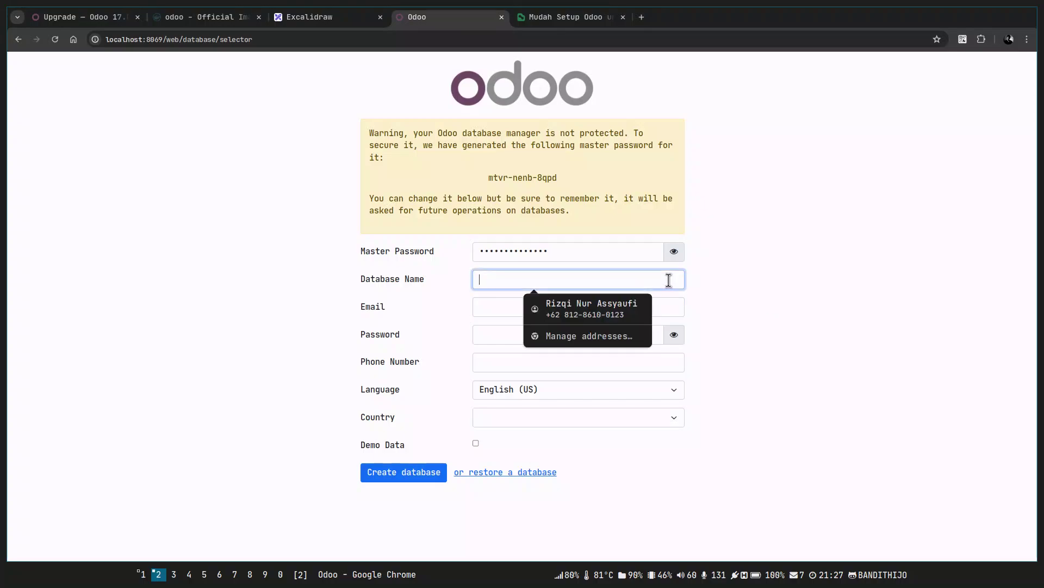
type("odoo_d")
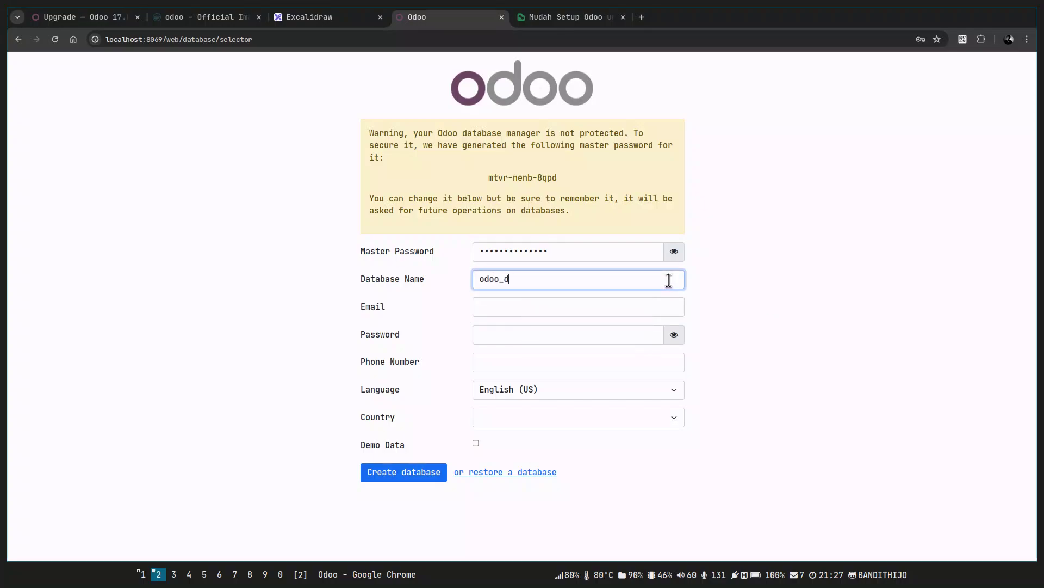
type("evelopment")
Enter an administrator e-mail address in the Email field.
left_click(662, 311)
left_click(529, 325)
left_click(634, 311)
type("admin@admin.c")
key("BackSpace")
key("ctrl+BackSpace")
type("ex")
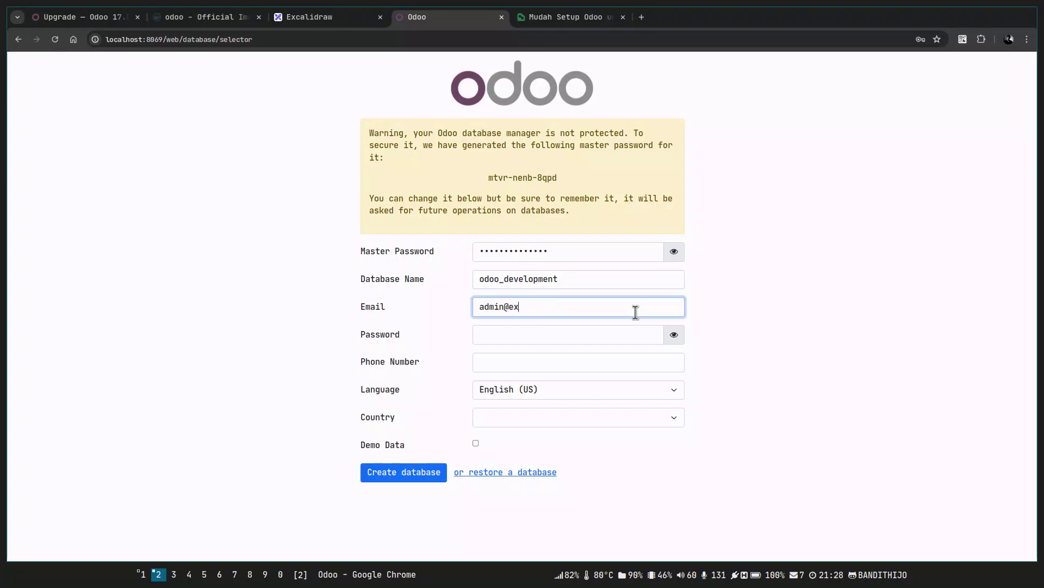
type("ample.com")
Enter the administrator password and reveal it to check it.
key("Tab")
type("admin")
left_click(674, 334)
type("123")
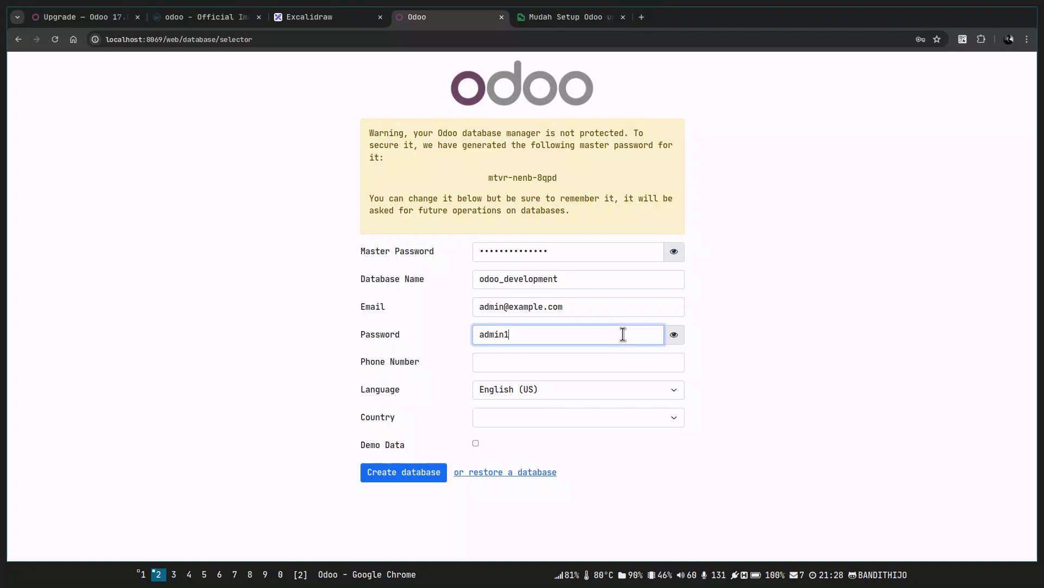
key("BackSpace")
key("BackSpace")
key("BackSpace")
type("#123")
left_click_drag(532, 334, 474, 334)
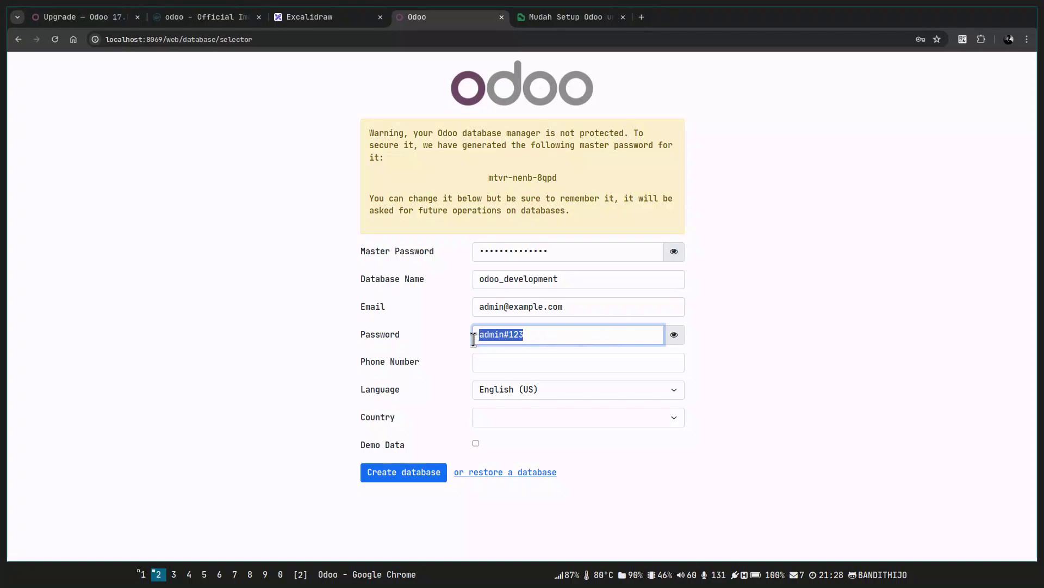
Change the administrator e-mail's domain and select the whole address.
double_click(518, 307)
left_click(582, 309)
key("ctrl+BackSpace")
key("ctrl+BackSpace")
key("BackSpace")
key("BackSpace")
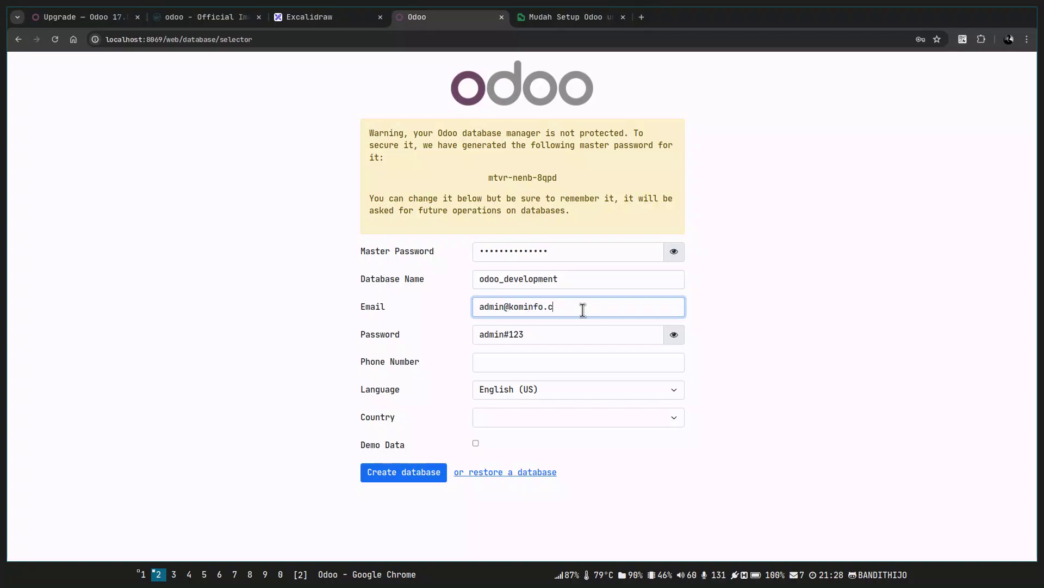
key("BackSpace")
left_click_drag(478, 305, 591, 306)
key("ctrl+c")
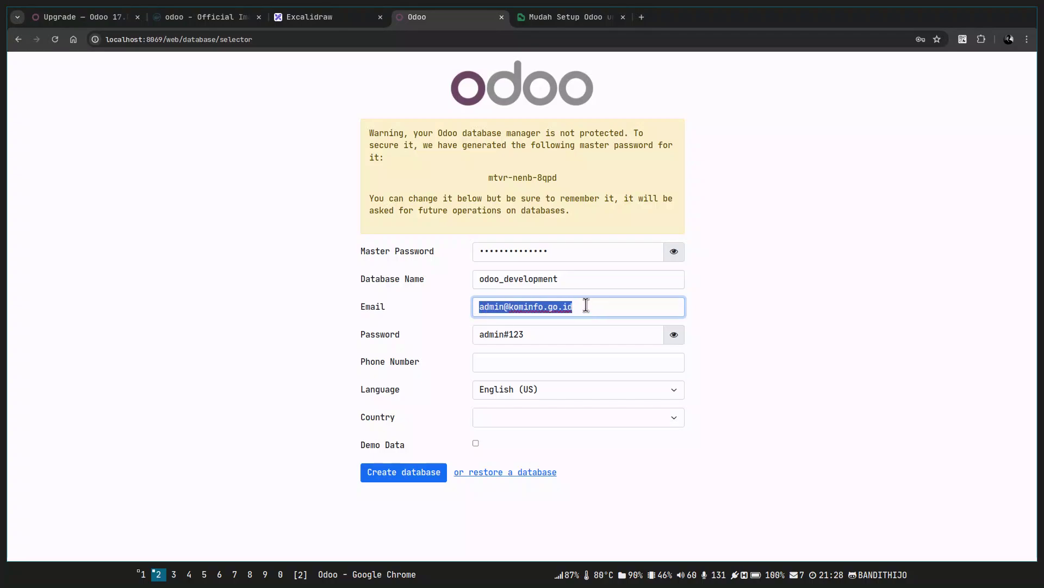
Start an EMAIL= entry on a new last line of .env.
key("alt+Tab")
key("shift+g")
key("o")
type("EMAIL=")
key("ctrl+shift+v")
key("Escape")
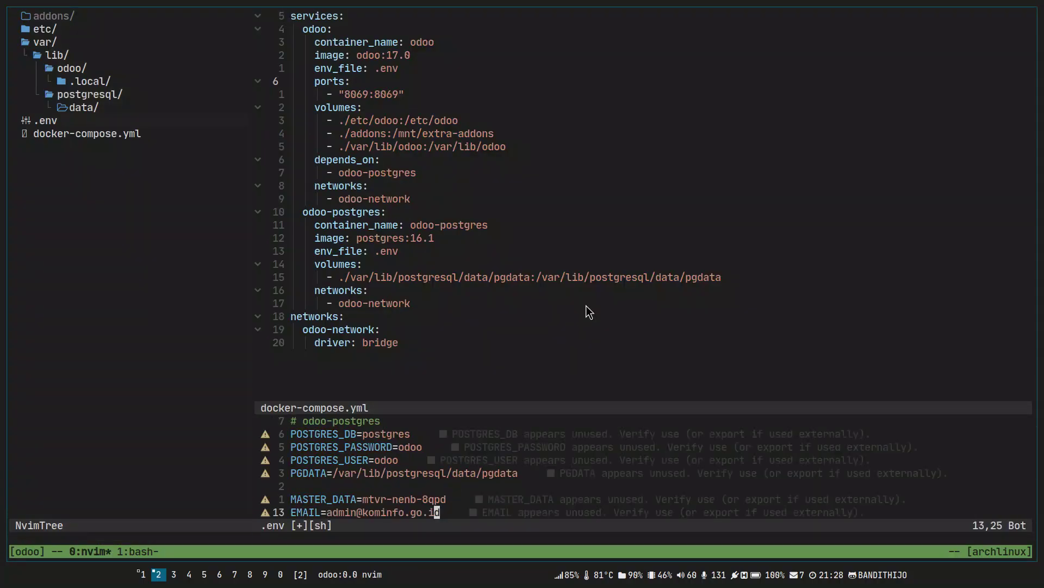
key("alt+Tab")
left_click(586, 335)
type("admin#123a")
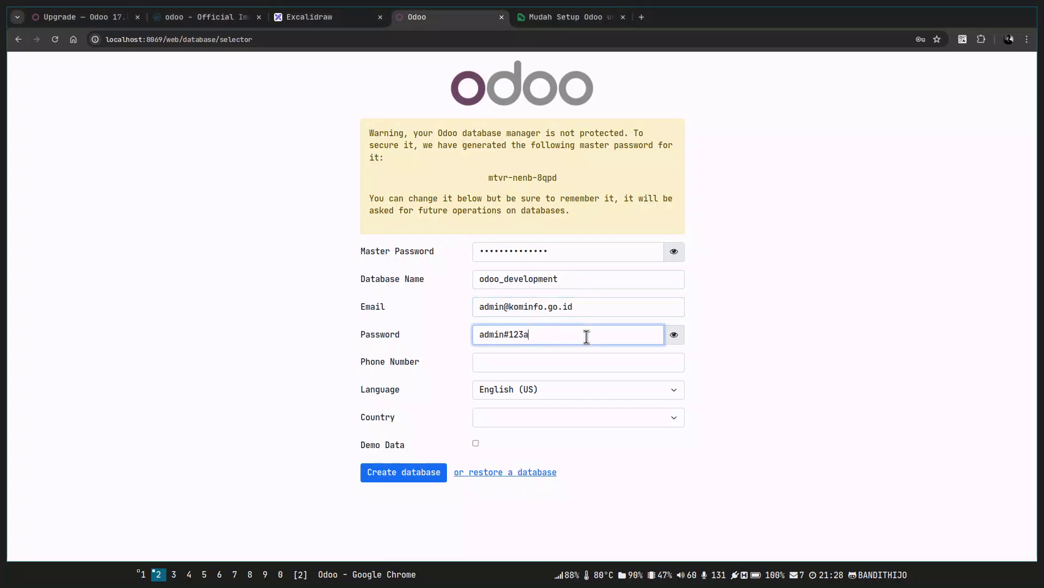
key("BackSpace")
key("ctrl+a")
key("alt+Tab")
type("oPASSWORD=admin#123")
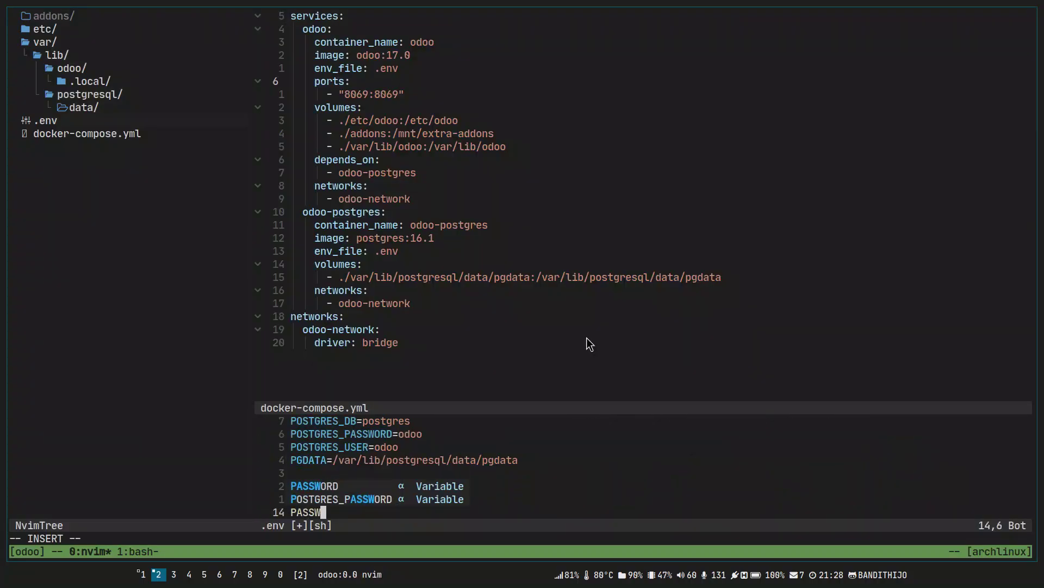
key("Escape")
type(":w")
key("Return")
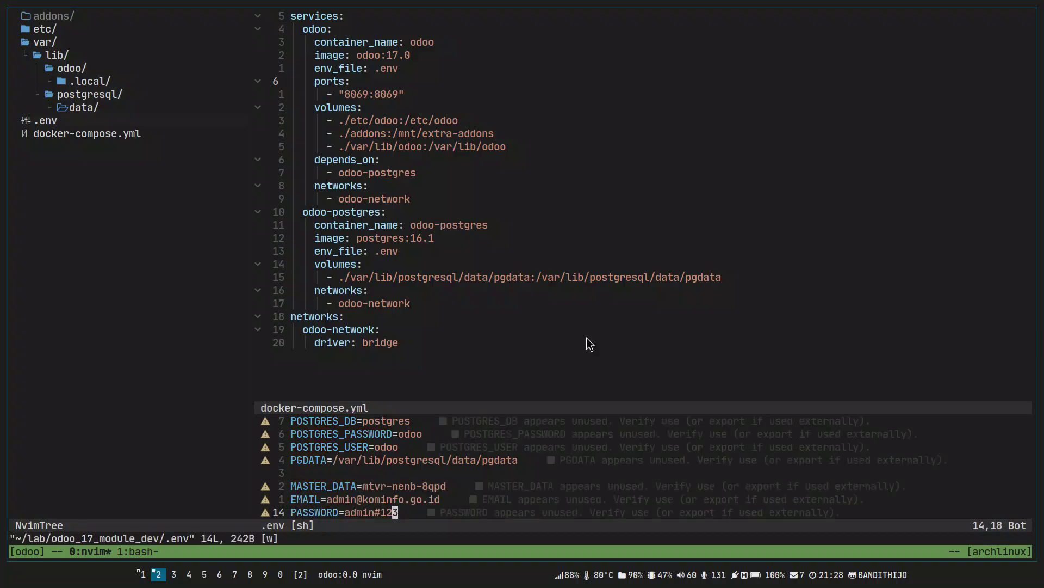
key("alt+Tab")
left_click(742, 351)
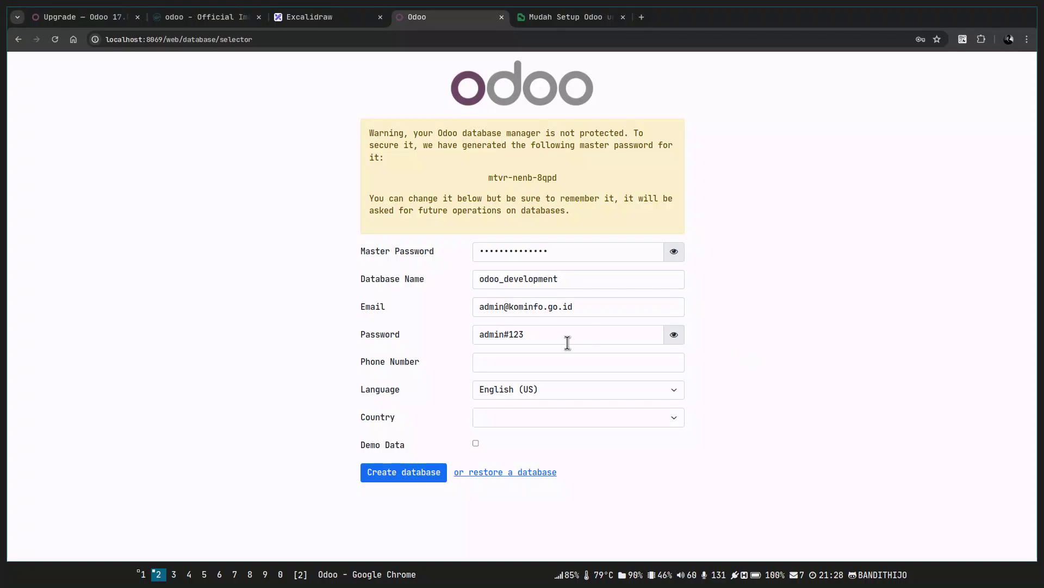
Choose Indonesia as the country, tick Demo Data, and create the database.
left_click(559, 362)
left_click(564, 422)
scroll(576, 351, "down", 5)
scroll(576, 354, "down", 17)
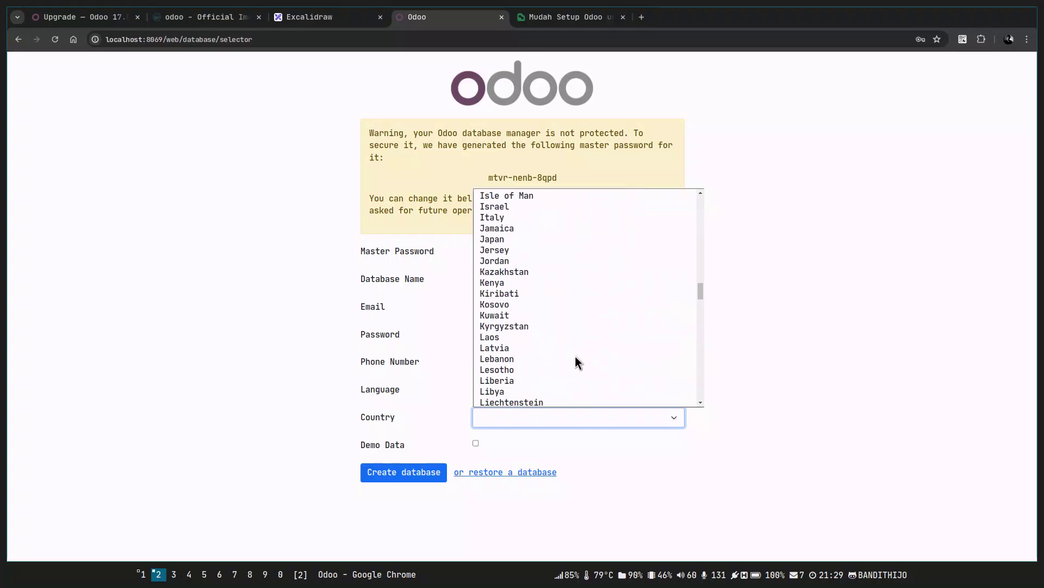
scroll(576, 356, "up", 3)
left_click(538, 274)
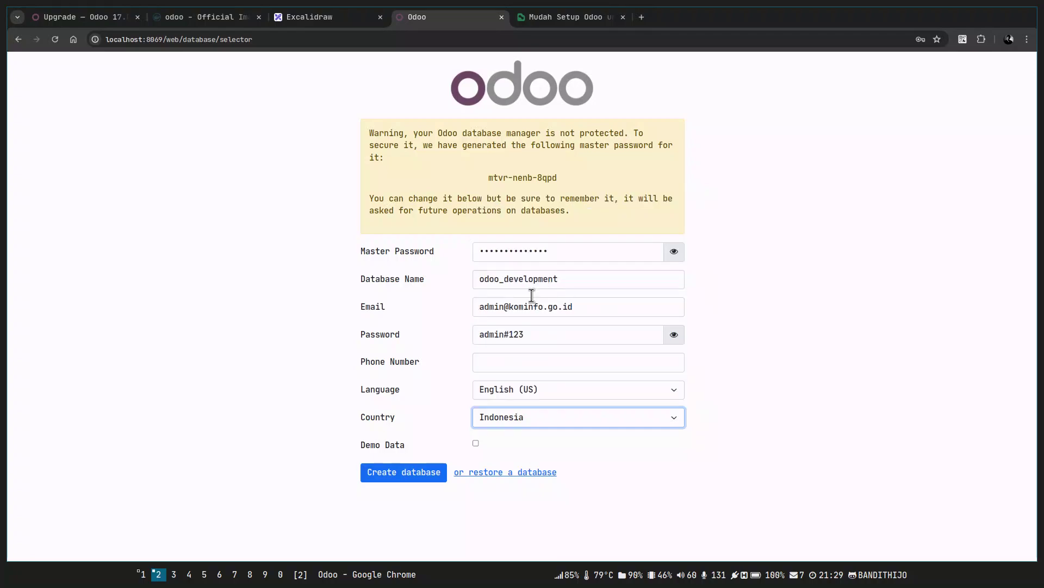
left_click(687, 446)
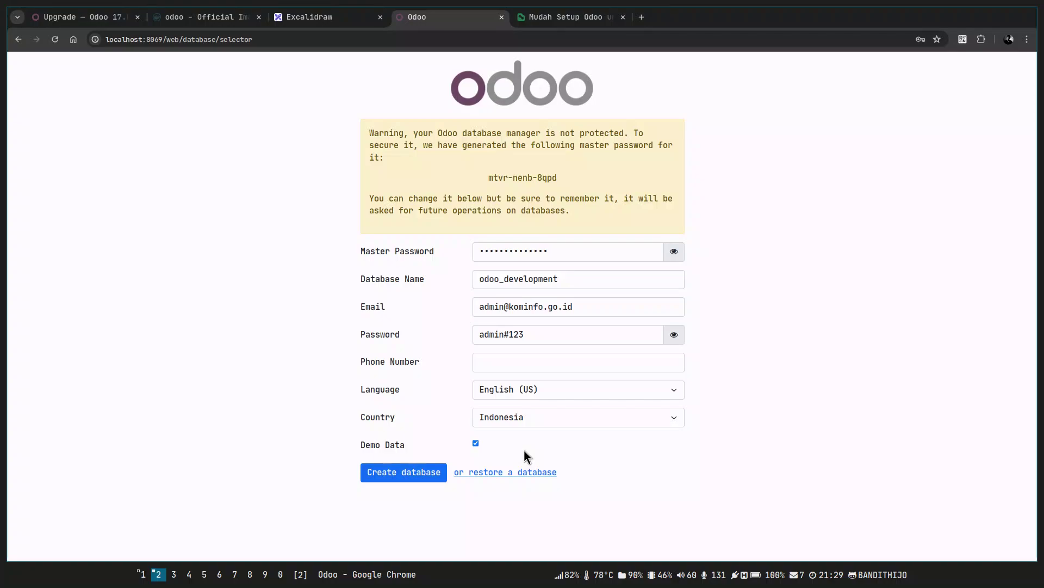
left_click(422, 471)
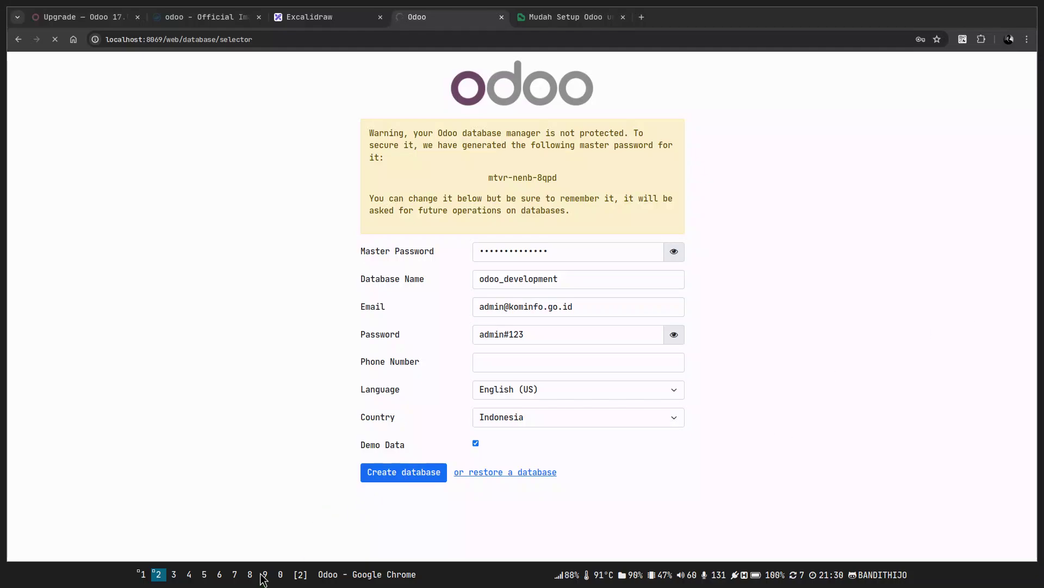
Run docker ps -a in the tmux bash window to list all containers.
key("super+0")
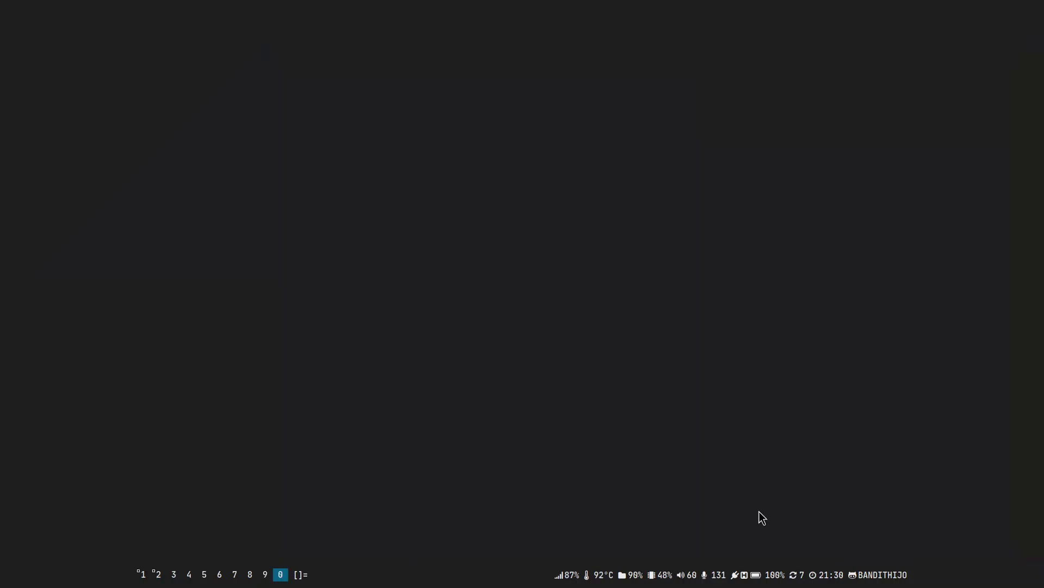
key("super+2")
key("super+j")
key("ctrl+b")
key("1")
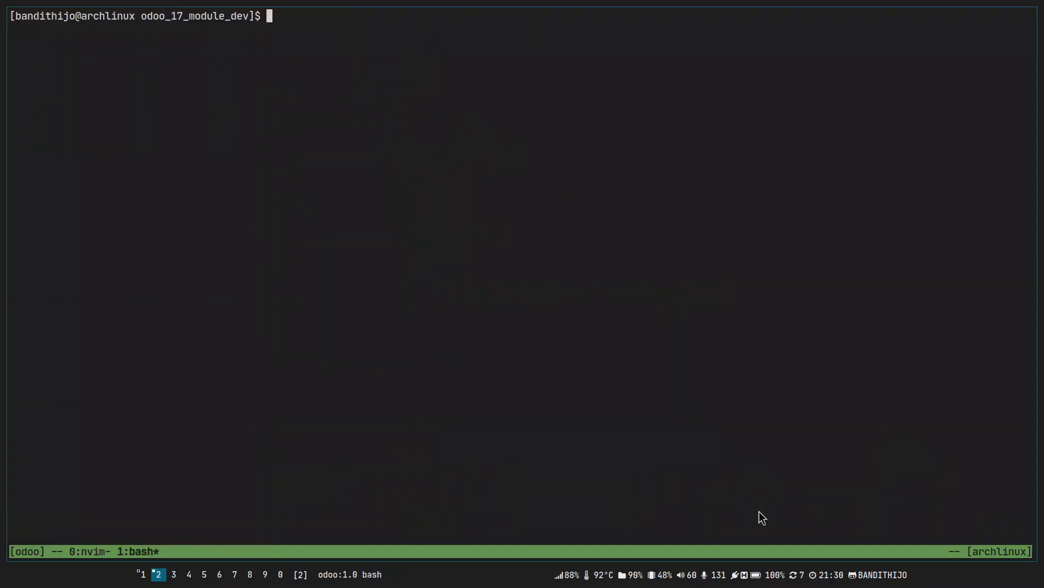
type("docker ps -a")
key("Return")
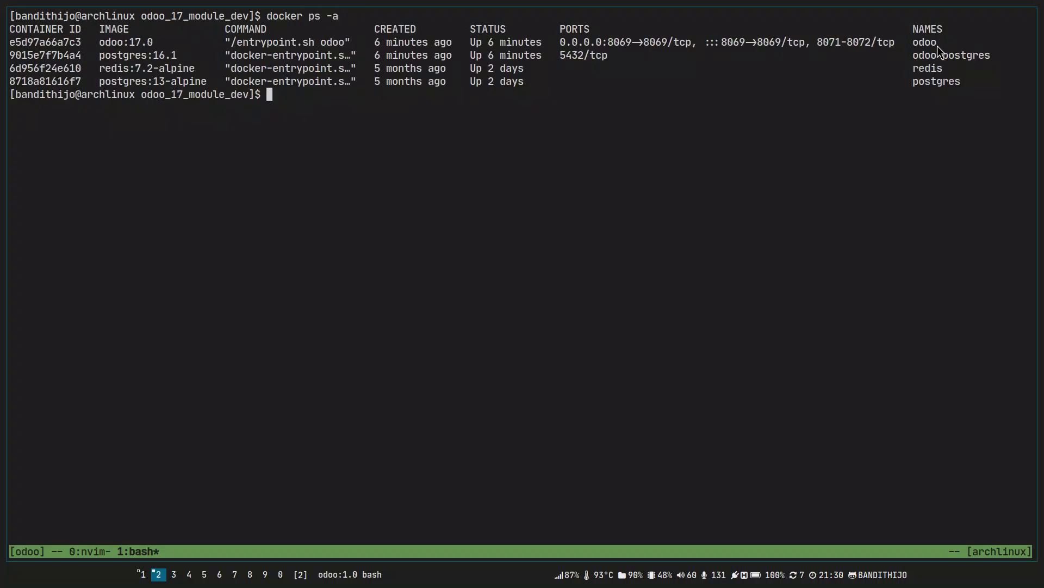
Select the odoo-postgres and odoo container names in the listing.
key("ctrl+b")
double_click(935, 54)
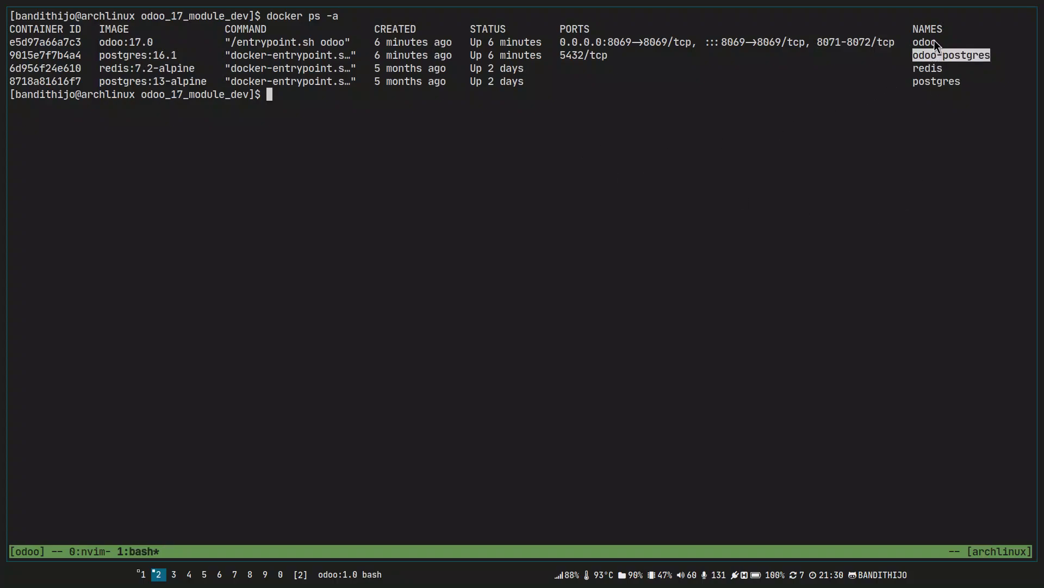
left_click(926, 40)
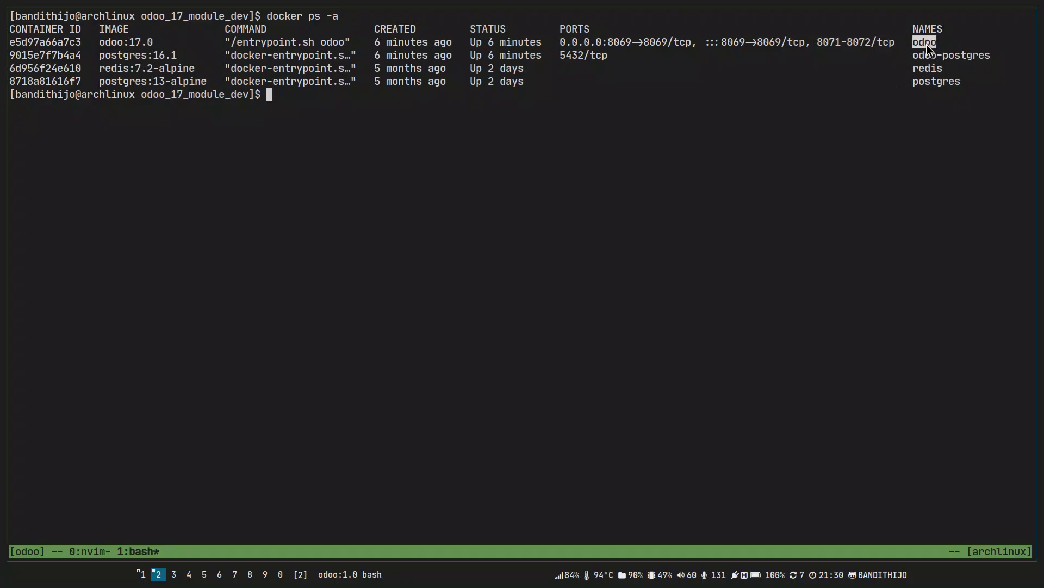
double_click(931, 56)
Follow logs with docker logs -f odoo while checking the browser's login page.
type("docker log")
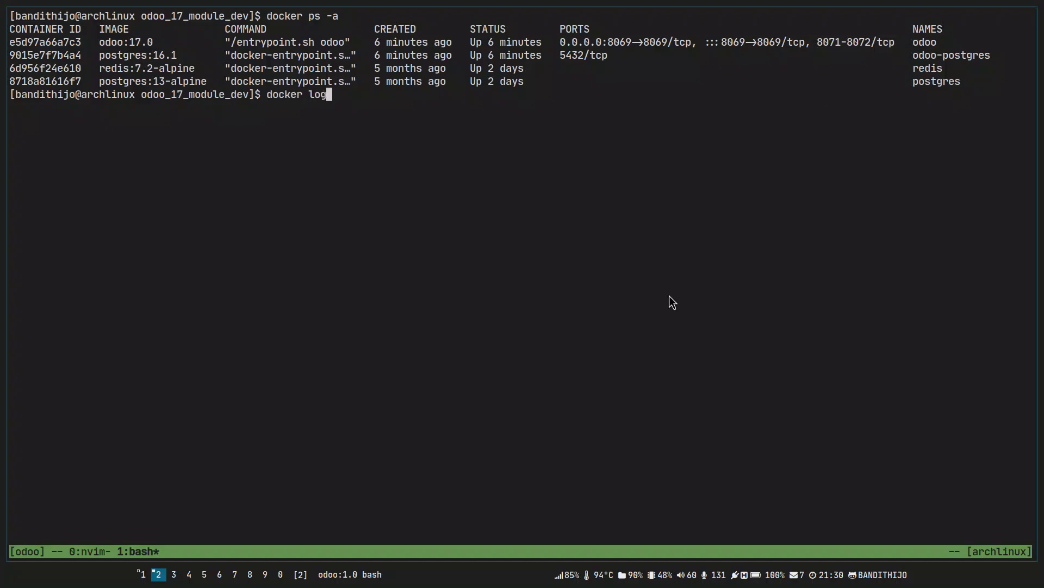
type("s -f odoo")
key("Return")
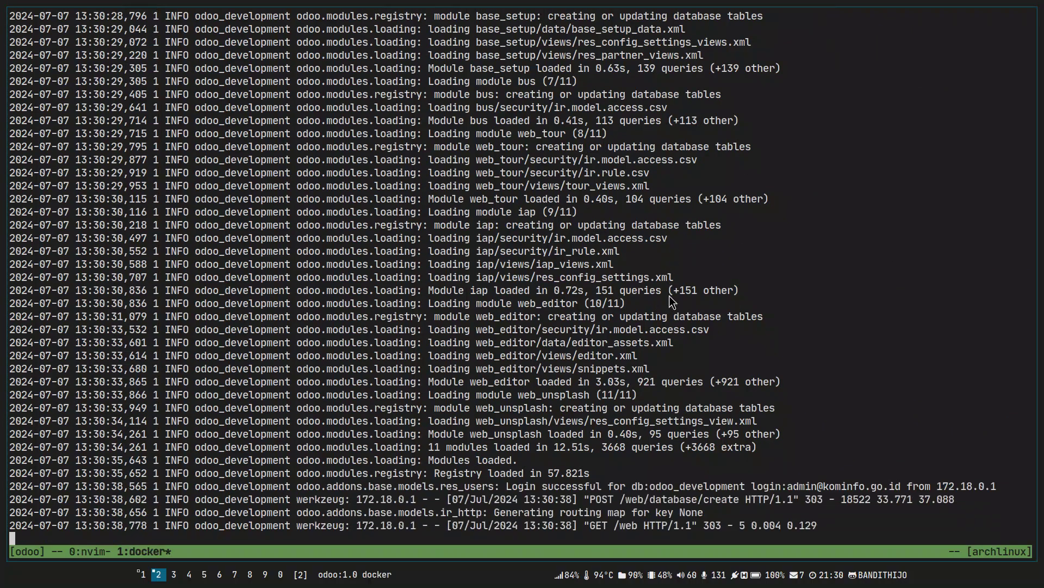
key("alt+Tab")
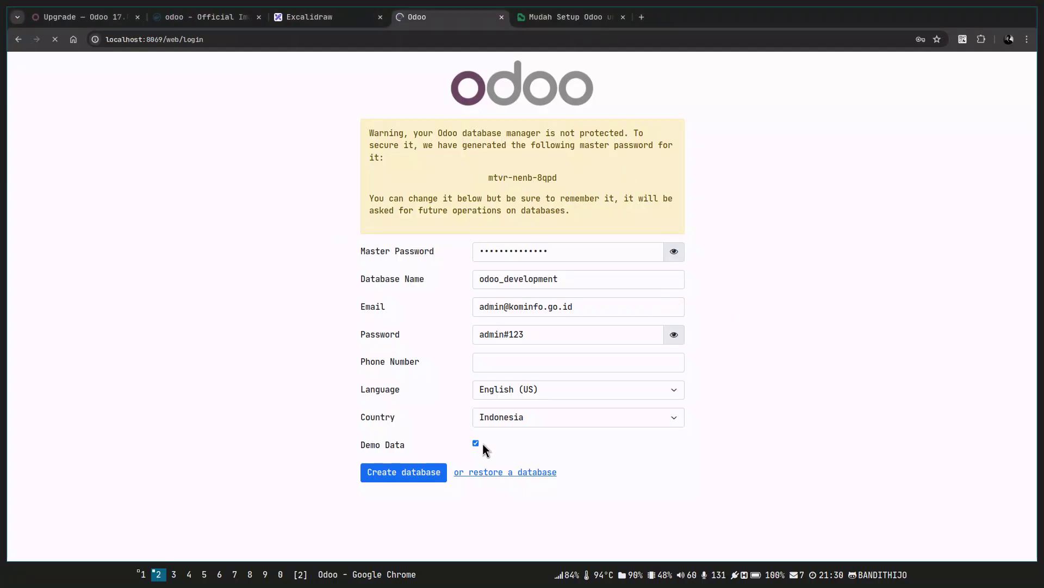
key("alt+Tab")
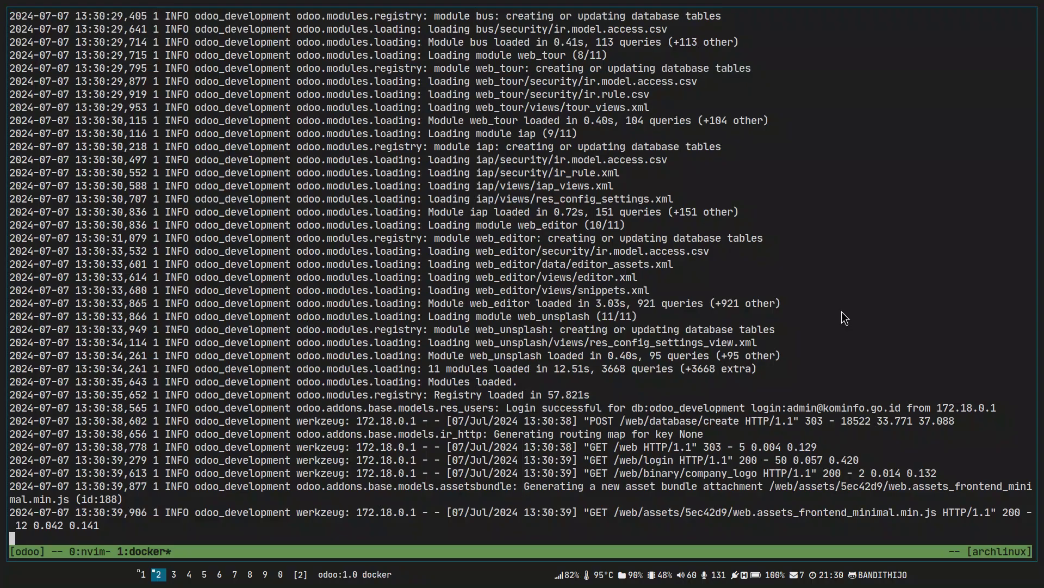
key("alt+Tab")
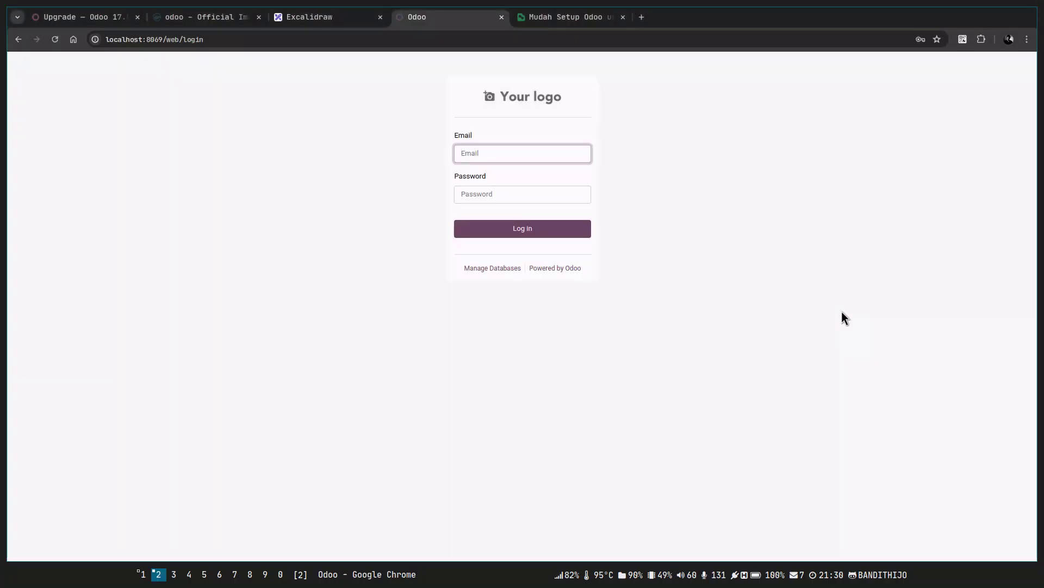
key("alt+Tab")
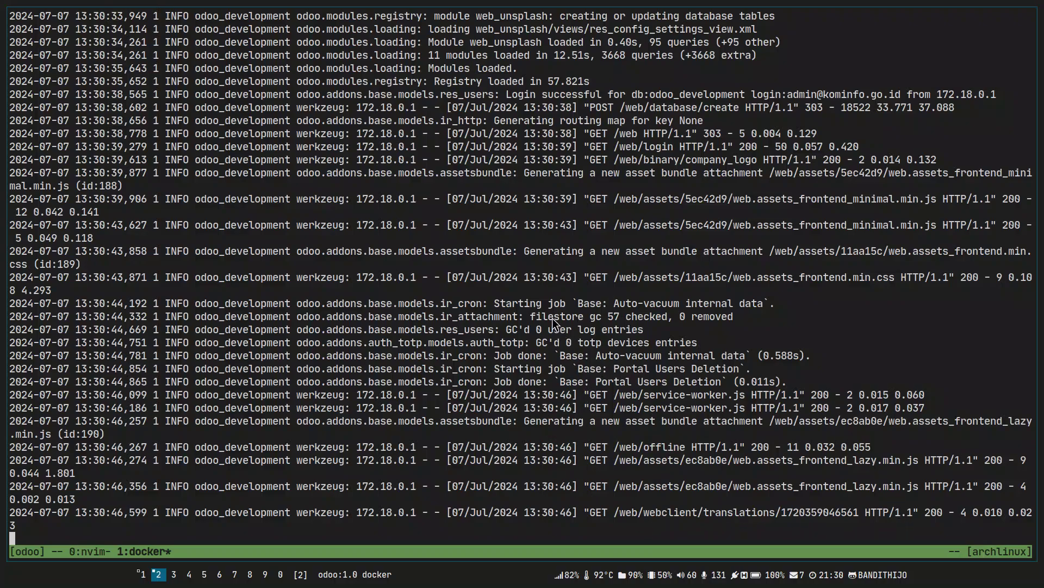
Log in with the administrator e-mail and password, then check the server log.
key("alt+Tab")
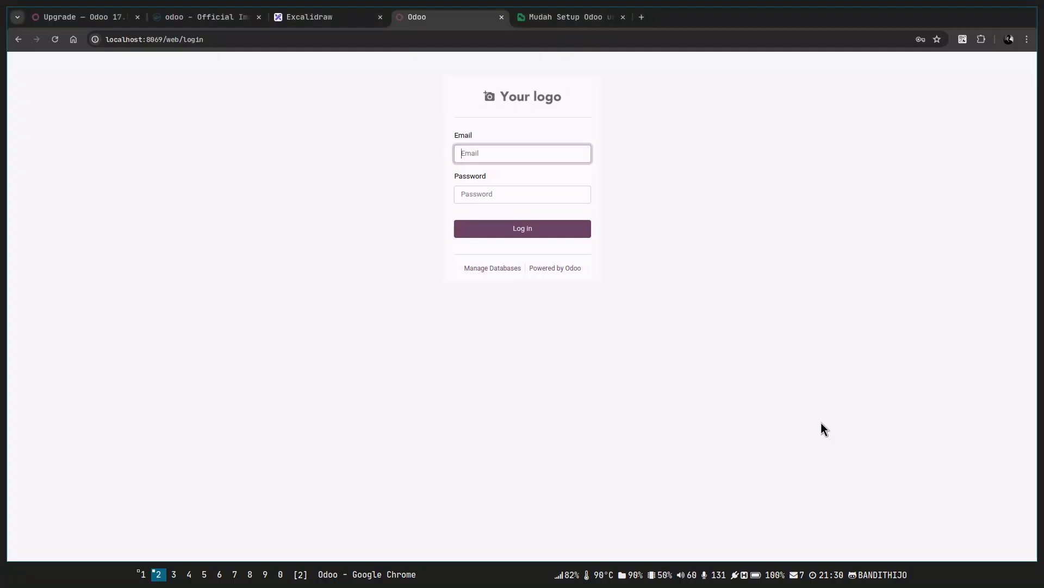
left_click(516, 157)
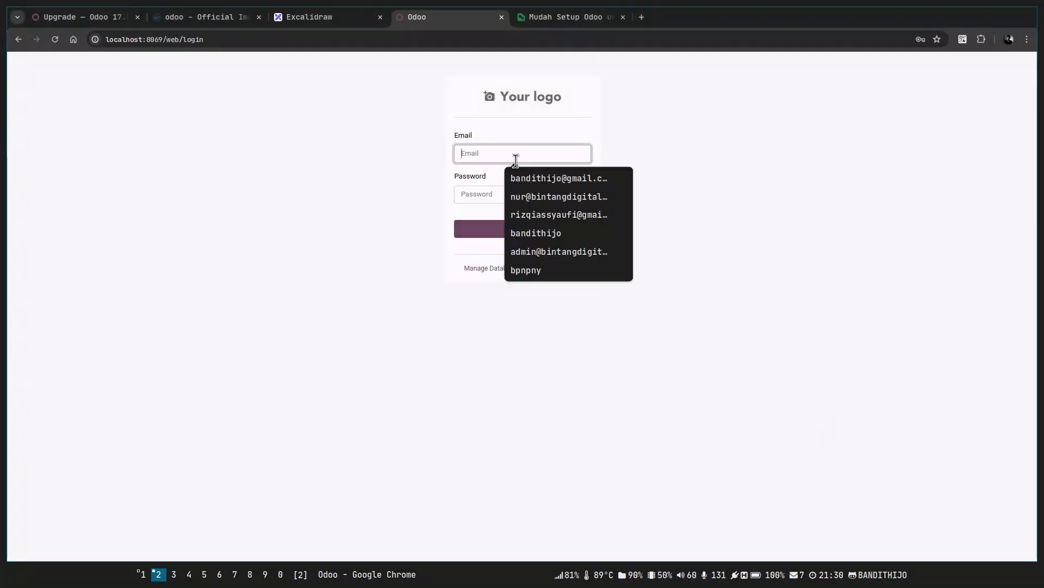
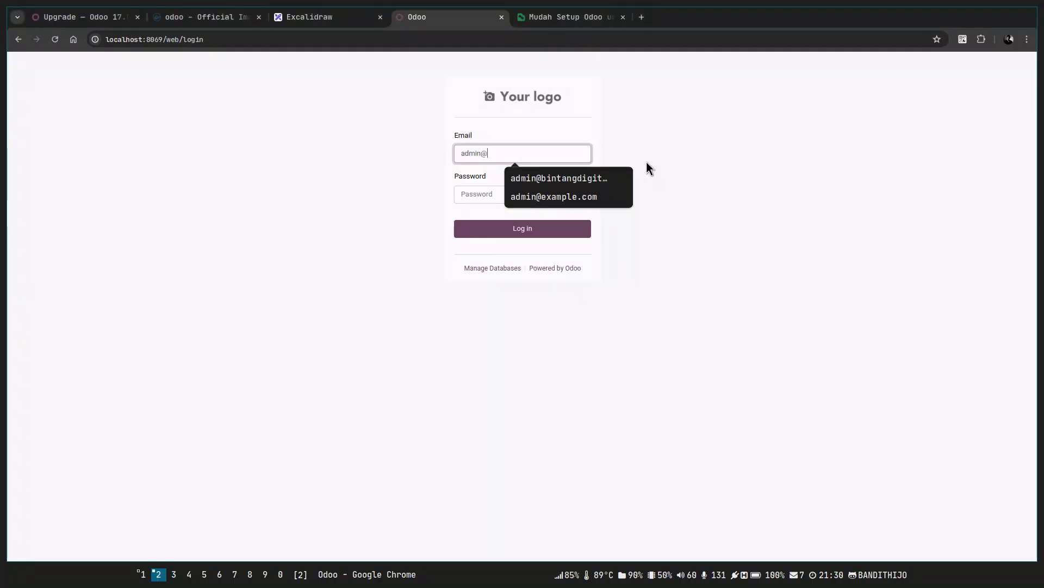
key("Tab")
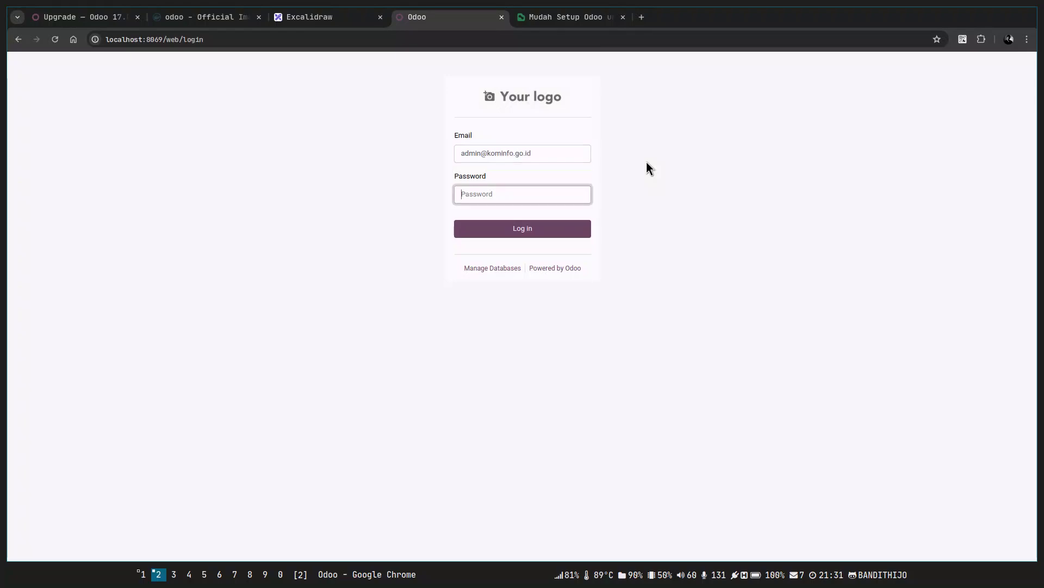
type("admin1234")
left_click(545, 228)
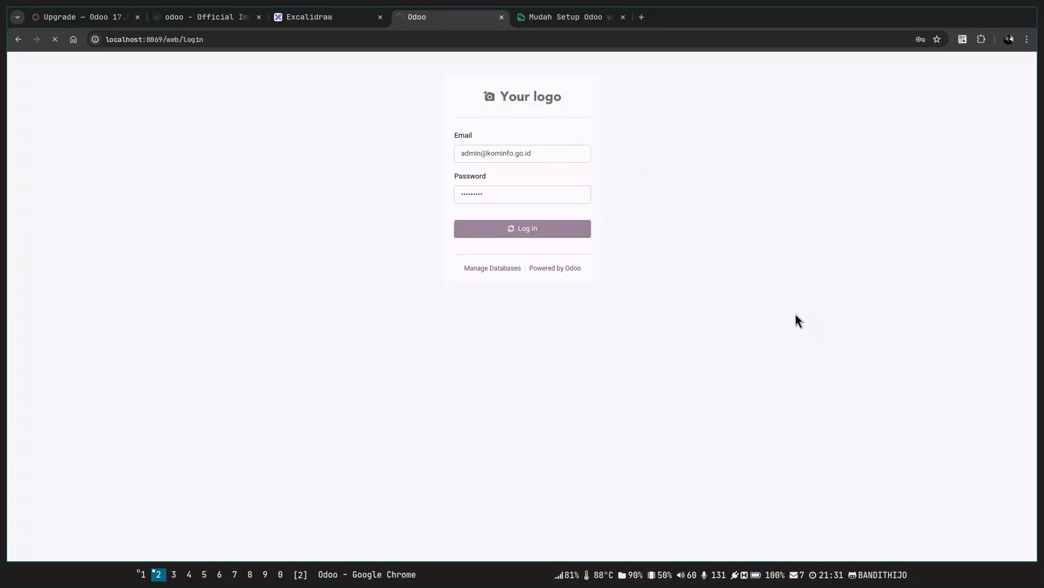
key("super+1")
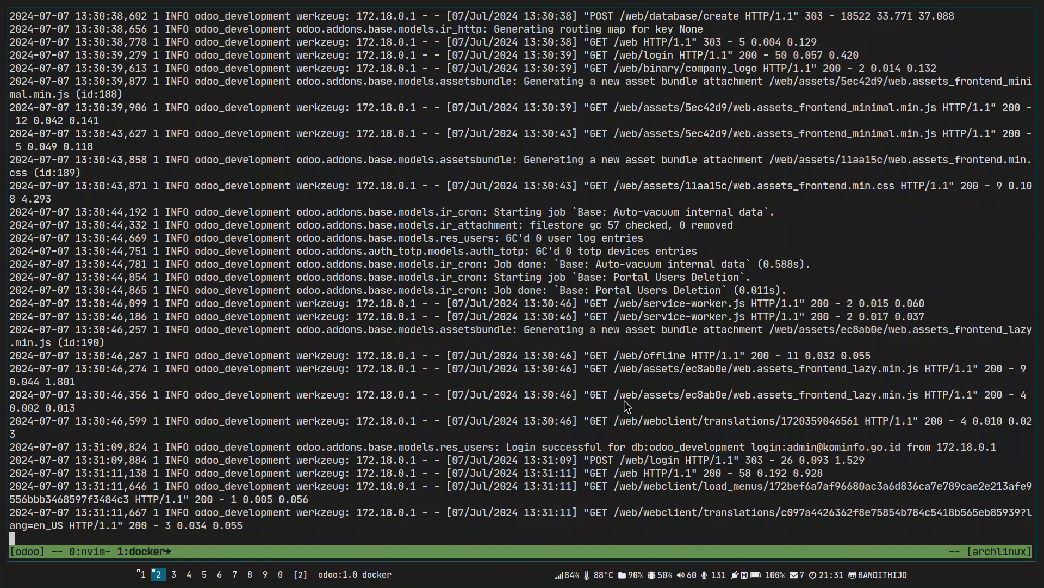
key("super+2")
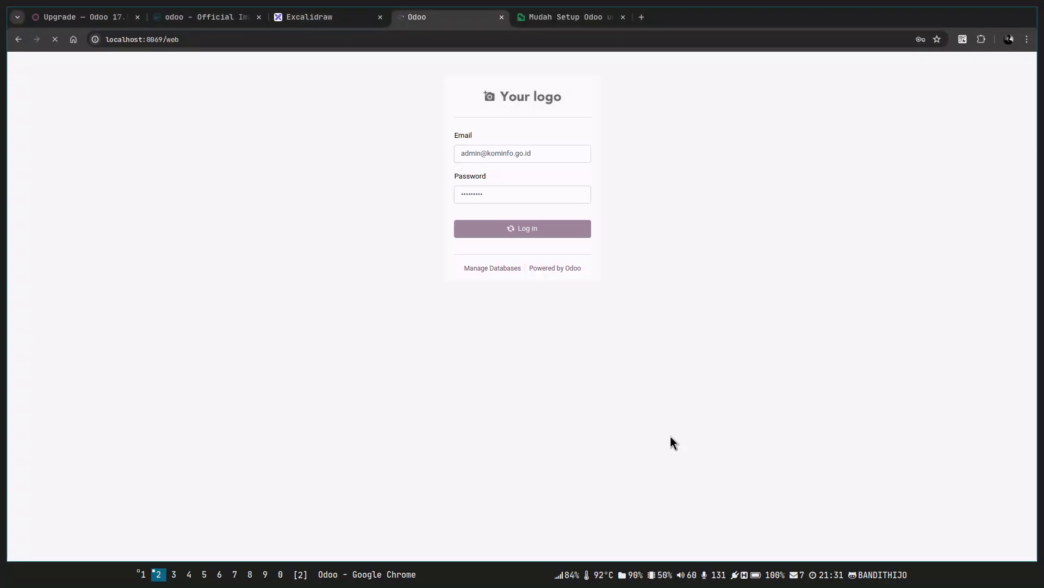
Wait for the Odoo Apps page to load, then return to the Docker log terminal.
key("alt+Tab")
key("alt+Tab")
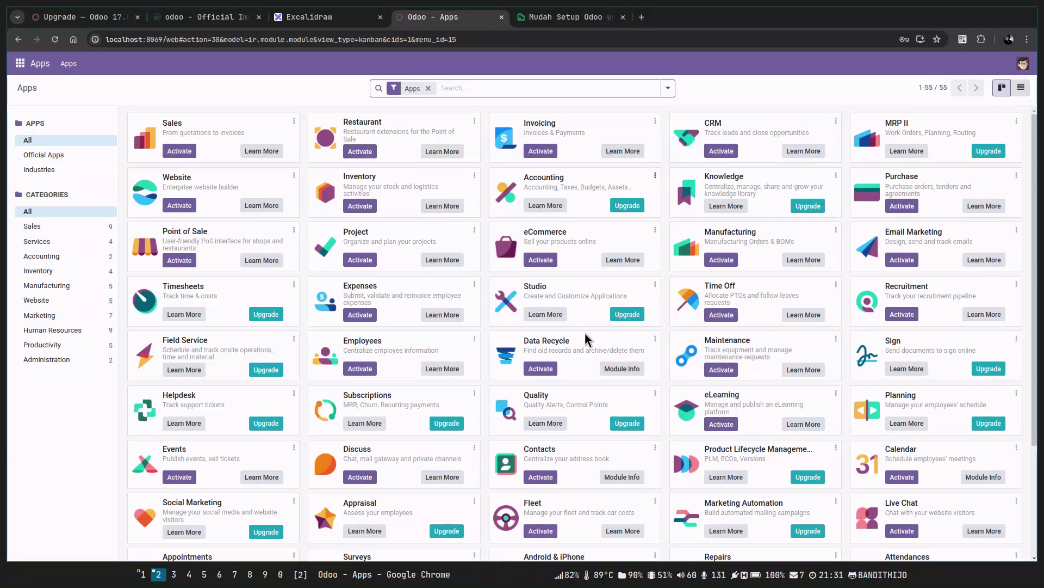
key("alt+Tab")
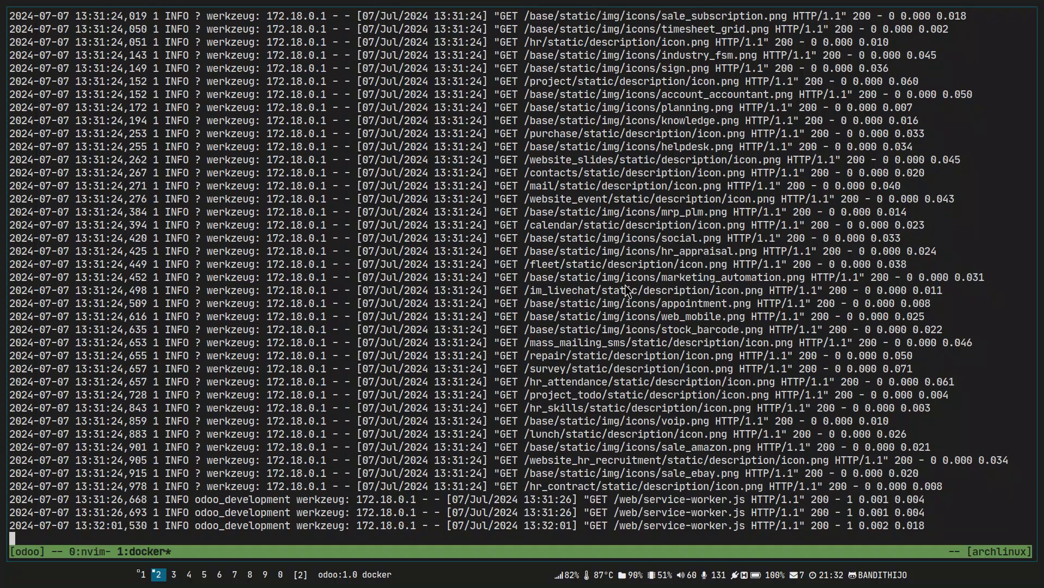
Open a new tmux pane and follow logs with docker logs -f odoo-postgres.
key("ctrl+b")
key("quotedbl")
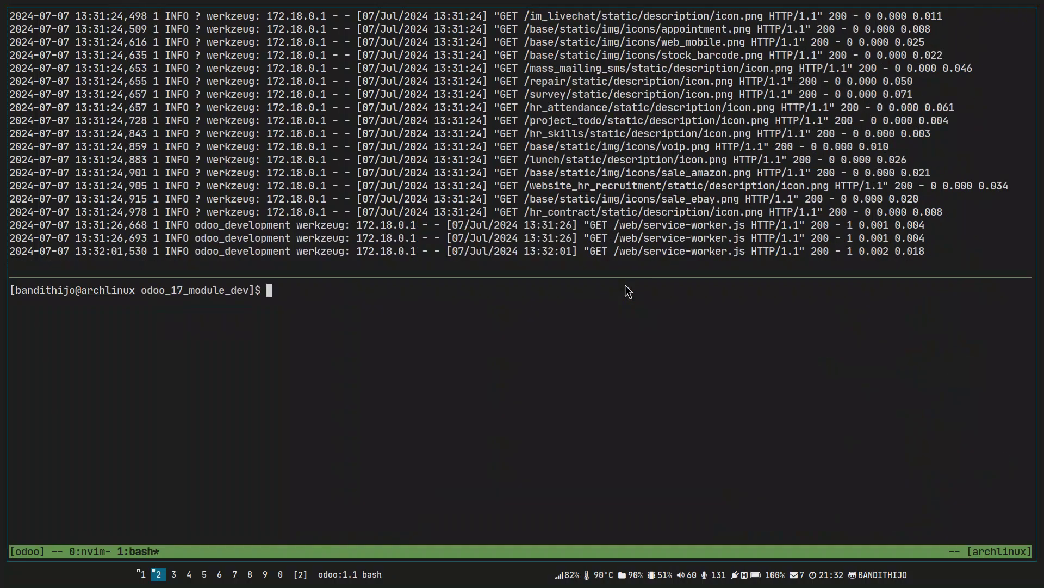
type("docker logs -f")
key("Tab")
key("Tab")
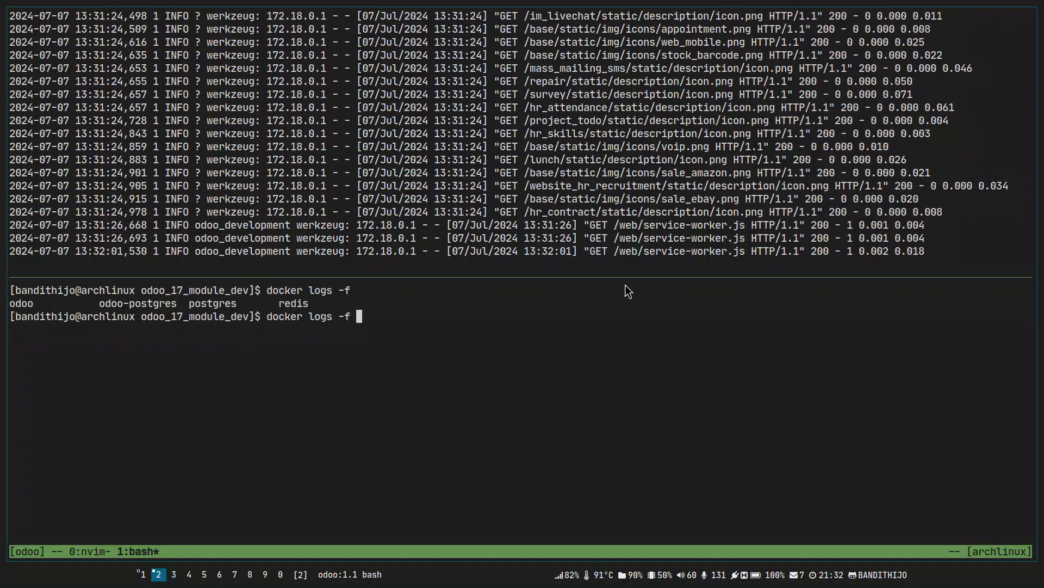
double_click(115, 309)
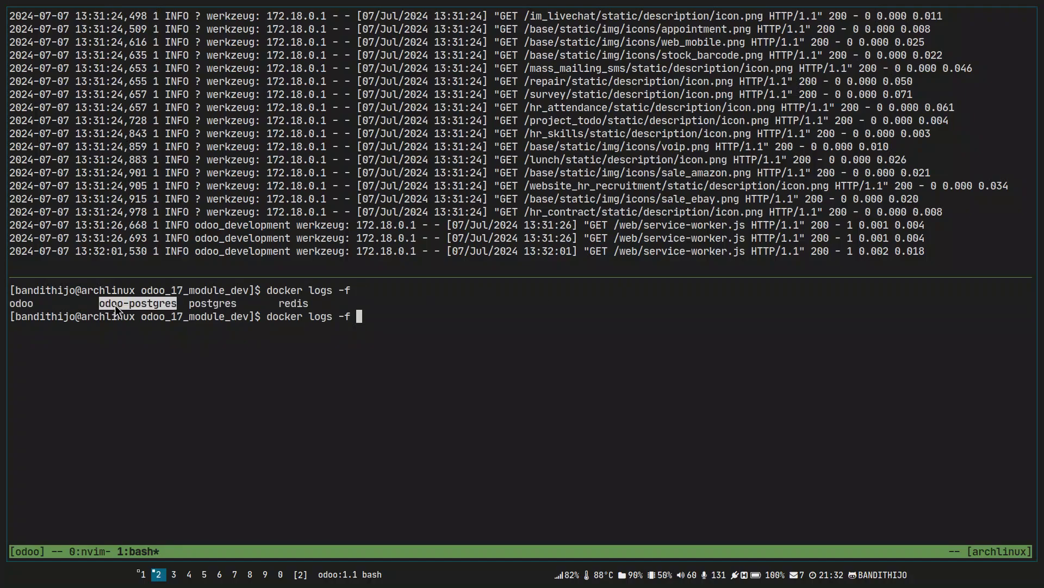
middle_click(220, 317)
key("Return")
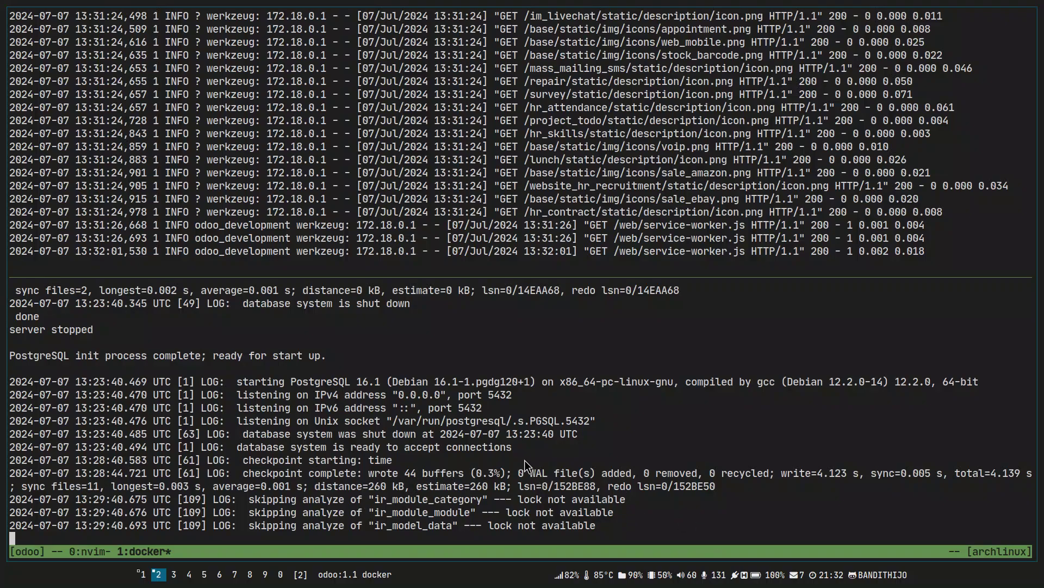
triple_click(334, 383)
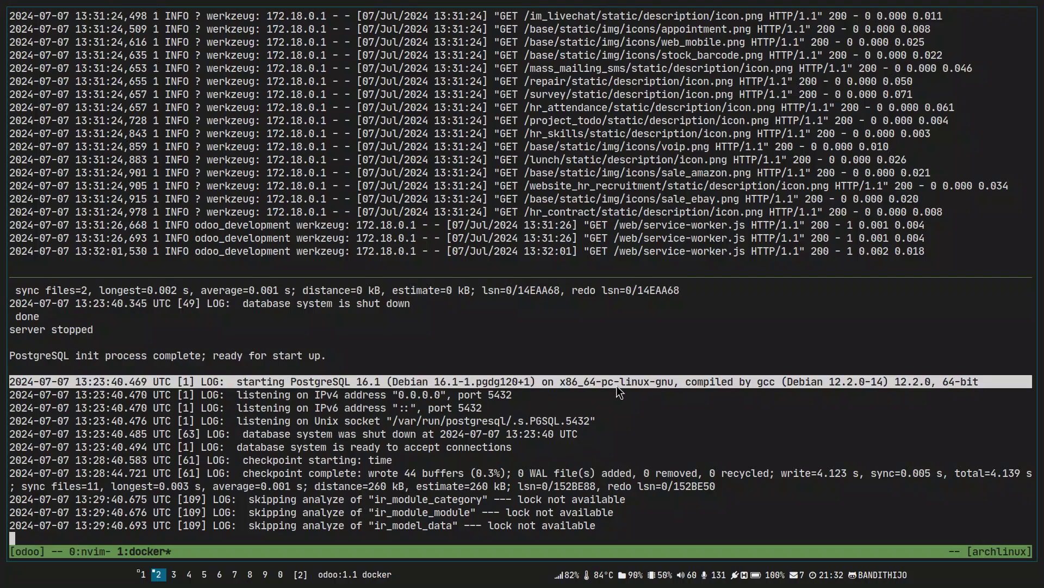
Restart docker logs -f odoo on a cleared upper pane.
left_click(596, 170)
key("ctrl+c")
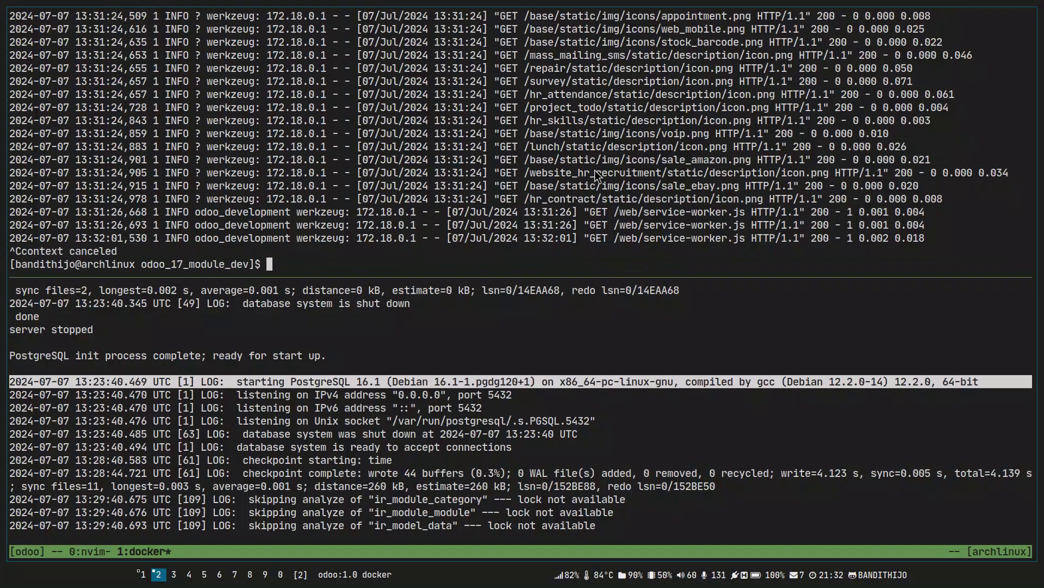
key("ctrl+l")
key("Up")
key("Return")
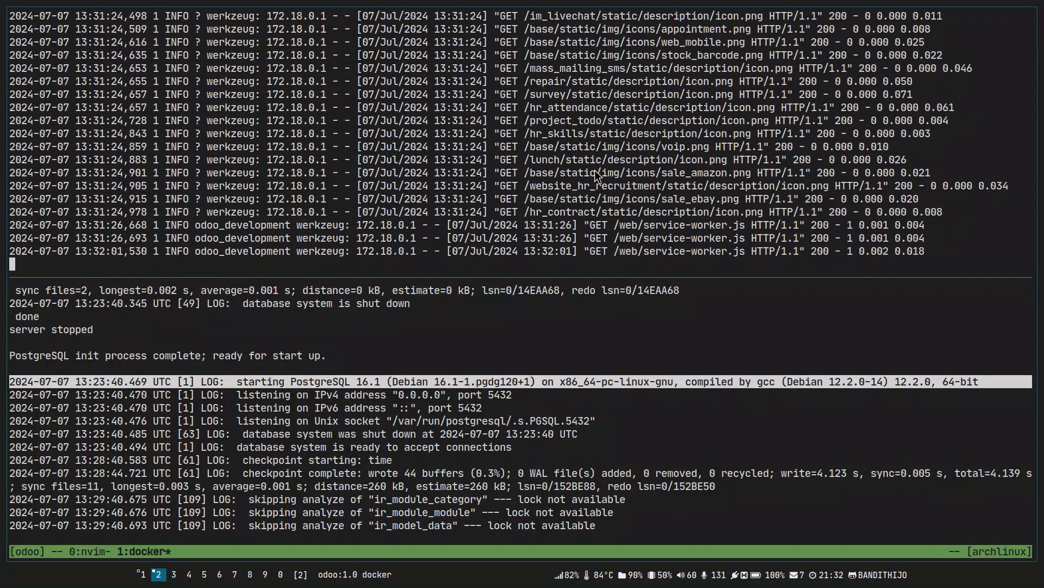
key("ctrl+c")
key("ctrl+l")
key("Up")
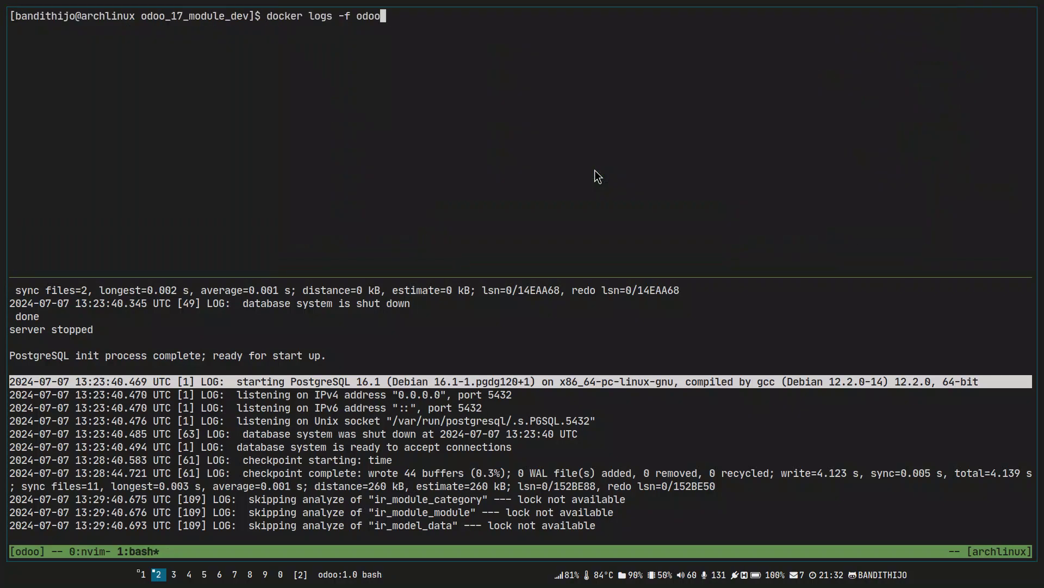
key("Return")
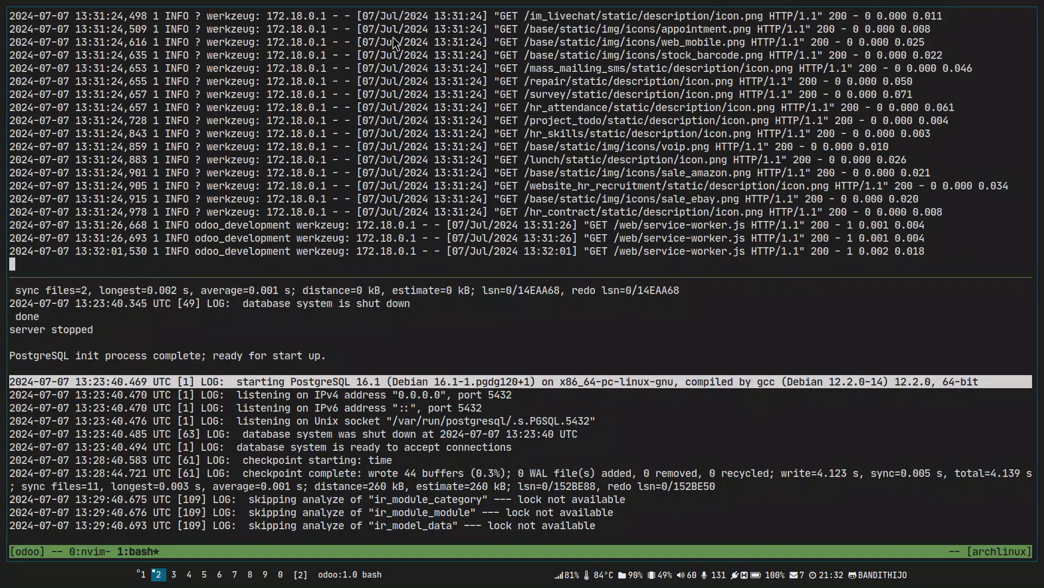
Restart docker logs -f odoo-postgres on a cleared lower pane.
key("ctrl+b")
key("Down")
key("ctrl+c")
key("ctrl+l")
key("Up")
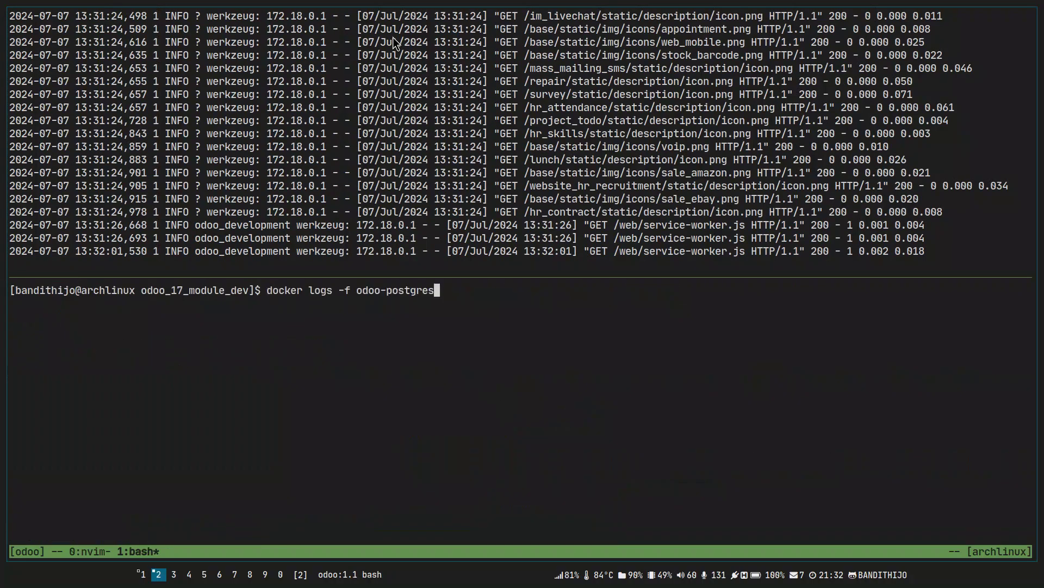
key("Return")
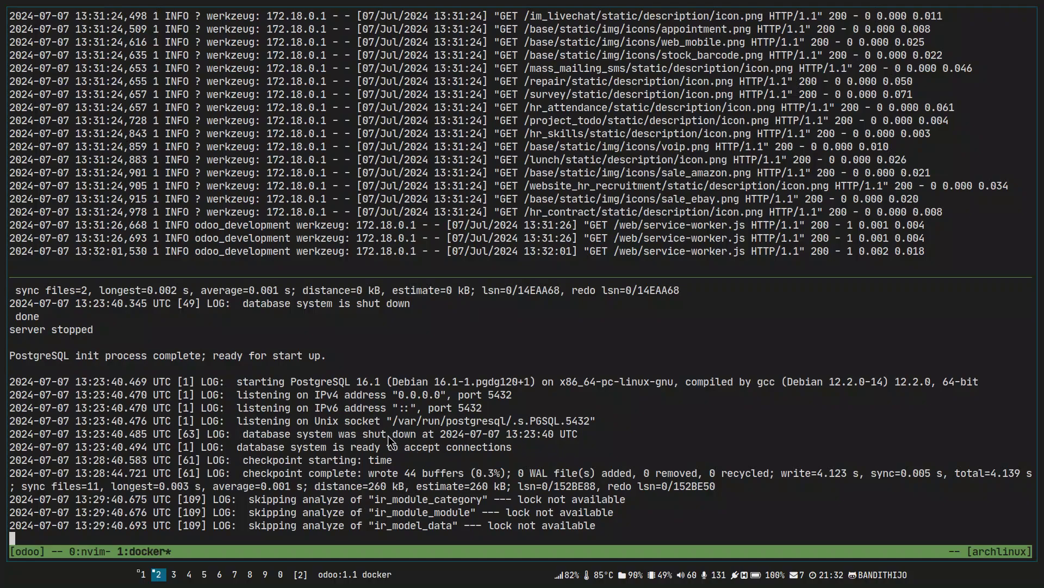
Review the odoo service's ports and volumes lines in docker-compose.yml with a block selection.
key("ctrl+b")
key("0")
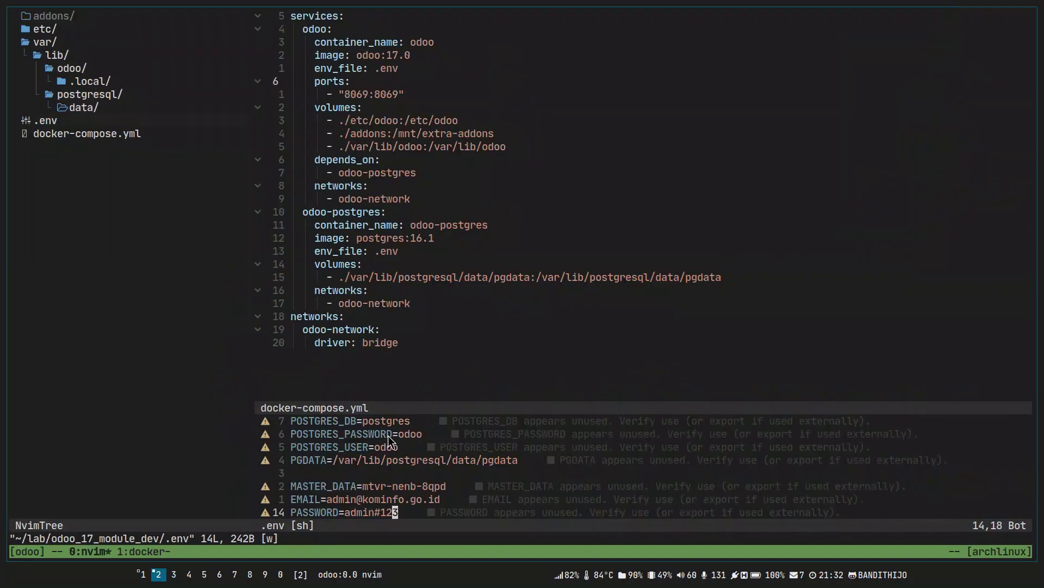
key("j")
key("ctrl+w")
key("h")
key("ctrl+w")
key("l")
key("ctrl+v")
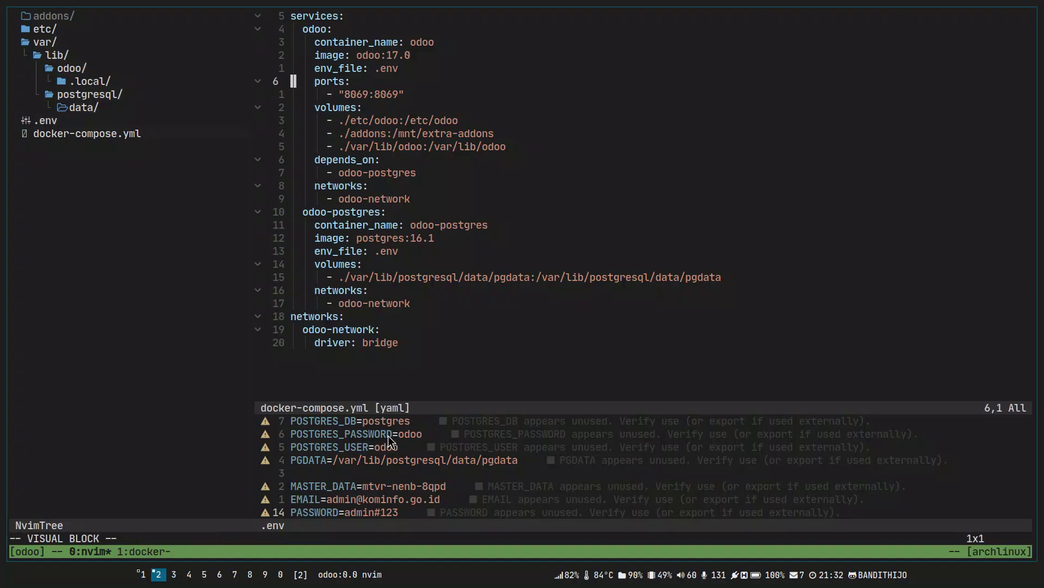
key("j")
key("j")
key("j")
key("Escape")
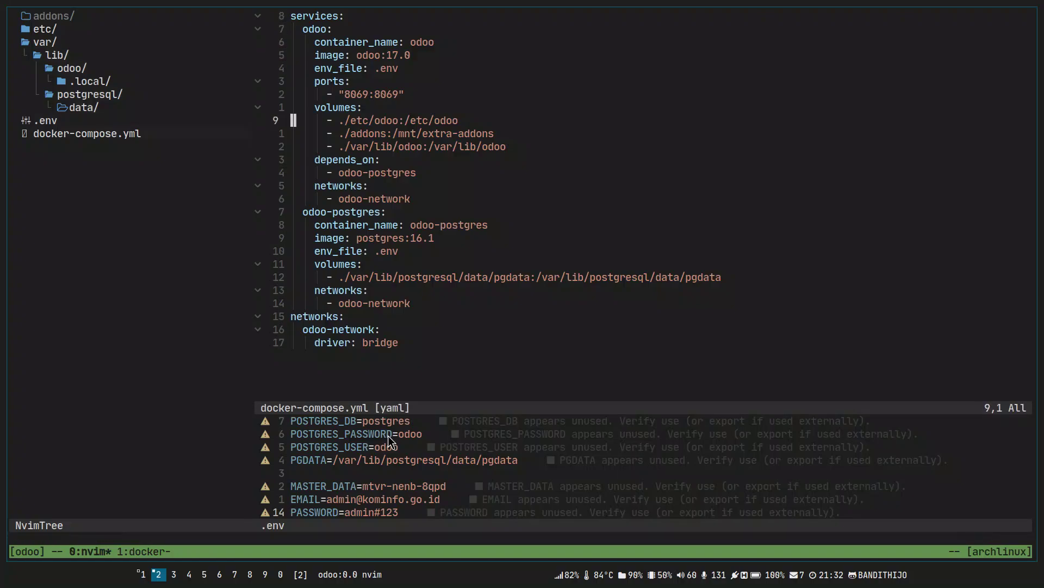
Stop the postgres log stream and close its pane with exit, clearing the remaining log pane.
key("ctrl+b")
key("1")
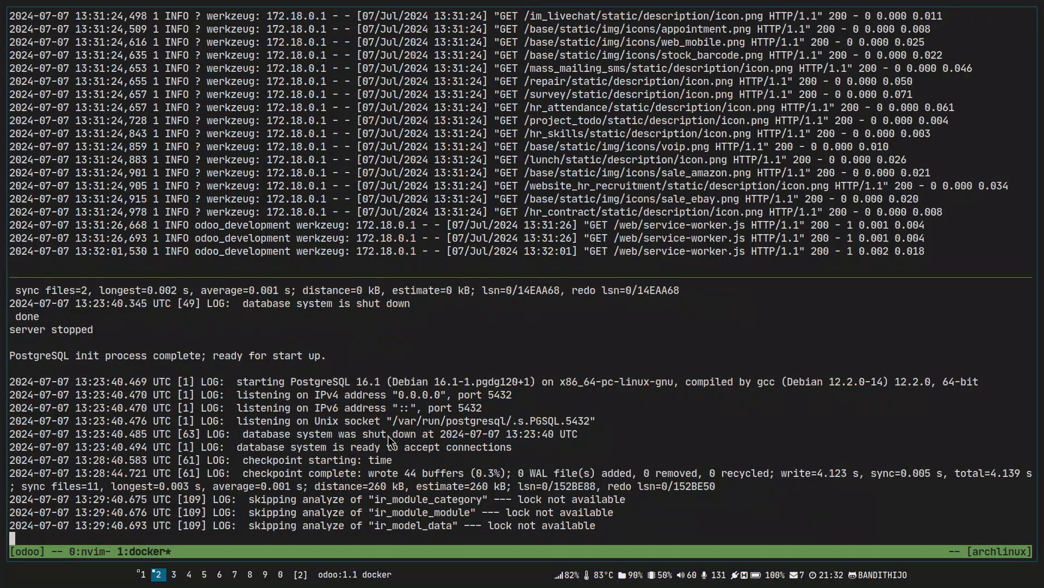
key("ctrl+c")
key("ctrl+l")
type("exit")
key("Return")
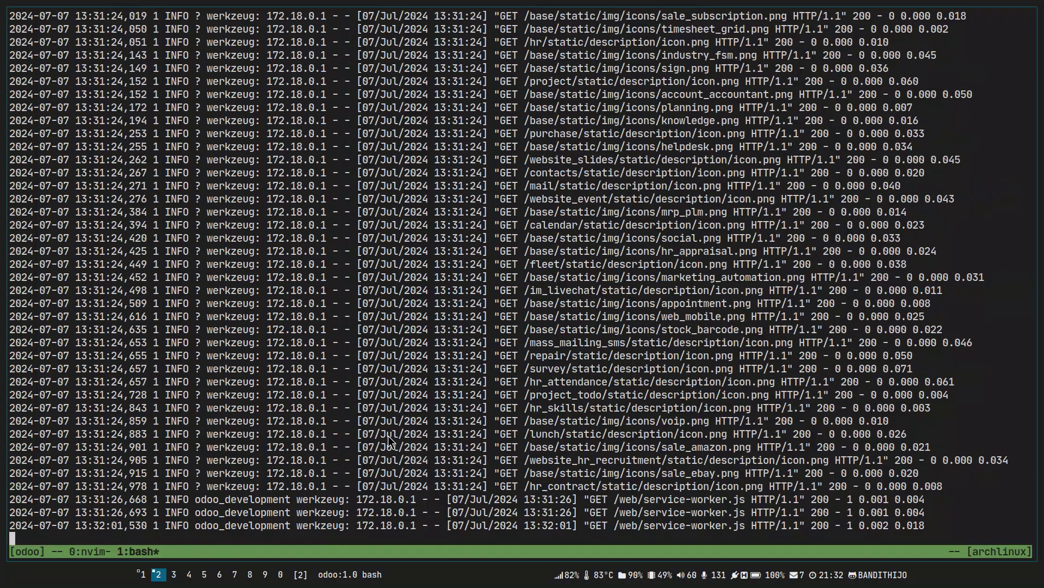
key("ctrl+l")
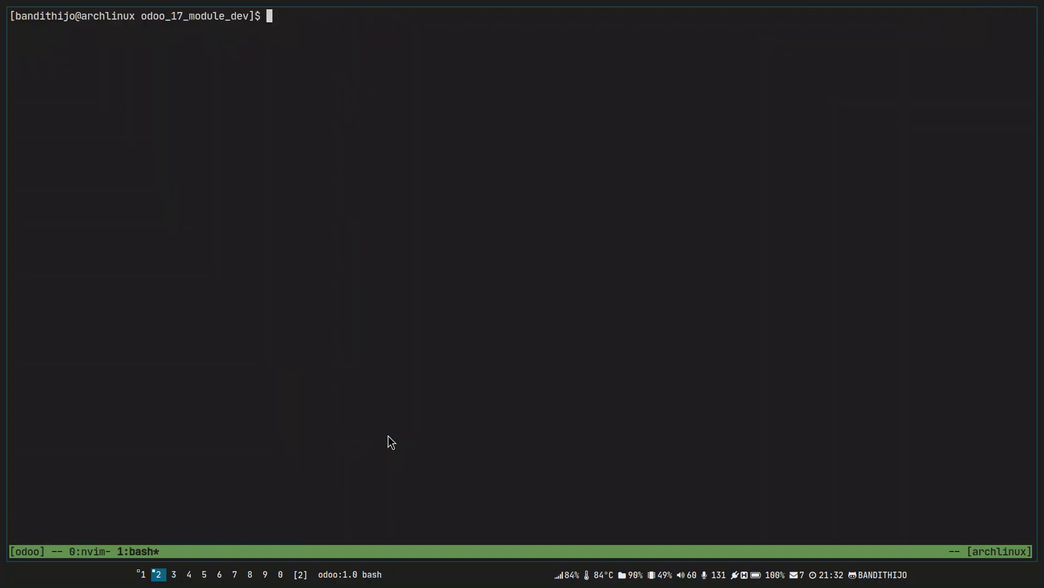
List all Docker containers with docker ps -a in the shell window.
key("ctrl+b")
key("0")
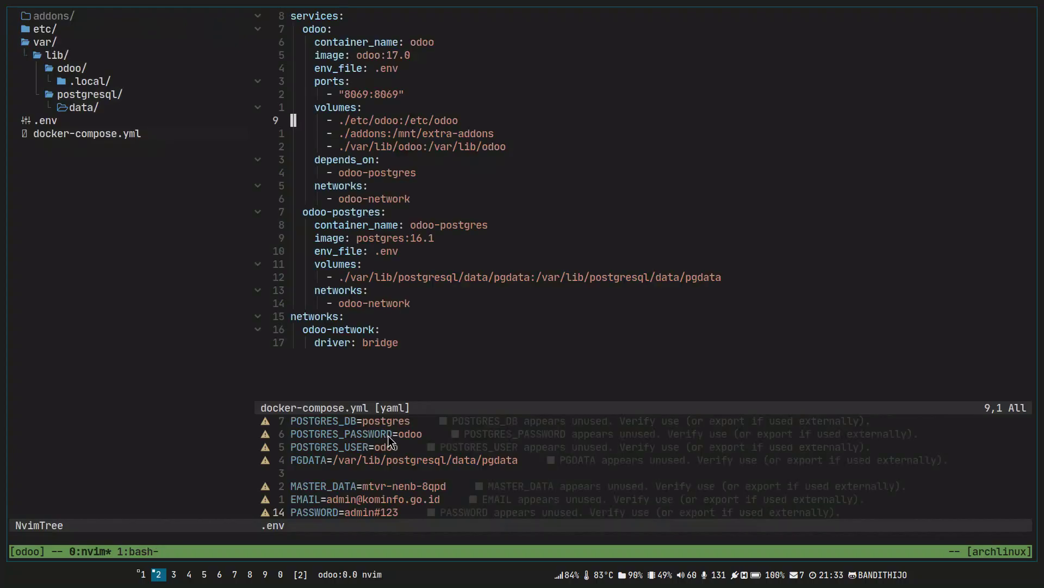
key("ctrl+b")
type("1docker ps ")
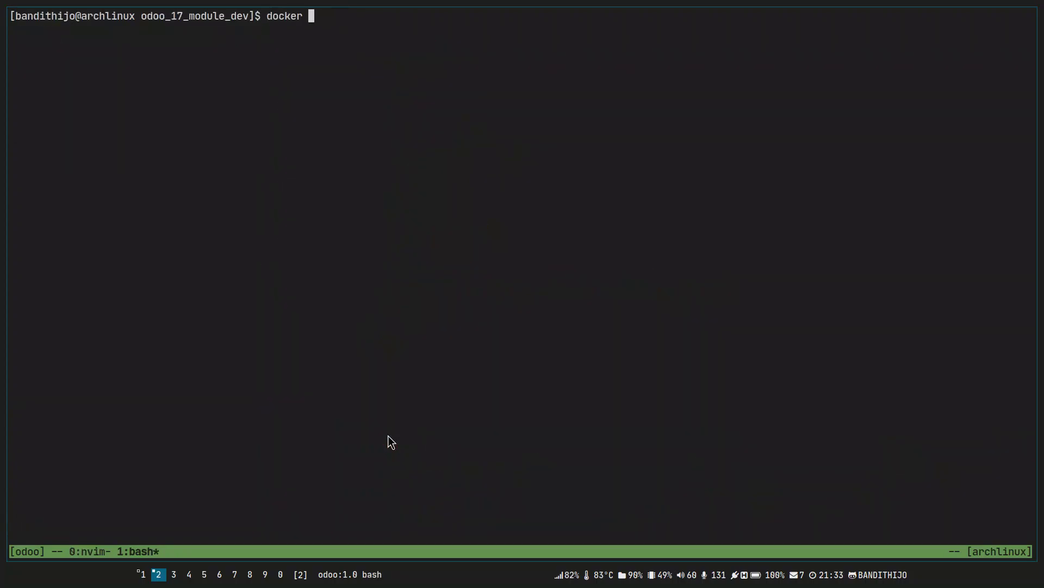
type("-a")
key("Return")
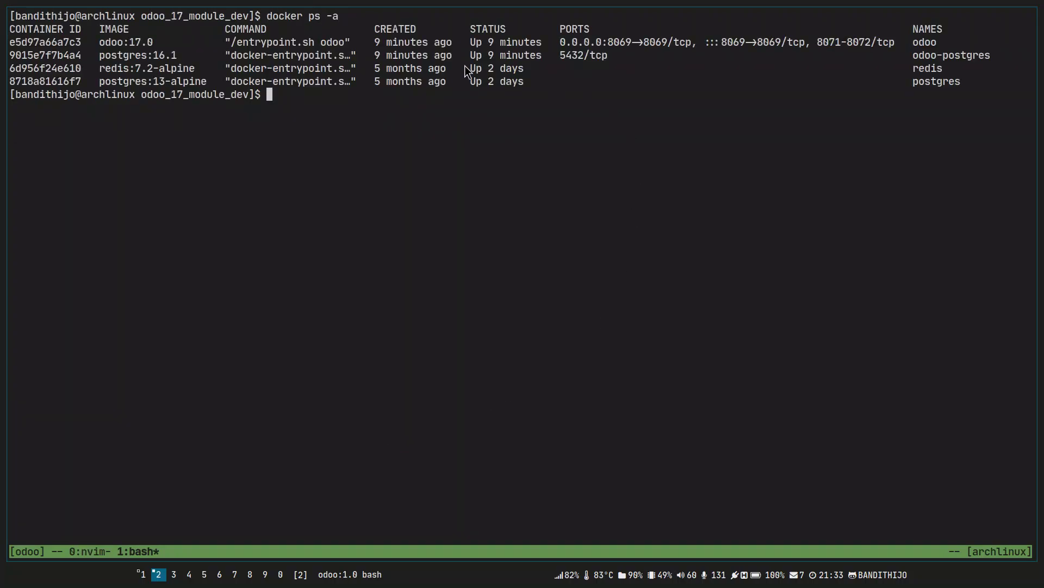
Take down the Odoo stack with docker compose down, removing the odoo and odoo-postgres containers.
left_click_drag(11, 44, 1022, 63)
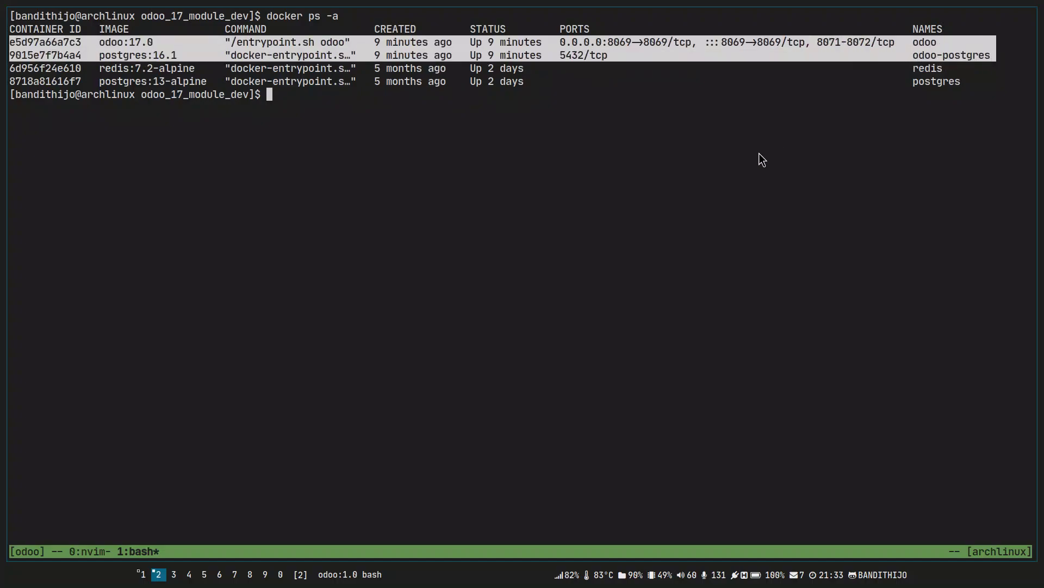
type("docker compose ")
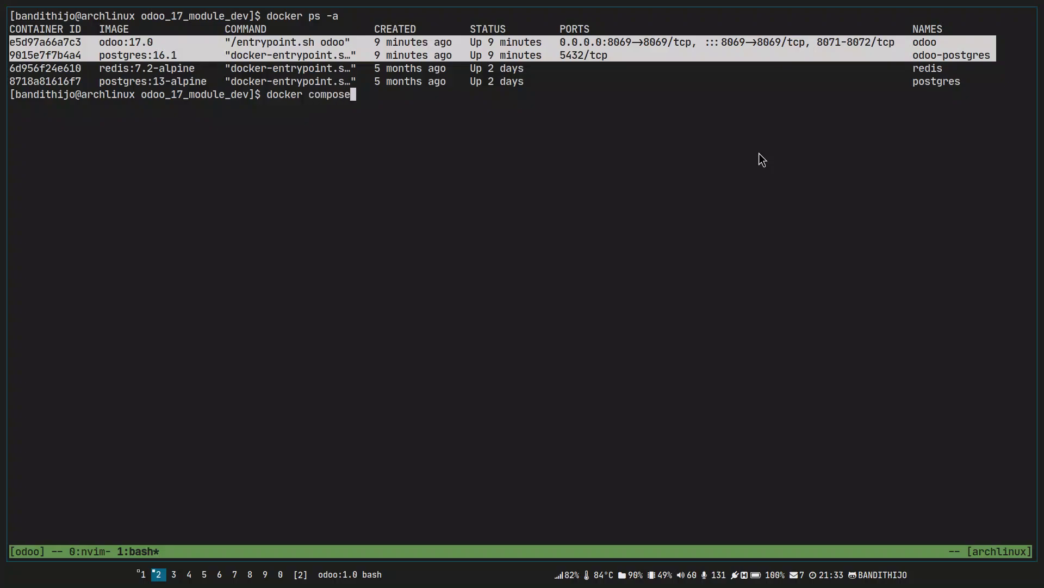
type("down")
key("BackSpace")
key("BackSpace")
key("BackSpace")
key("BackSpace")
type("up -d")
key("BackSpace")
key("BackSpace")
key("BackSpace")
key("BackSpace")
key("BackSpace")
type("co")
key("BackSpace")
key("BackSpace")
type("down")
key("Return")
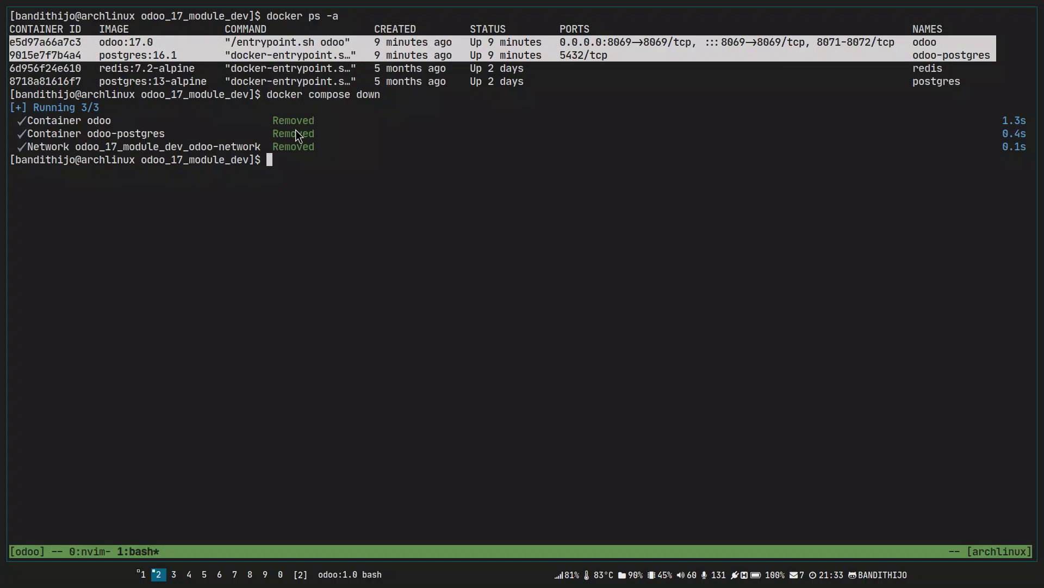
Confirm the remaining containers with docker ps -a and reload the Odoo tab in Chrome.
type("docker ps -a")
key("Return")
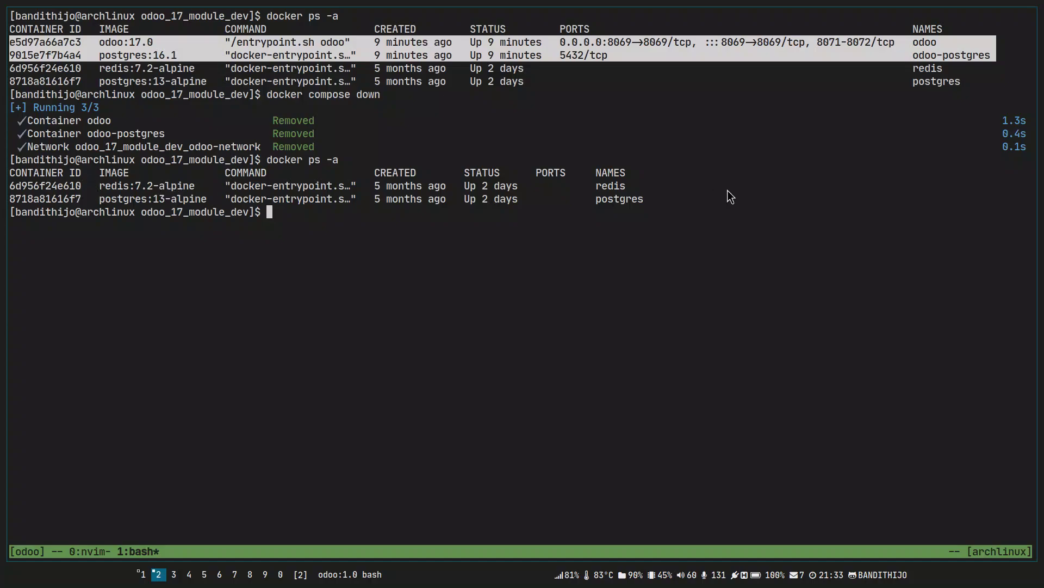
key("alt+Tab")
key("F5")
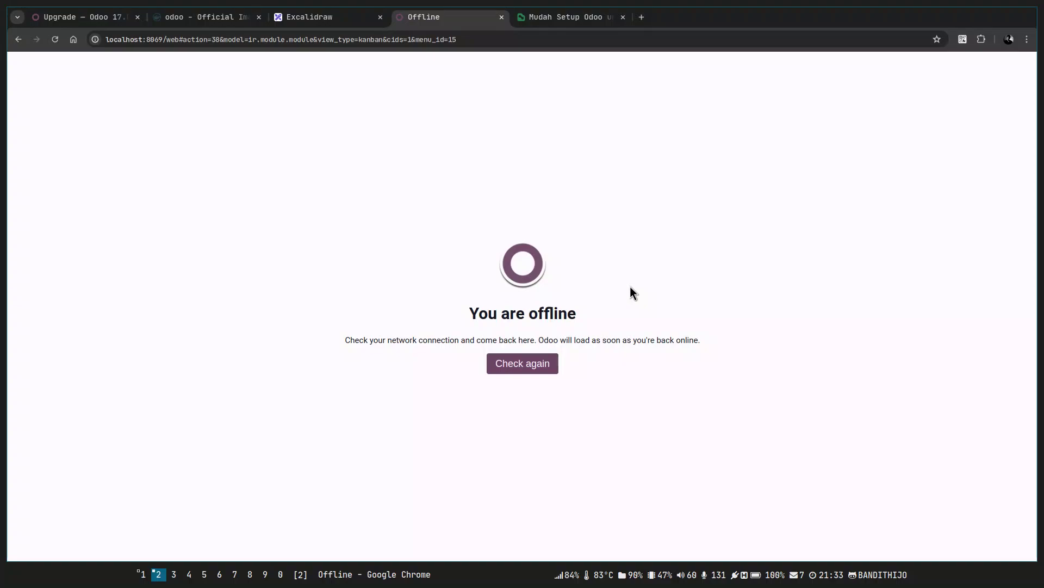
Reload the Odoo tab to confirm it is still offline, then clear the bash terminal.
key("ctrl+shift+r")
key("F5")
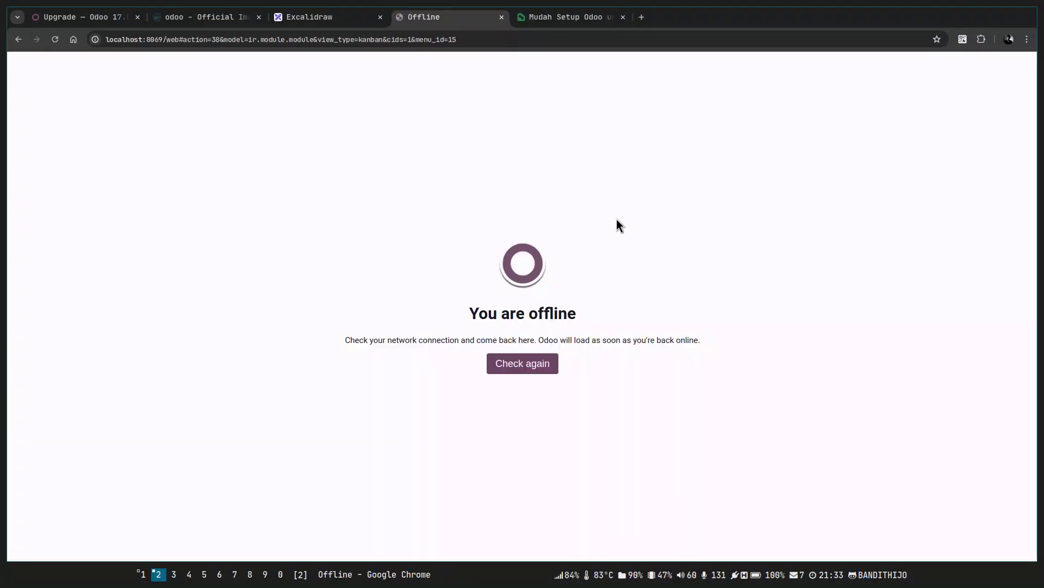
key("super+j")
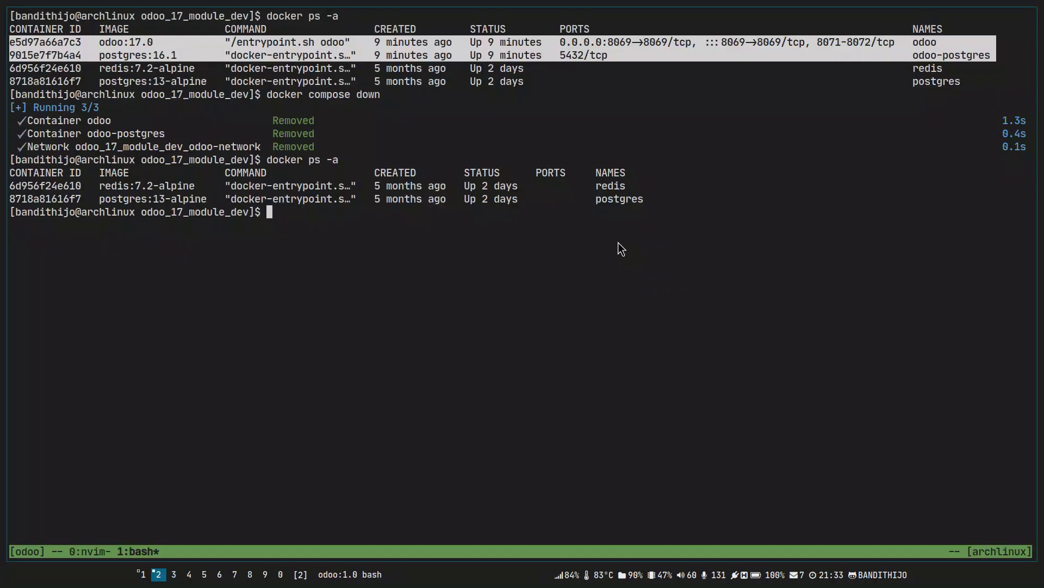
key("ctrl+l")
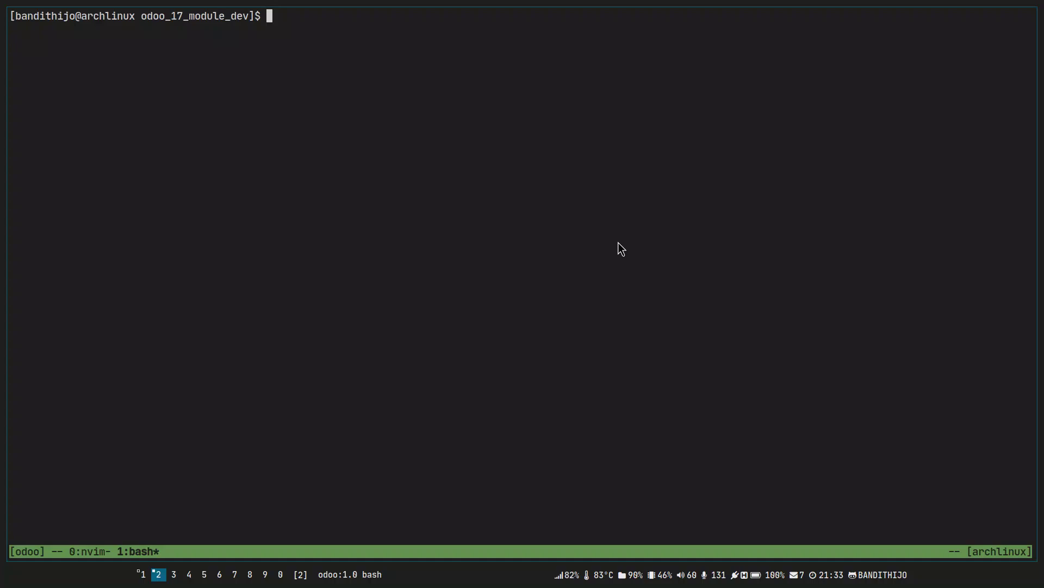
Expand .local/share/Odoo/filestore/odoo_development in NvimTree to view its contents.
key("ctrl+b")
key("0")
key("ctrl+w")
key("h")
key("k")
key("k")
key("k")
key("k")
key("j")
key("j")
key("k")
key("Return")
key("j")
key("j")
key("k")
key("Return")
key("j")
key("j")
key("k")
key("Return")
key("j")
key("Return")
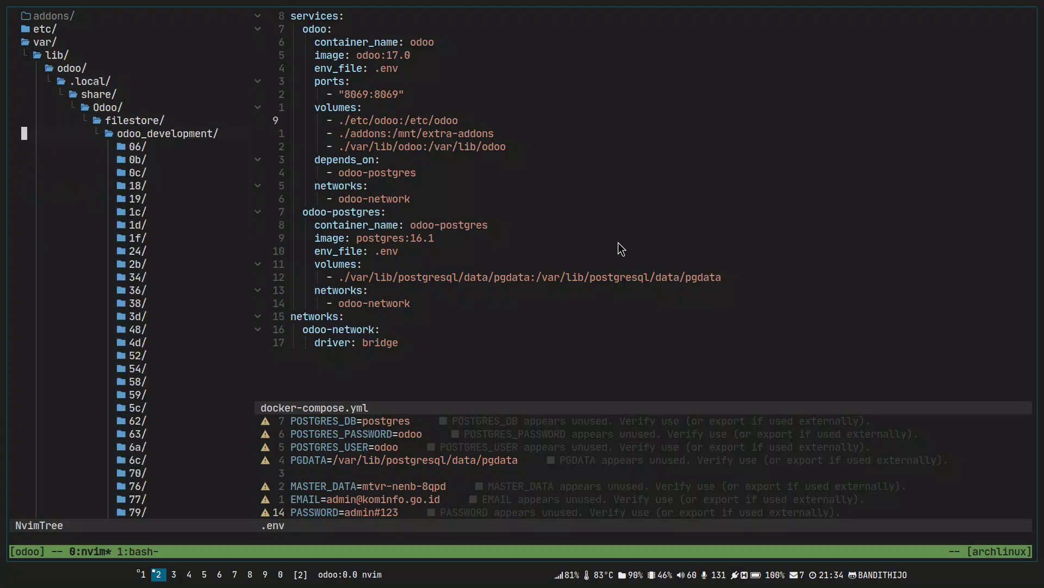
Collapse the filestore folders and browse the var folder's odoo and postgresql directories.
key("Return")
key("k")
key("k")
key("k")
key("k")
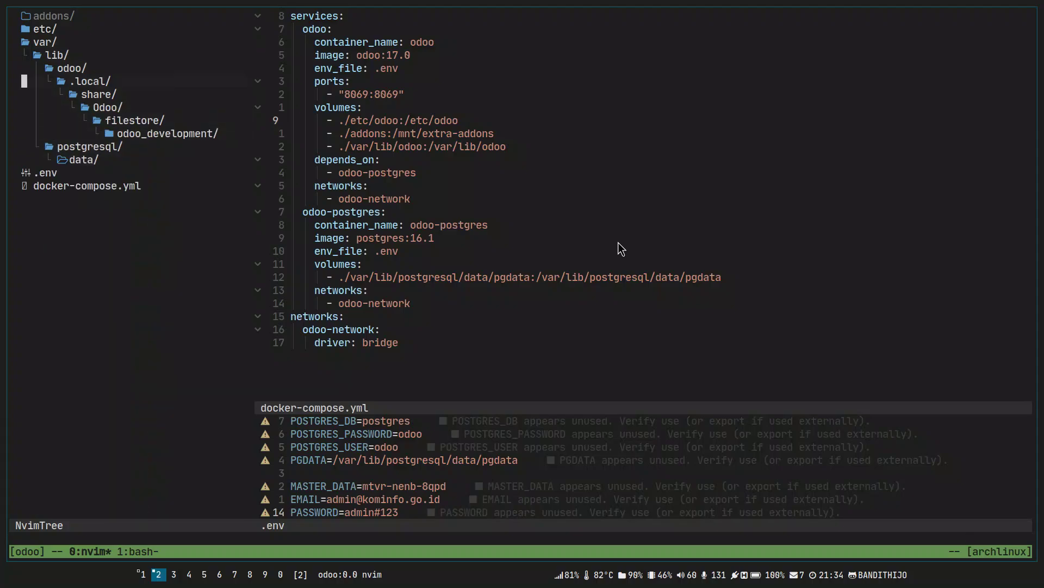
key("Return")
key("k")
key("k")
key("k")
key("Return")
key("Return")
key("j")
key("j")
key("Return")
key("j")
key("Return")
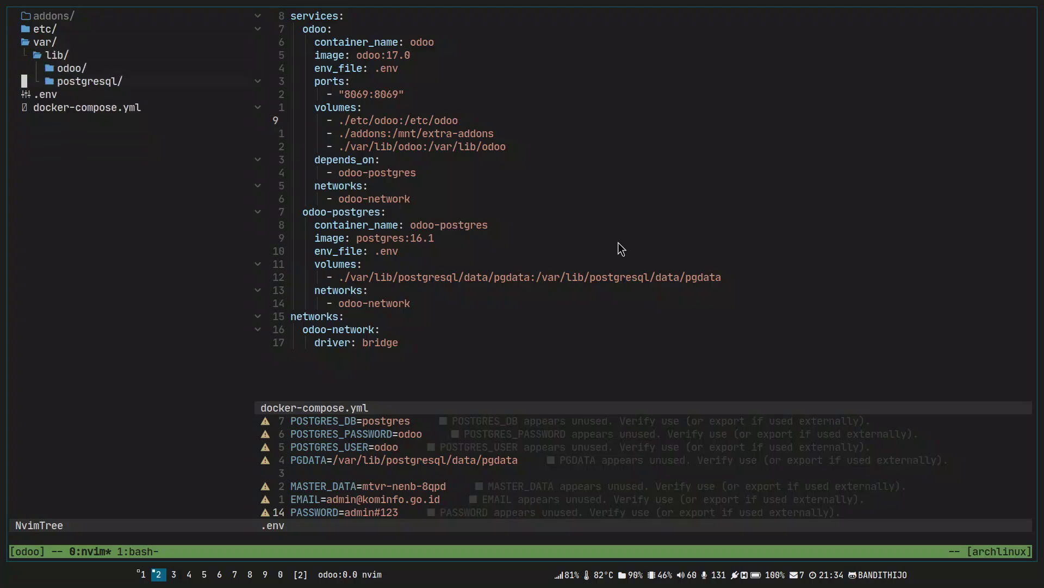
Bring the compose stack back up in the background with docker compose up -d.
key("ctrl+b")
type("1docker ")
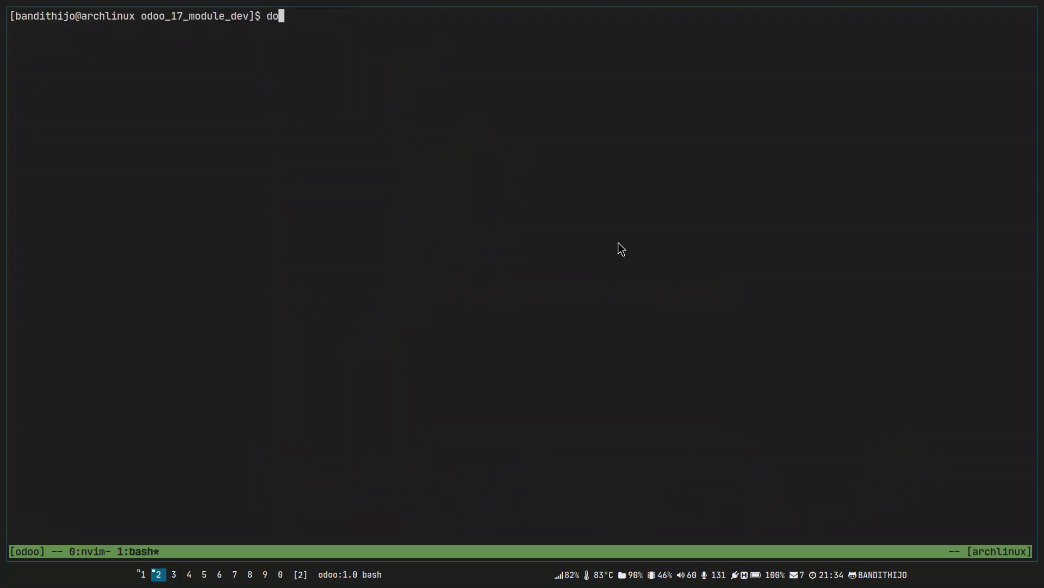
type("compose -")
key("BackSpace")
type("up -d")
key("Return")
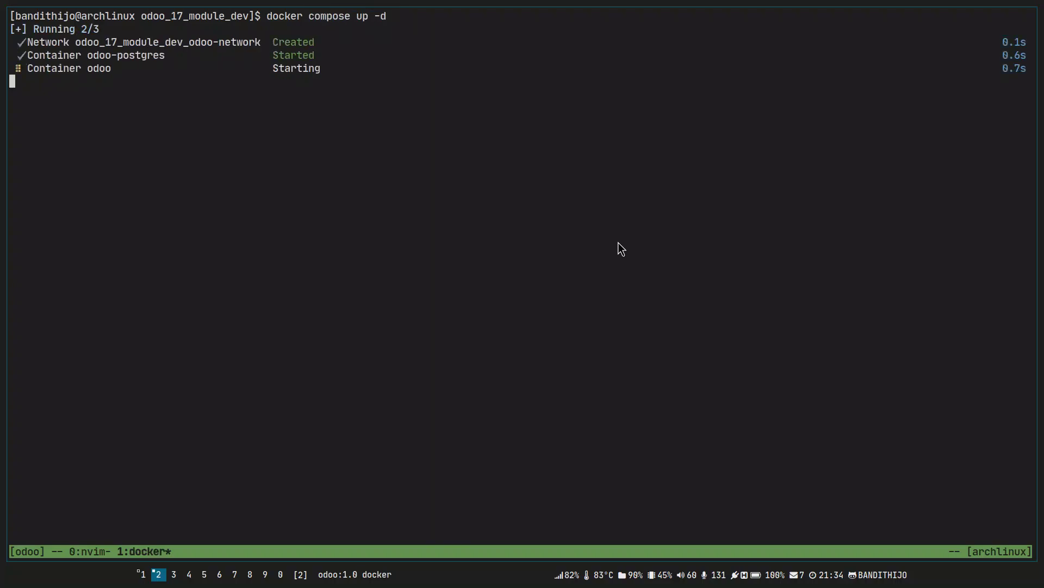
Confirm with docker ps -a that odoo and odoo-postgres are running with fresh uptimes.
type("docker ps -a")
key("Return")
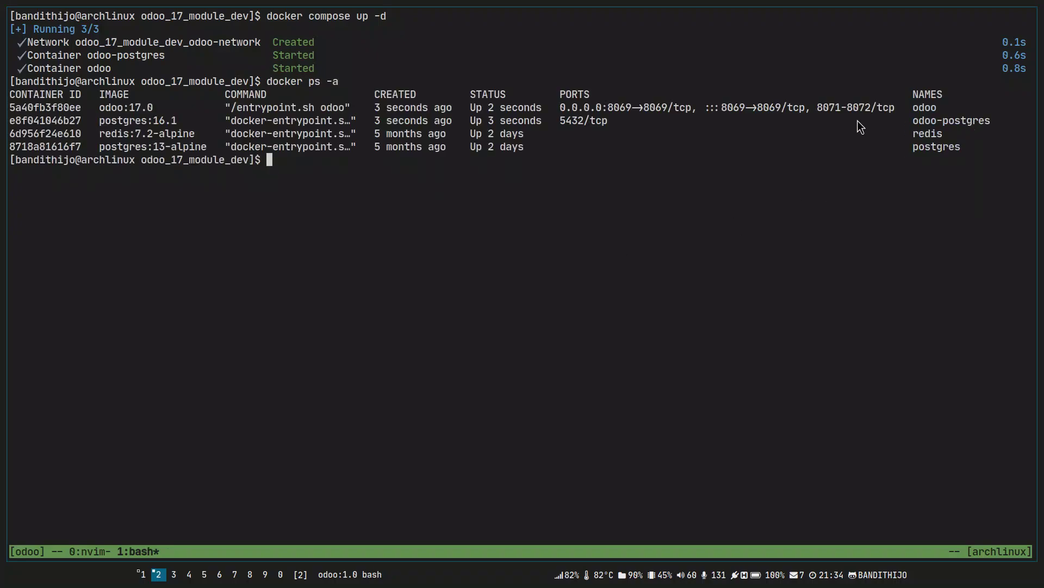
left_click_drag(483, 107, 543, 123)
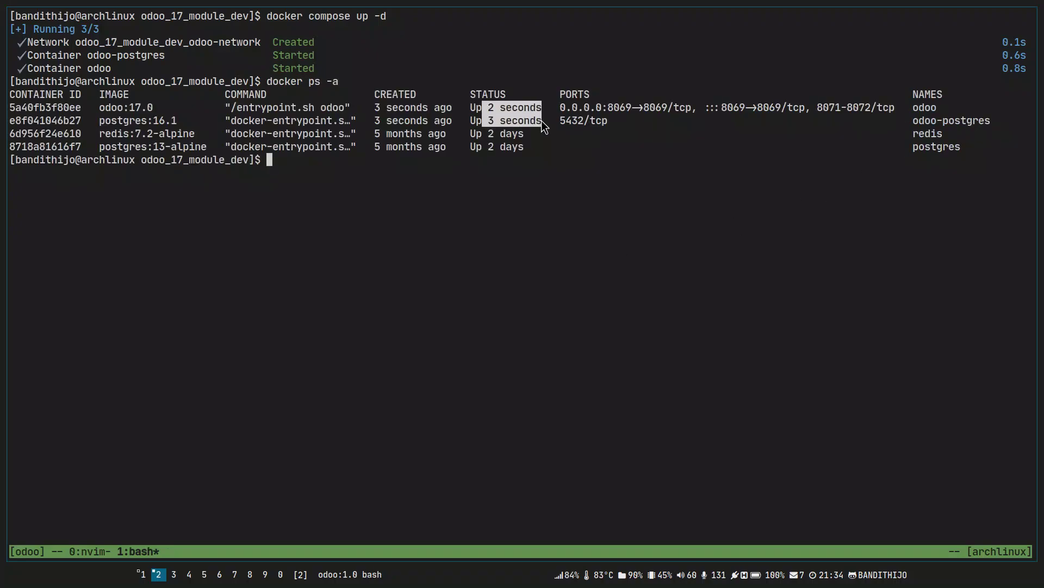
key("super+j")
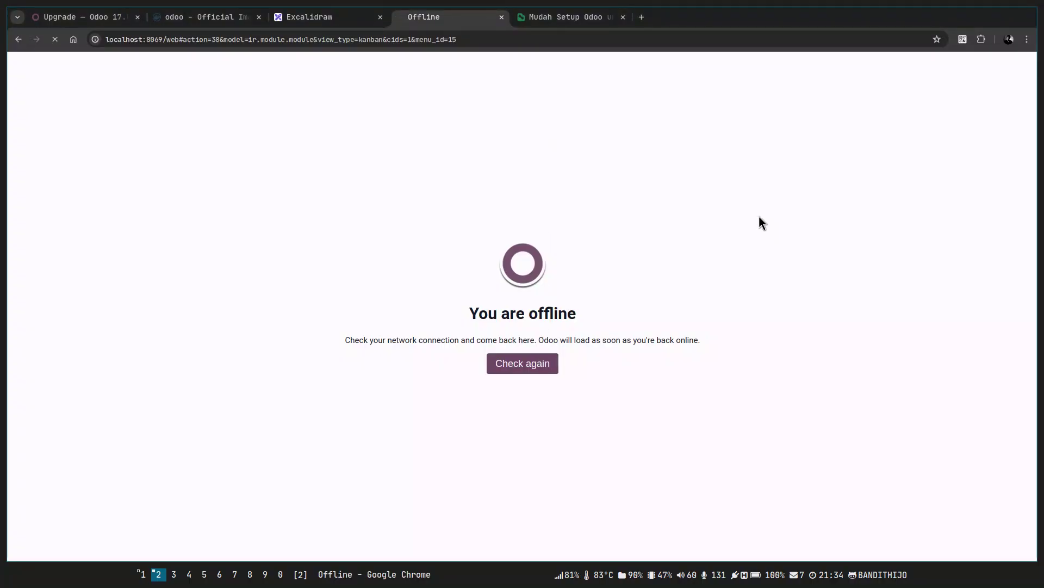
Trim Chrome's address to localhost:8069 and load it, twice.
key("alt+Tab")
key("alt+Tab")
left_click_drag(178, 44, 599, 42)
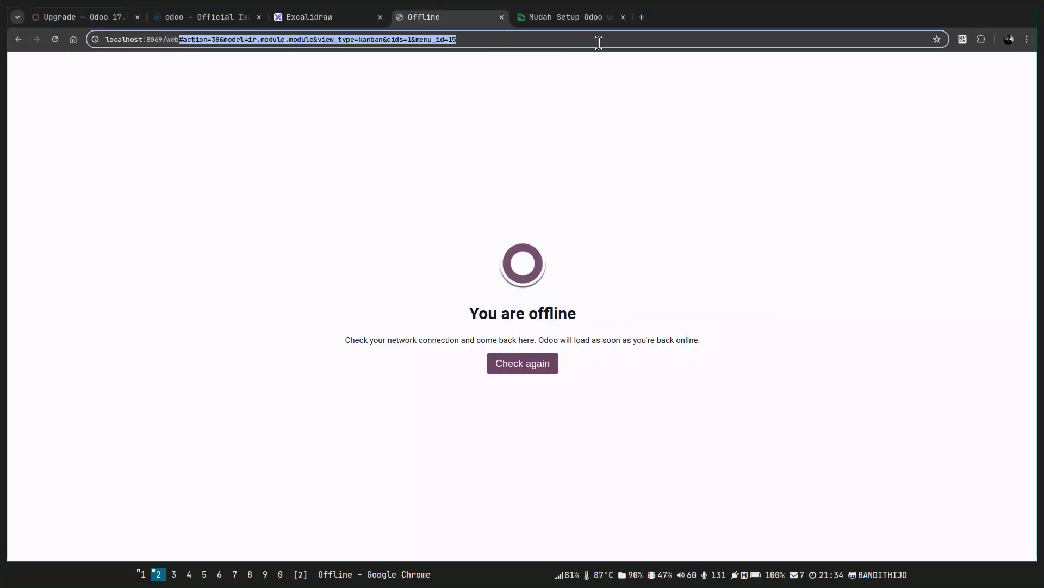
key("BackSpace")
key("BackSpace")
key("Return")
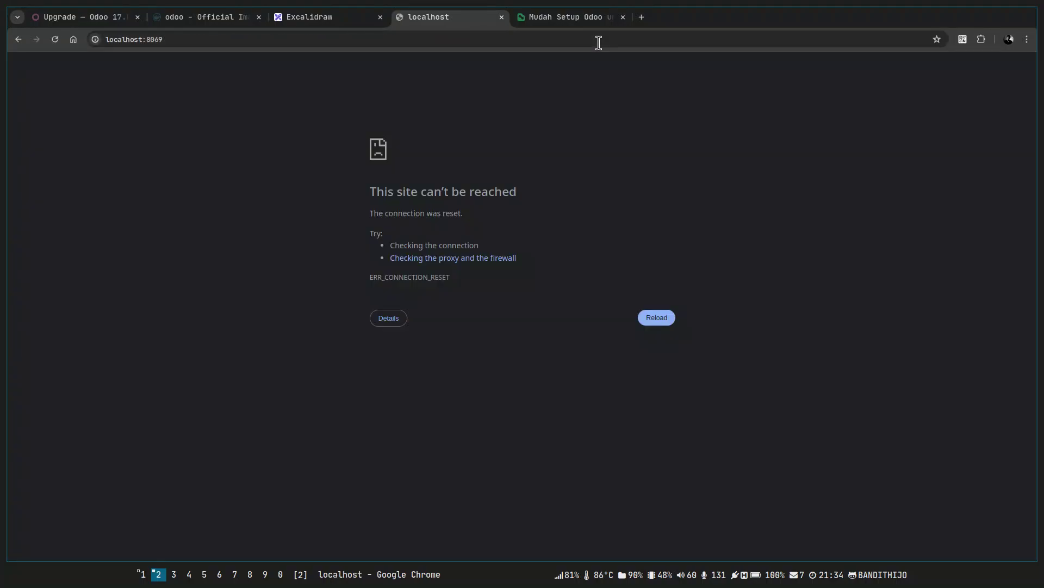
left_click(599, 43)
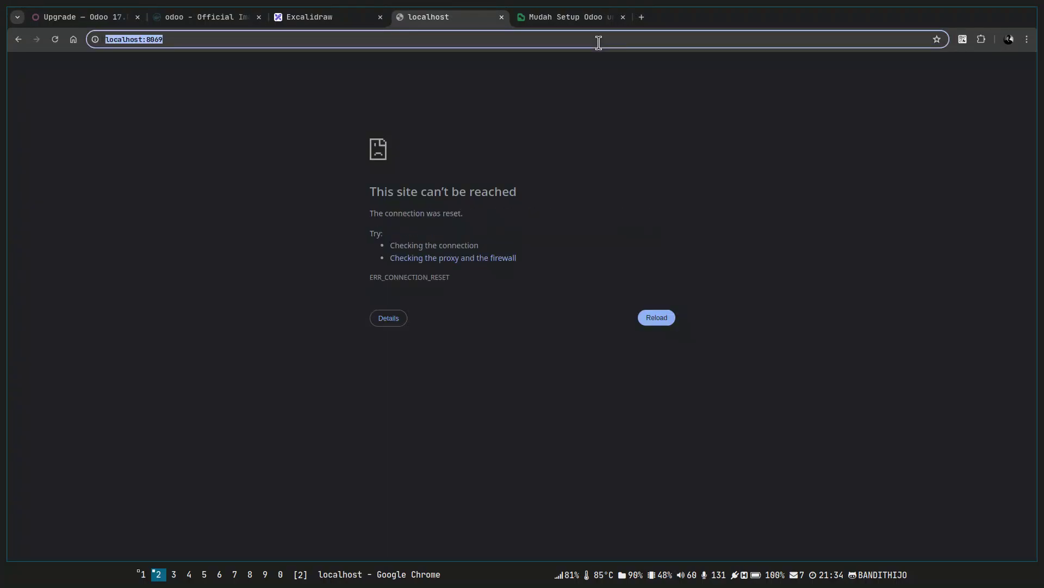
key("Return")
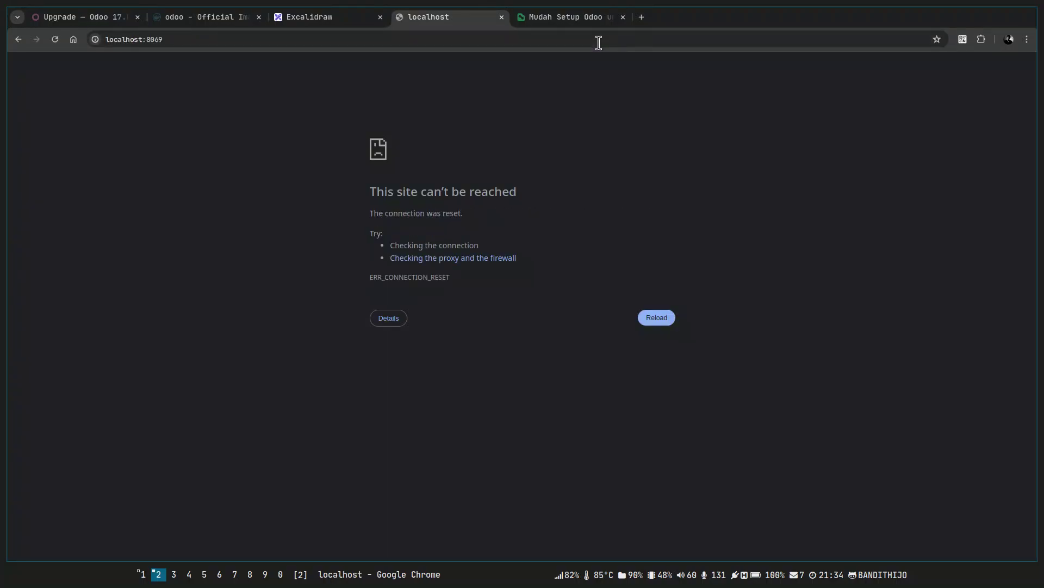
Re-check container status with docker ps -a, then reload localhost:8069 in Chrome.
key("alt+Tab")
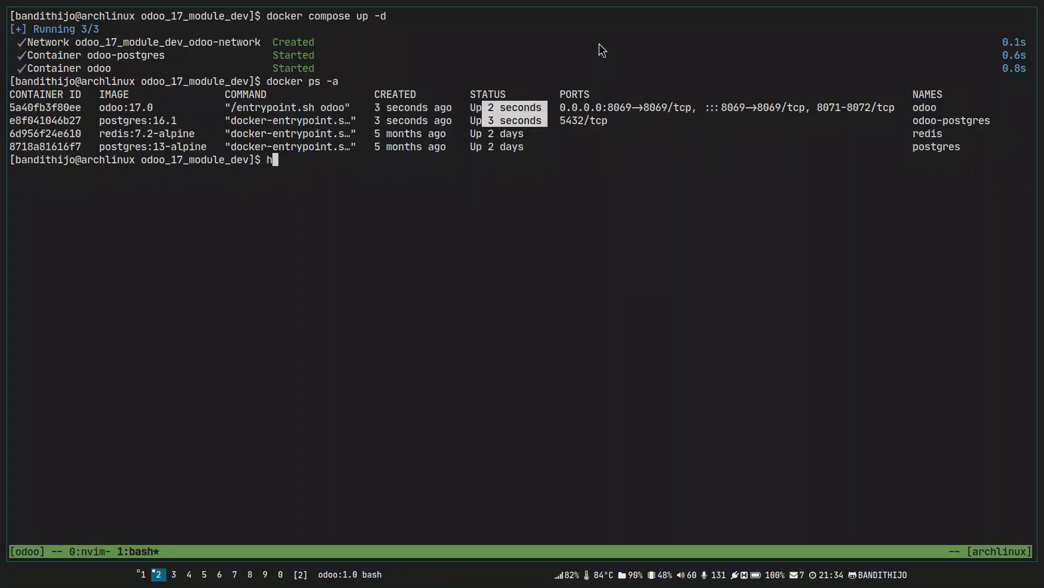
key("BackSpace")
key("Up")
key("Return")
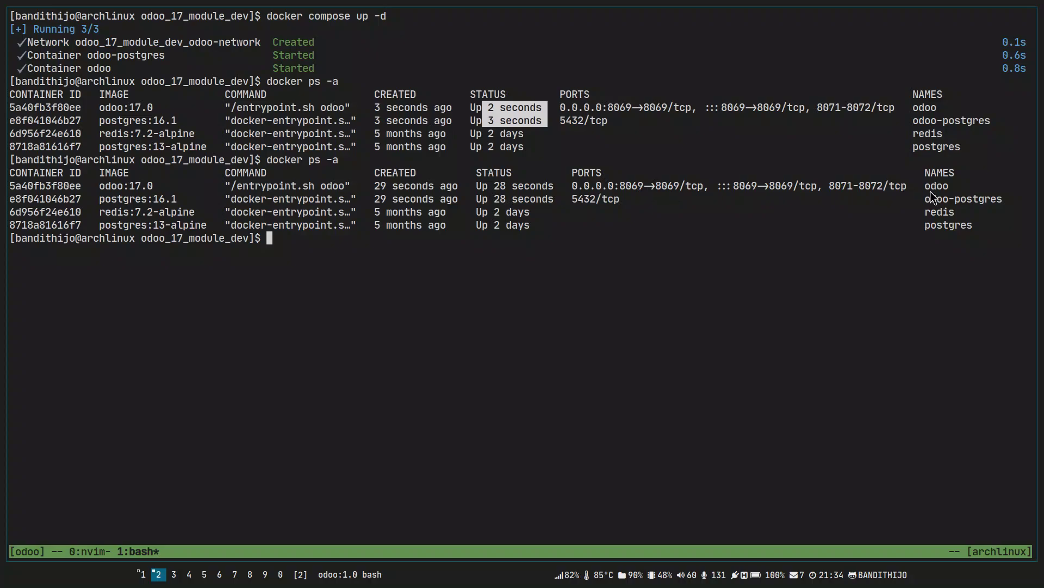
key("alt+Tab")
key("ctrl+r")
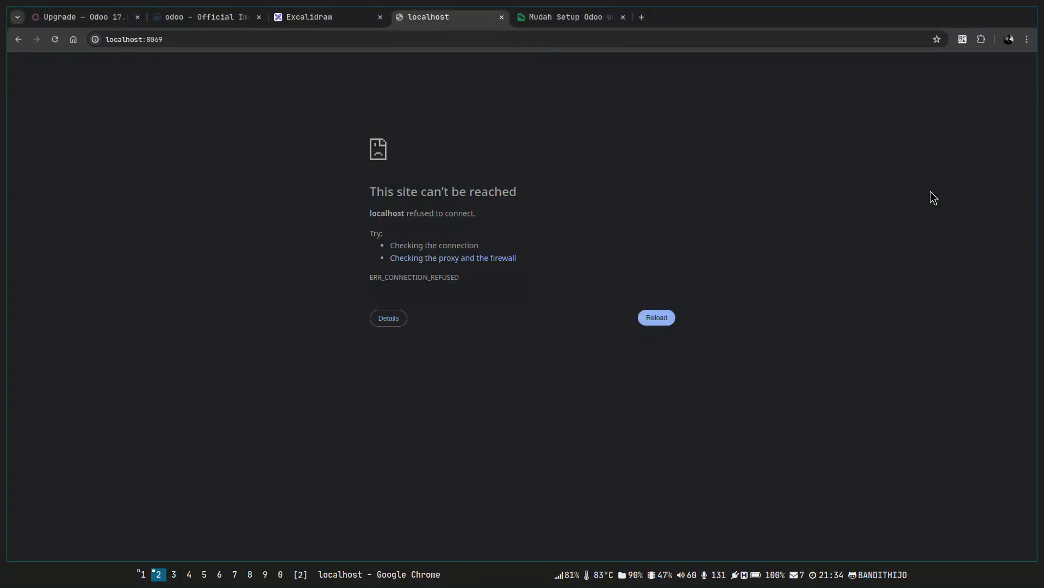
Glance at docker-compose.yml, then clear the shell and run docker compose down.
key("alt+Tab")
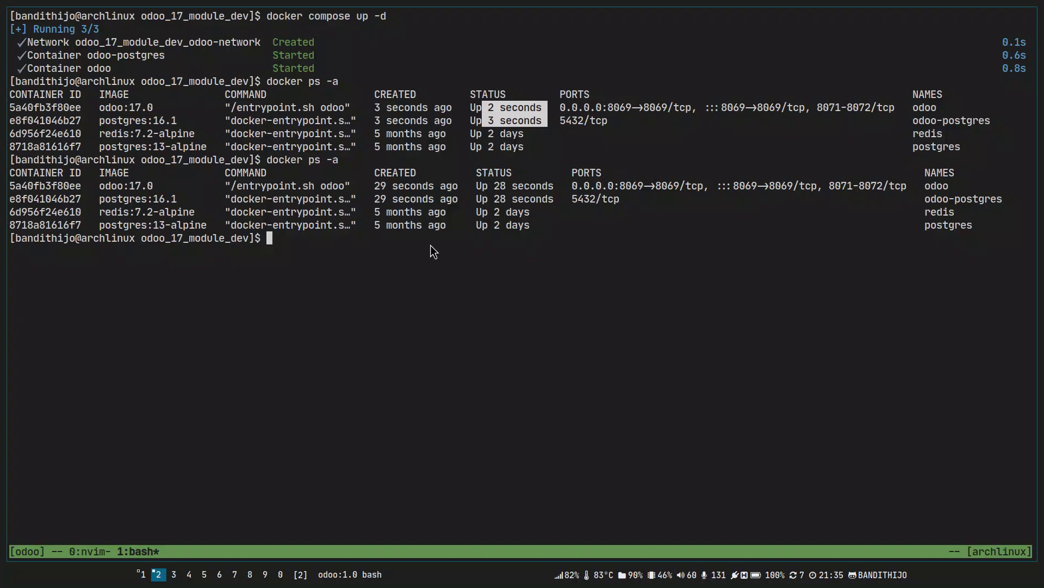
key("ctrl+b")
key("0")
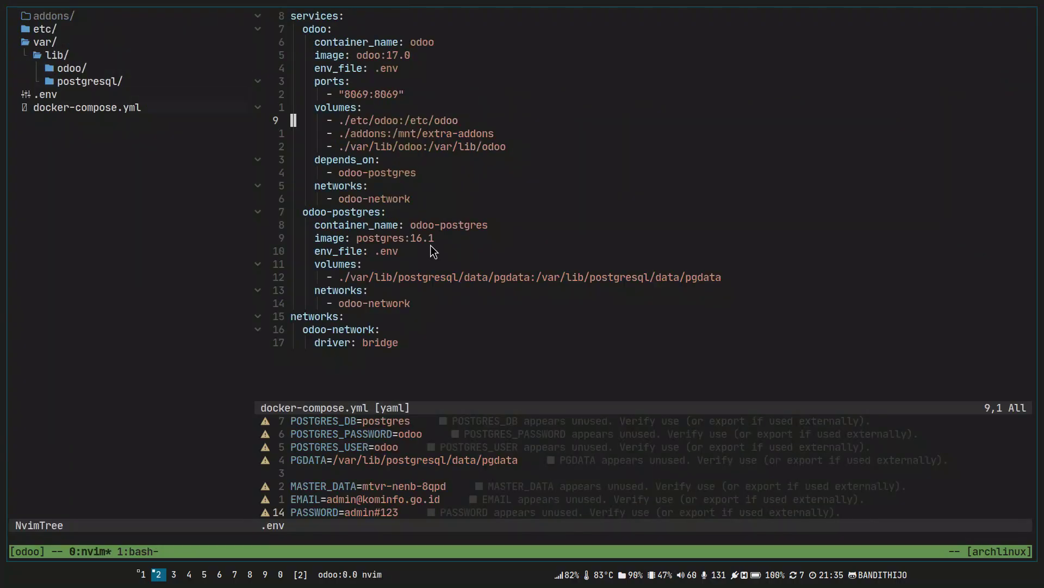
key("ctrl+b")
key("1")
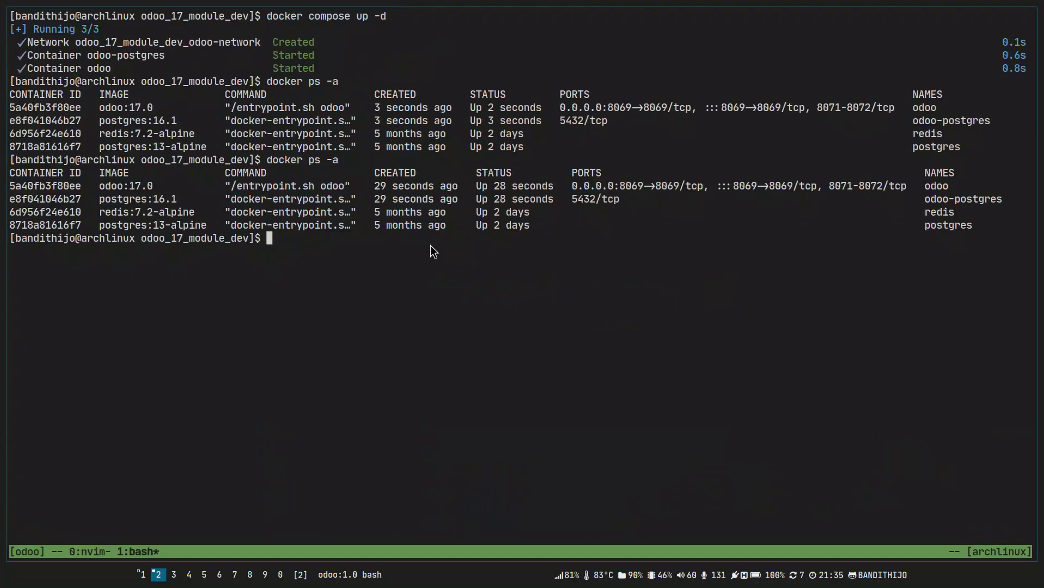
key("ctrl+l")
type("docker ")
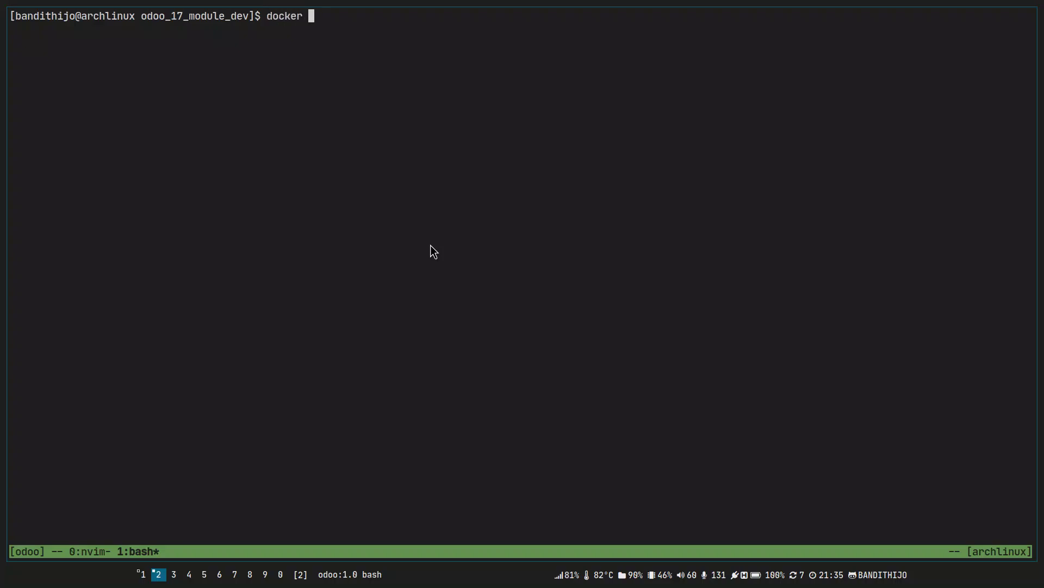
type("compose down")
key("Return")
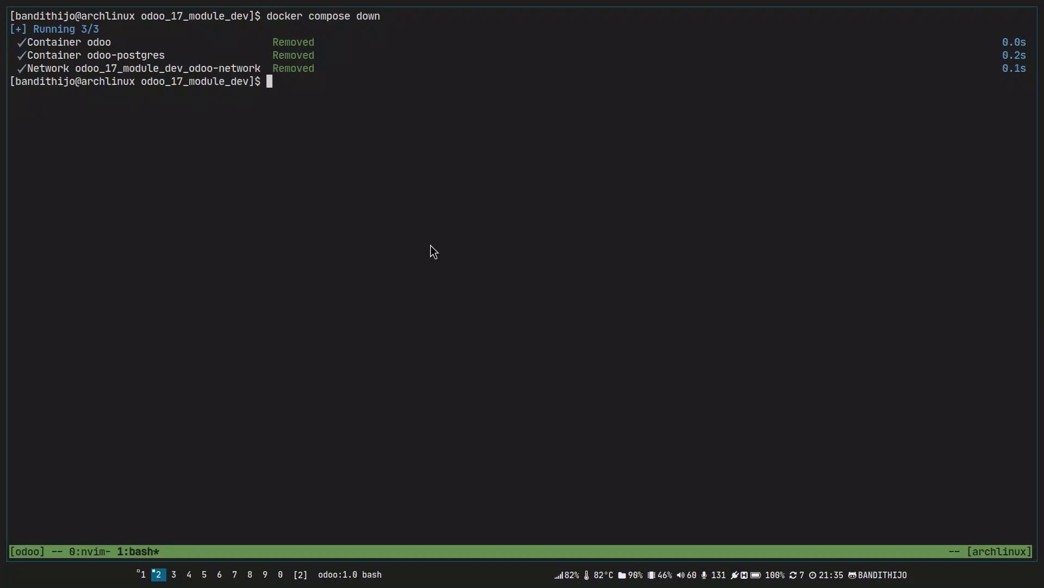
Recall the compose command and change it to docker compose up without -d.
key("ctrl+l")
key("Up")
key("ctrl+w")
type("up -d")
key("BackSpace")
key("BackSpace")
key("BackSpace")
Run docker compose up in the foreground and scroll through the Postgres authentication errors.
key("Return")
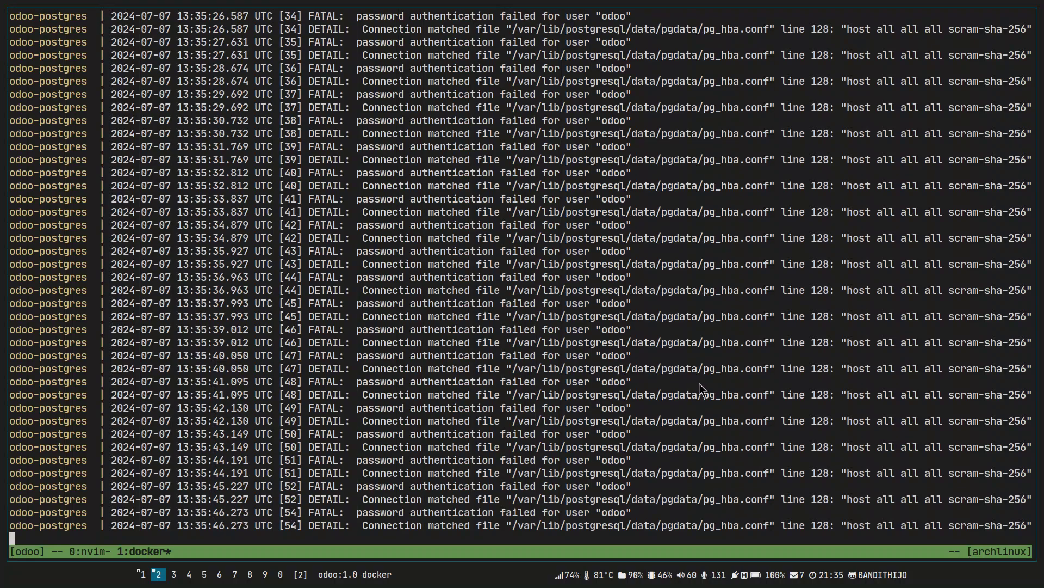
scroll(959, 406, "up", 7)
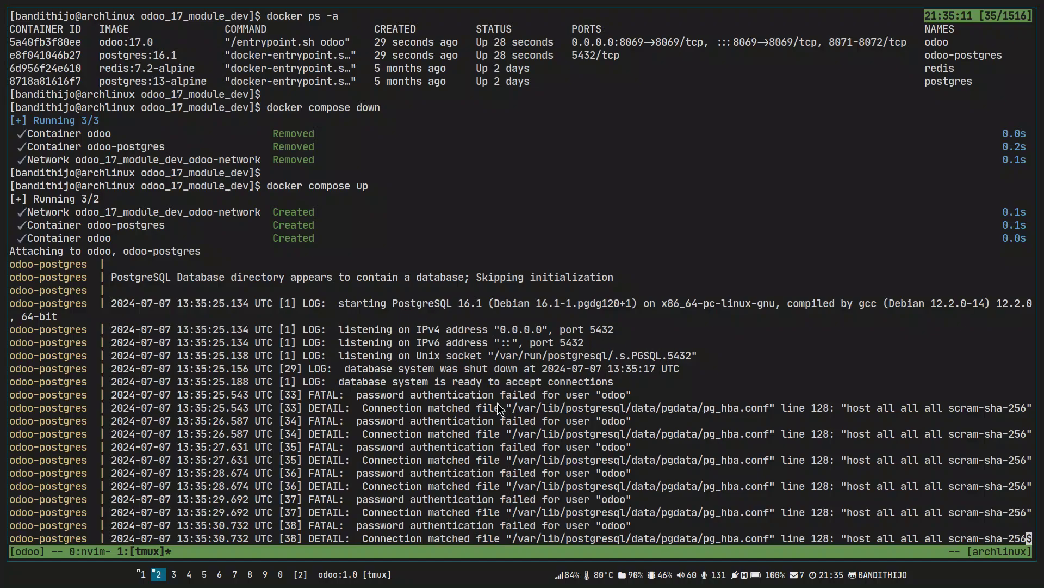
scroll(497, 405, "down", 3)
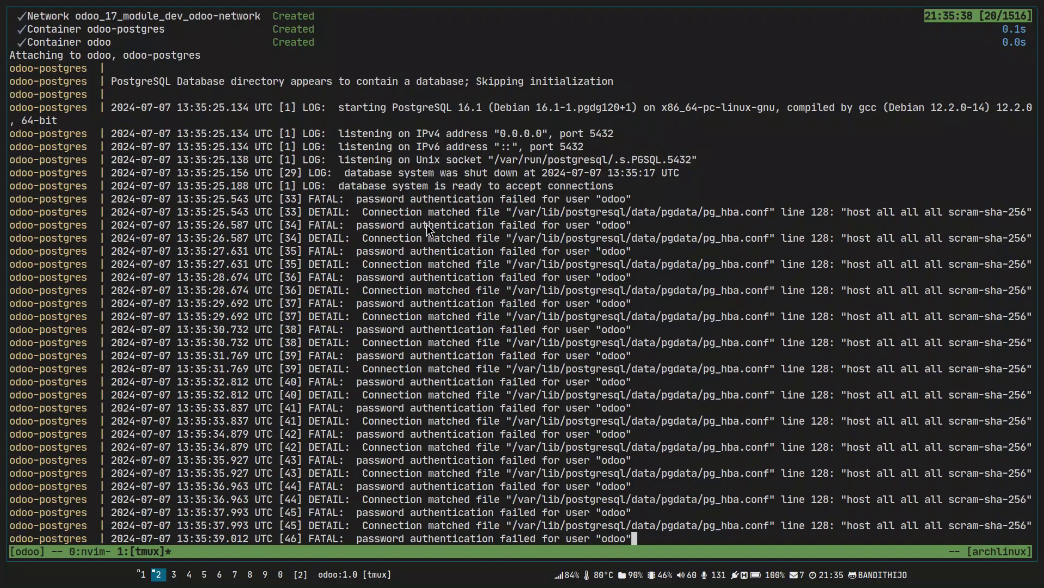
Review the odoo user, MASTER_DATA and PASSWORD settings in .env in Neovim.
key("ctrl+b")
key("0")
key("k")
key("k")
key("j")
key("0")
key("k")
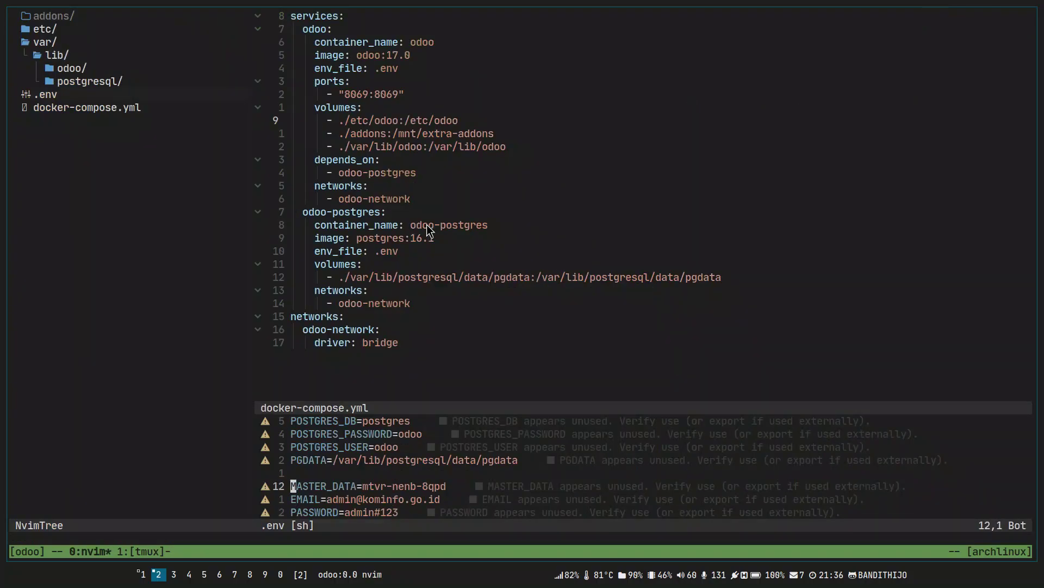
key("k")
key("k")
key("k")
key("k")
key("k")
key("k")
key("j")
key("j")
key("j")
key("j")
key("j")
key("j")
key("j")
key("j")
key("k")
key("k")
key("k")
key("k")
key("k")
key("k")
key("k")
key("k")
key("k")
key("k")
key("k")
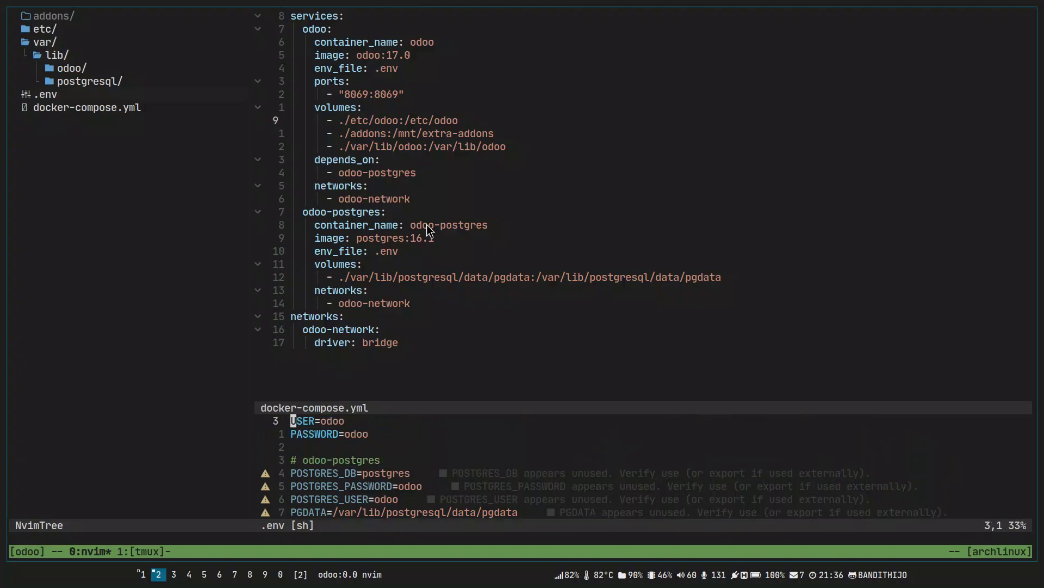
key("k")
key("k")
key("j")
key("j")
key("j")
key("j")
key("j")
key("j")
key("j")
key("j")
key("j")
key("j")
key("j")
key("j")
key("j")
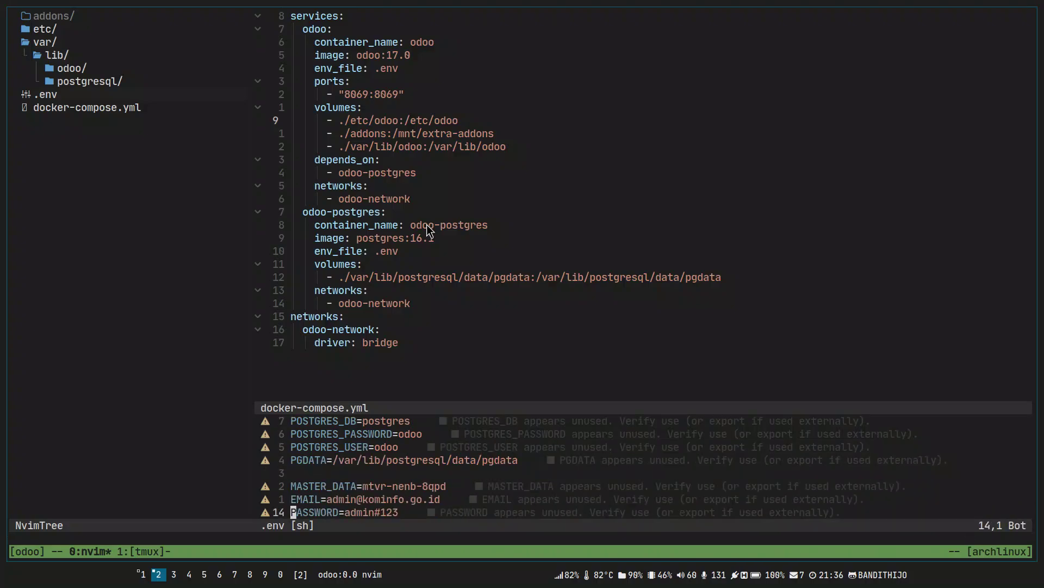
Stop the foreground stack and list the exited odoo and odoo-postgres containers with docker ps -a.
key("ctrl+b")
key("1")
key("ctrl+c")
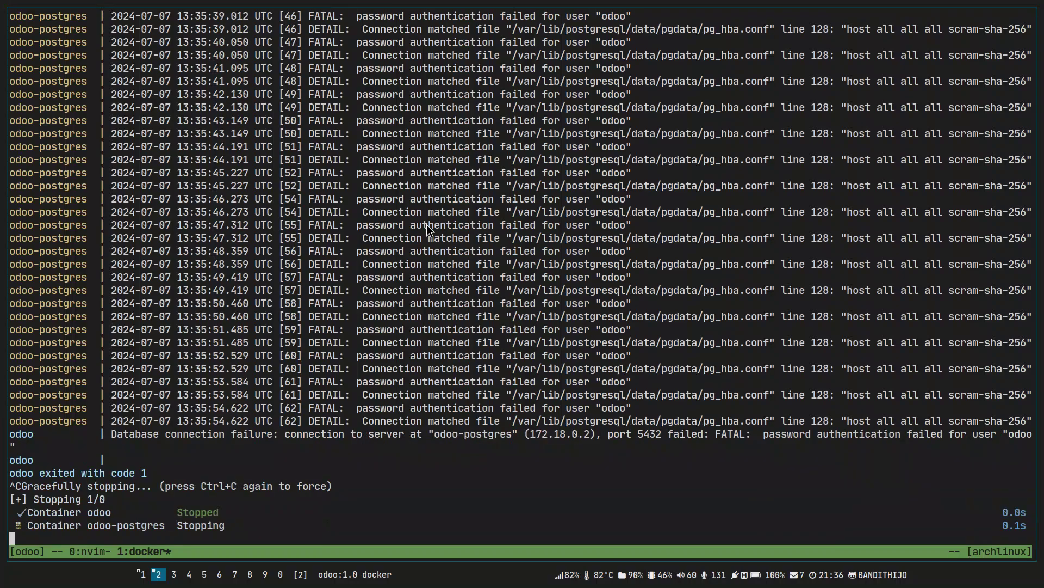
key("ctrl+l")
key("Up")
key("Up")
key("Up")
key("Return")
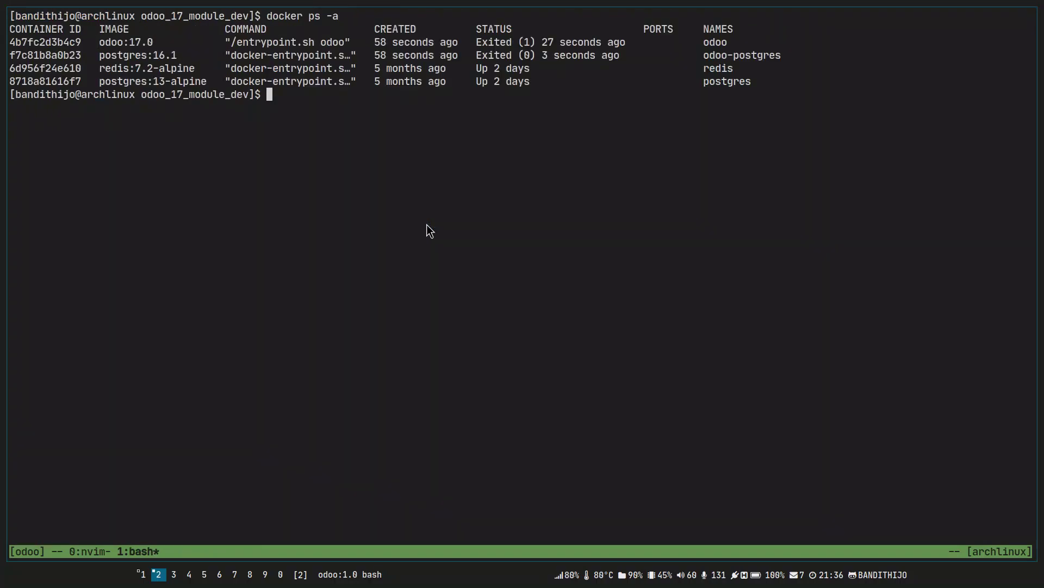
type("docker ps -a")
key("Return")
type("docker como")
key("BackSpace")
Run docker compose down to remove the Odoo containers, then bring up the Neovim window.
type("pose down")
key("Return")
key("ctrl+b")
key("0")
Comment out the MASTER_DATA, EMAIL and PASSWORD lines at the end of .env.
key("k")
key("k")
key("ctrl+v")
key("j")
key("j")
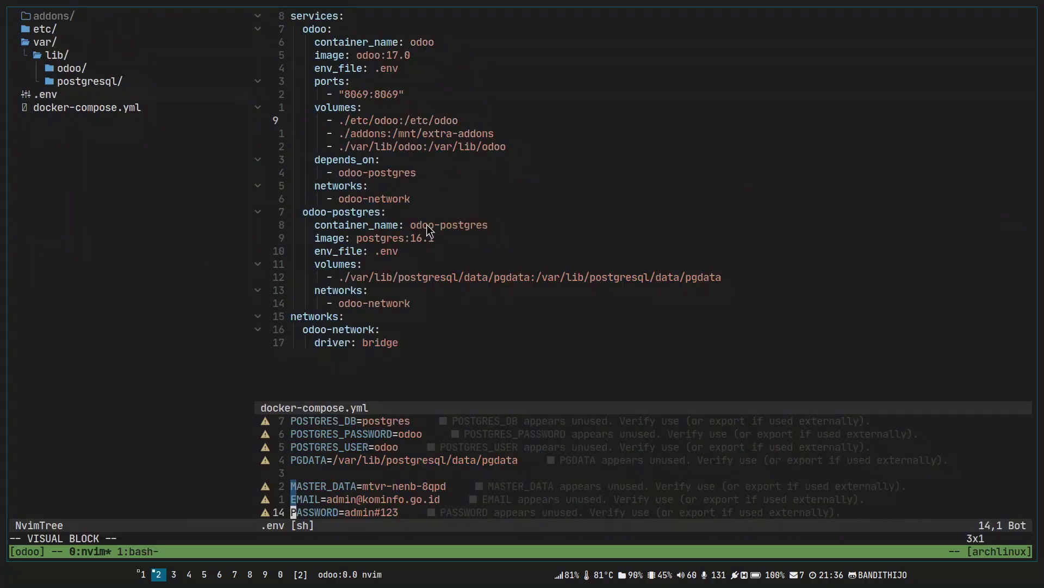
key("Escape")
key("k")
key("k")
key("shift+v")
key("j")
key("j")
key("g")
key("c")
Delete the space after each new # mark and save .env with :w.
key("l")
key("ctrl+v")
key("k")
key("k")
type("x:w")
key("Return")
Check the commented lines in .env and save the file again with :w.
key("j")
key("j")
key("shift+v")
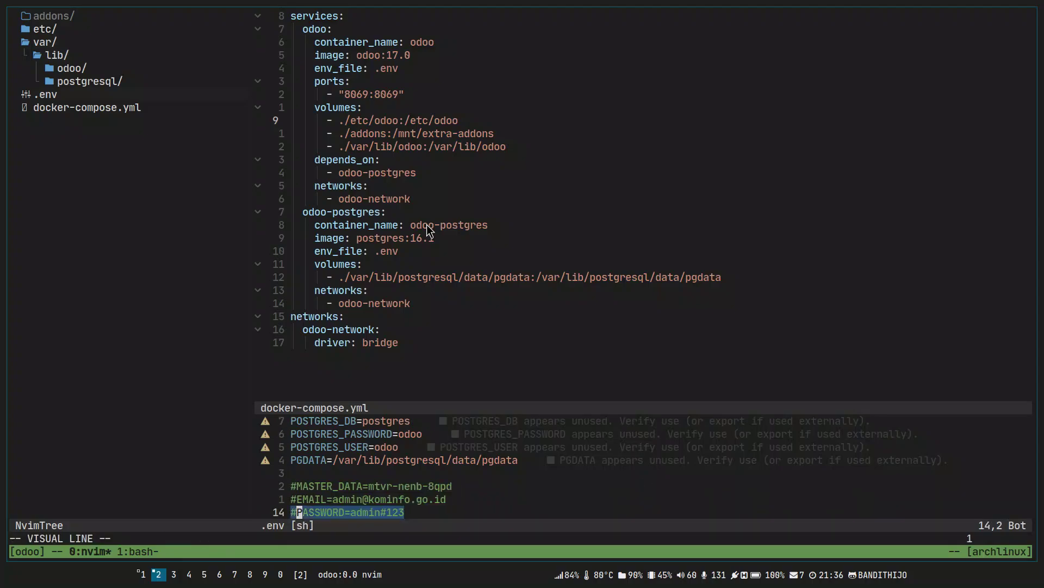
key("h")
key("k")
key("k")
key("k")
key("k")
key("k")
key("k")
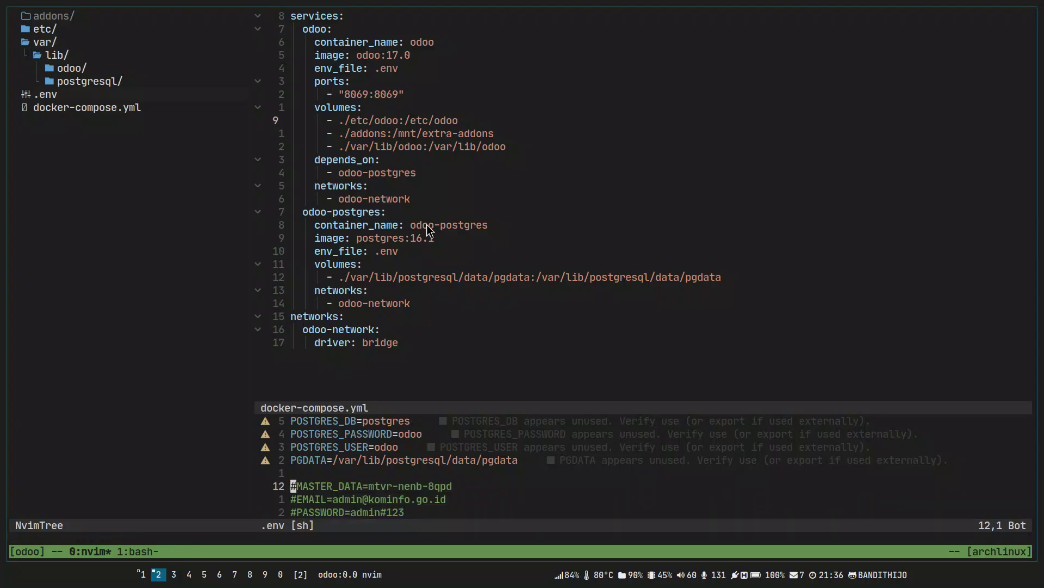
key("j")
key("j")
key("j")
type(":w")
key("Return")
Go back to the shell, clear the screen and enter 'docker compose up'.
key("ctrl+b")
key("1")
key("ctrl+b")
key("0")
key("ctrl+b")
key("1")
key("ctrl+l")
type("docker compose up")
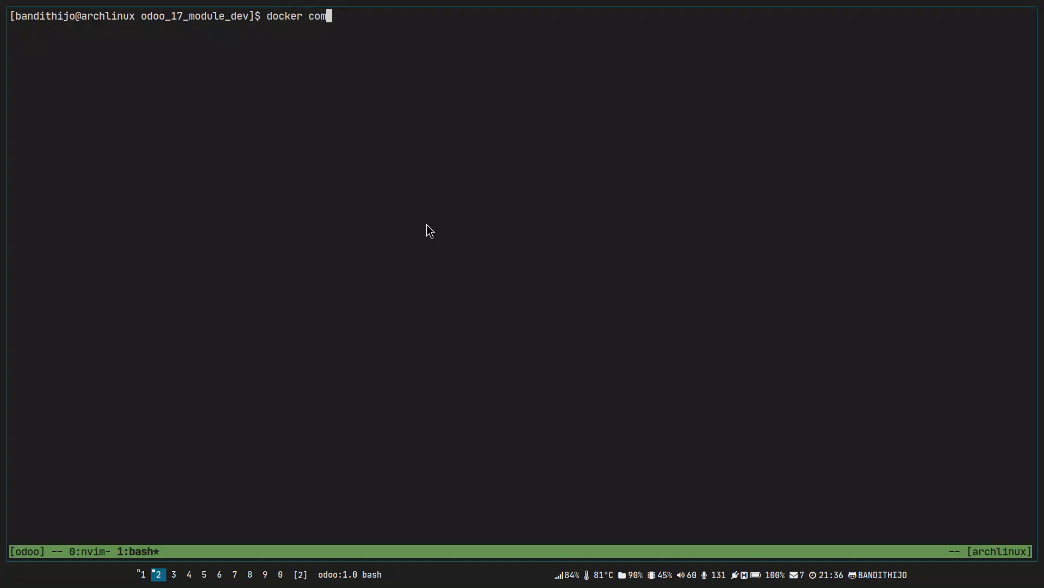
Start the stack with docker compose up and reload the Odoo page at localhost:8069.
key("BackSpace")
key("Return")
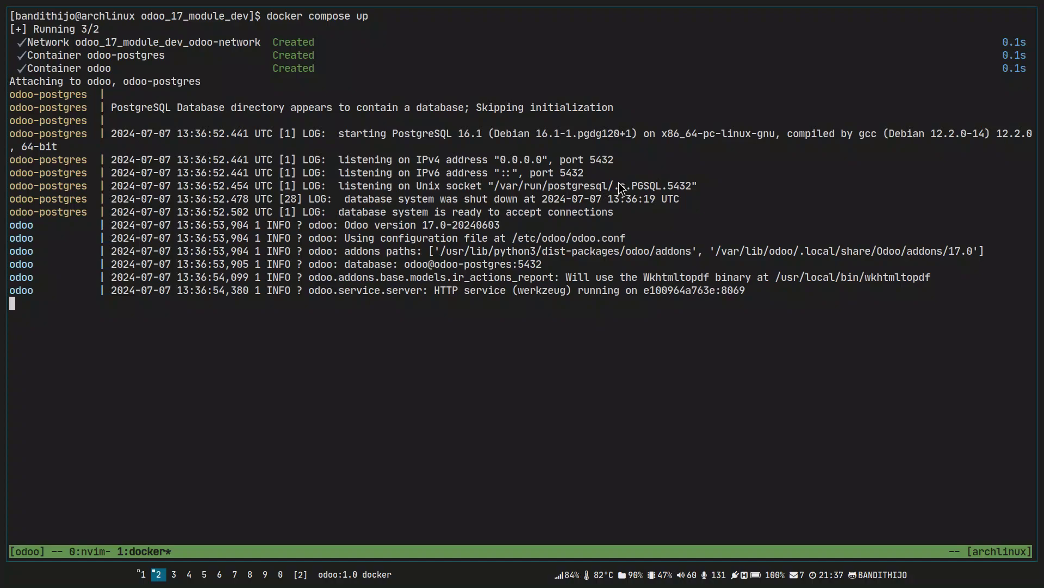
key("alt+Tab")
key("ctrl+r")
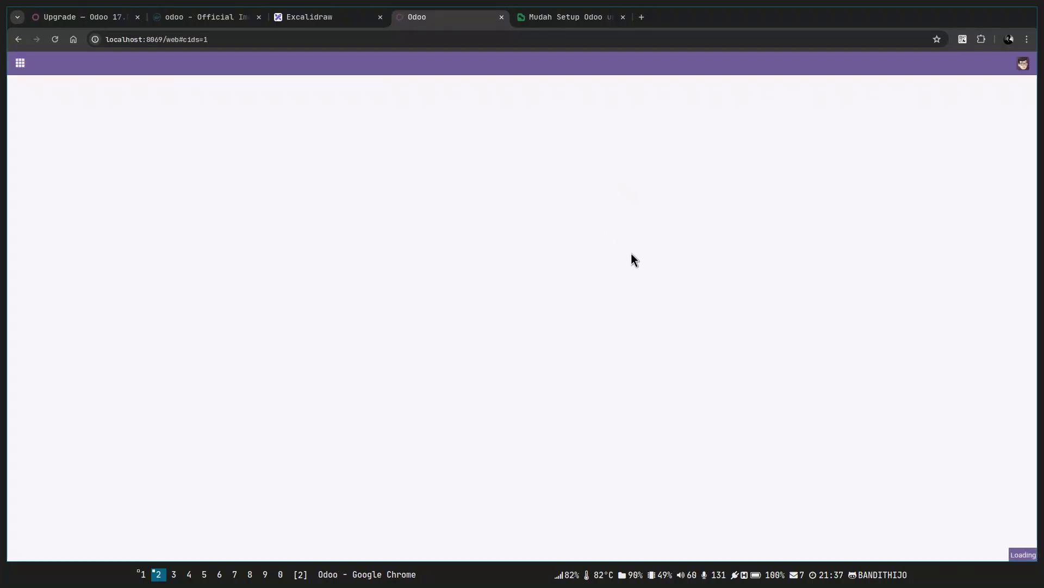
key("alt+Tab")
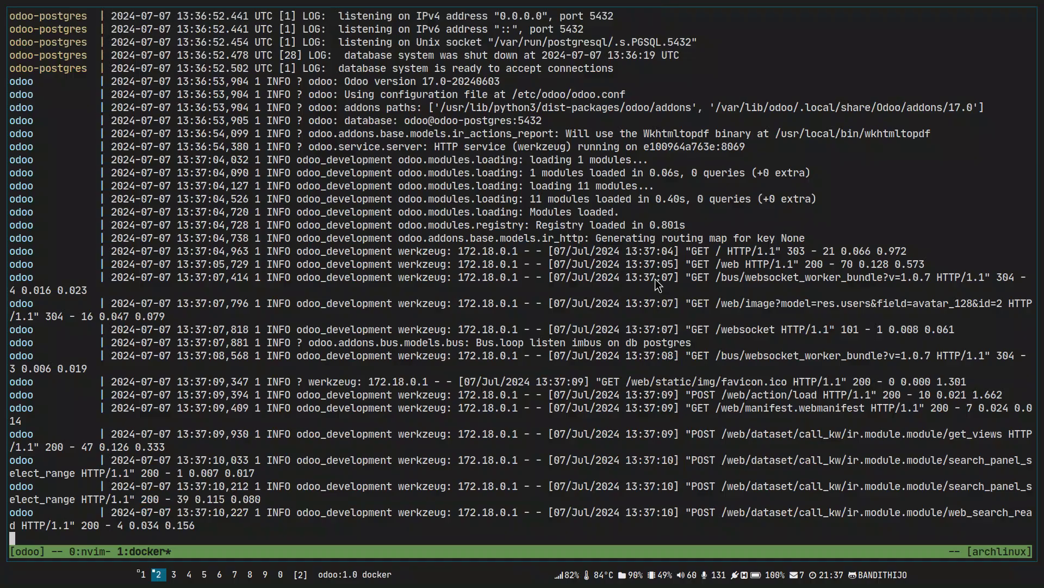
In Neovim, reselect the three commented .env lines and save the file with :w.
key("ctrl+b")
key("0")
key("j")
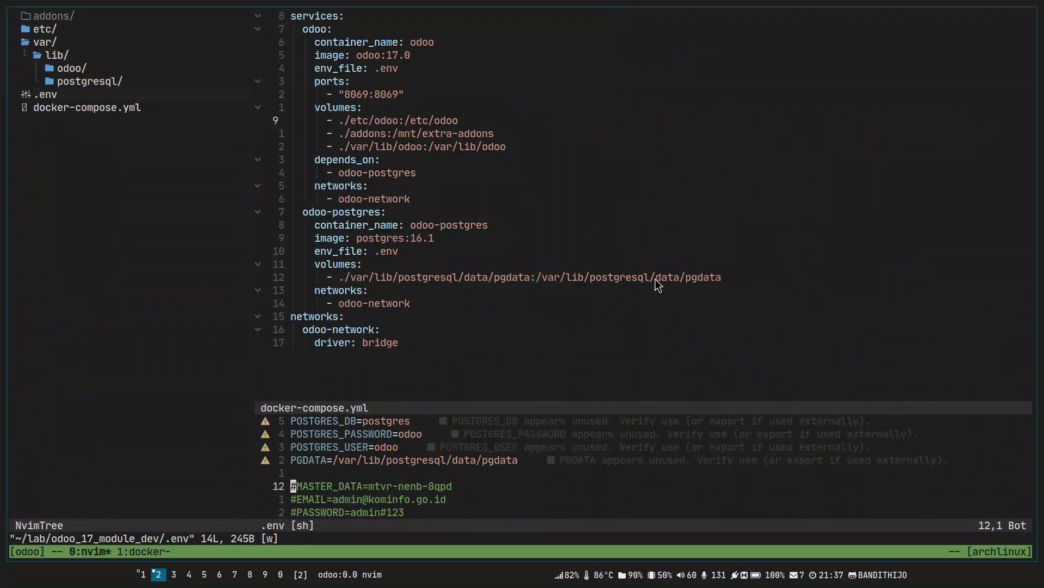
key("V")
key("j")
key("j")
key("Escape")
key("V")
key("k")
key("k")
key("Escape")
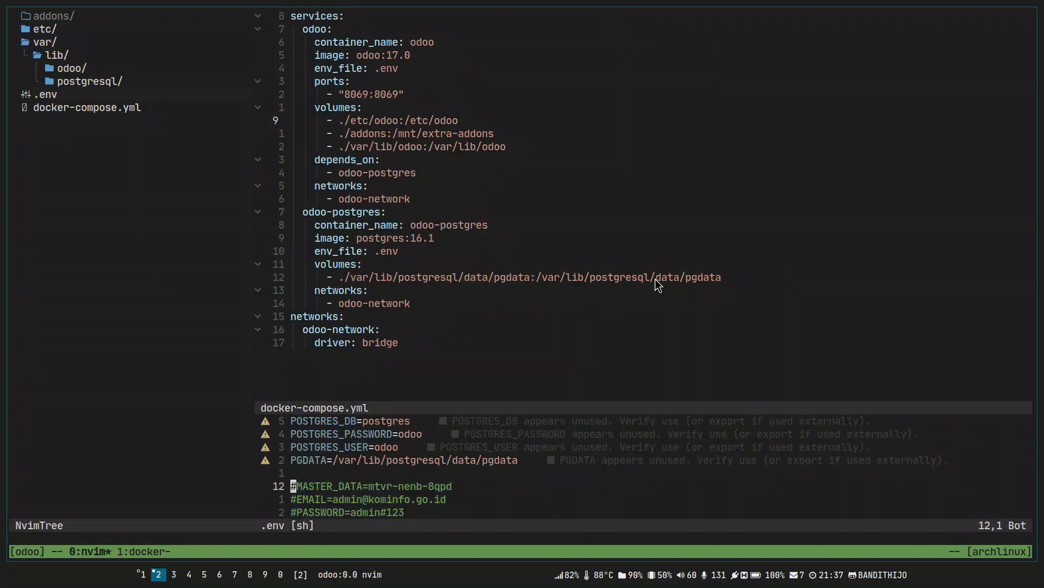
key("V")
key("j")
key("j")
key("Escape")
type(":w")
key("Return")
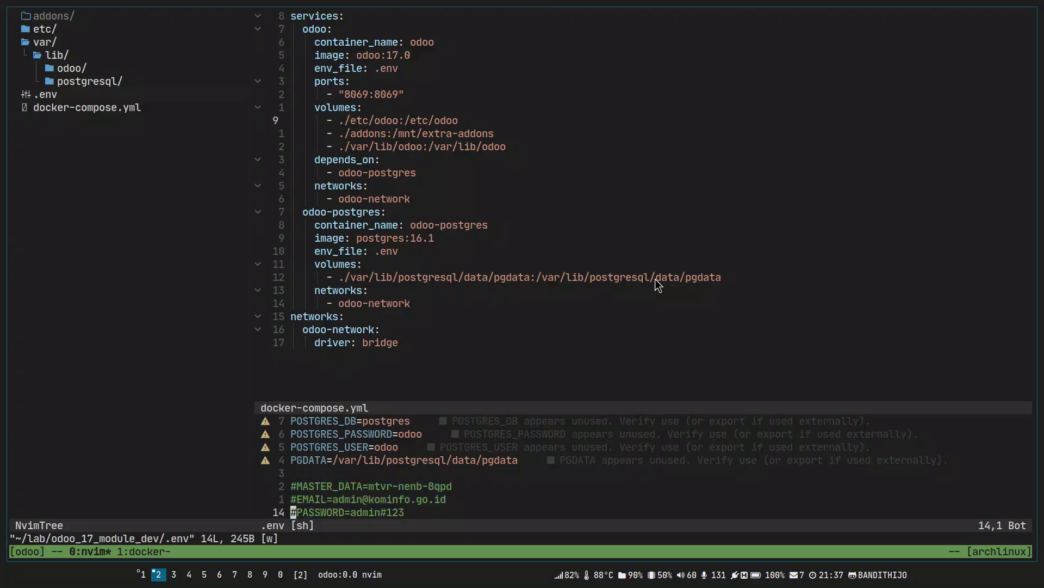
Check the Odoo and Postgres container logs, then return to the Odoo Apps page.
key("ctrl+b")
key("1")
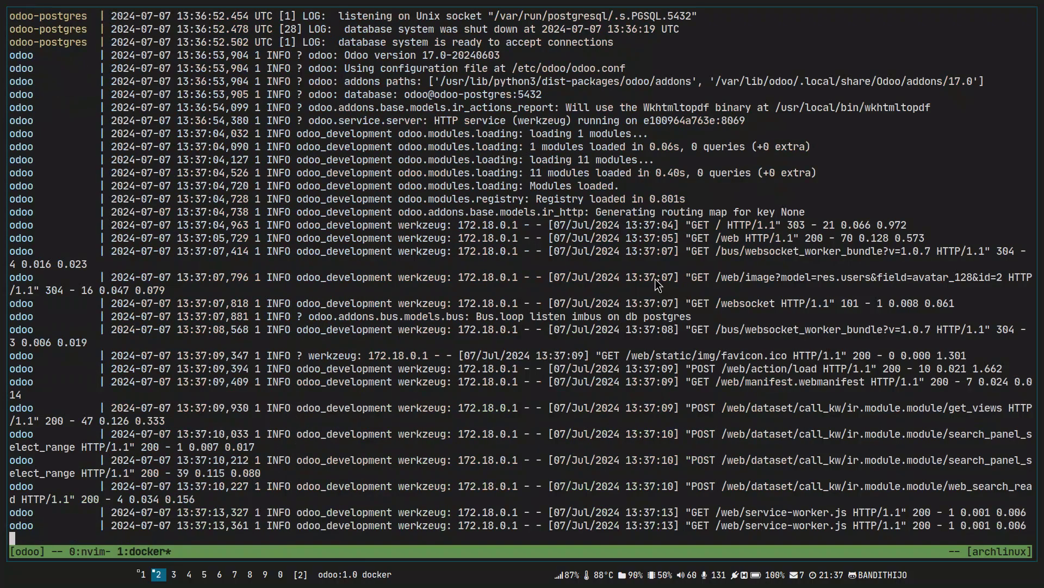
key("super+j")
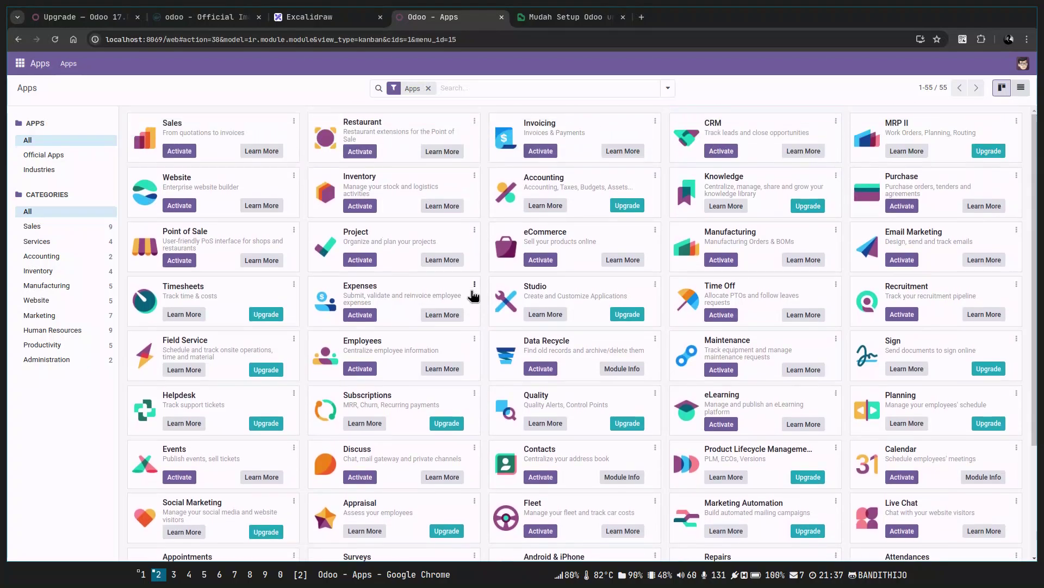
Activate the Website app and watch its installation start in the container logs.
left_click(195, 208)
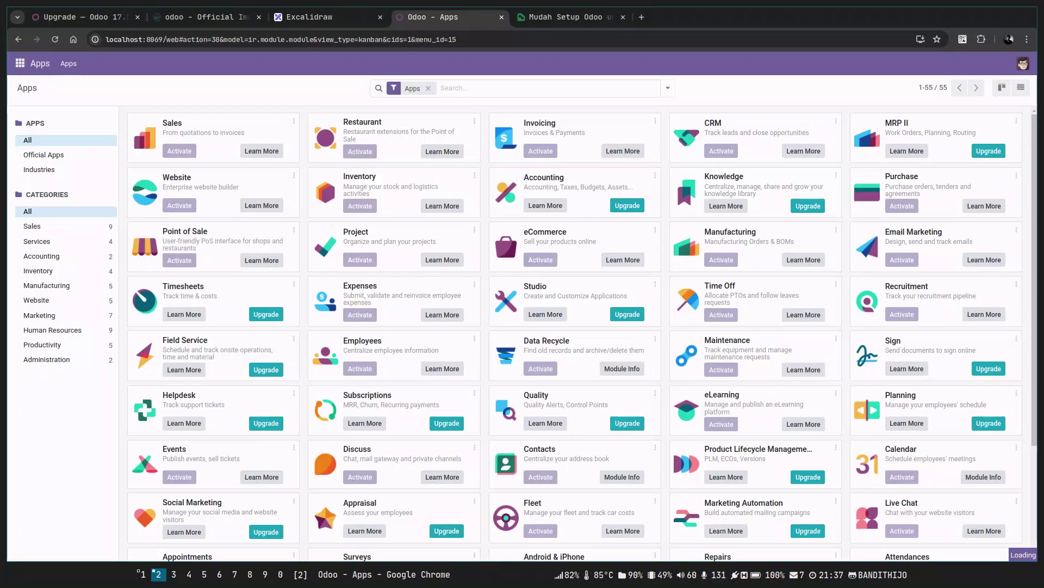
key("alt+Tab")
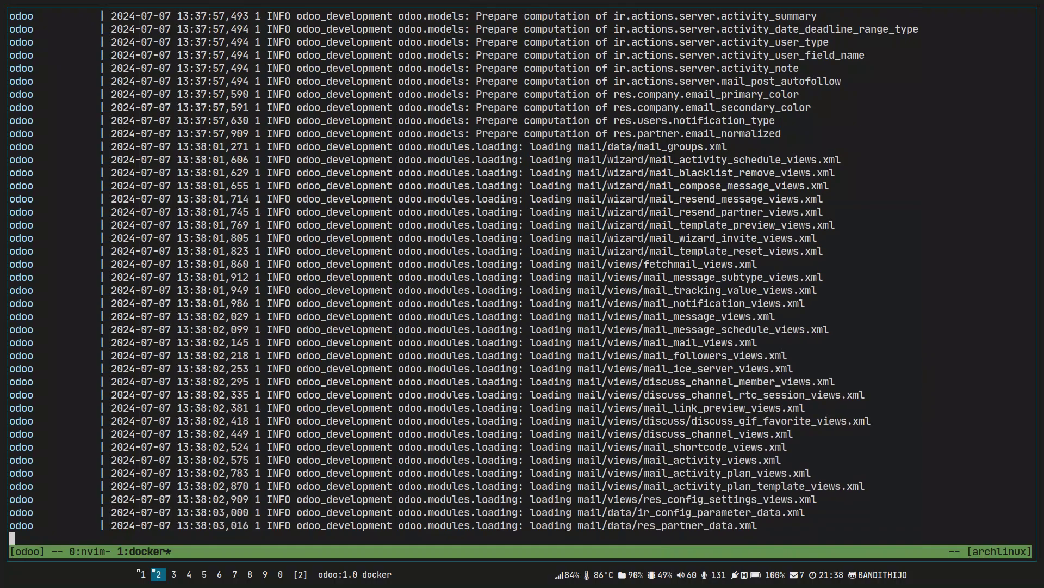
key("alt+Tab")
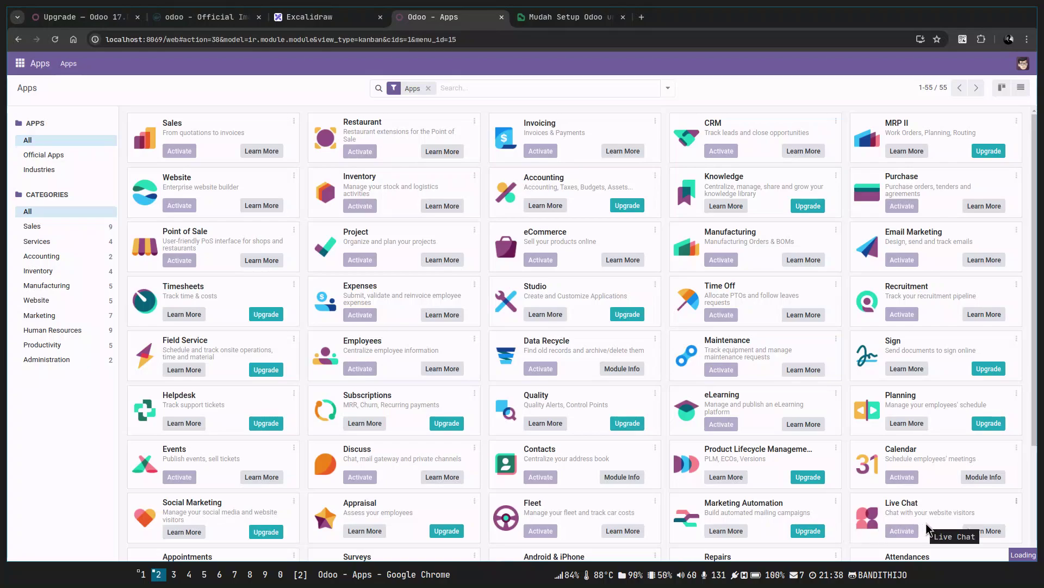
Switch between the Apps page and the install logs until the Website module finishes loading.
left_click(19, 64)
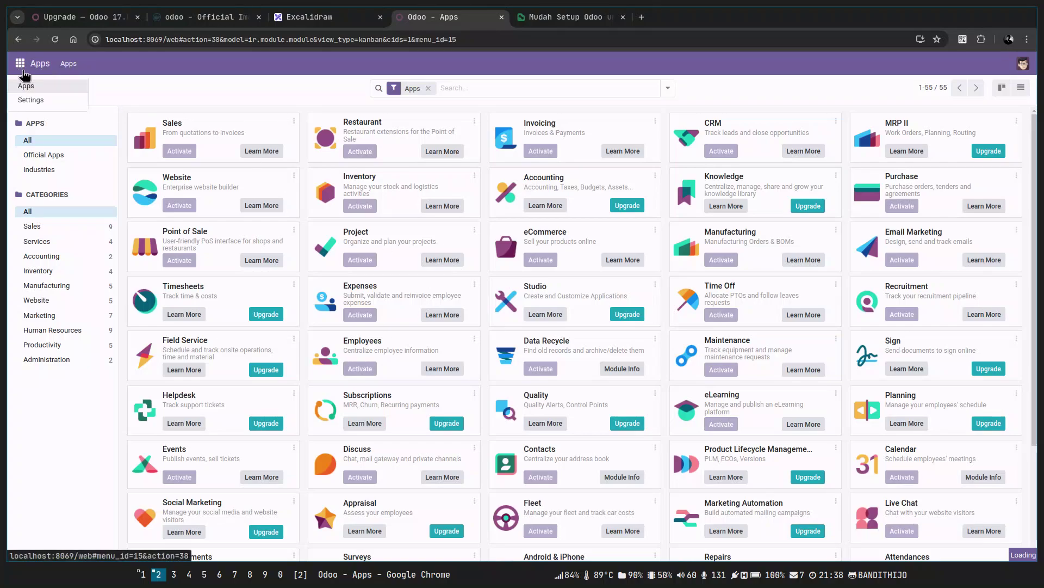
left_click(174, 105)
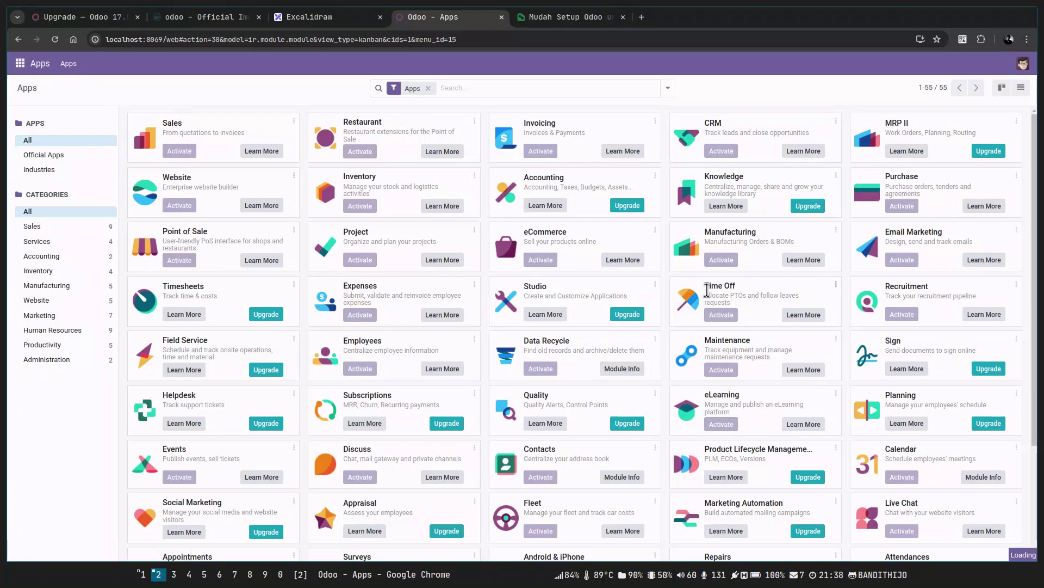
key("super+Right")
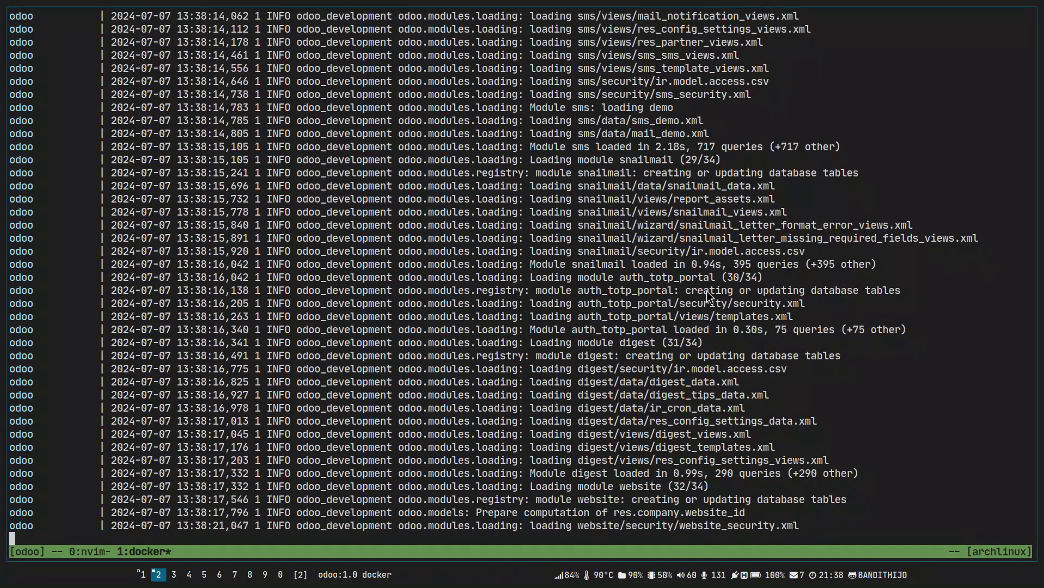
key("super+Left")
key("super+Right")
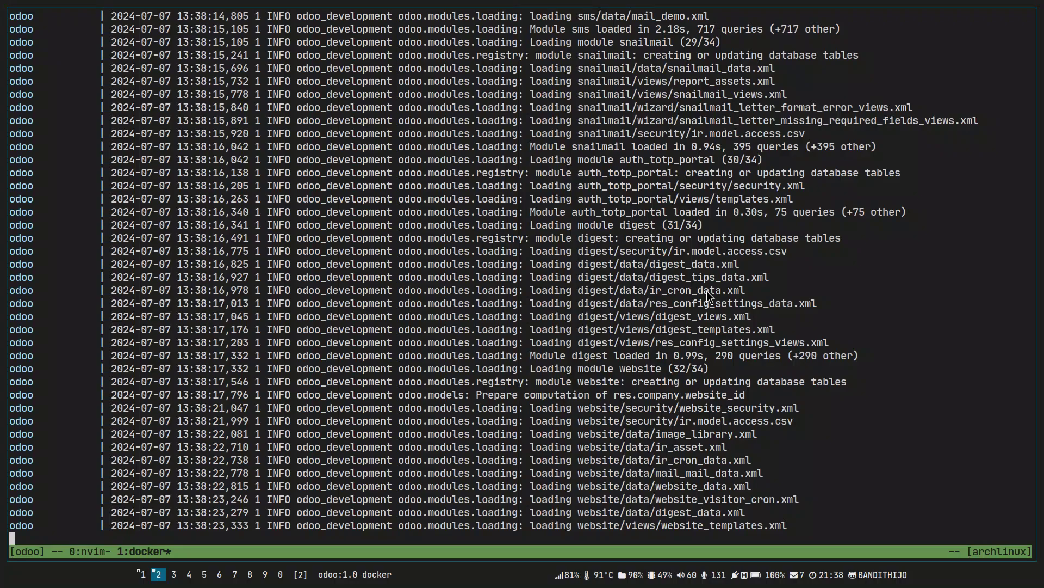
key("super+Left")
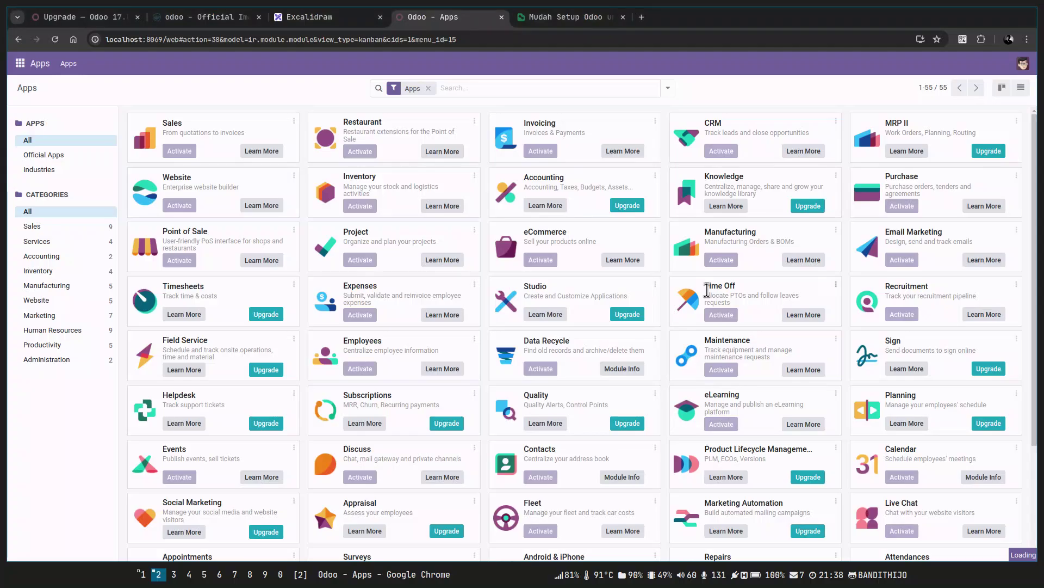
key("super+Right")
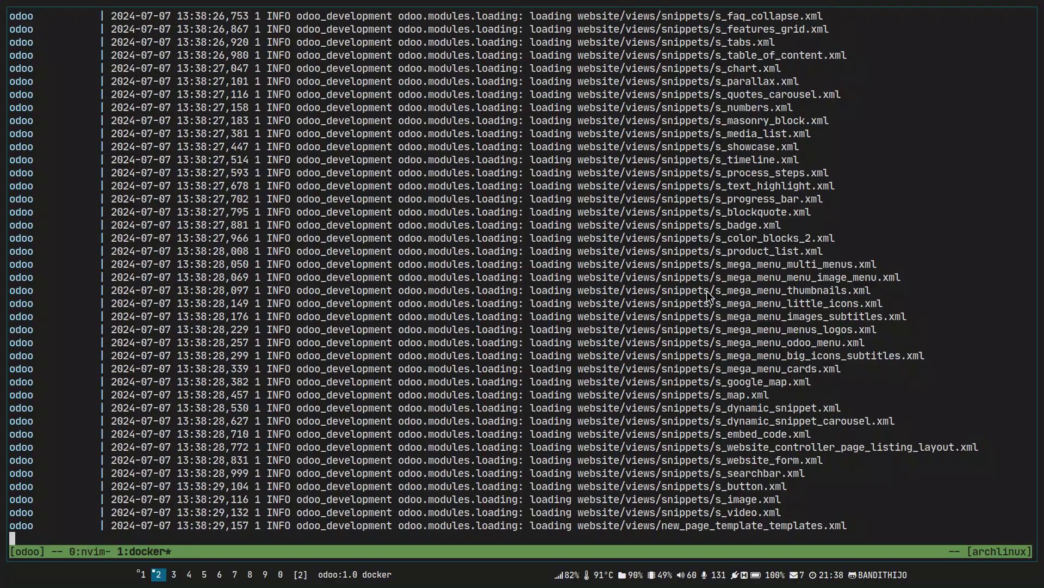
key("super+Left")
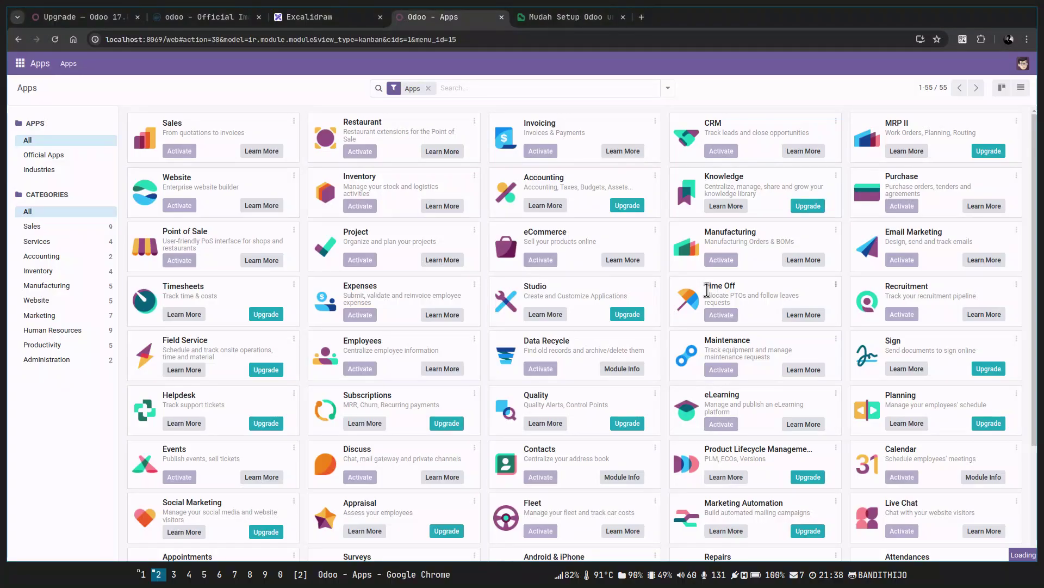
key("super+Right")
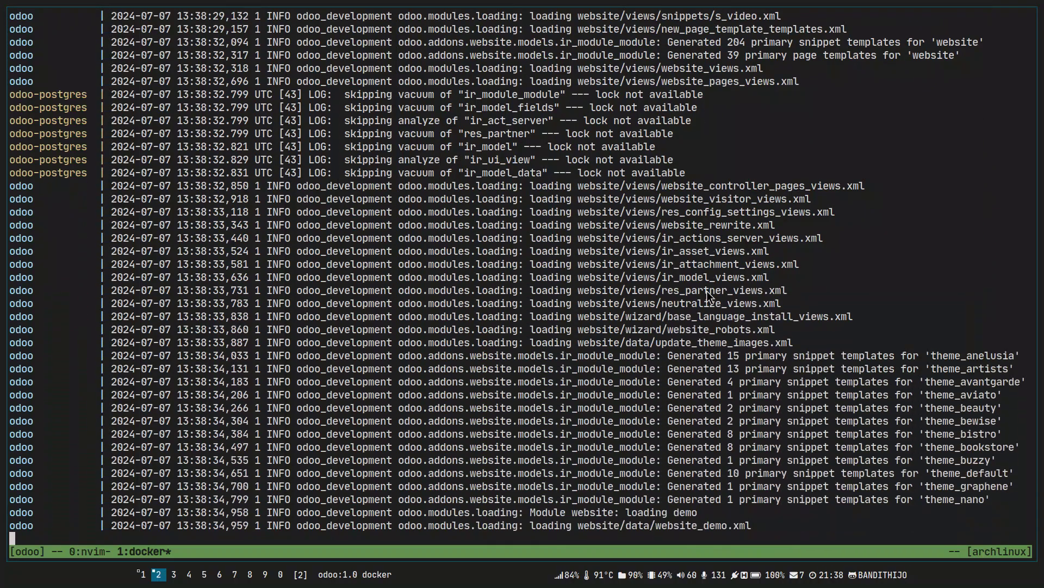
key("super+Left")
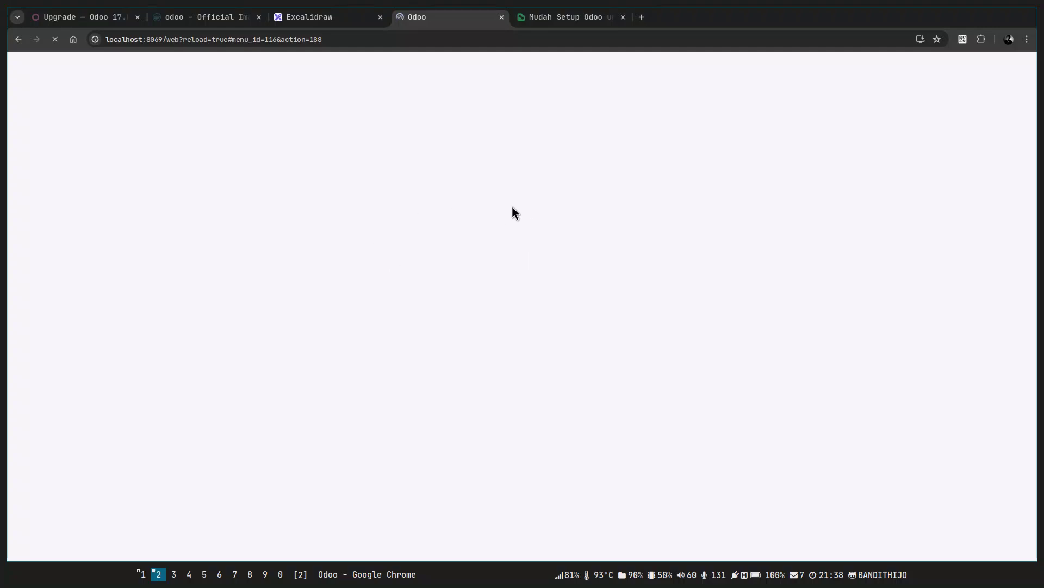
Once the page reloads, choose 'Skip and start from scratch' in the Website Configurator.
key("alt+Tab")
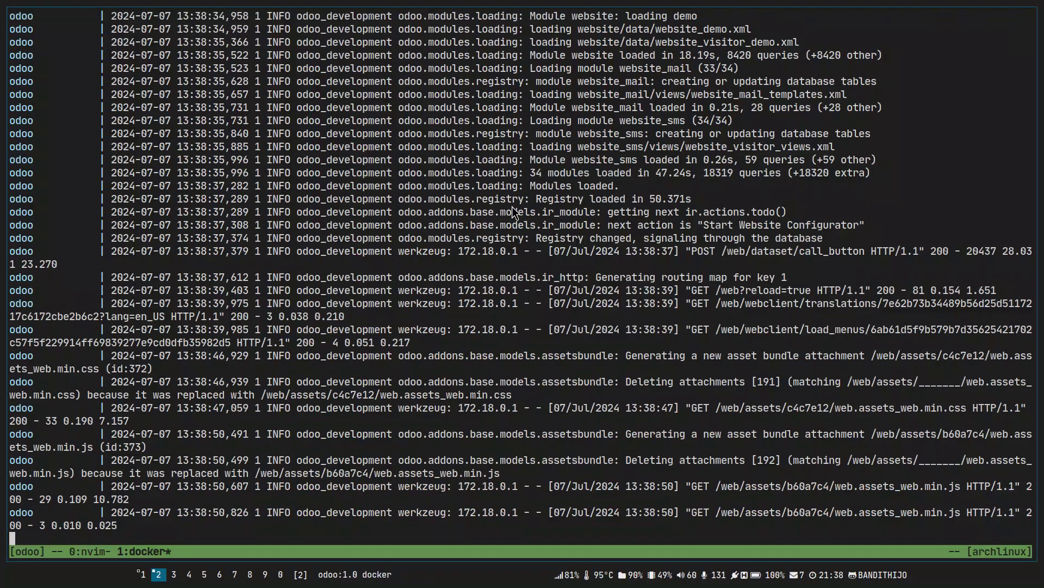
key("alt+Tab")
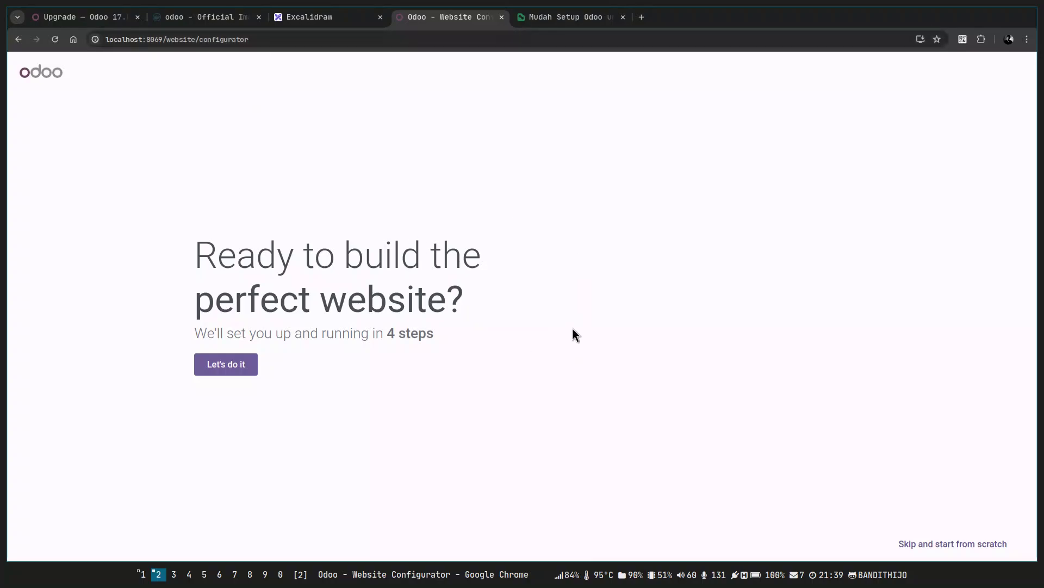
left_click(977, 546)
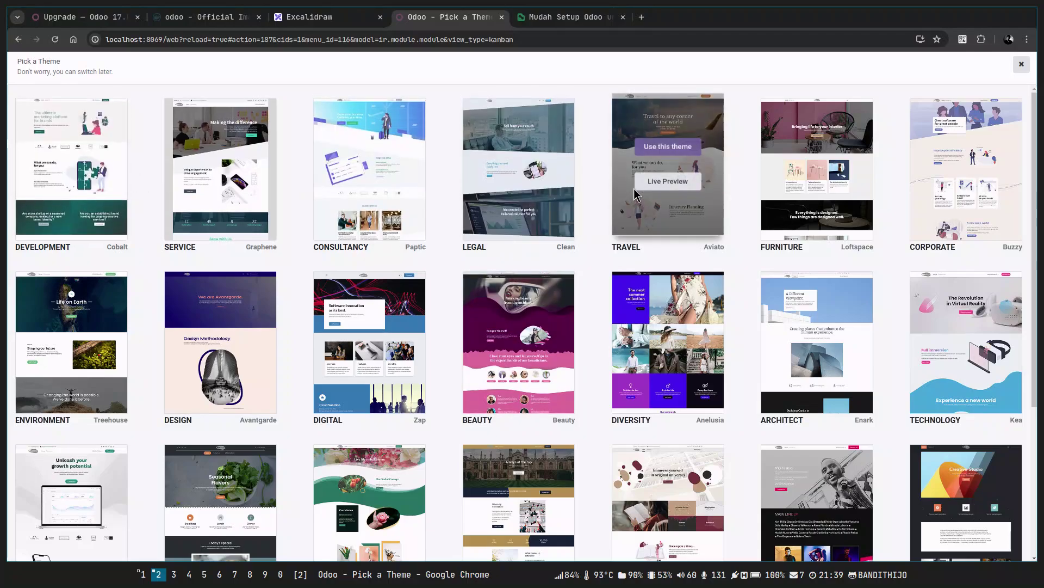
Apply the Development (Cobalt) theme, wait for the site build, then open Edit mode.
mouse_move(92, 181)
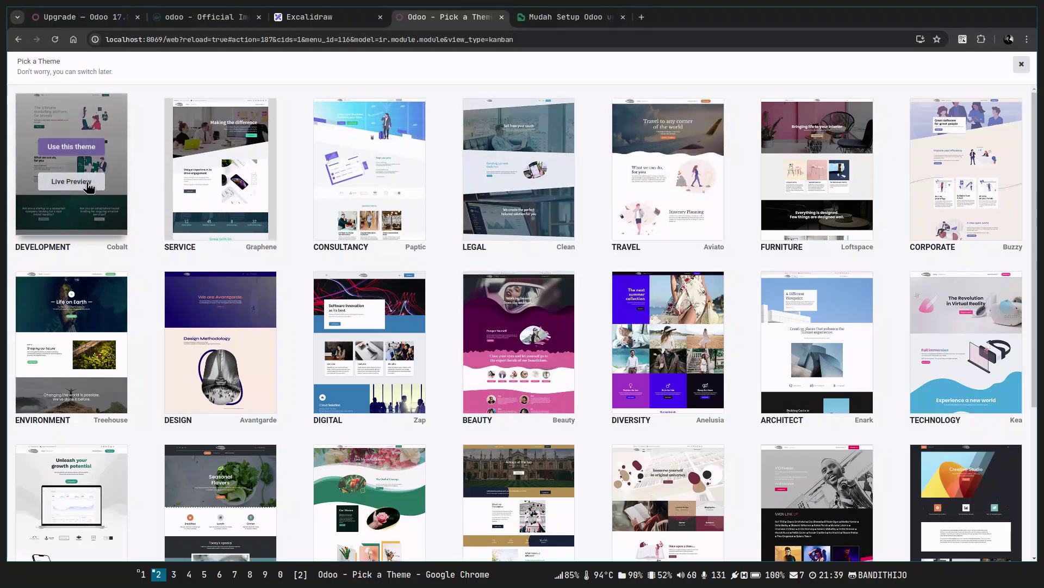
left_click(89, 149)
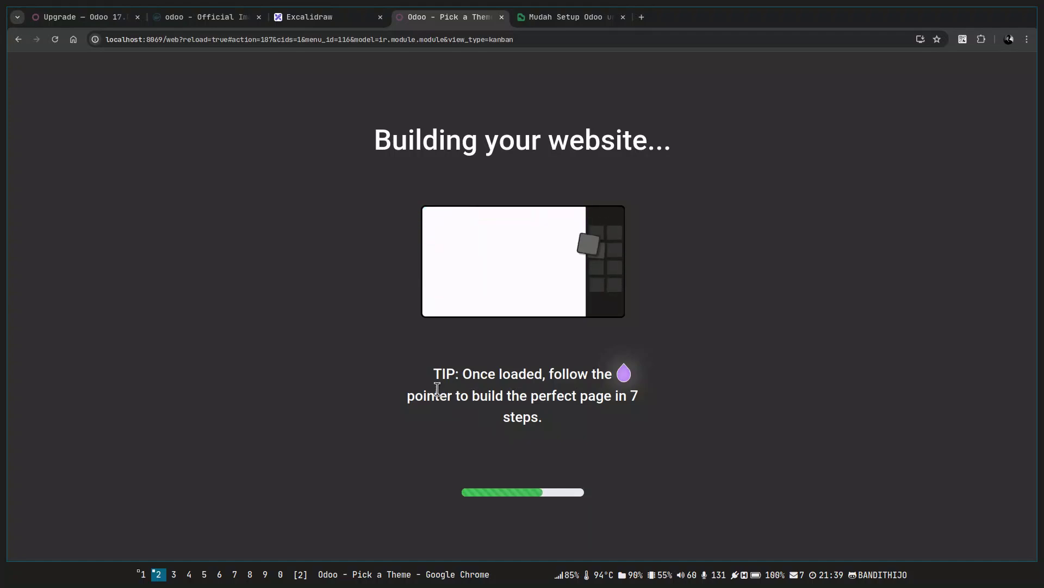
key("alt+Tab")
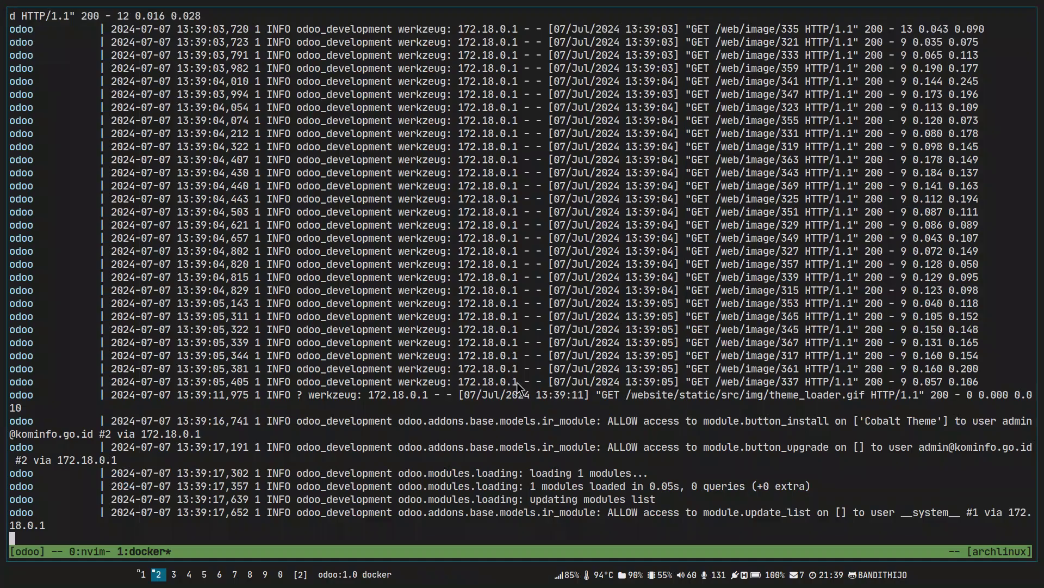
key("alt+Tab")
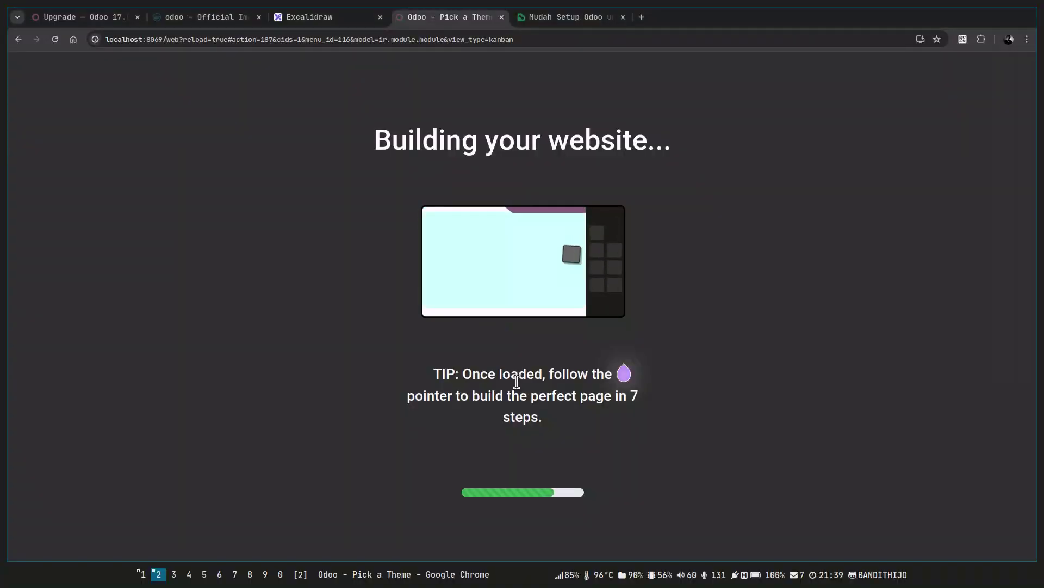
key("alt+Tab")
key("alt+Tab")
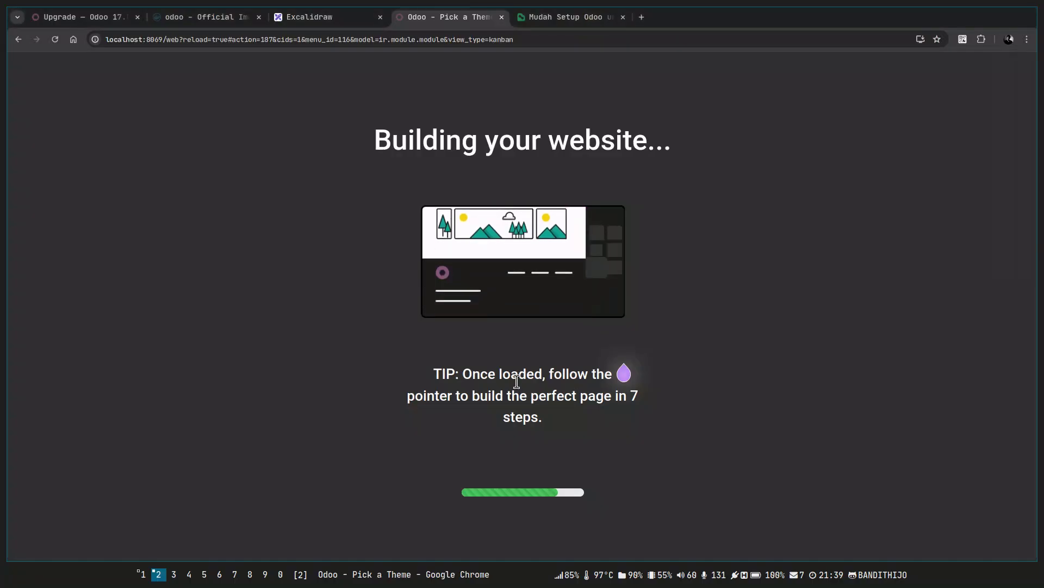
key("alt+Tab")
key("alt+Tab")
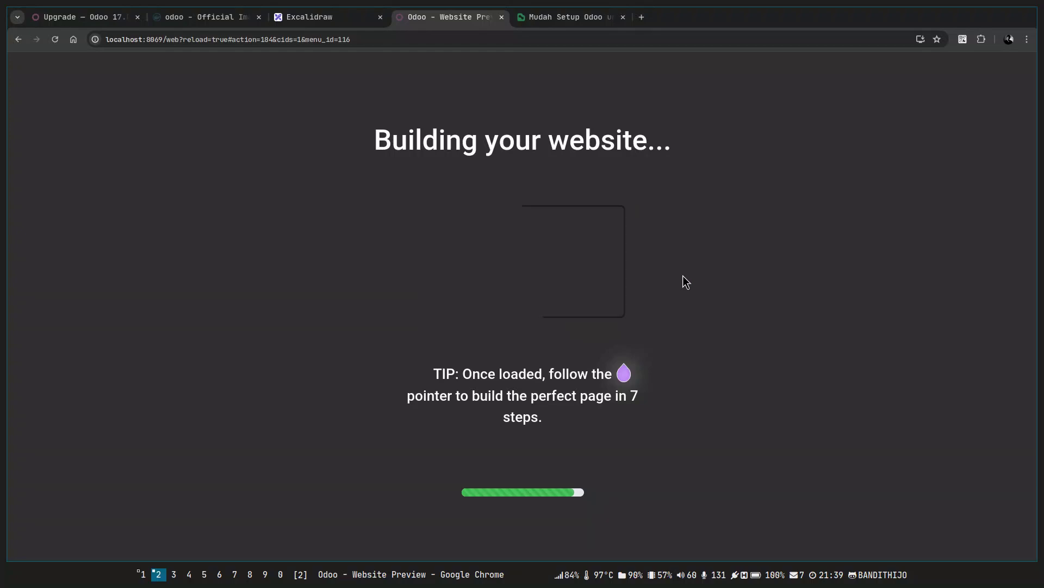
key("alt+Tab")
key("alt+Tab")
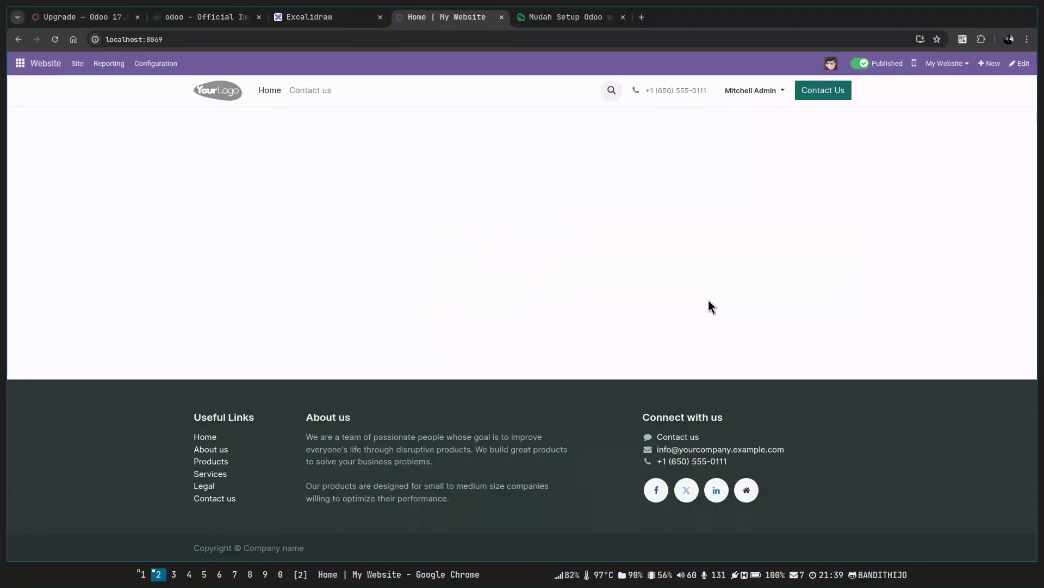
left_click(1018, 63)
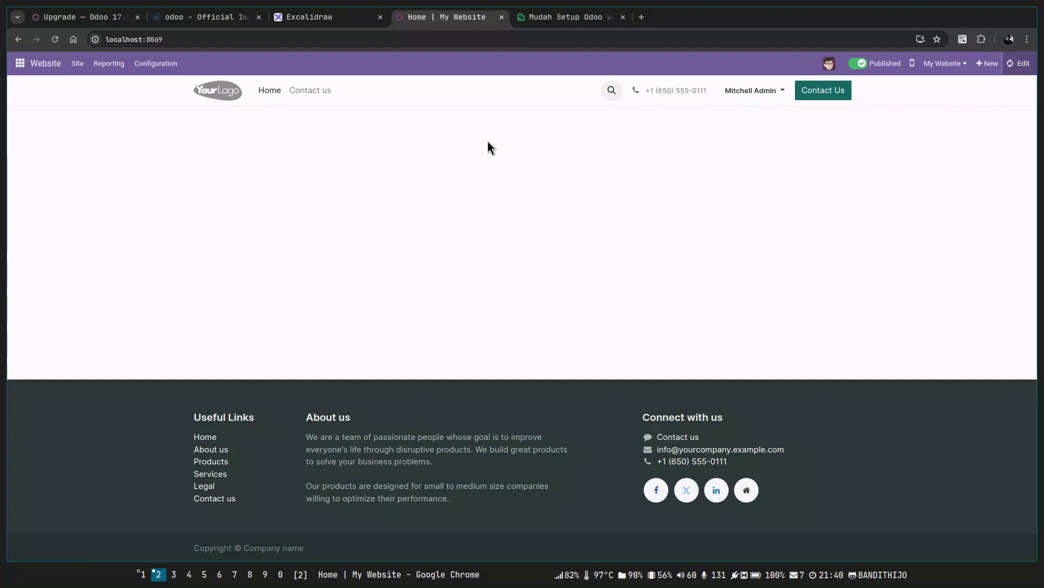